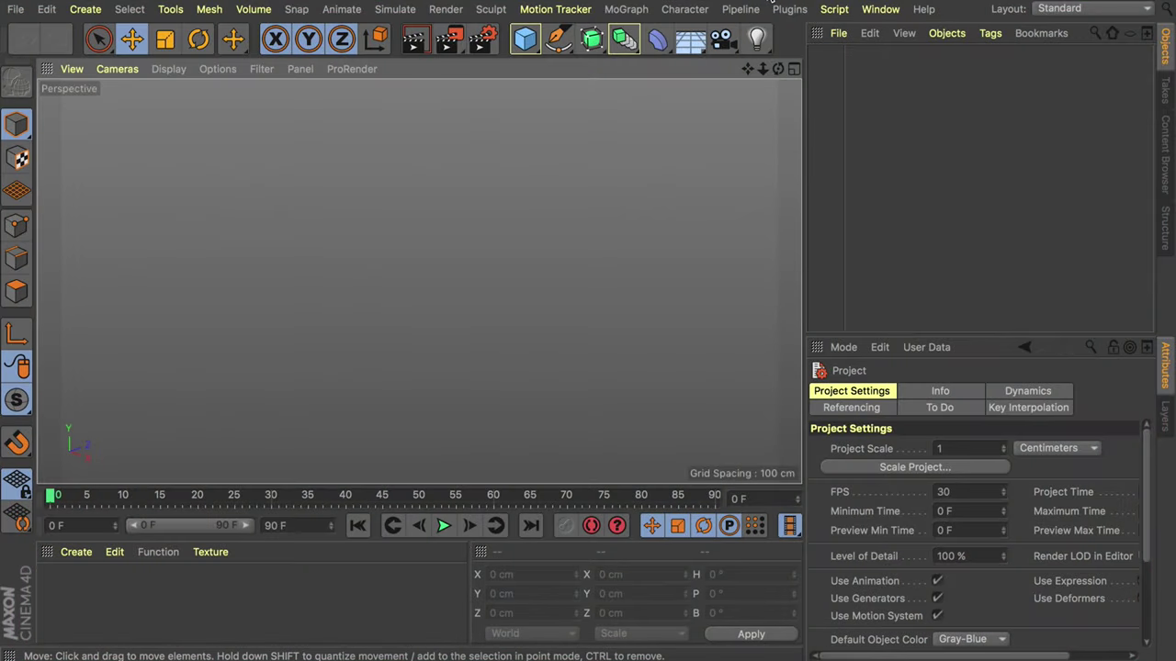
Add a cube and set its X, Y and Z sizes to 40 cm each.
click(526, 40)
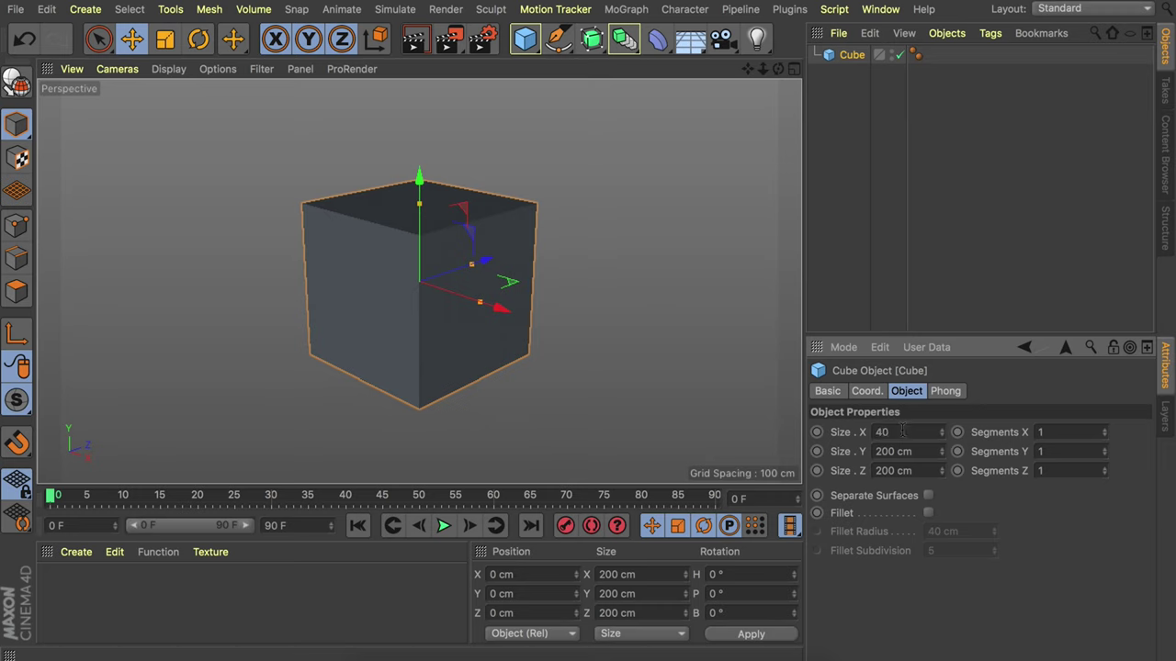
key(Tab)
text(4)
key(BackSpace)
key(Tab)
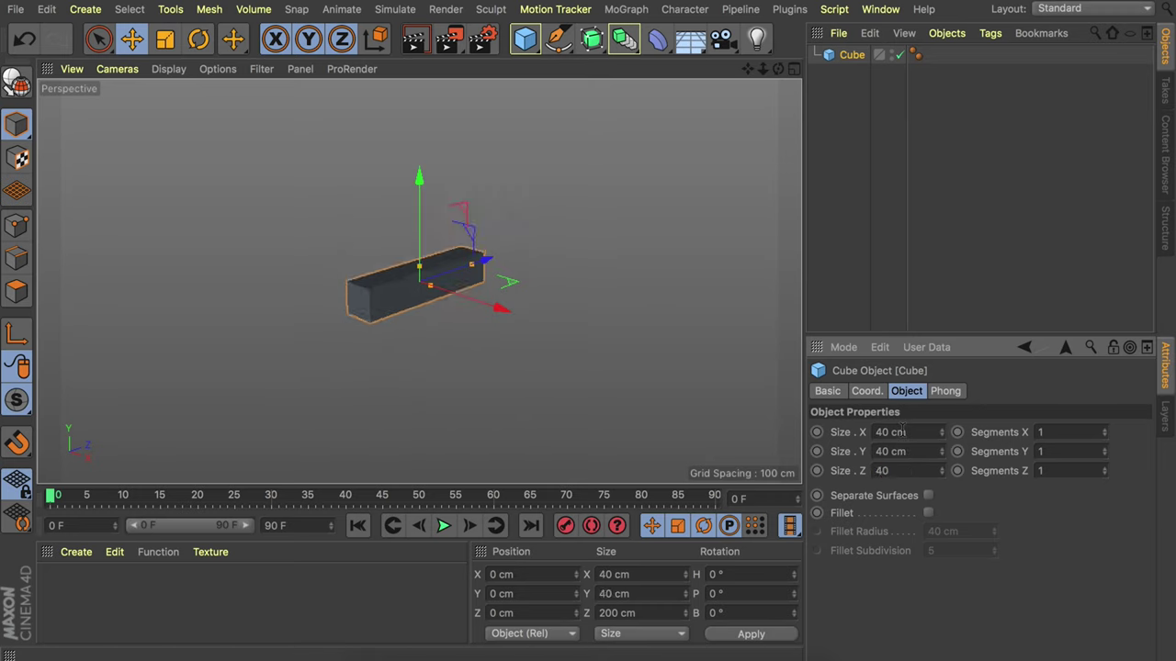
key(Return)
scroll(499, 196, up, 5)
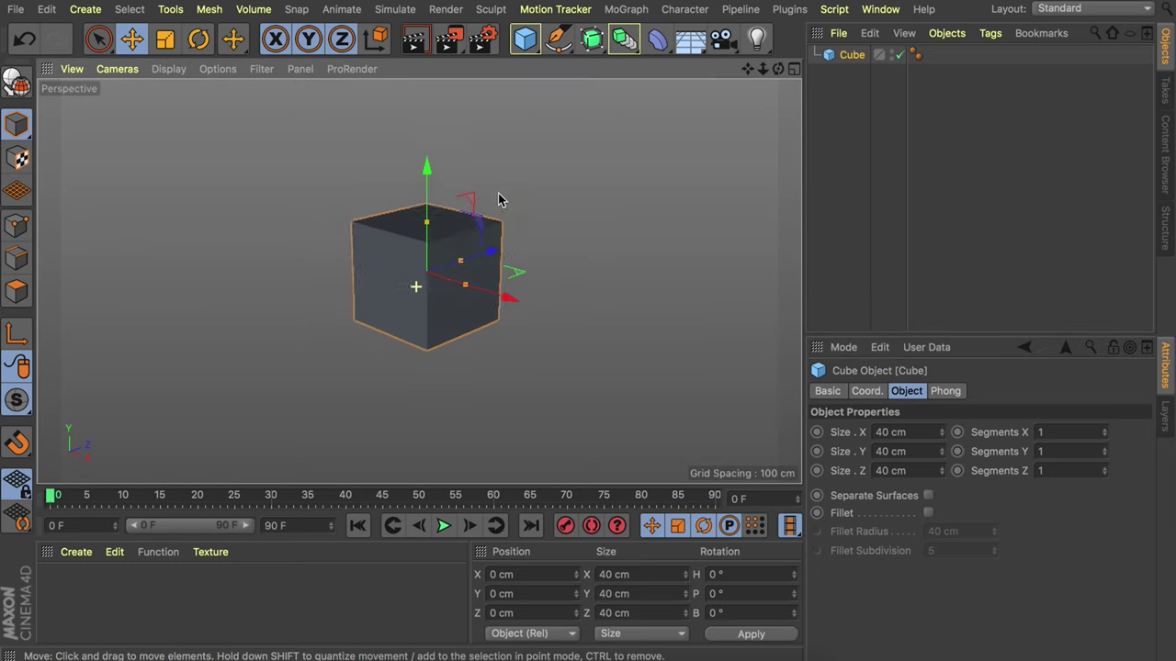
Set the cube's Y size to 30 cm.
click(908, 451)
text(3)
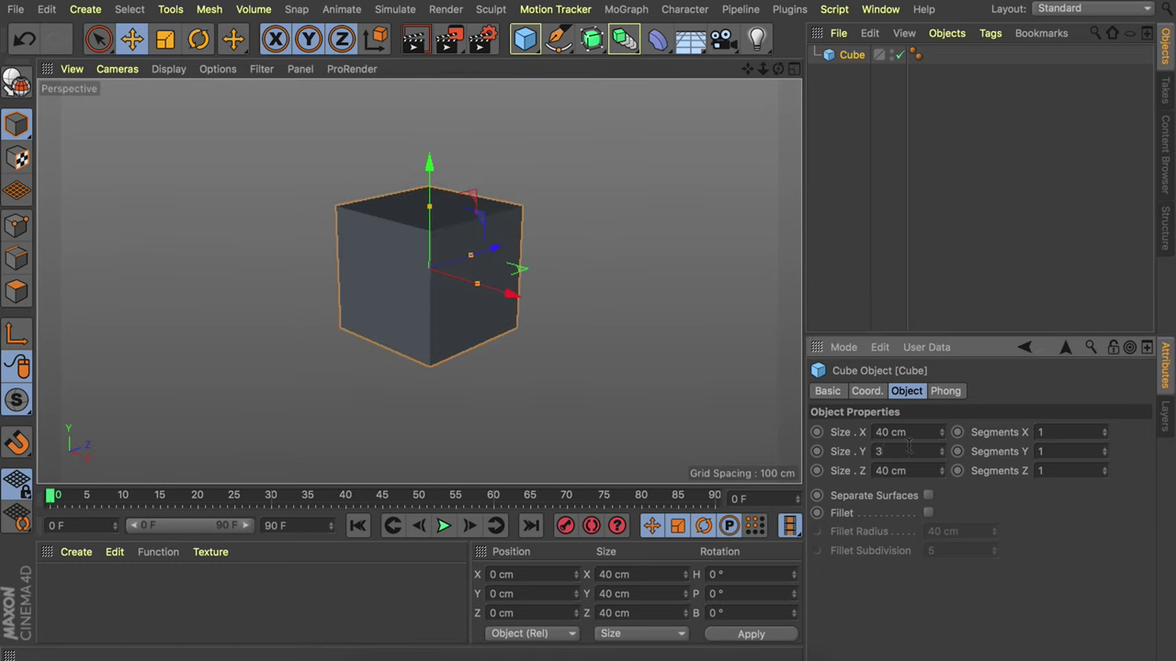
text(0)
key(Return)
mouse_move(426, 263)
alt+mouse_down()
mouse_move(609, 231)
mouse_move(391, 258)
mouse_move(446, 270)
alt+mouse_up()
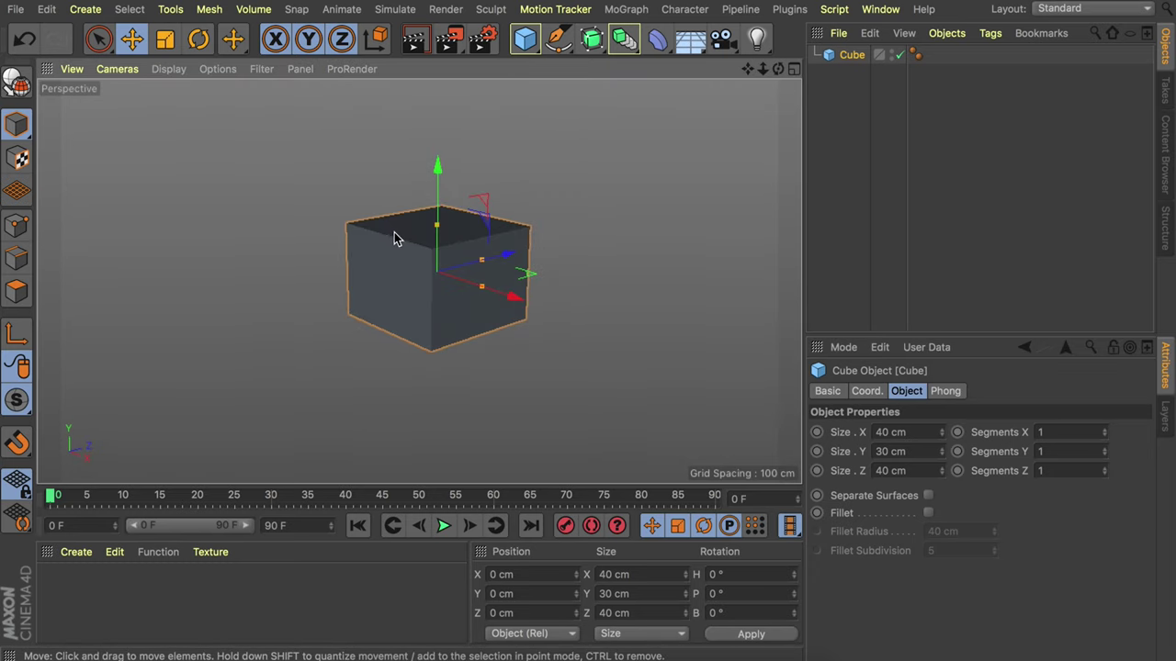
Switch the perspective viewport's display to Gouraud Shading (Lines).
click(168, 69)
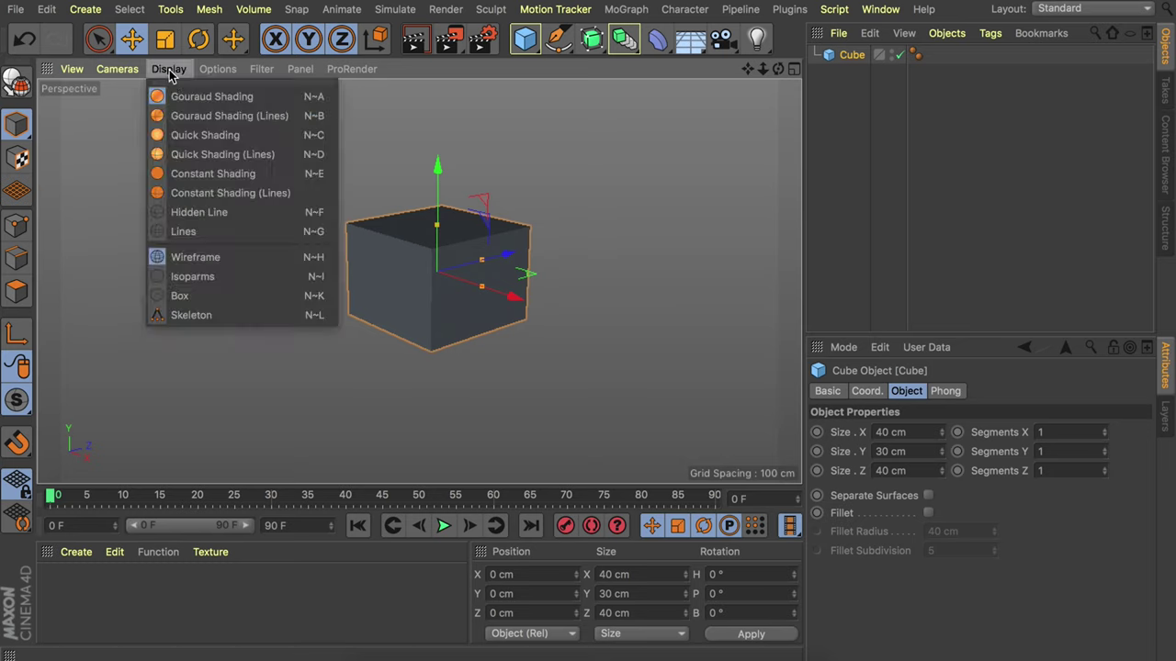
click(204, 120)
alt+right_drag(437, 258, 468, 243)
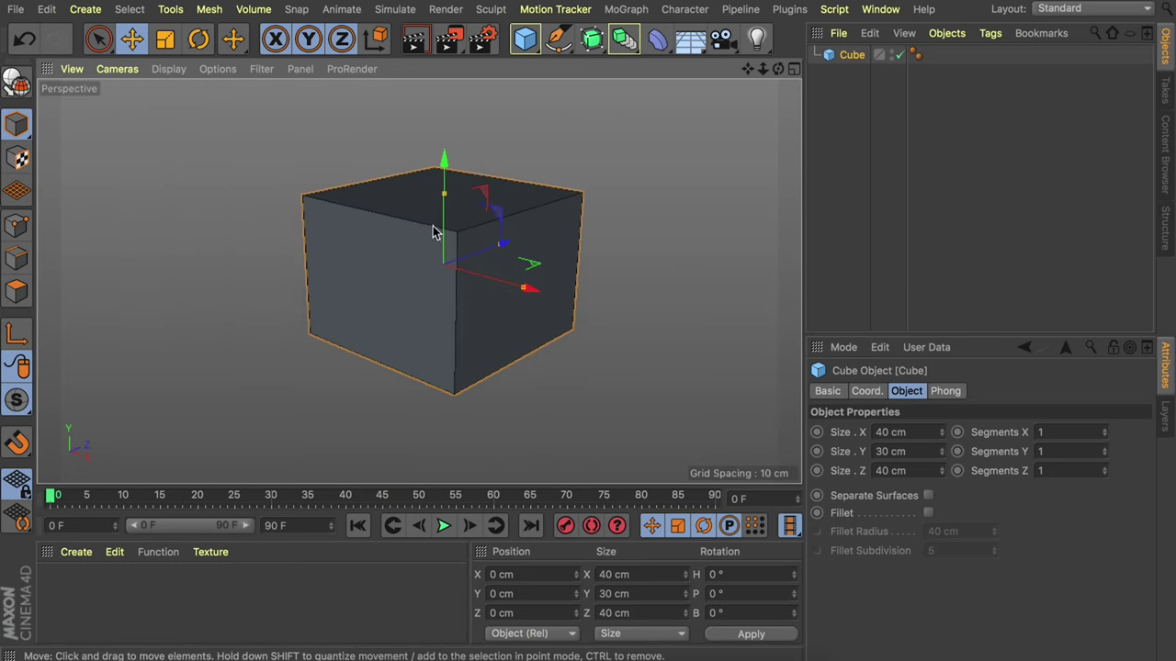
Make the cube editable and scale its top polygon along X to a width of about 31 cm.
click(17, 83)
click(17, 291)
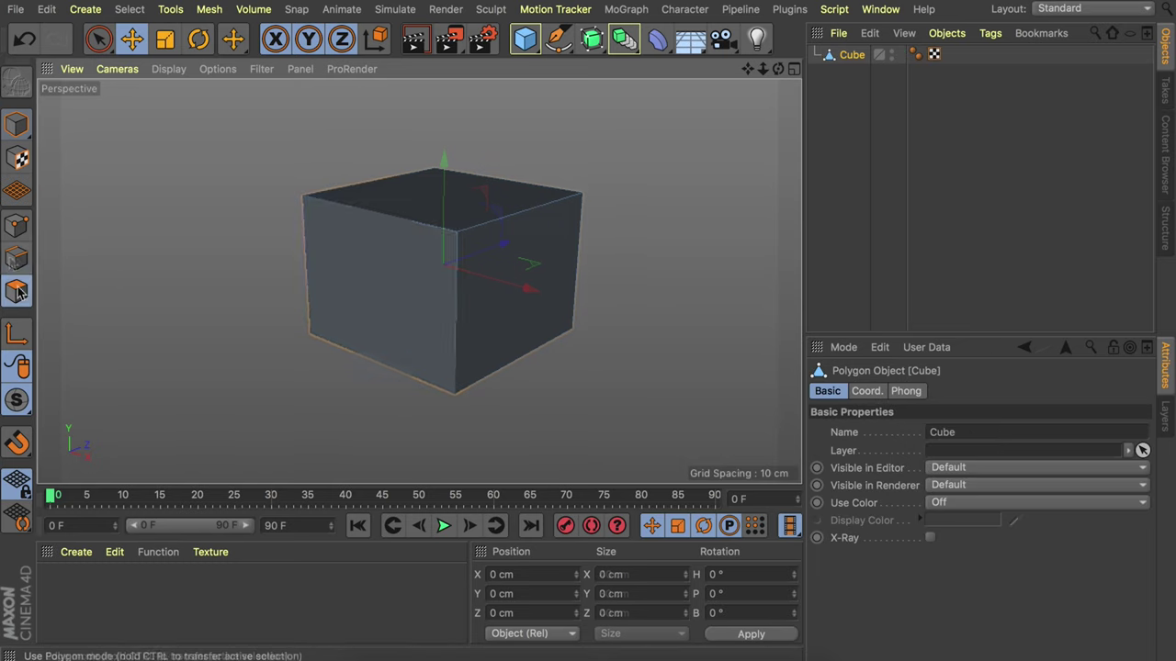
click(456, 199)
mouse_move(457, 199)
alt+mouse_down()
mouse_move(570, 199)
mouse_move(540, 201)
alt+mouse_up()
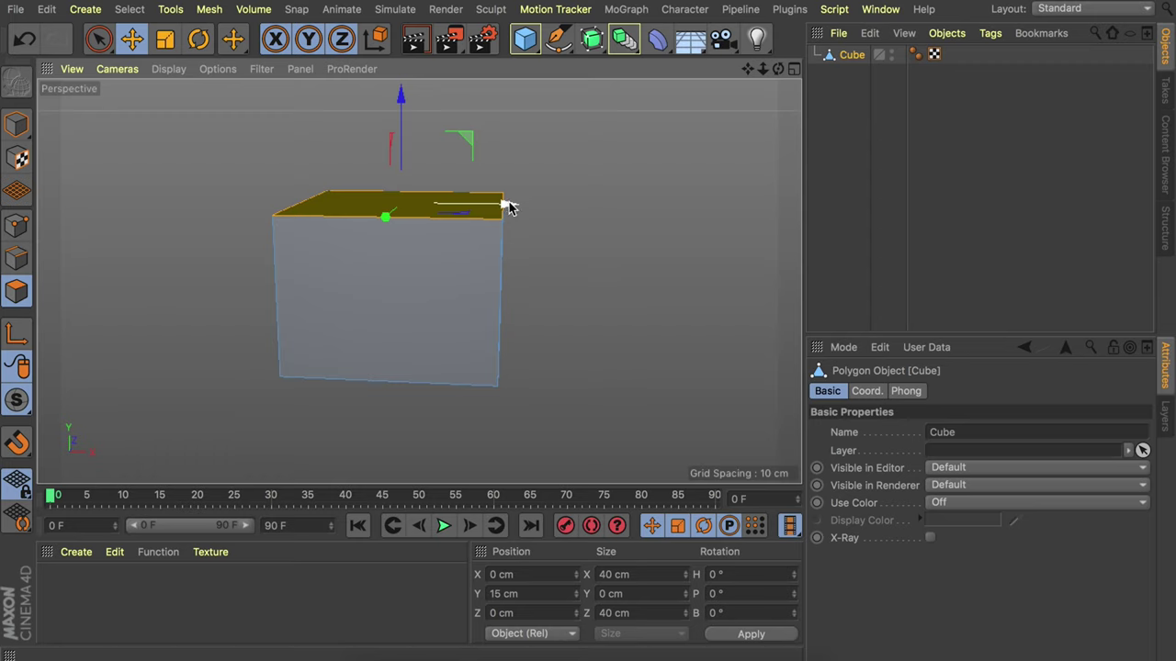
key(t)
drag(510, 209, 249, 209)
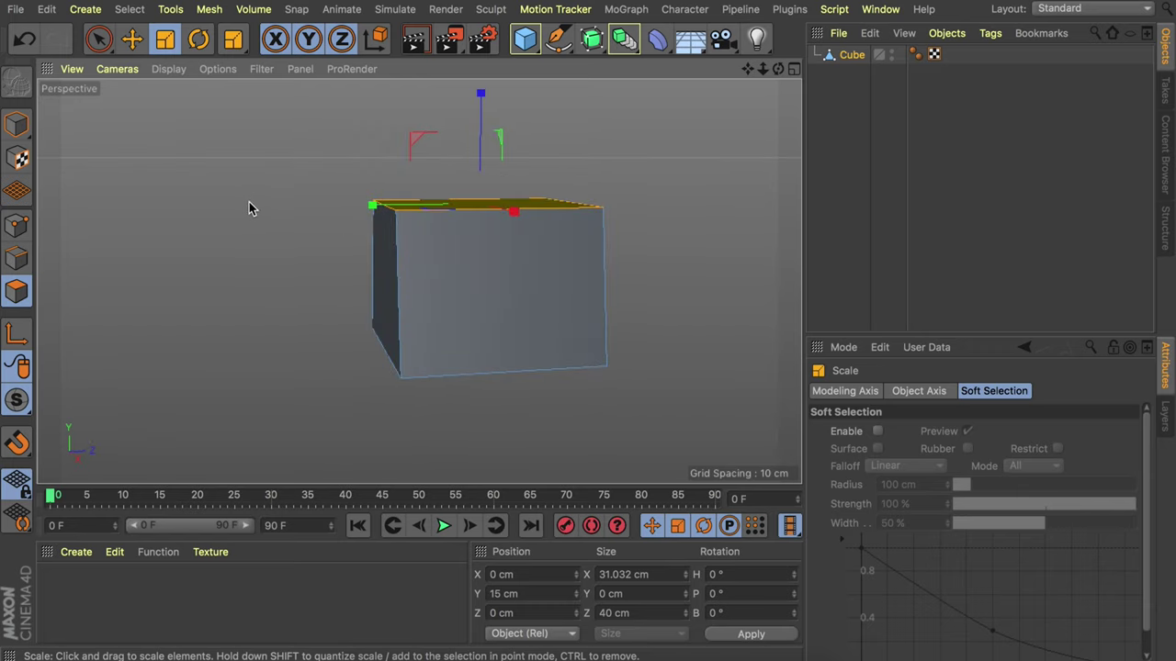
Move the top face's front edge inward along the world Z axis to about -14.6 cm.
click(17, 259)
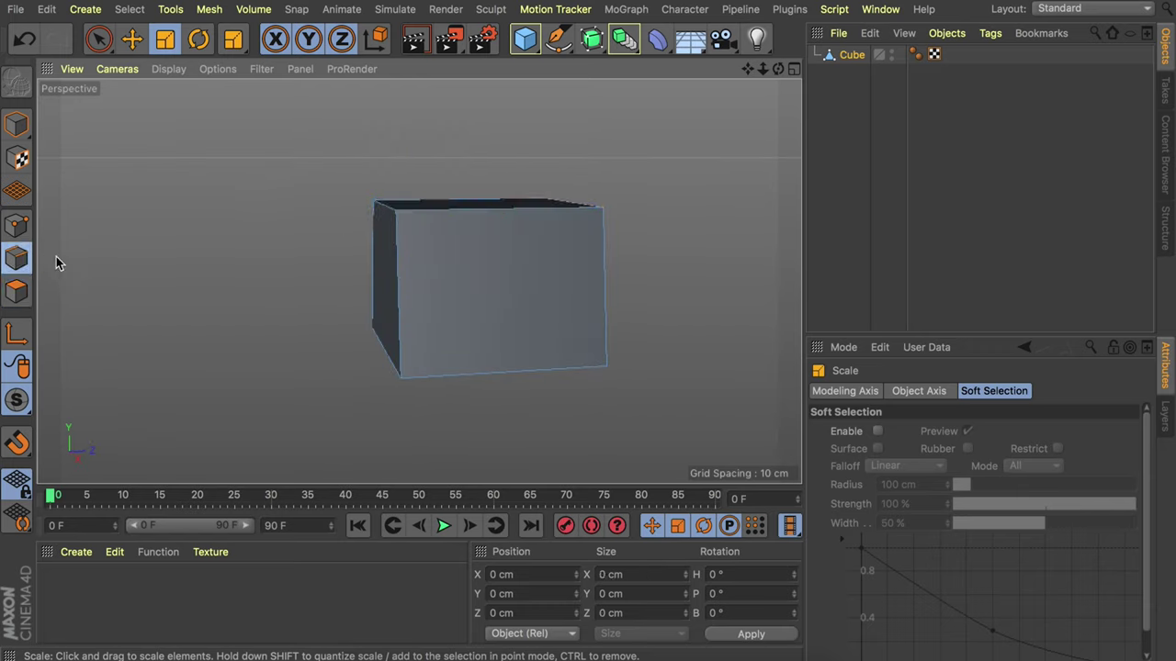
click(388, 211)
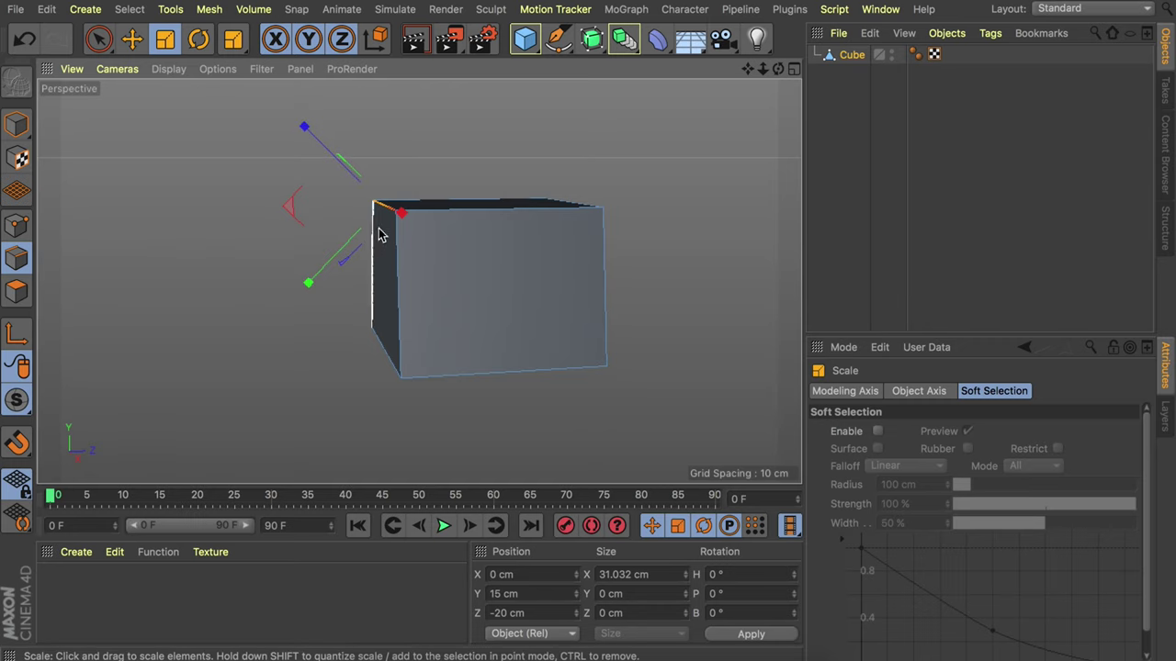
alt+drag(379, 237, 356, 229)
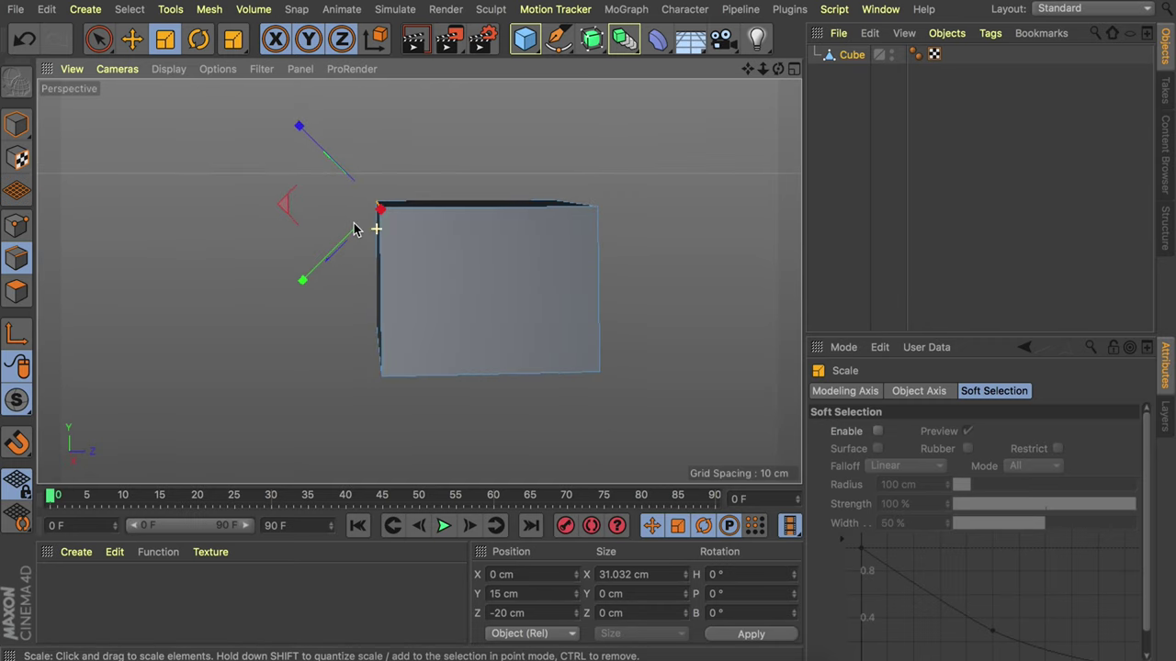
click(378, 49)
key(w)
key(e)
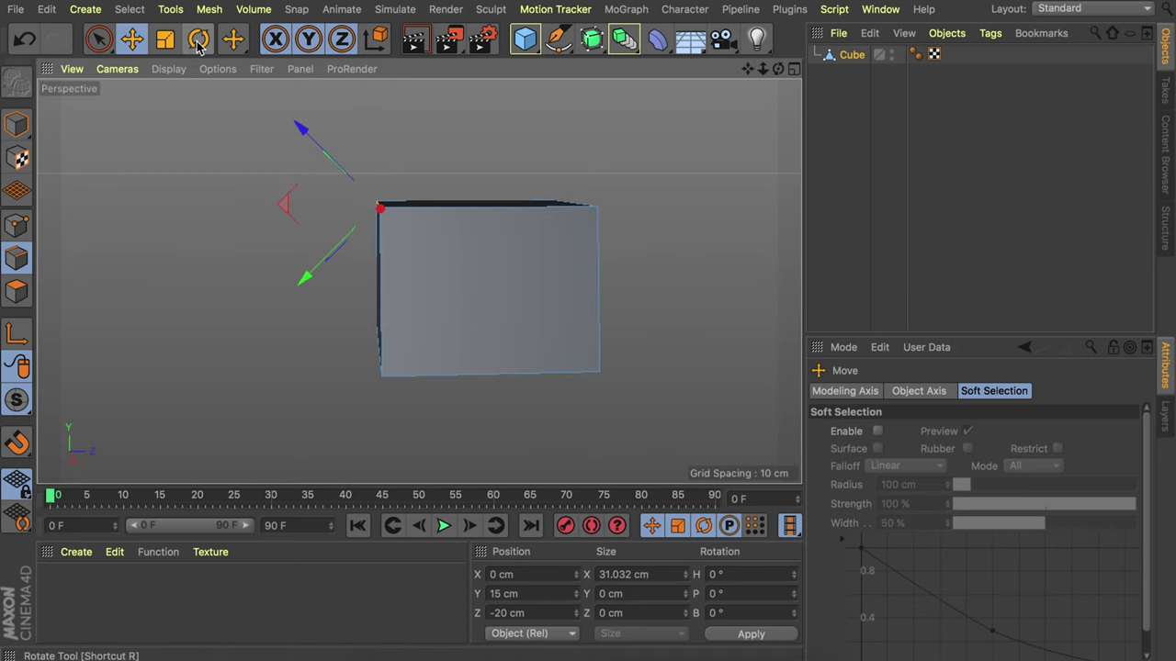
click(379, 43)
drag(477, 202, 497, 207)
alt+drag(428, 271, 629, 290)
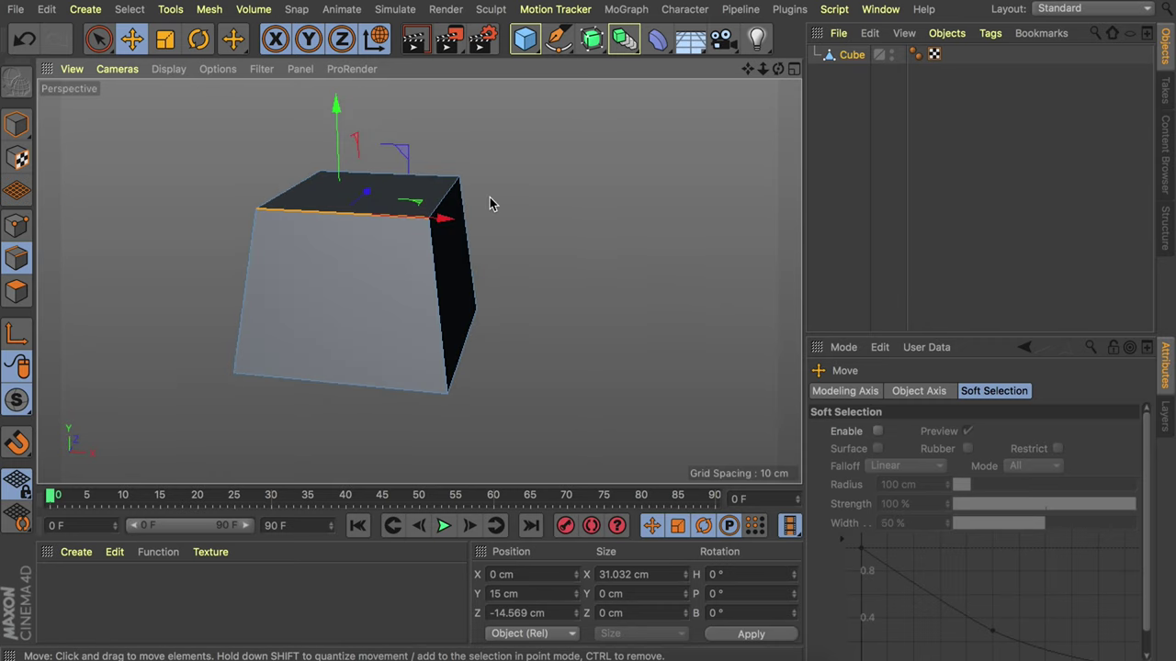
Add a vertical loop cut across the front and top faces of the body at 50% offset.
key(k)
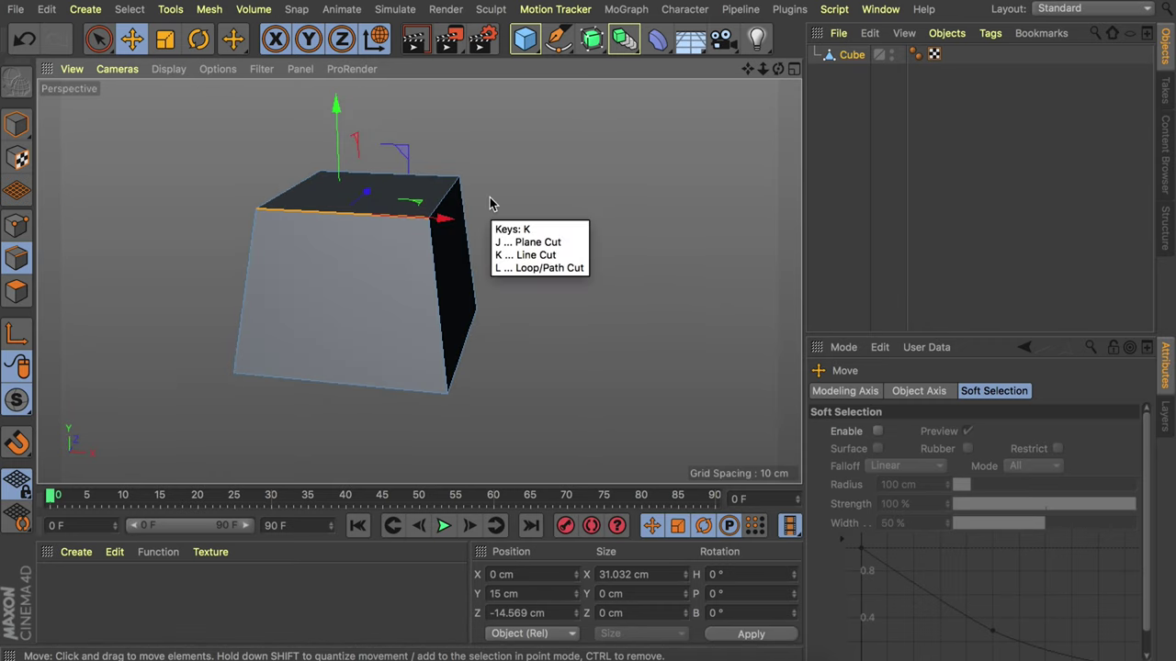
key(l)
key(m)
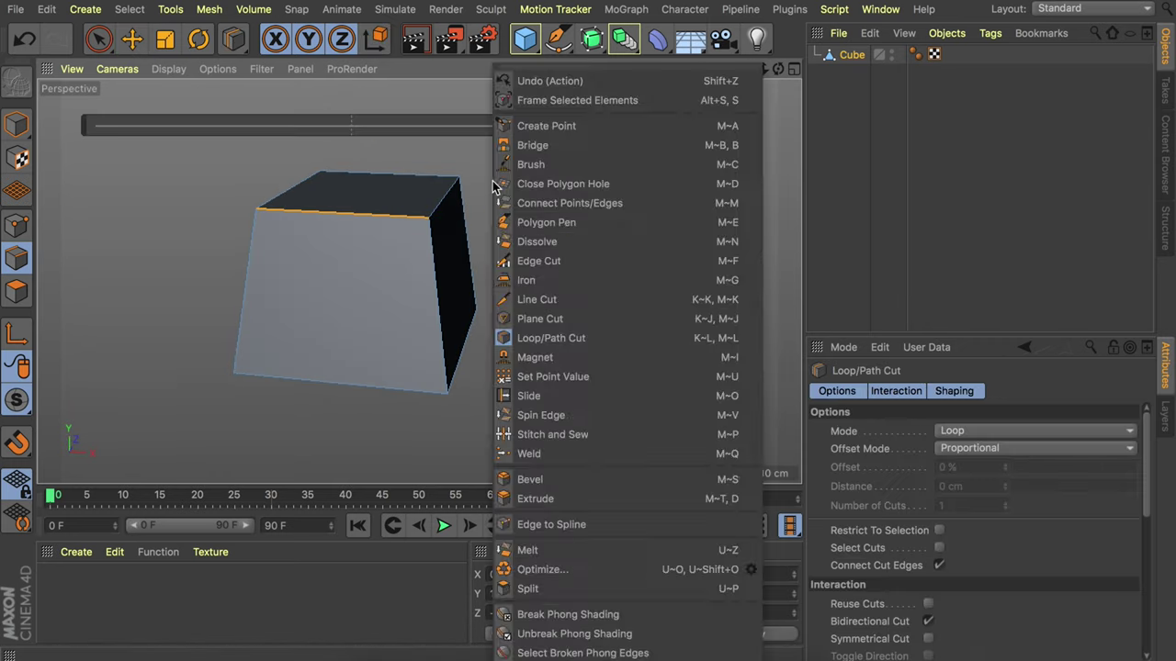
click(555, 340)
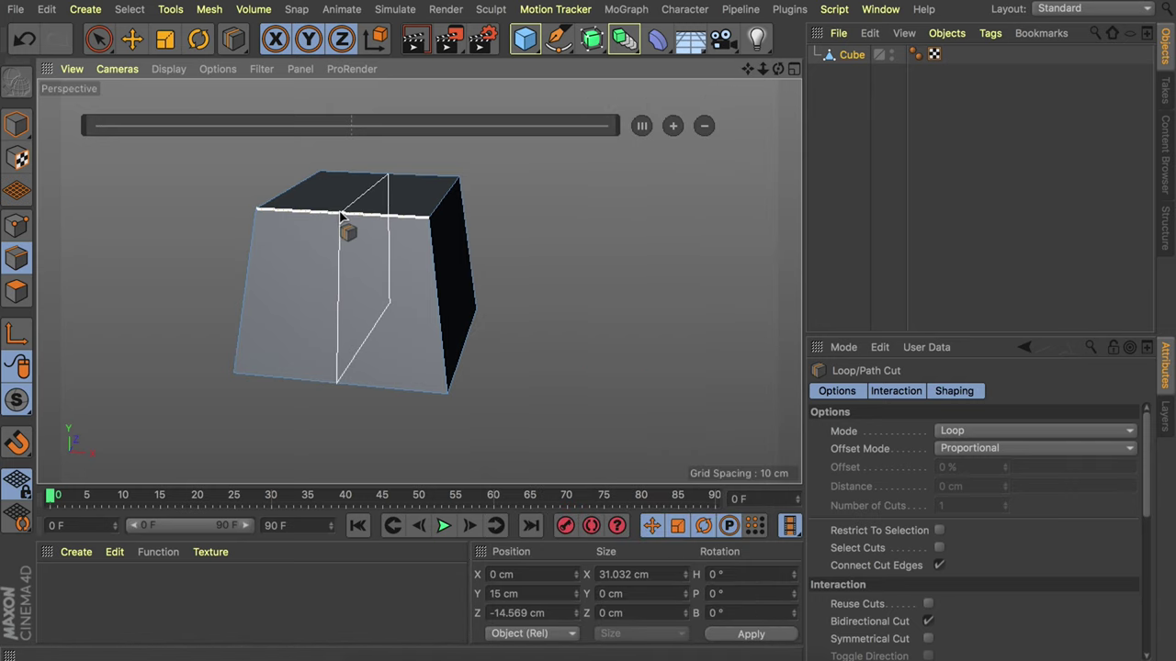
click(341, 216)
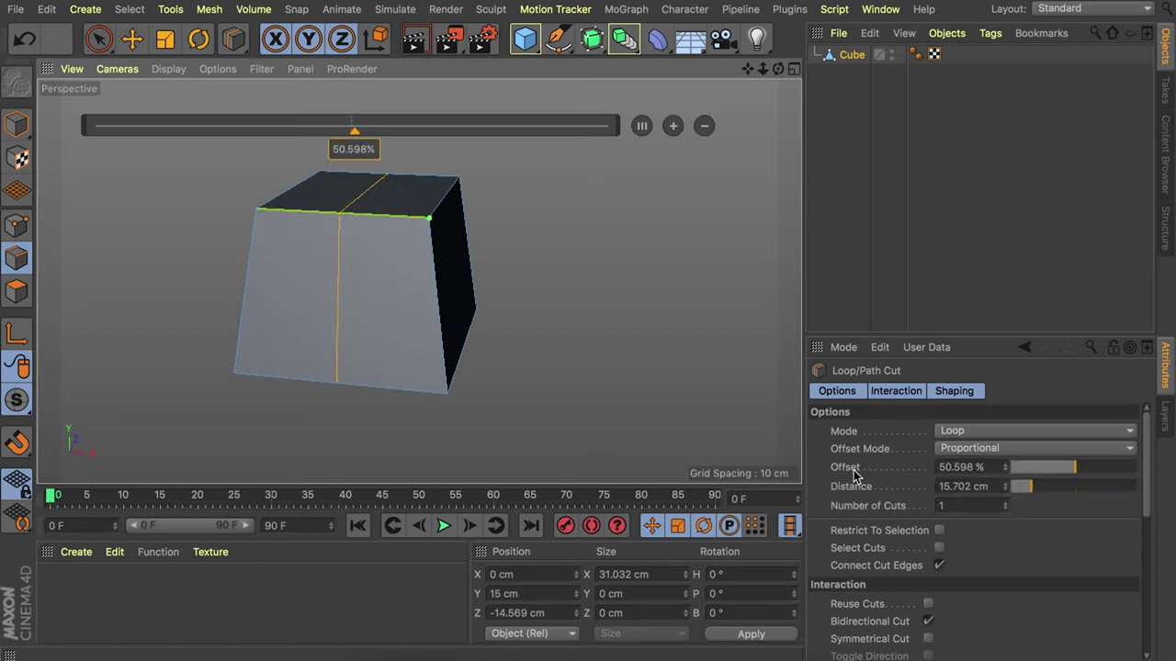
click(961, 468)
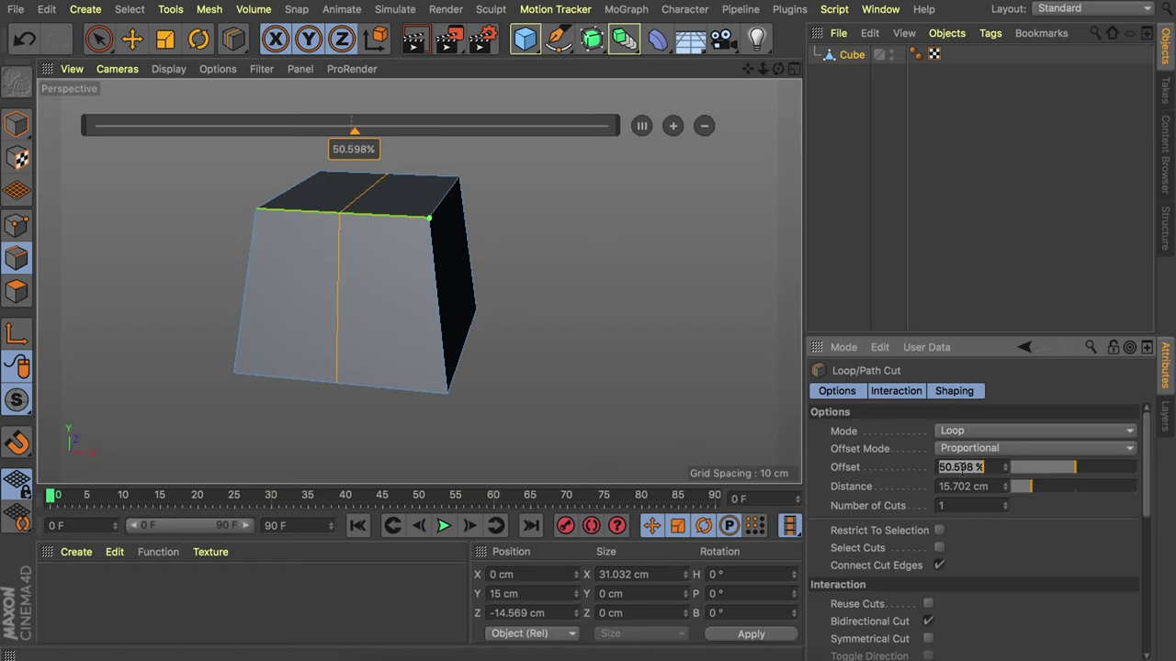
text(50)
key(Return)
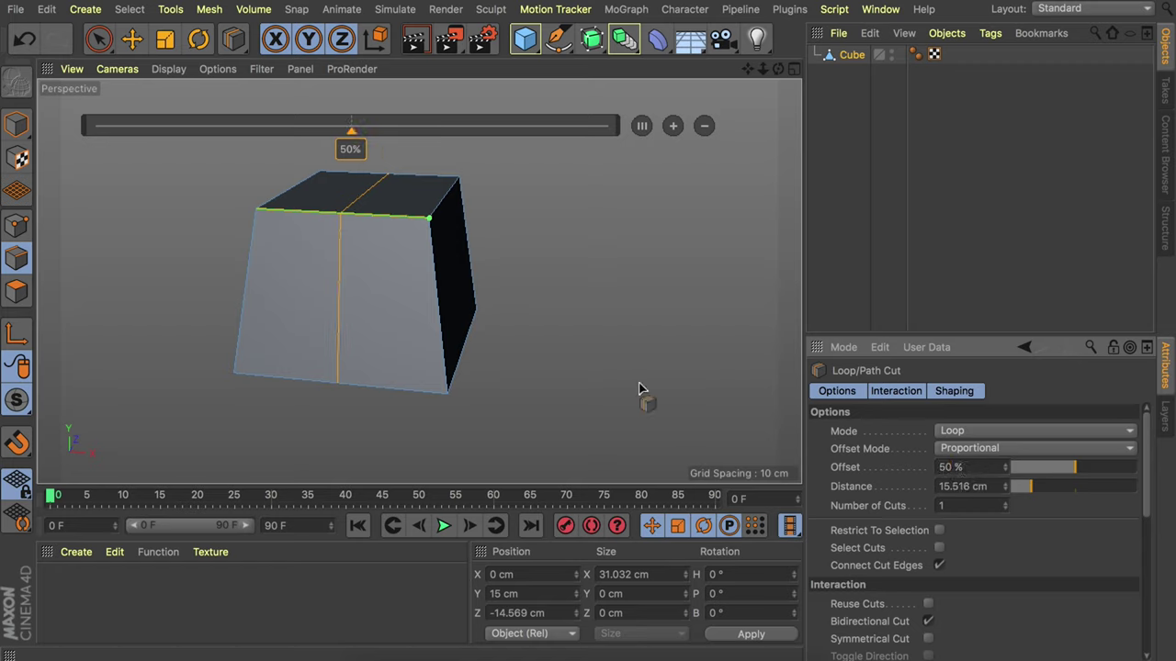
Lower the middle edge of the top face to a Y position of about 12.3 cm to form a shallow dip.
key(e)
click(367, 196)
alt+drag(367, 197, 311, 200)
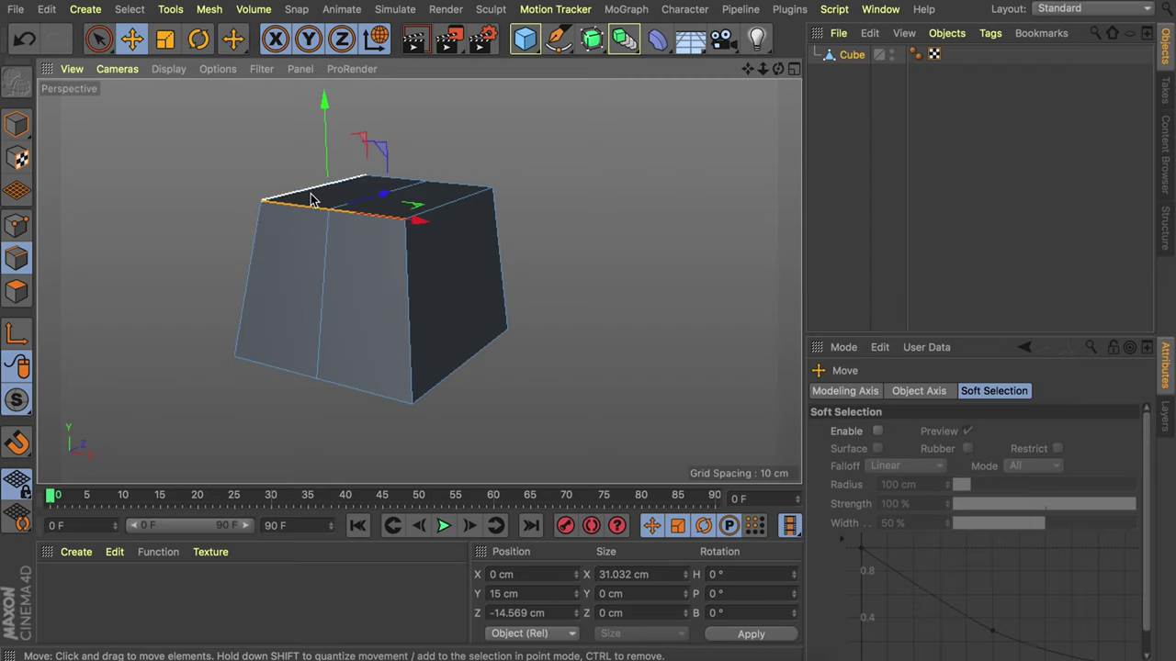
click(386, 193)
drag(382, 120, 383, 138)
alt+drag(357, 229, 384, 193)
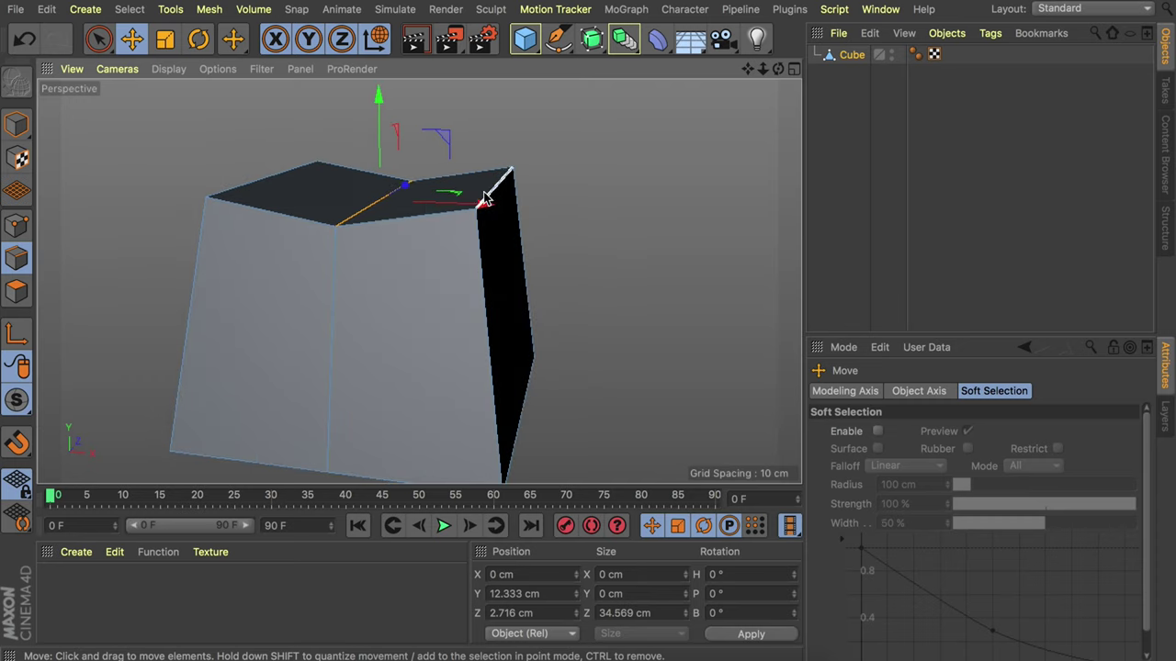
alt+drag(325, 181, 397, 196)
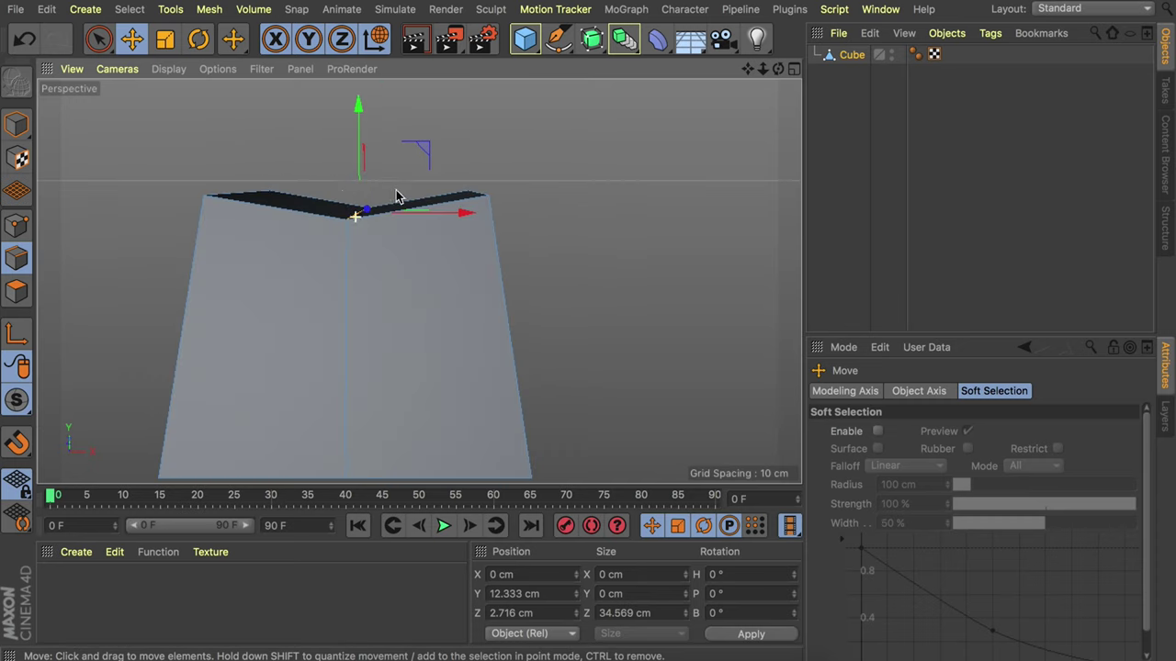
scroll(378, 240, down, 3)
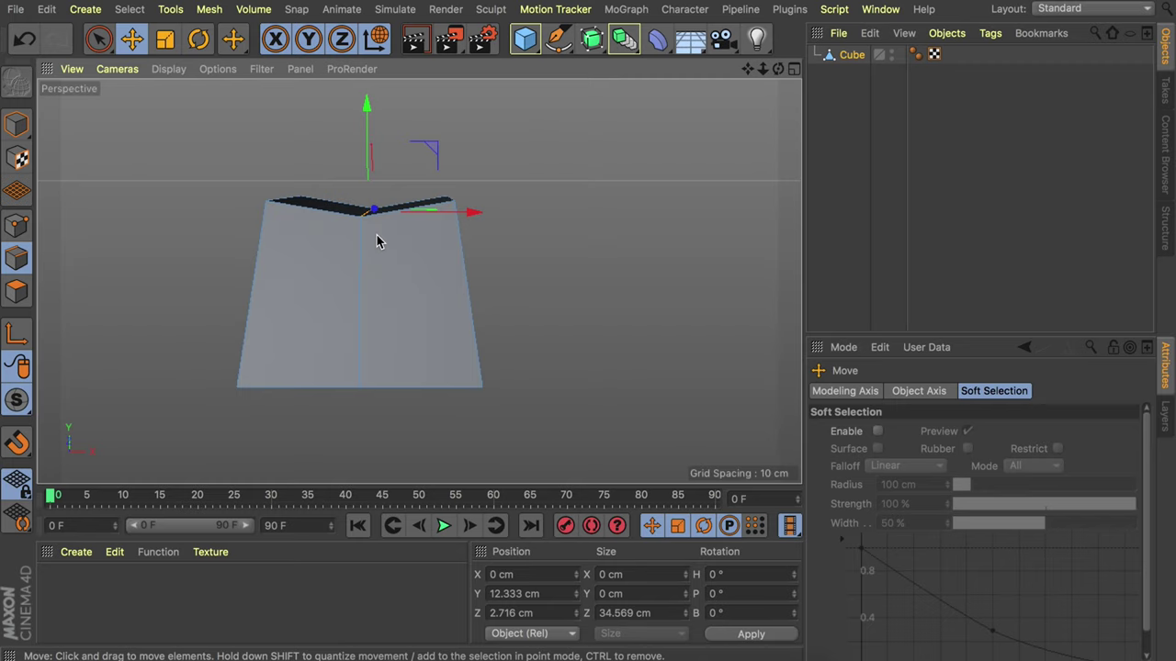
alt+drag(376, 241, 333, 266)
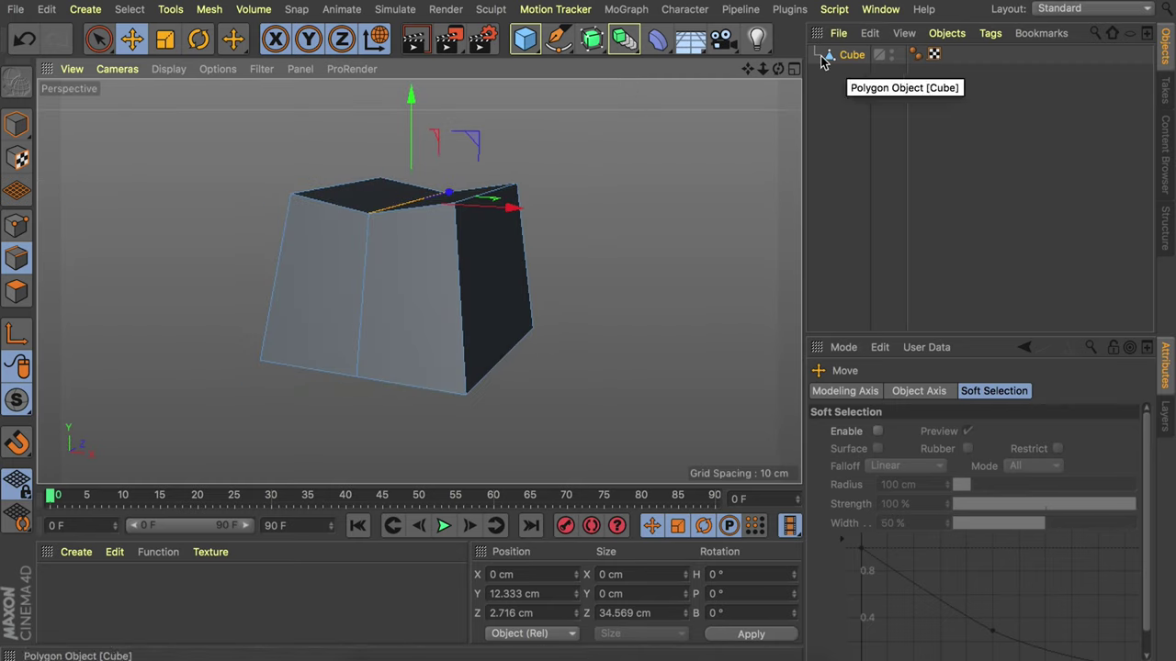
Add a Subdivision Surface as the parent of the cube and inspect the smoothed shape.
alt+click(592, 38)
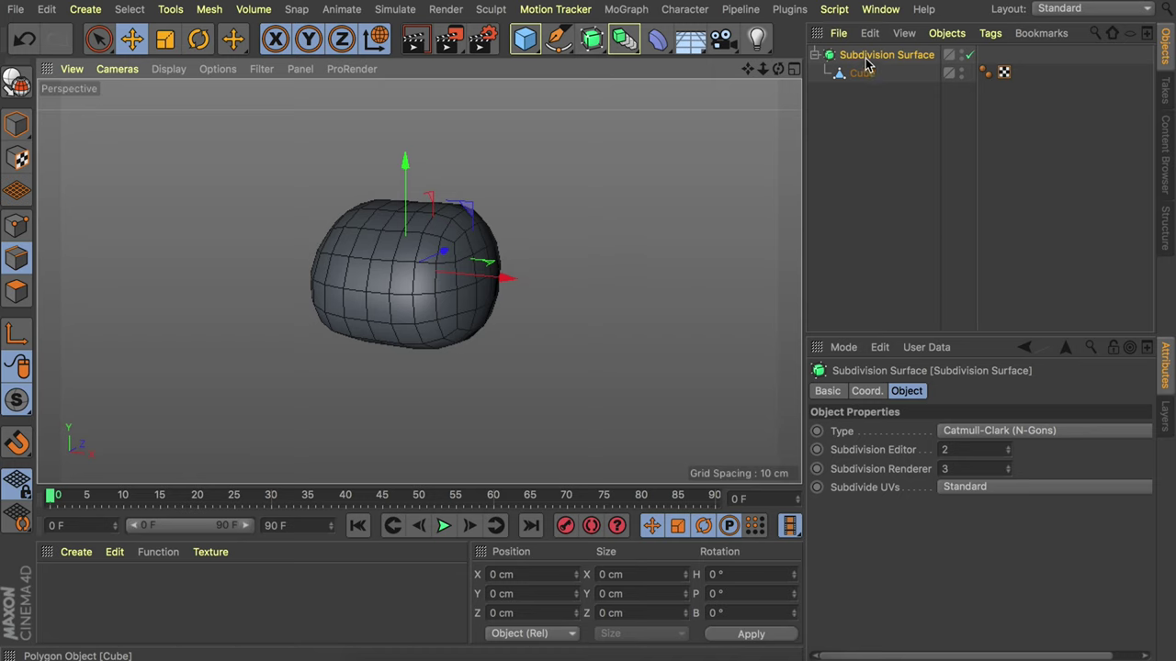
alt+right_drag(414, 257, 431, 226)
alt+drag(430, 226, 368, 235)
alt+middle_drag(397, 234, 333, 235)
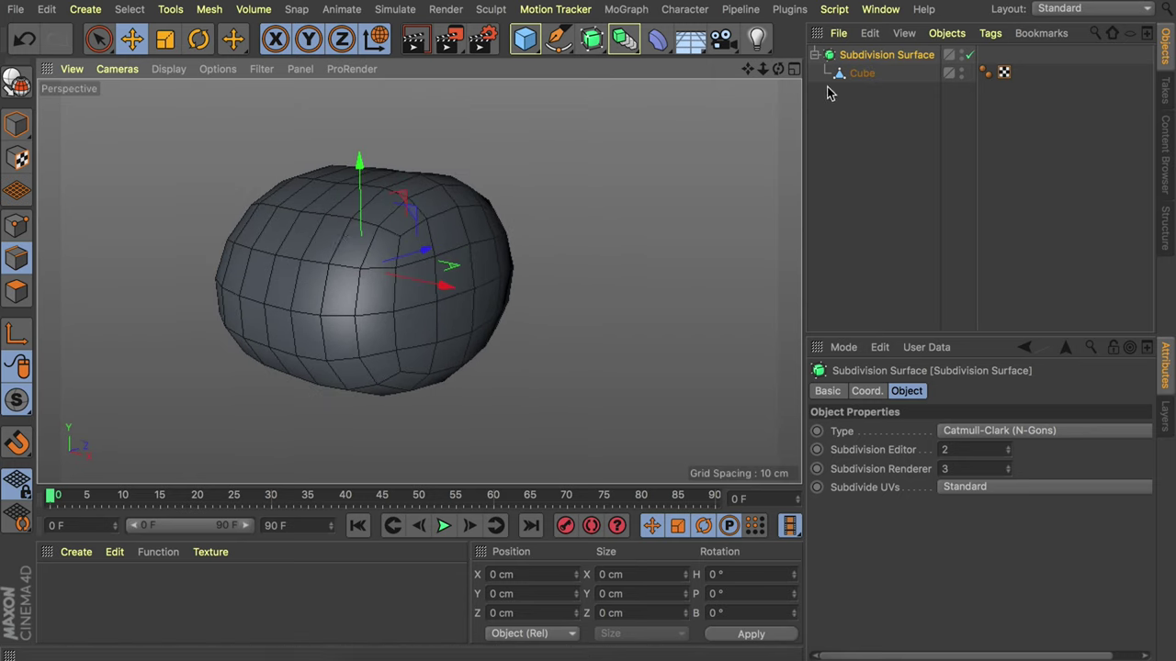
Disable the Subdivision Surface, keep the cube mesh active and clear its edge selection.
click(859, 73)
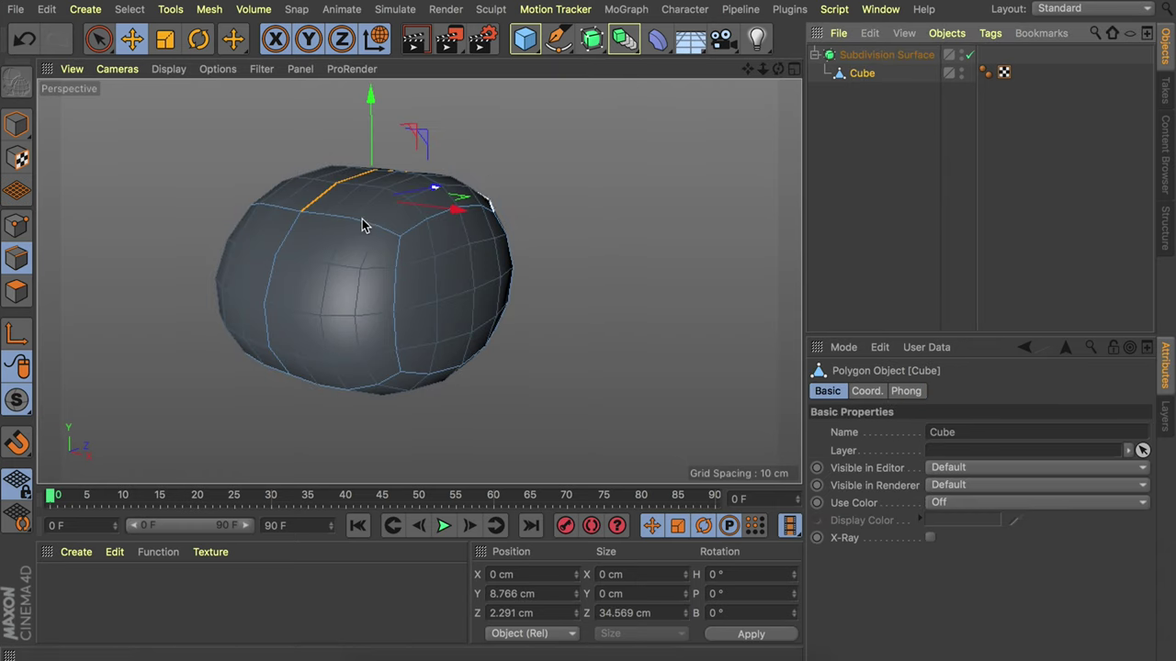
click(970, 55)
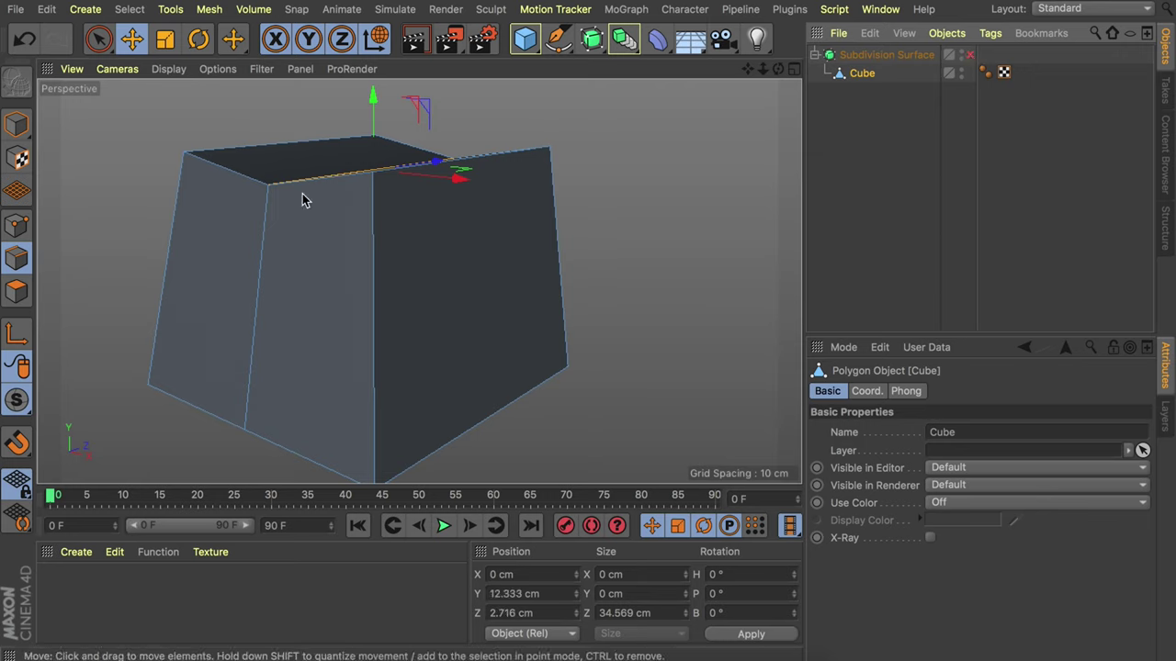
click(615, 128)
scroll(432, 157, down, 5)
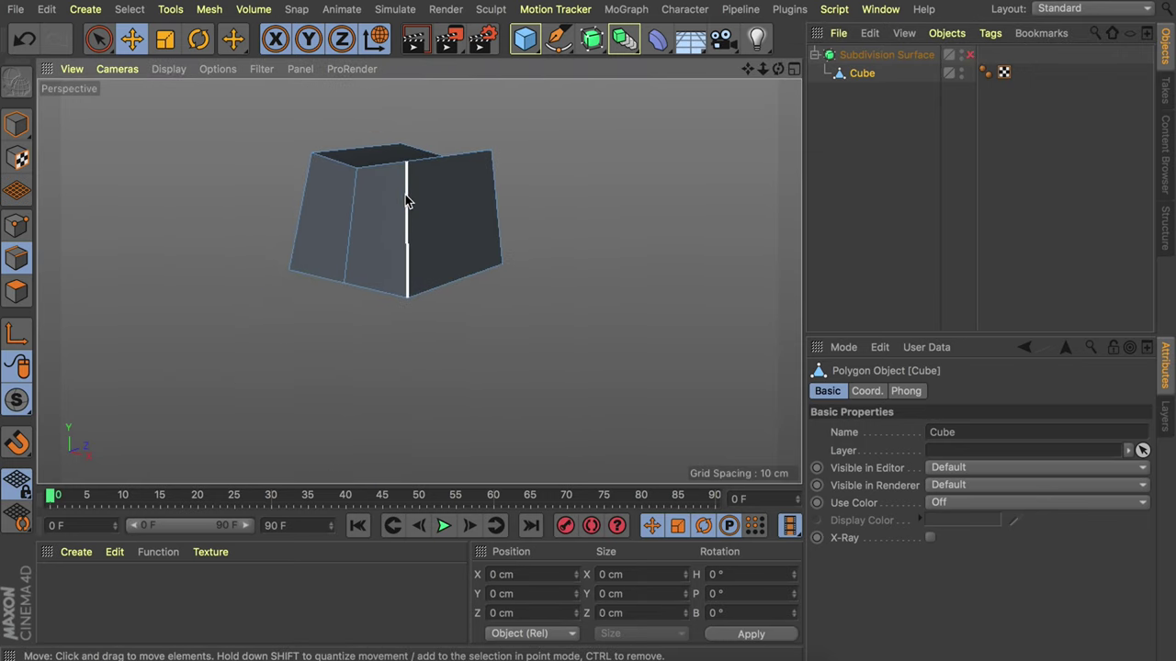
Add a horizontal loop cut around the body just above its bottom edge, at about 98.9% offset.
key(k)
key(l)
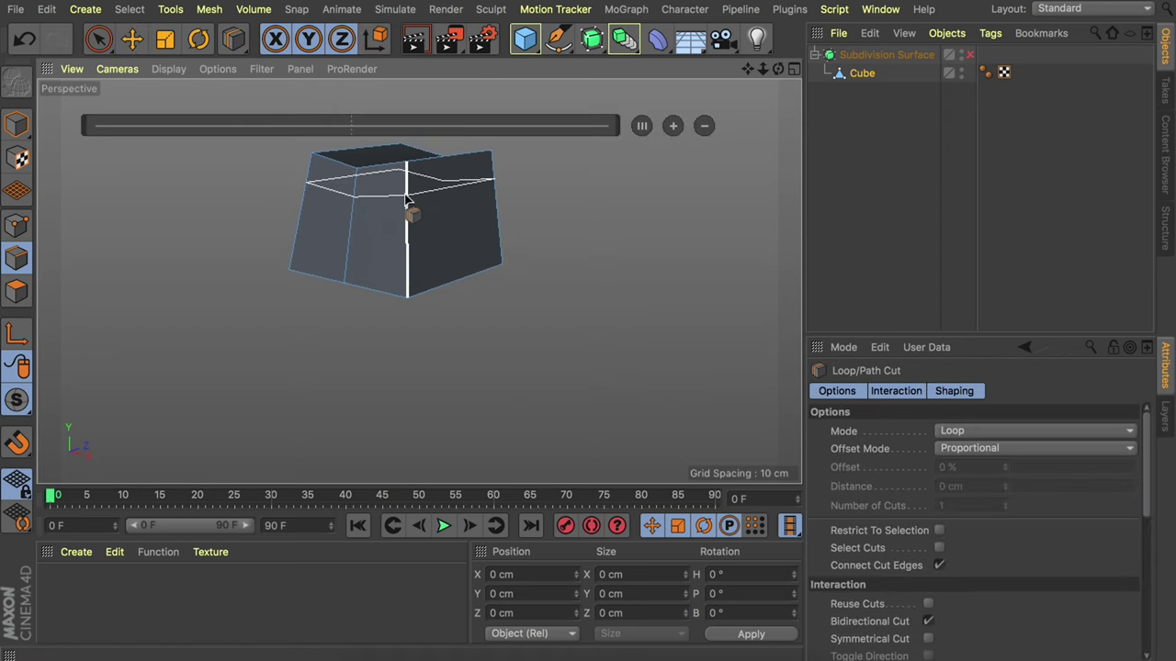
scroll(407, 287, up, 5)
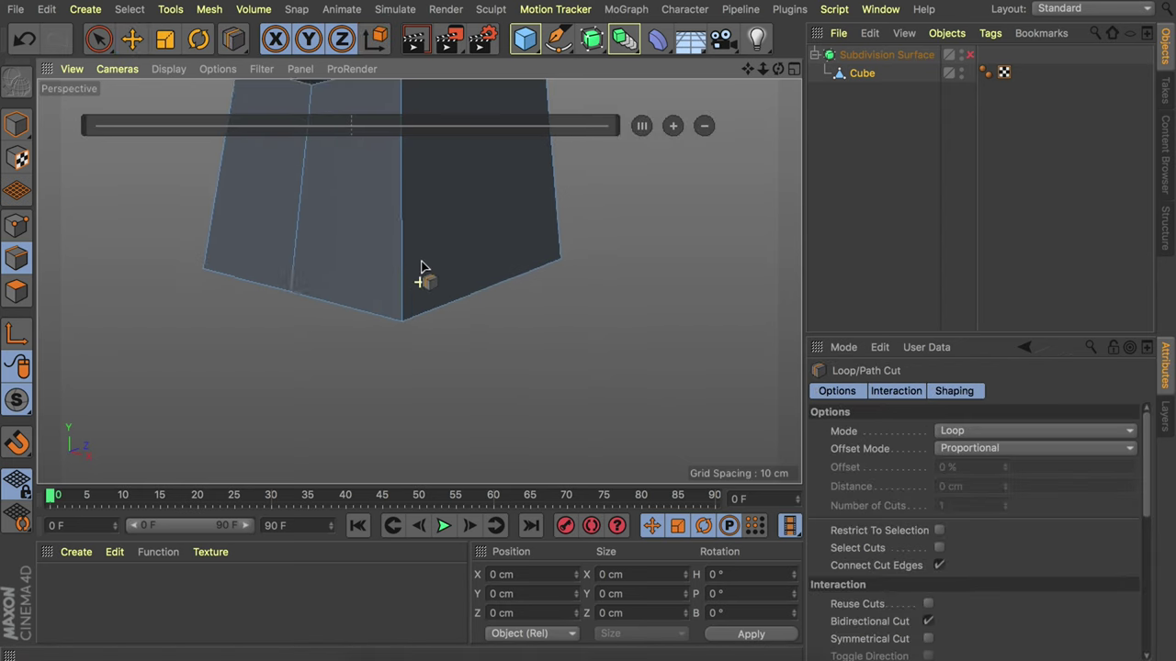
scroll(421, 266, down, 4)
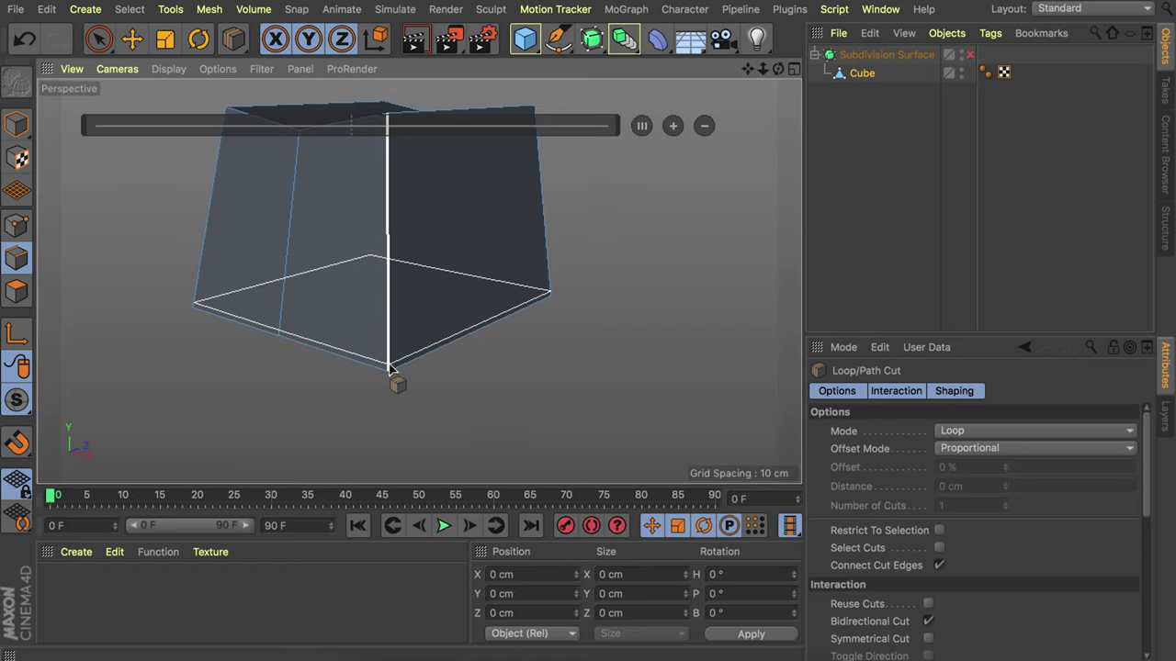
click(387, 364)
scroll(387, 366, up, 2)
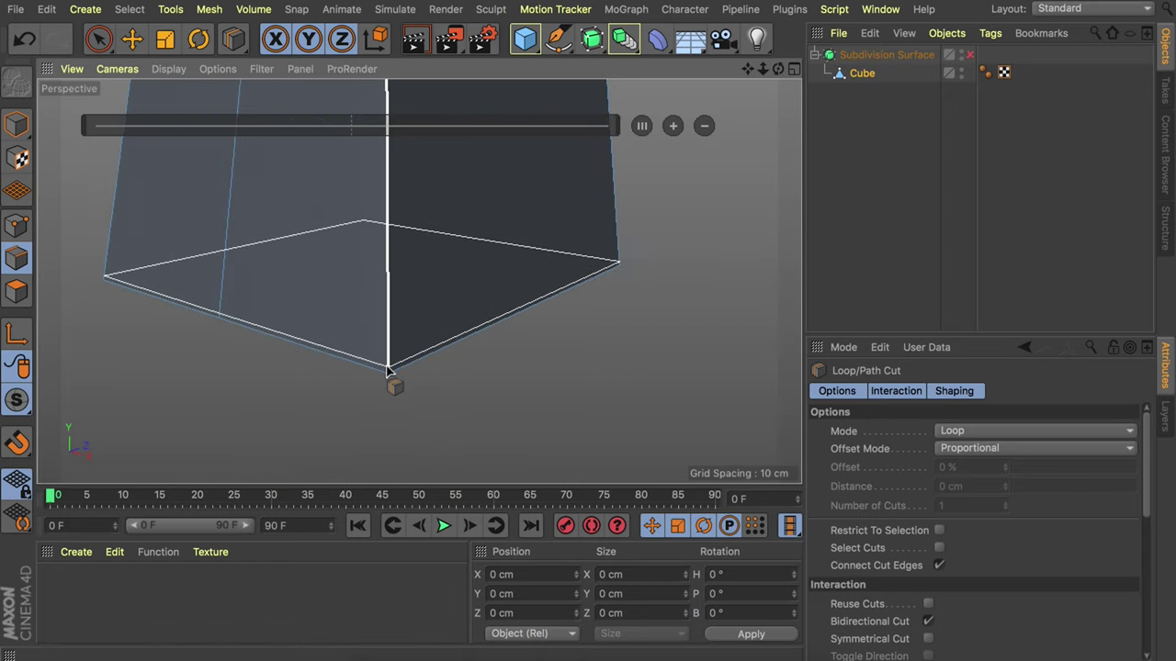
click(388, 368)
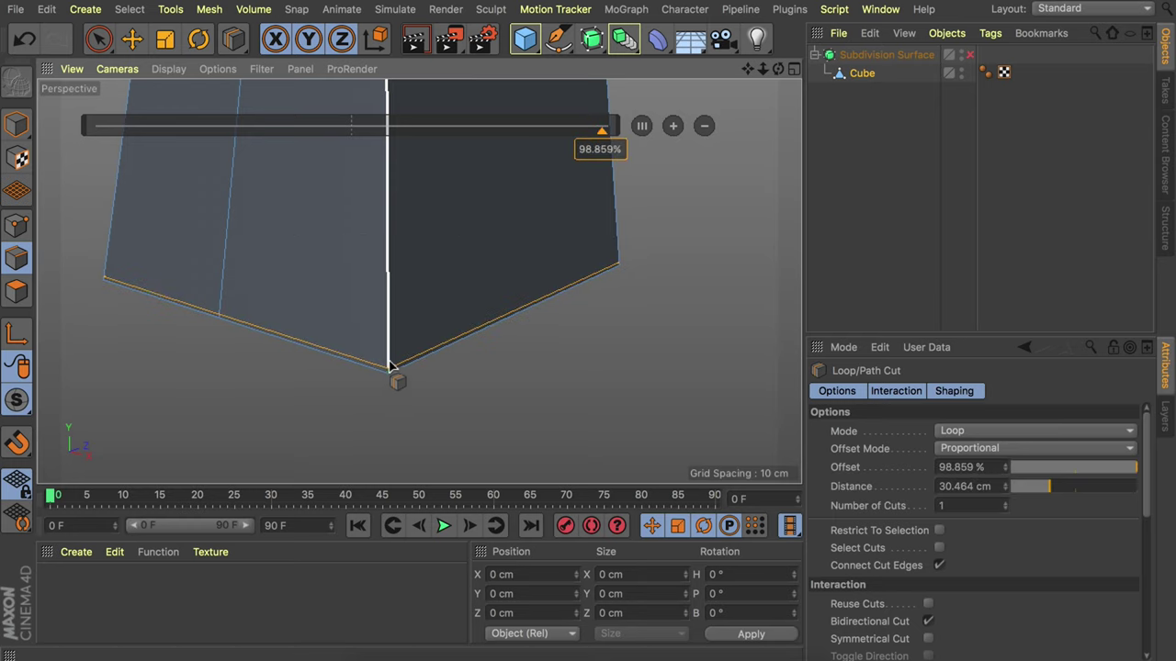
Add a horizontal loop cut around the body just below its top edge, at about 7.4% offset.
alt+drag(376, 349, 340, 211)
alt+middle_drag(338, 170, 341, 207)
alt+drag(340, 213, 239, 210)
click(347, 216)
alt+right_drag(384, 188, 365, 215)
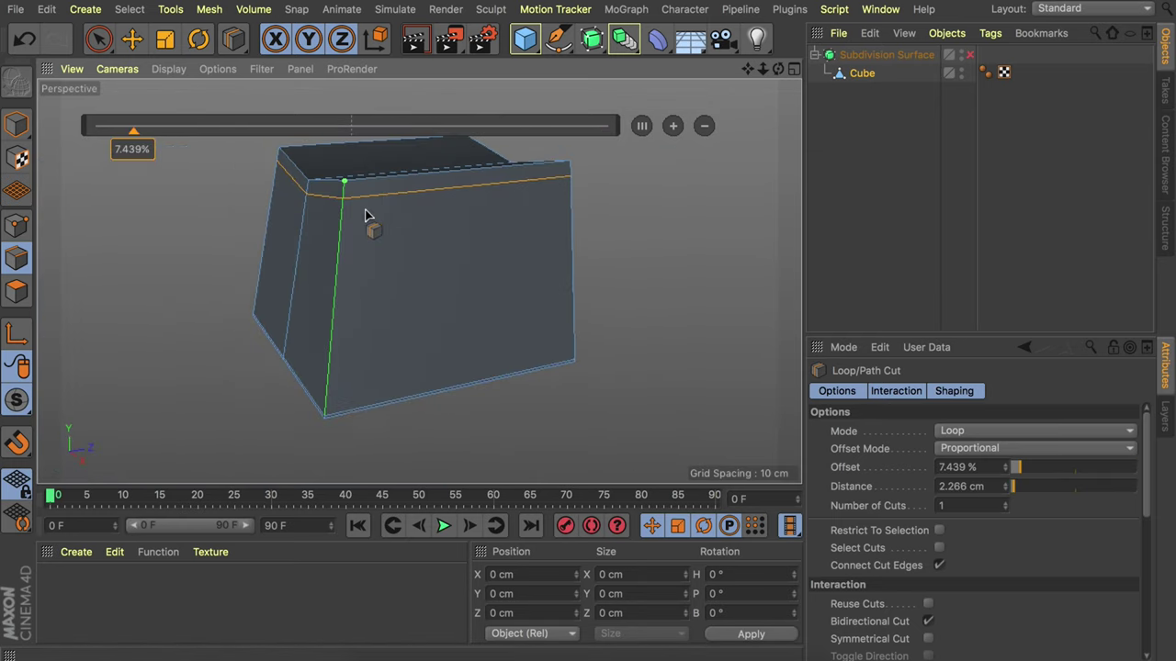
Add vertical loop cuts near both outer edges of the dipped front face, at about 13.9% and 87.3% offset.
alt+drag(358, 207, 551, 195)
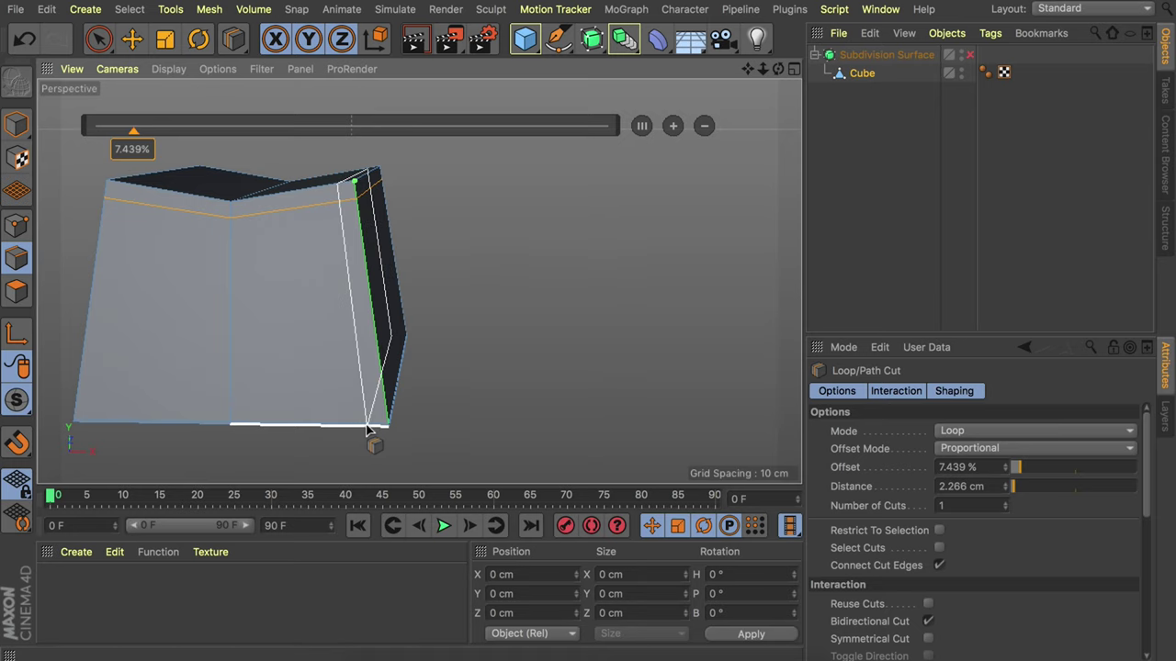
click(366, 429)
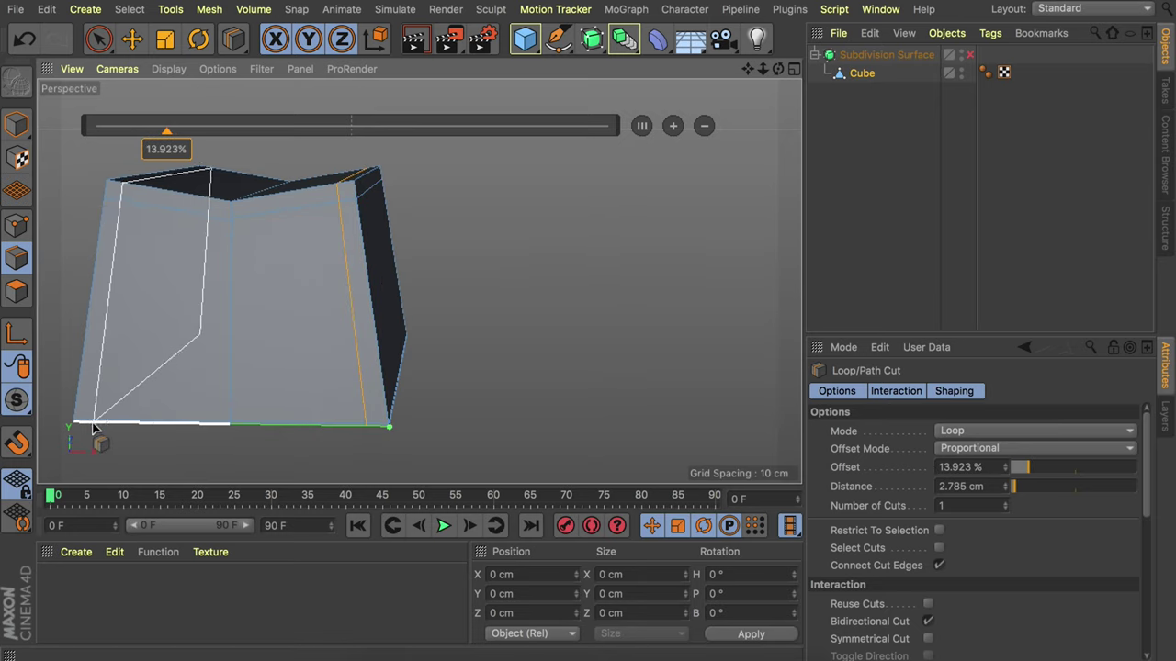
click(94, 428)
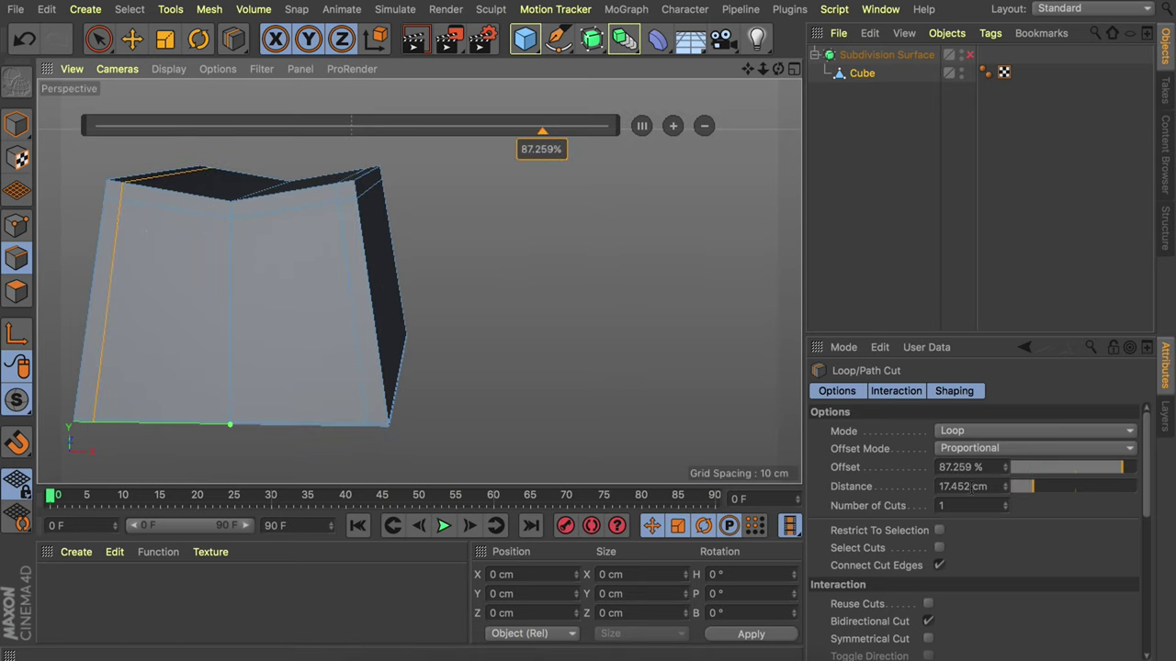
Add vertical loop cuts near both ends of the side face, placing the second at about 94.8% offset.
alt+drag(324, 184, 101, 209)
alt+middle_drag(447, 195, 334, 196)
alt+drag(334, 197, 402, 191)
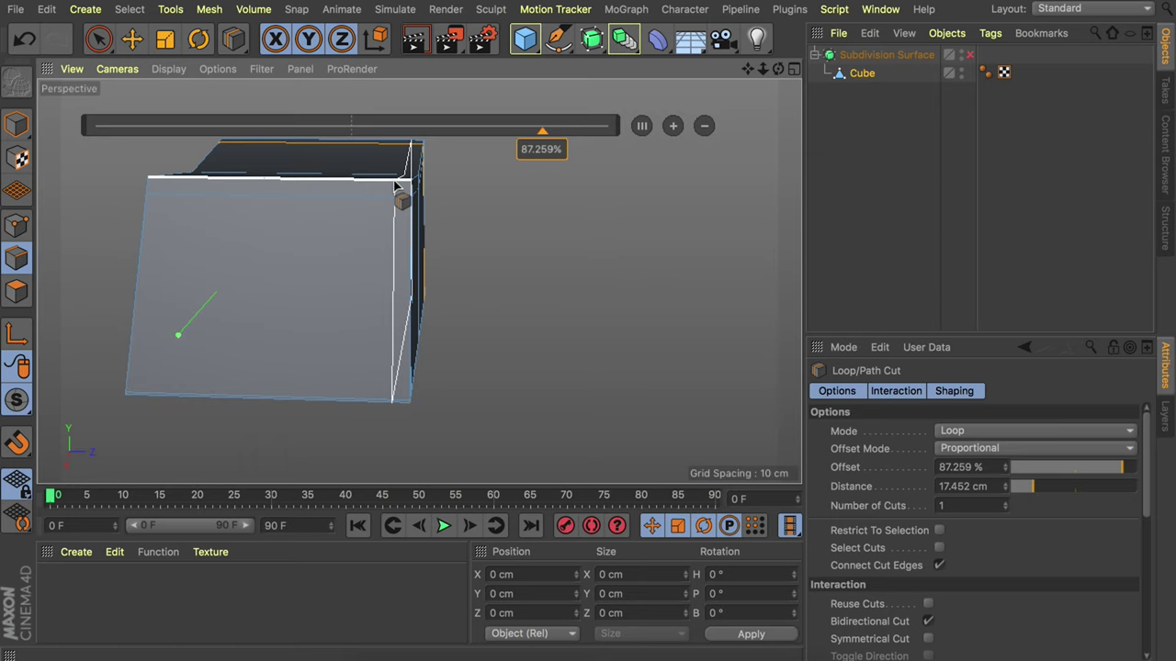
alt+drag(362, 263, 477, 247)
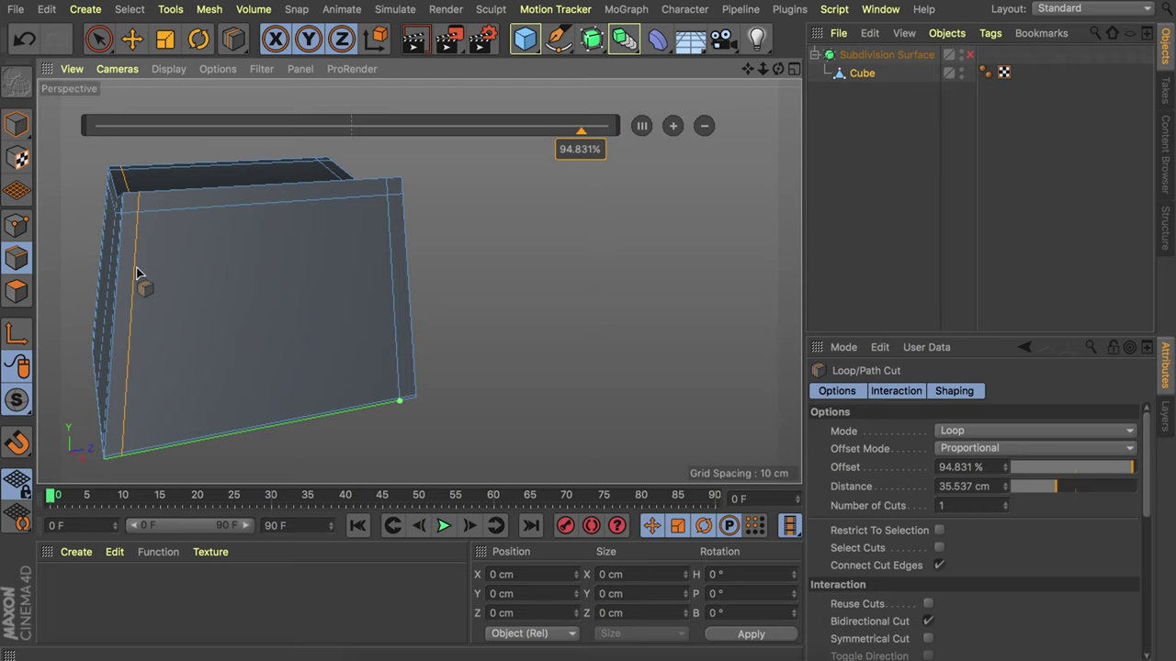
Enable the Subdivision Surface, switch to Model mode with the Move tool and deselect everything.
scroll(125, 196, up, 3)
scroll(155, 197, up, 1)
alt+drag(158, 209, 226, 315)
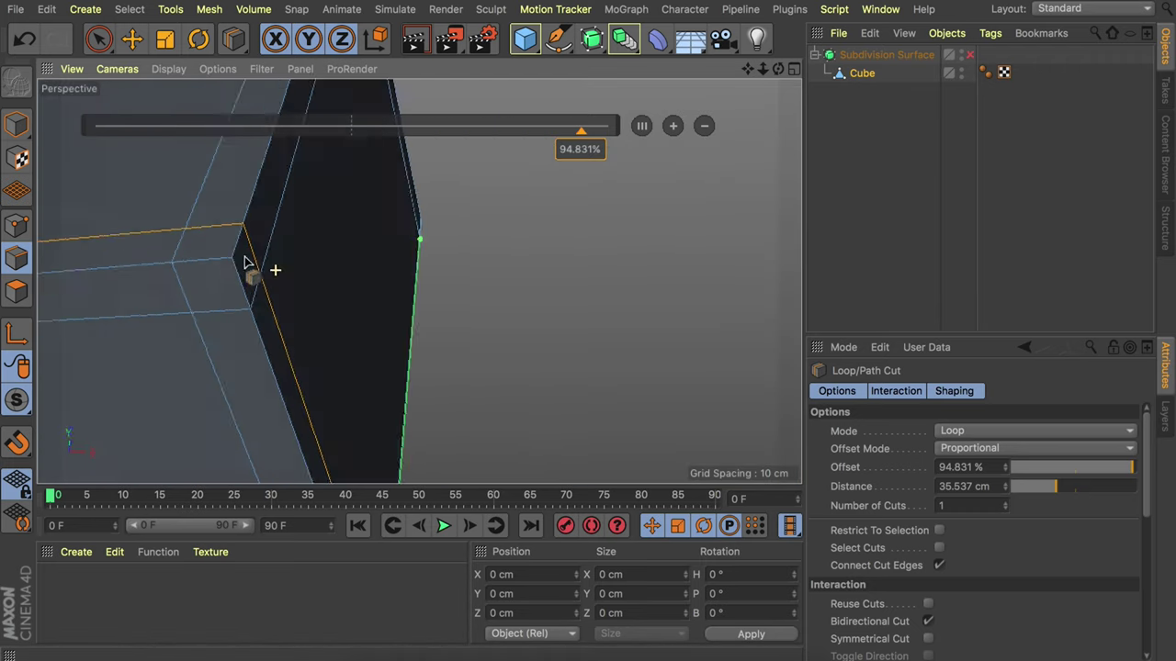
key(super+shift+z)
key(super+shift+z)
click(969, 56)
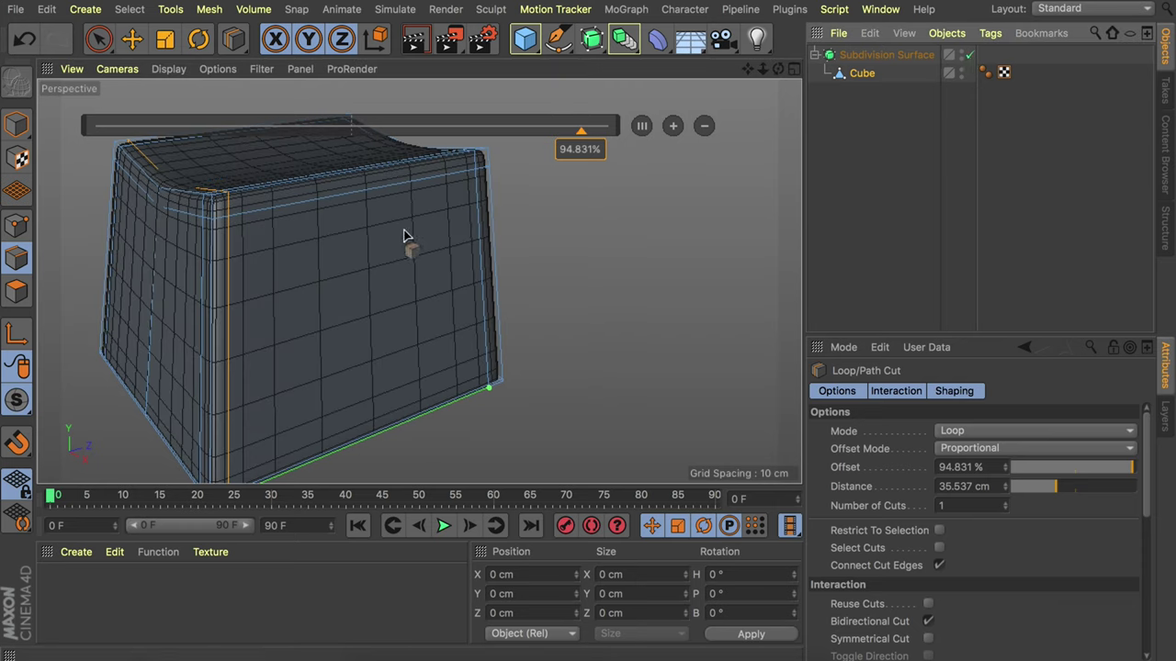
alt+drag(404, 235, 236, 224)
click(16, 124)
key(e)
click(542, 215)
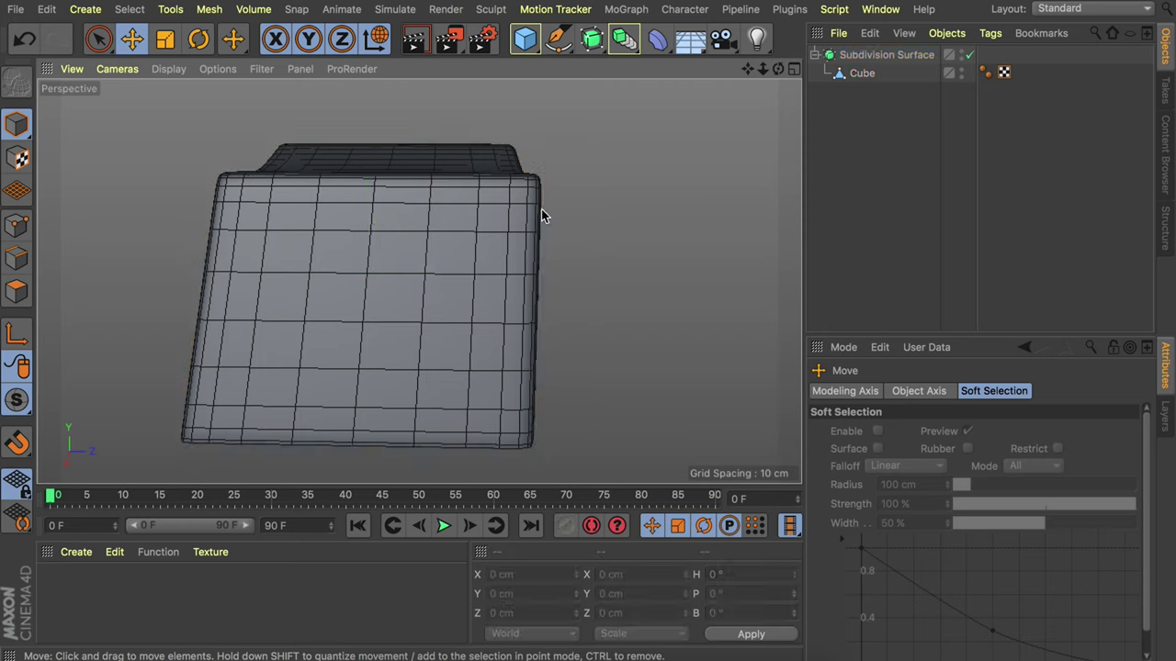
Examine the smoothed keycap's edges and dipped top from several angles.
alt+drag(542, 215, 550, 220)
alt+right_drag(550, 219, 288, 281)
alt+drag(288, 260, 287, 329)
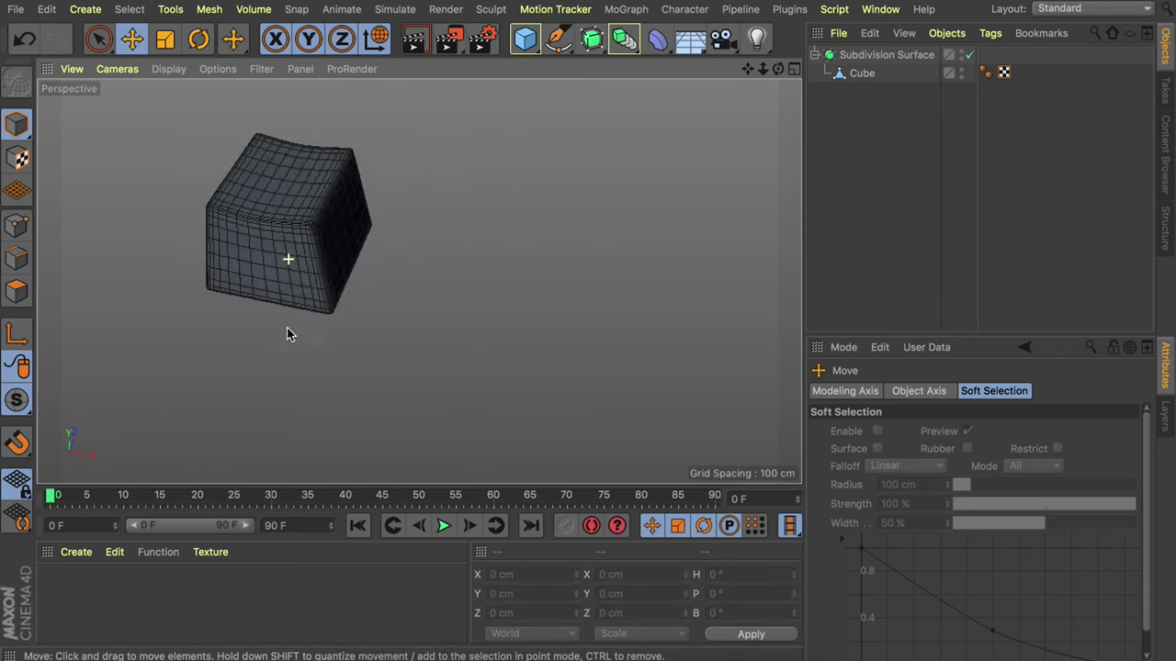
key(ctrl+shift+z)
key(ctrl+shift+z)
key(ctrl+shift+z)
key(ctrl+shift+z)
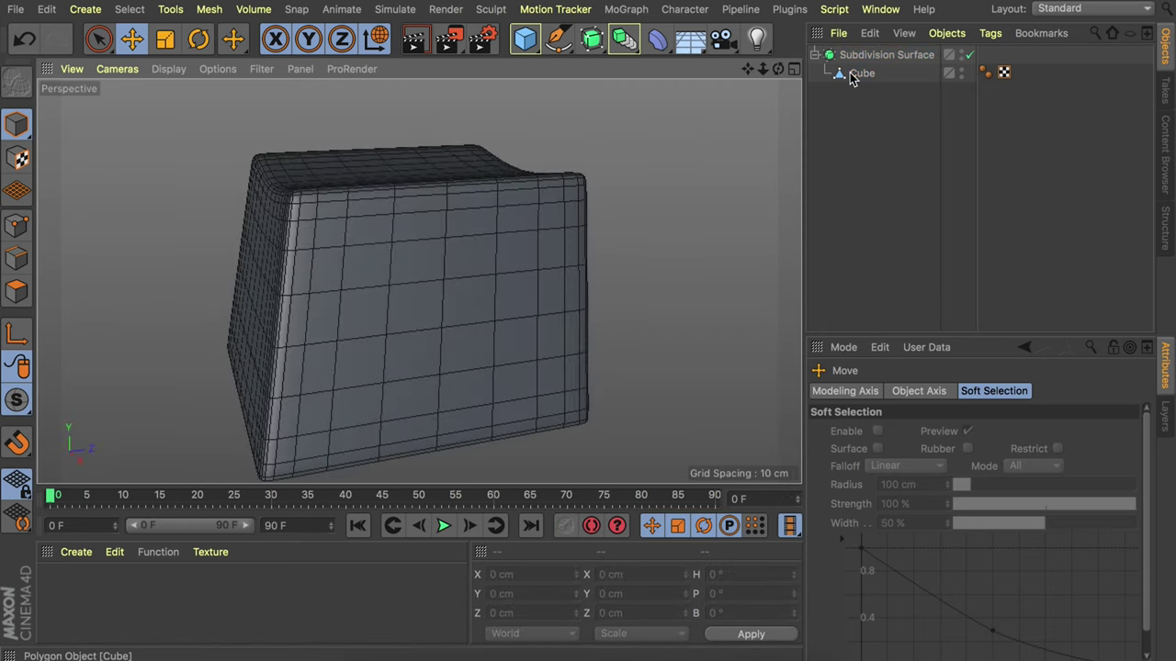
Select the vertical edge loop near the side face's front corner, try moving it sideways and undo the move.
click(860, 74)
click(16, 258)
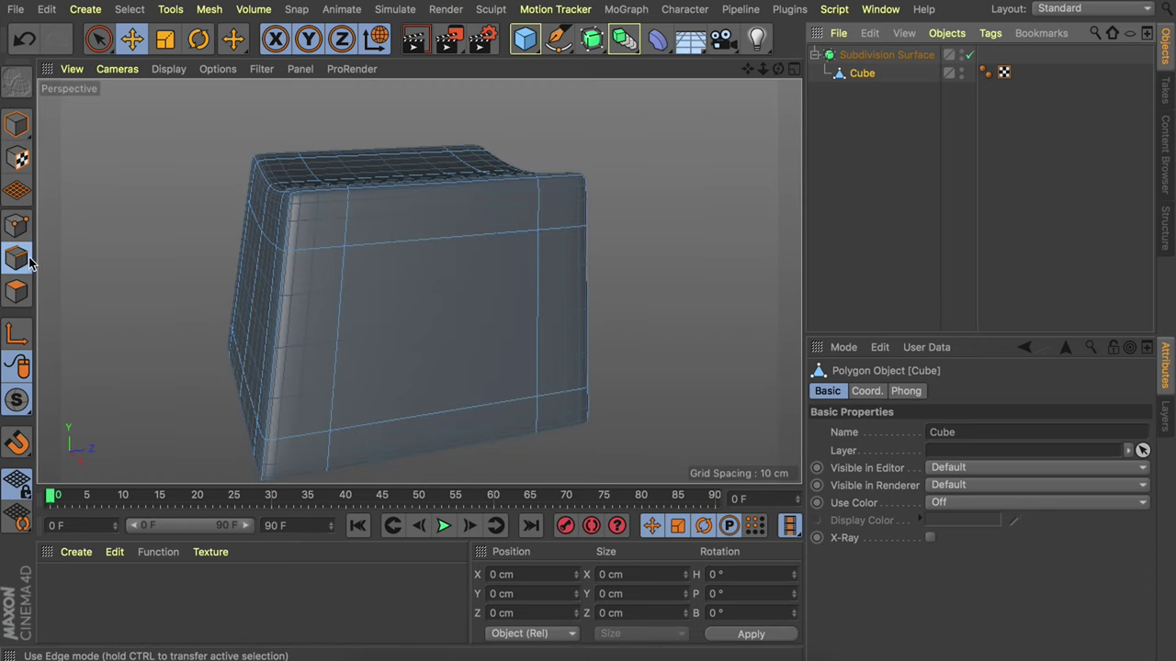
key(u)
key(l)
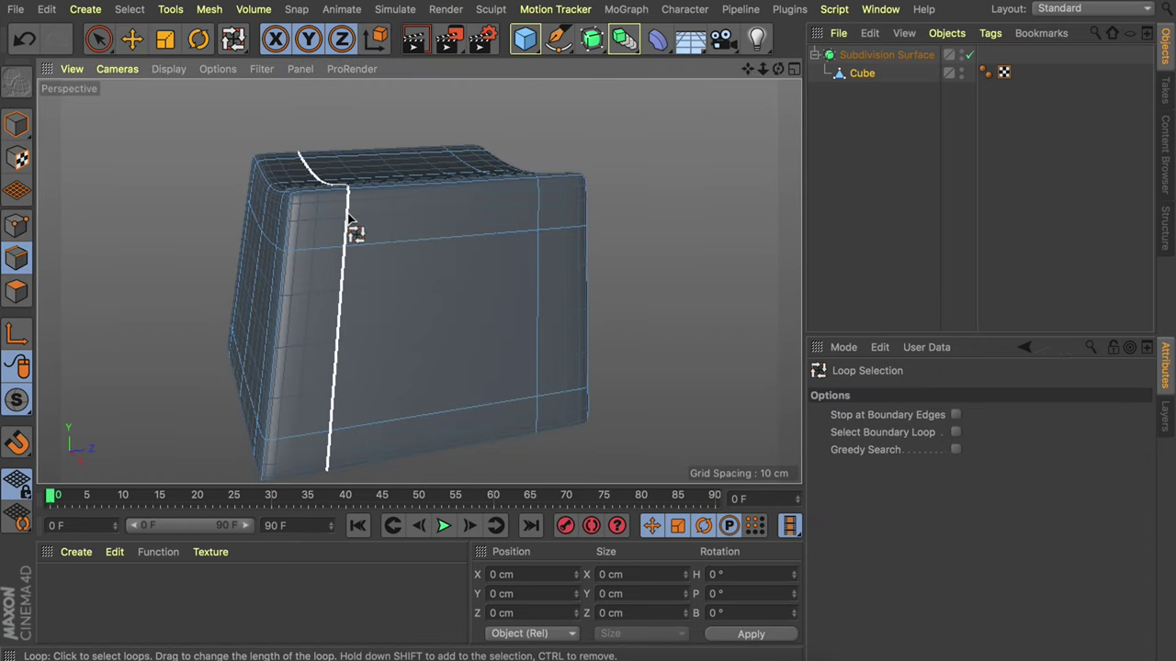
click(349, 229)
key(e)
drag(389, 262, 464, 266)
key(ctrl+z)
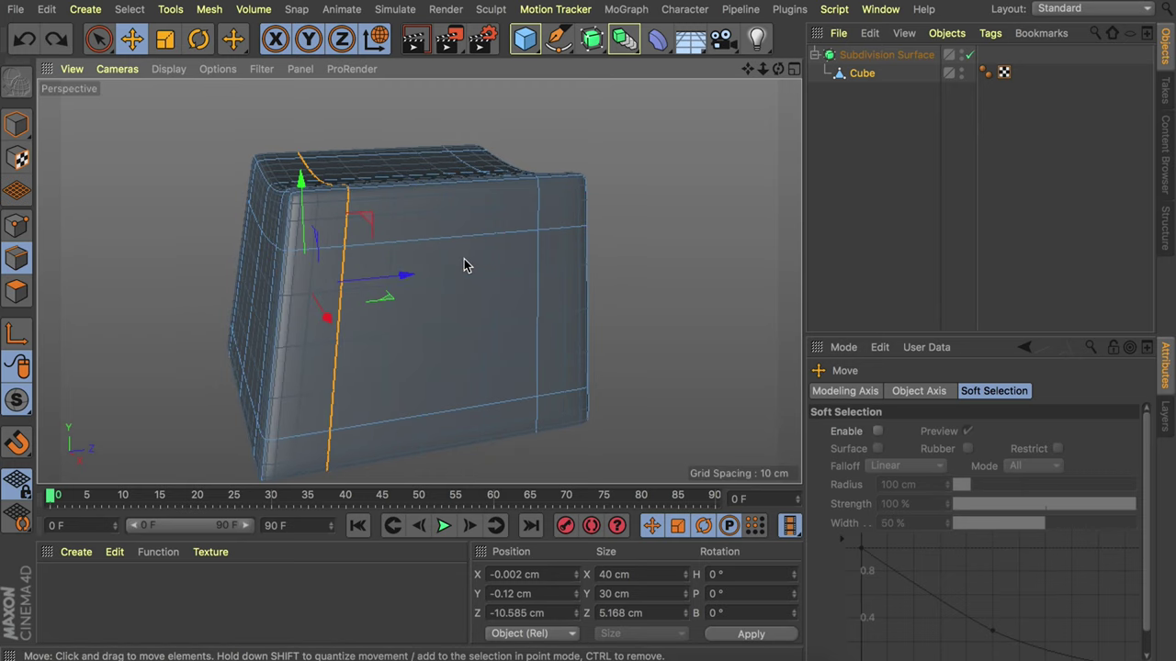
Try sliding the selected edge loop with the Slide tool by about -2.75 cm and check the corner.
right_click(404, 230)
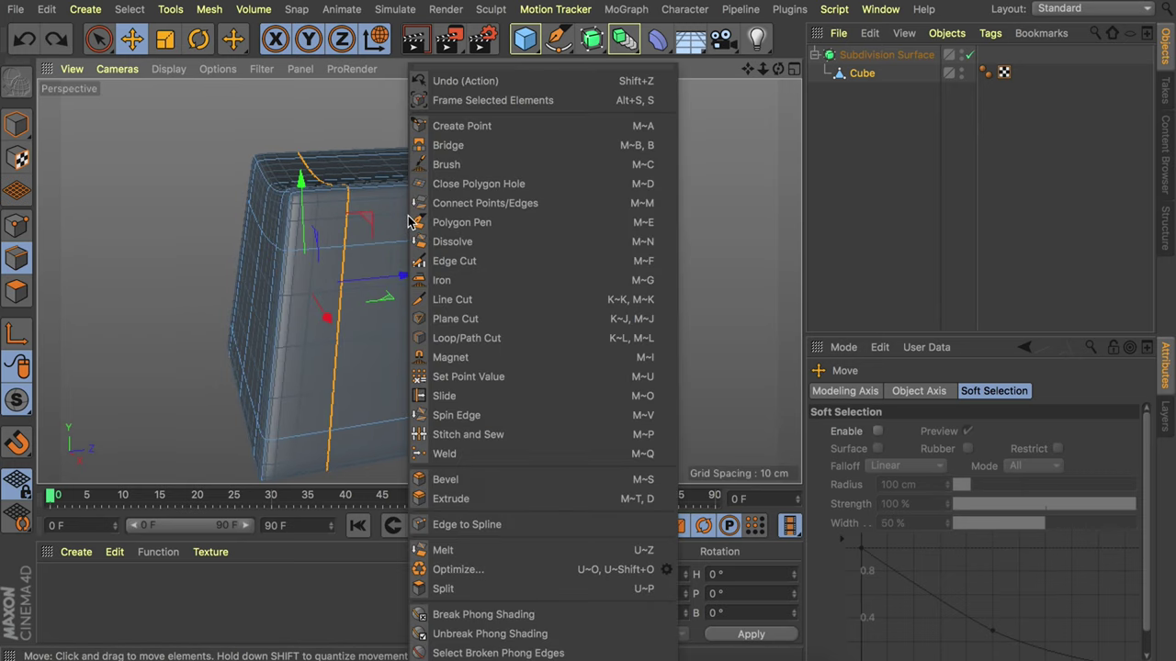
click(462, 404)
drag(303, 252, 154, 215)
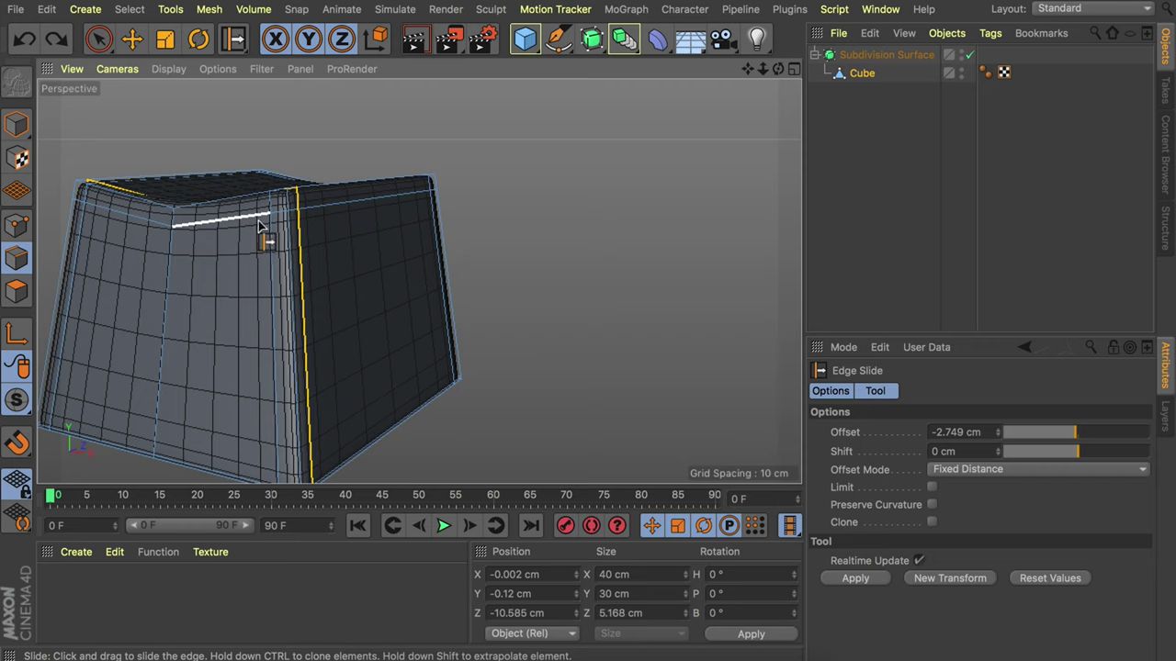
alt+middle_drag(257, 227, 271, 223)
alt+drag(272, 217, 224, 249)
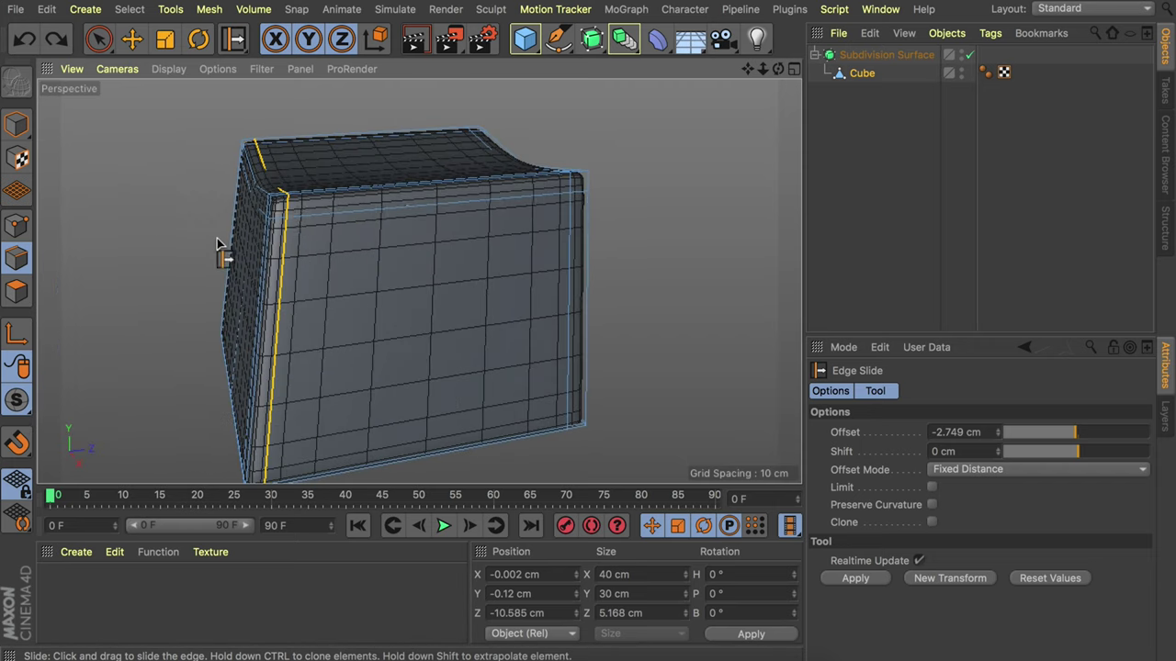
Try dissolving the selected edge loop, then undo the dissolve and the loop selection.
key(m)
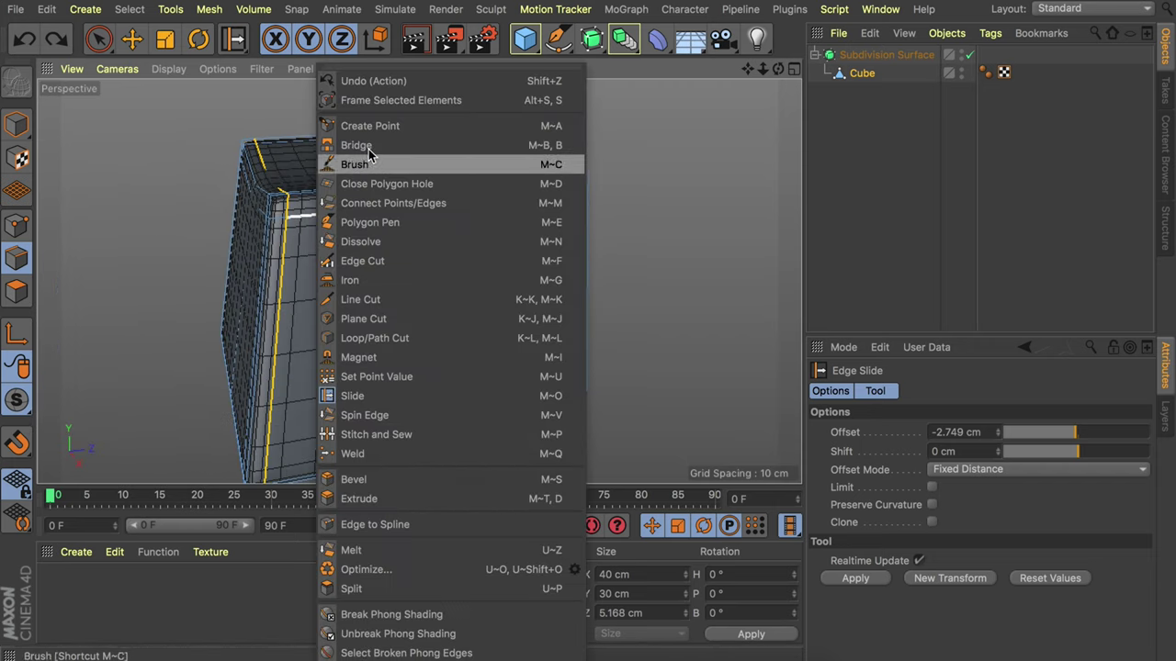
click(373, 240)
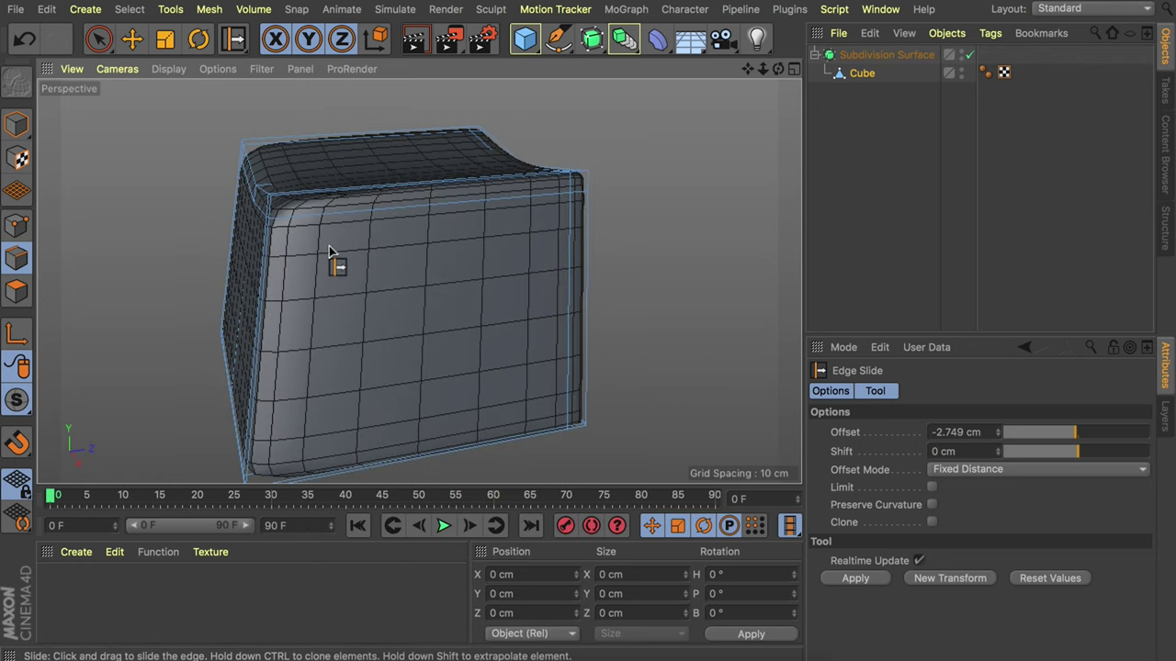
key(super+z)
key(super+z)
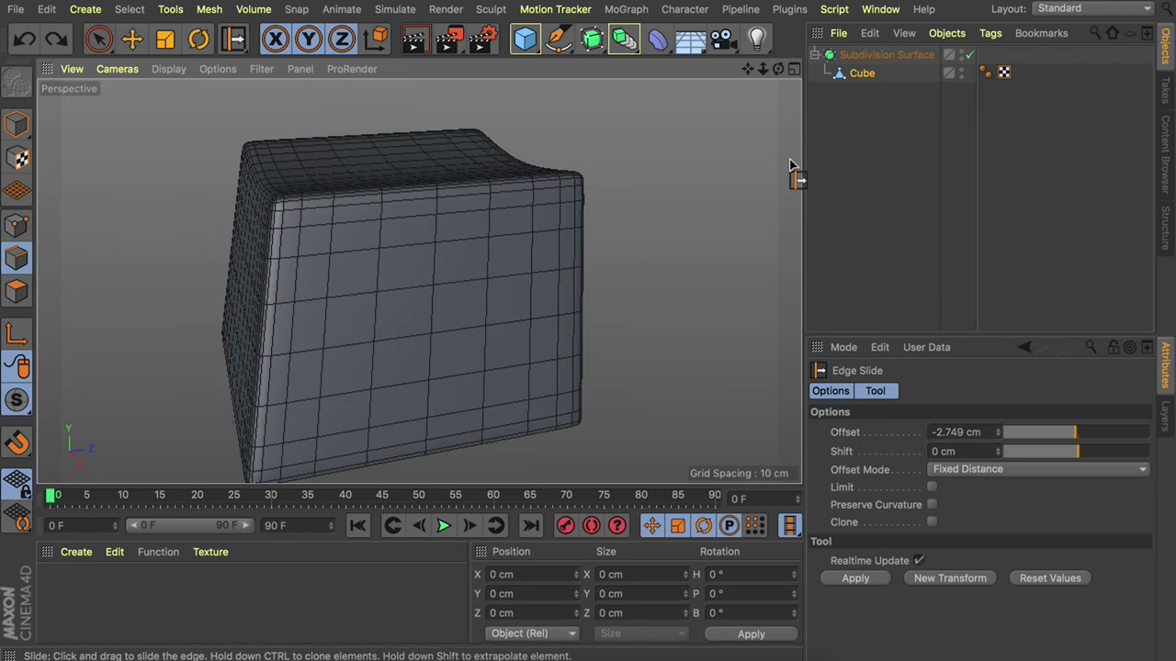
Compare the shape with the Subdivision Surface off and on, leaving it enabled, and return to Model mode.
click(969, 54)
alt+drag(704, 183, 790, 183)
click(969, 54)
key(e)
click(16, 124)
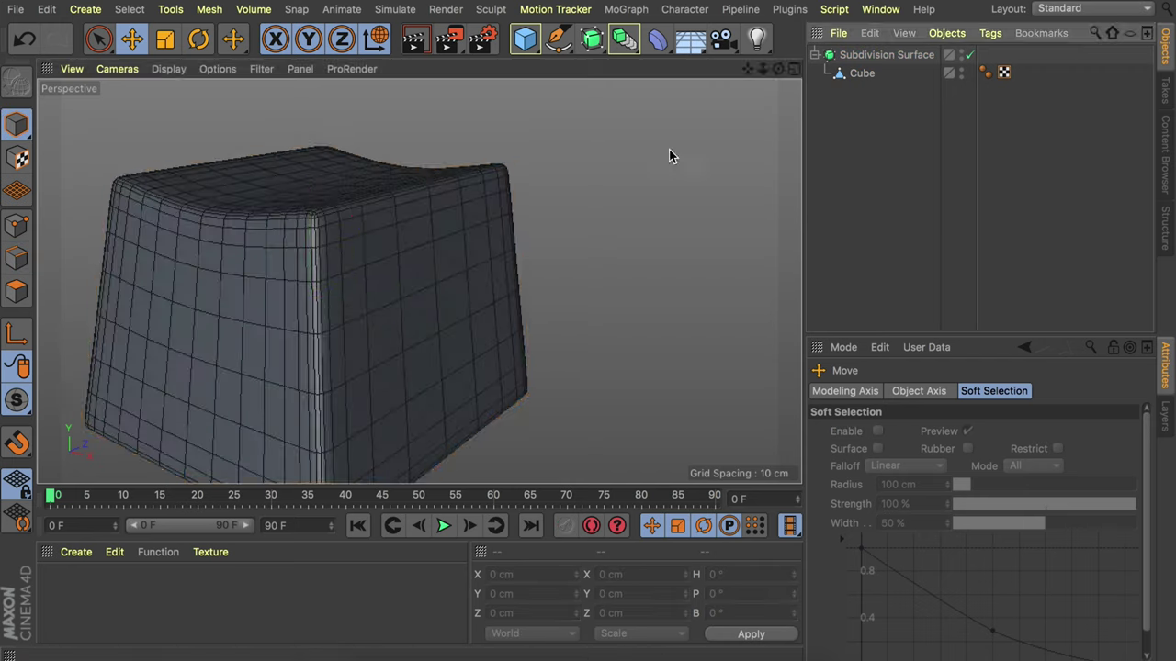
Rename the Subdivision Surface object as Key and collapse its hierarchy.
scroll(672, 158, down, 5)
double_click(879, 56)
text(Key)
key(Return)
click(814, 55)
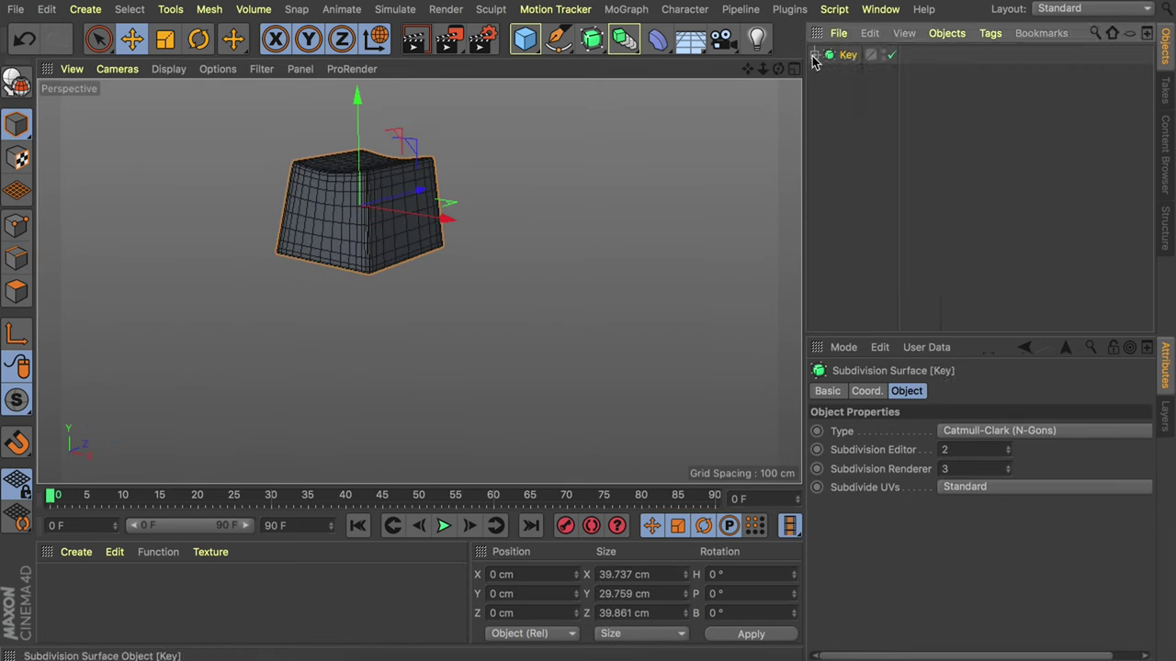
Add a MoGraph Cloner and make the Key object its child.
alt+drag(442, 203, 426, 285)
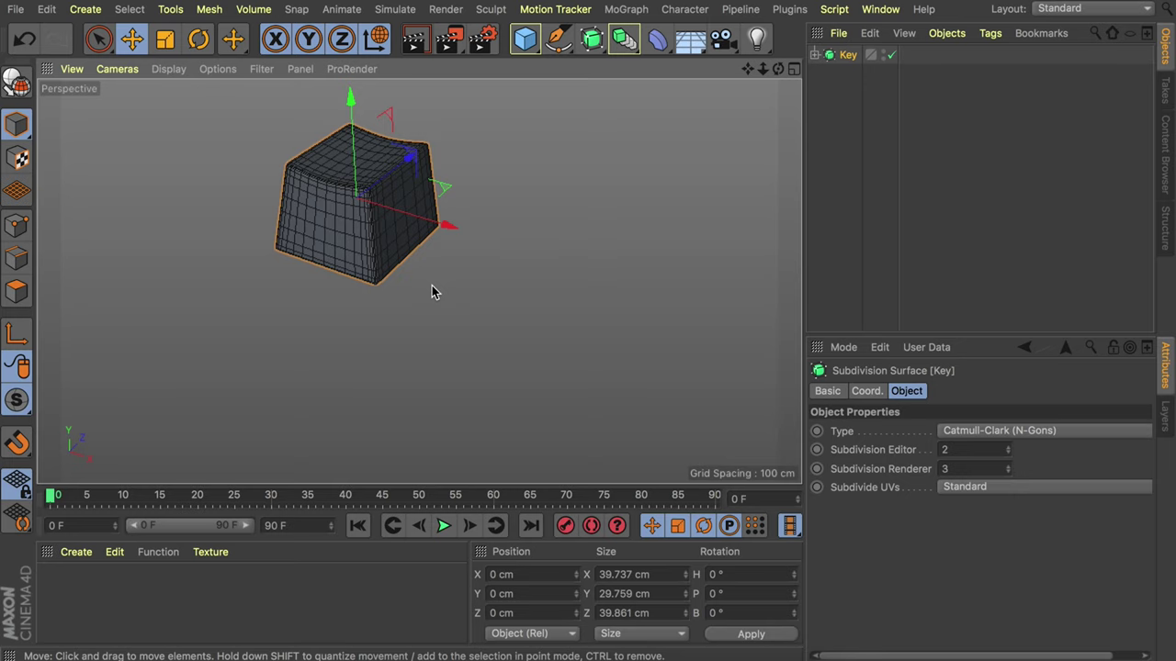
click(626, 9)
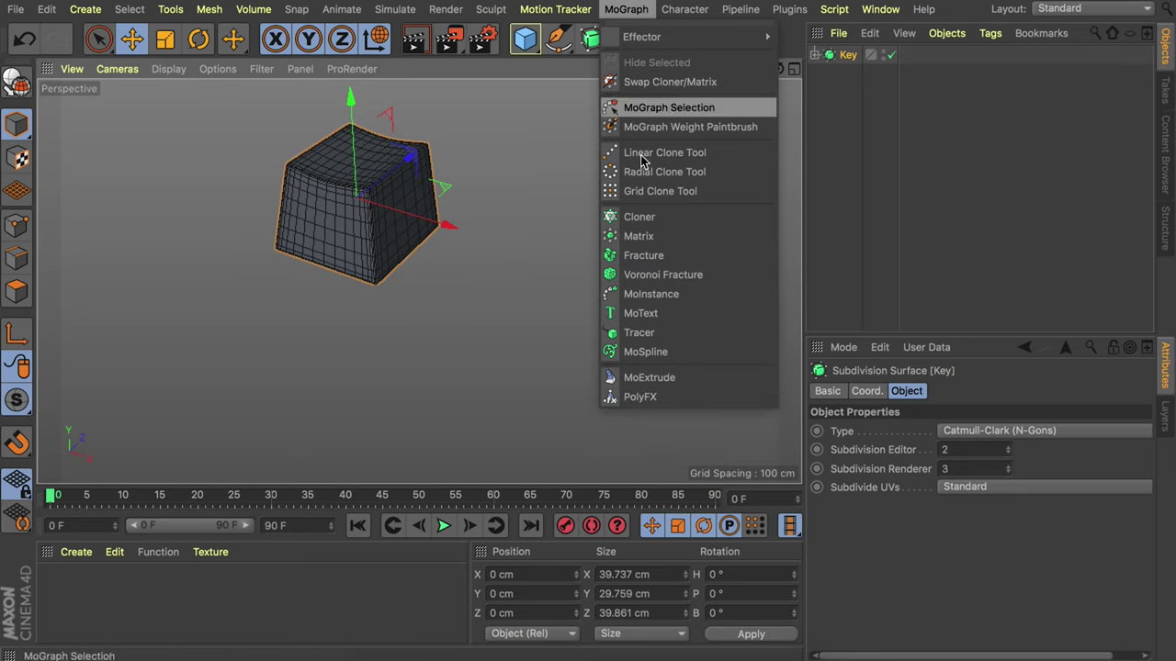
click(641, 217)
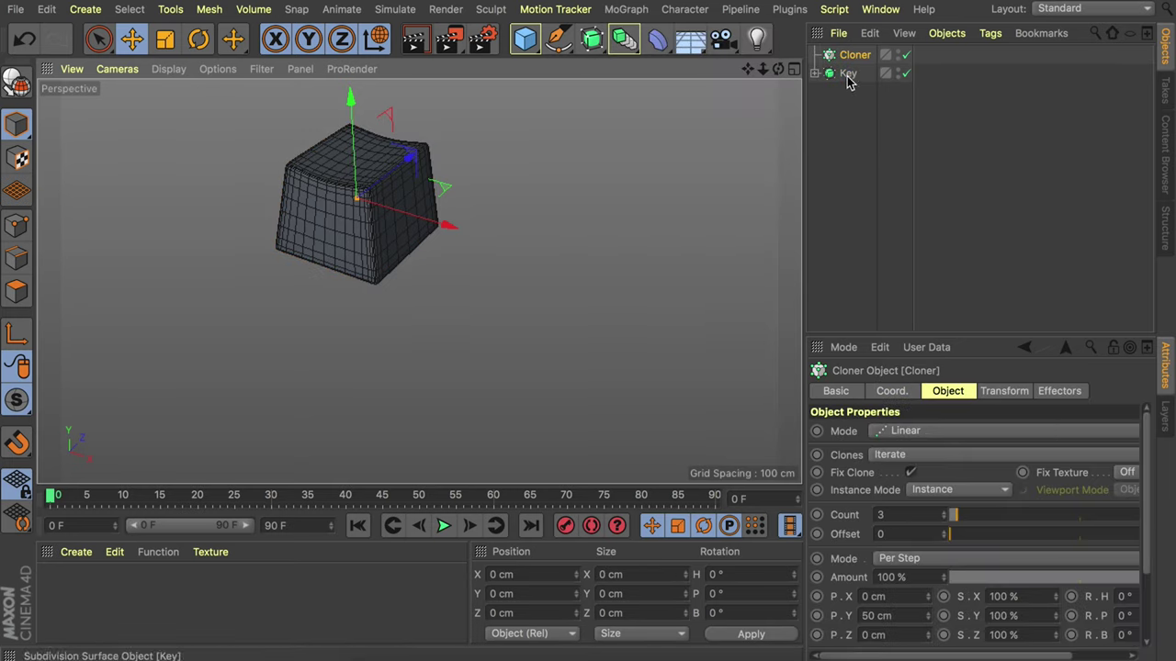
mouse_move(848, 75)
mouse_down()
mouse_move(856, 57)
mouse_move(845, 60)
mouse_up()
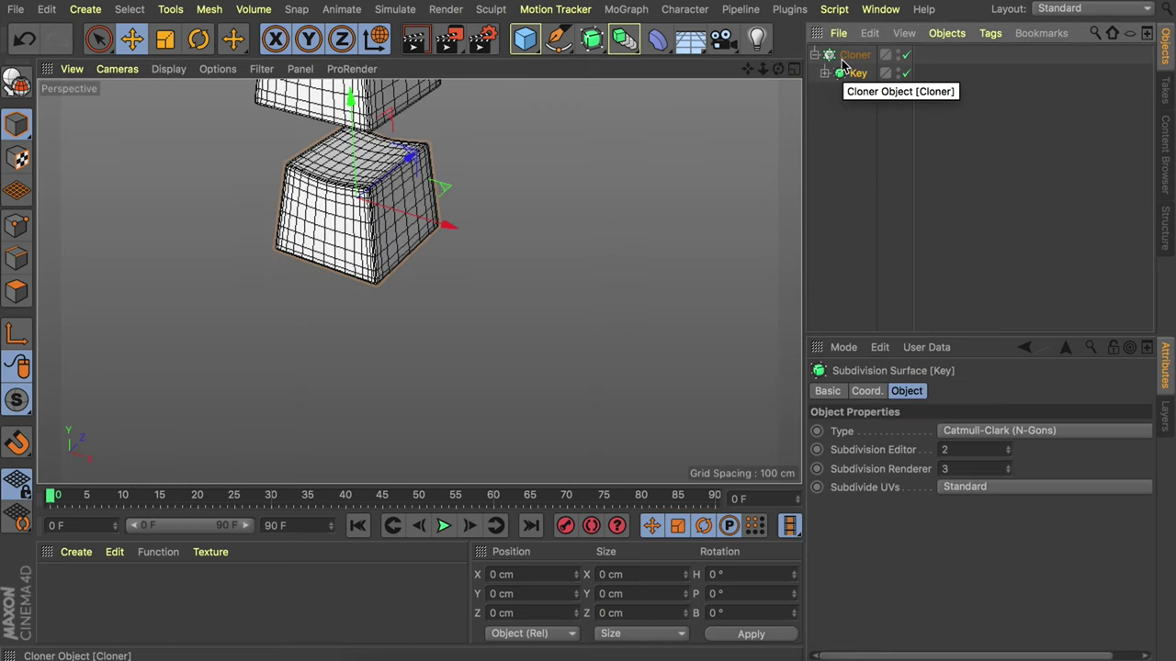
key(h)
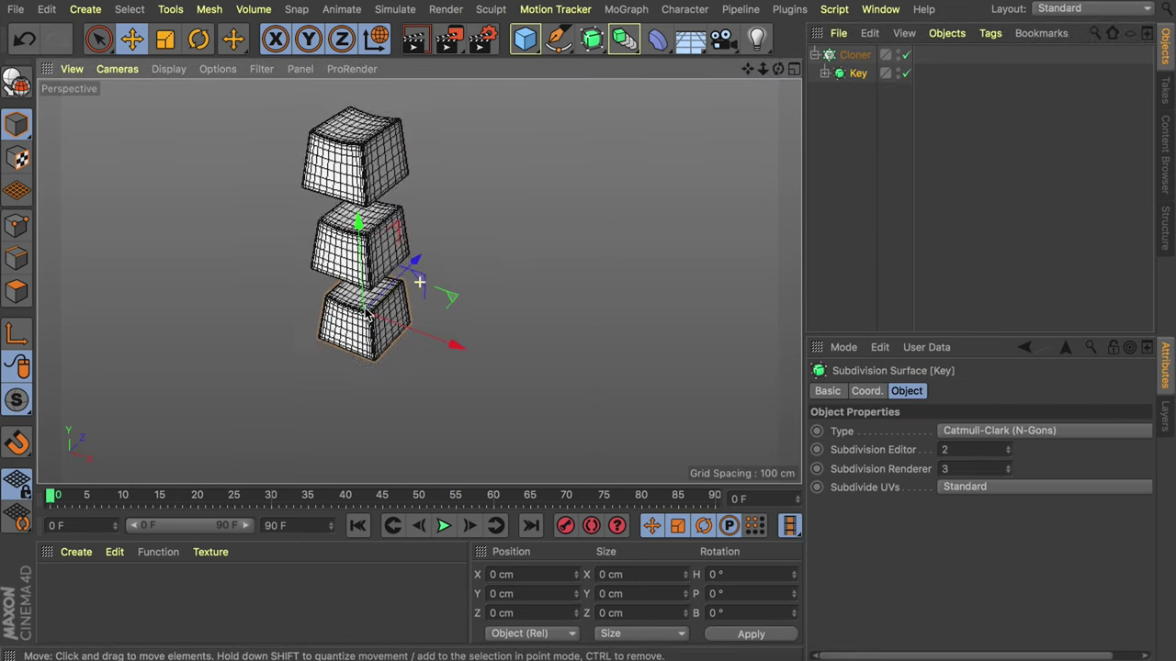
Set the Cloner's mode to Grid Array.
click(853, 56)
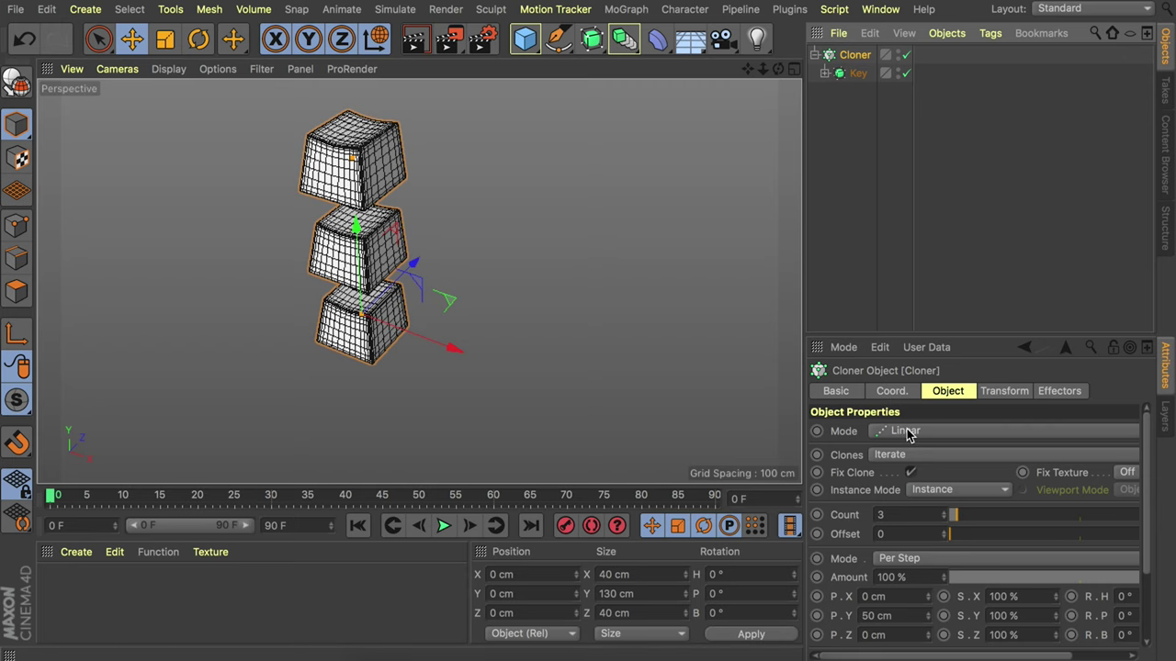
click(908, 434)
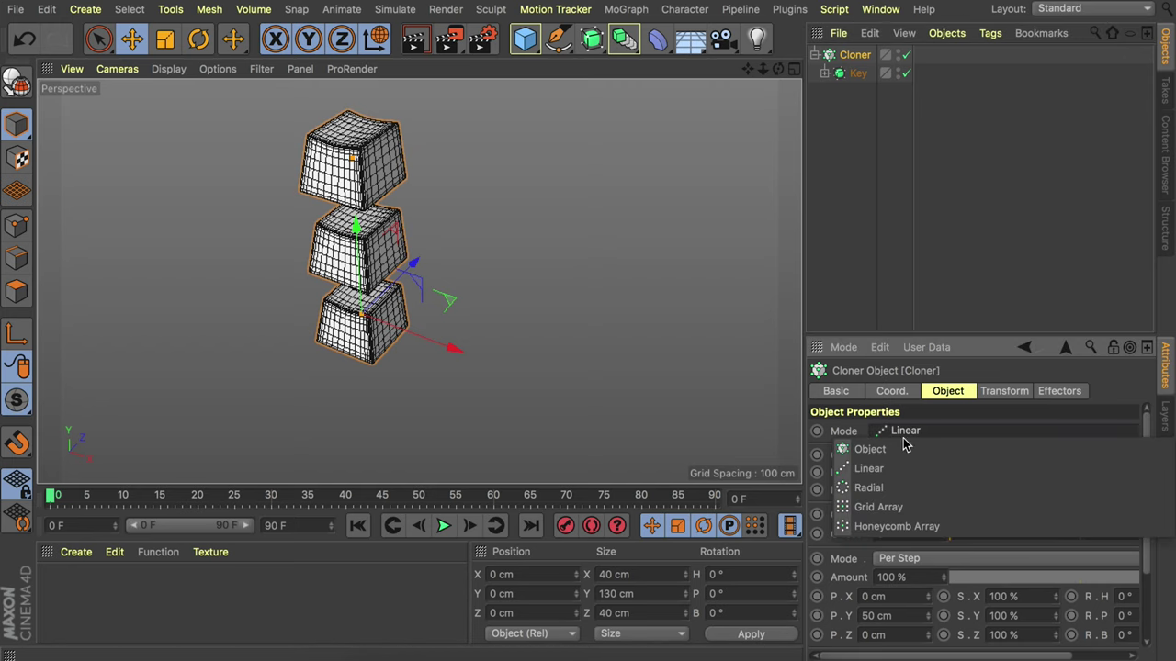
click(882, 508)
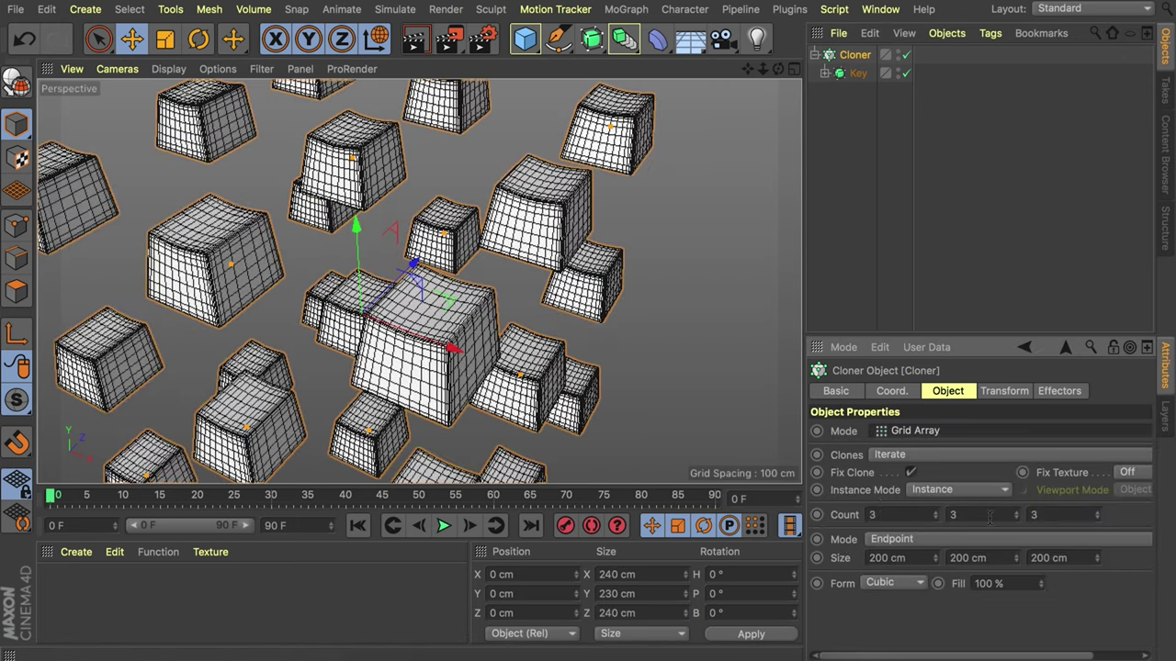
Set the Cloner's grid count to 13 by 1 by 4 to form flat rows of keys.
scroll(457, 241, down, 4)
alt+drag(441, 262, 411, 145)
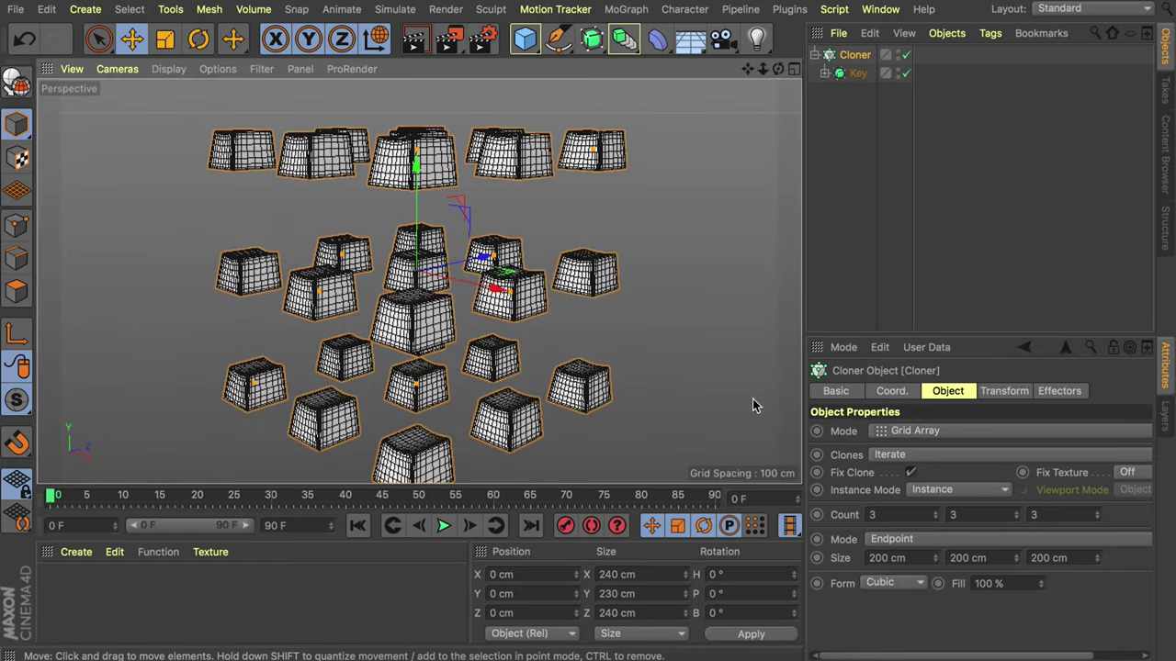
drag(1016, 519, 1018, 526)
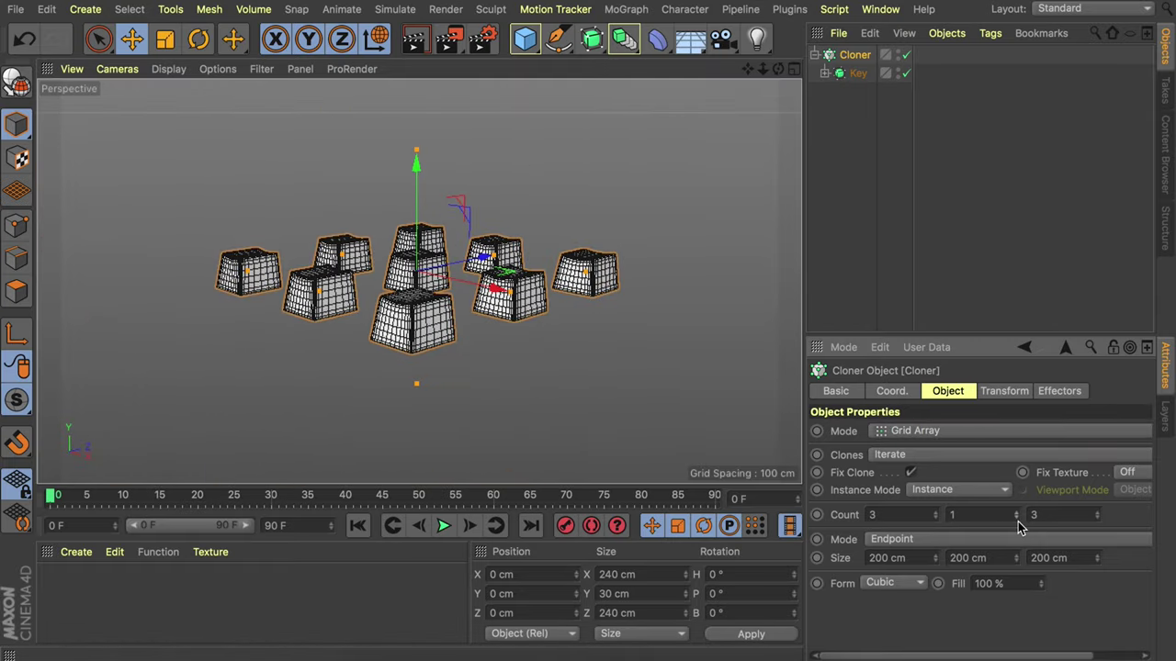
alt+drag(526, 286, 625, 371)
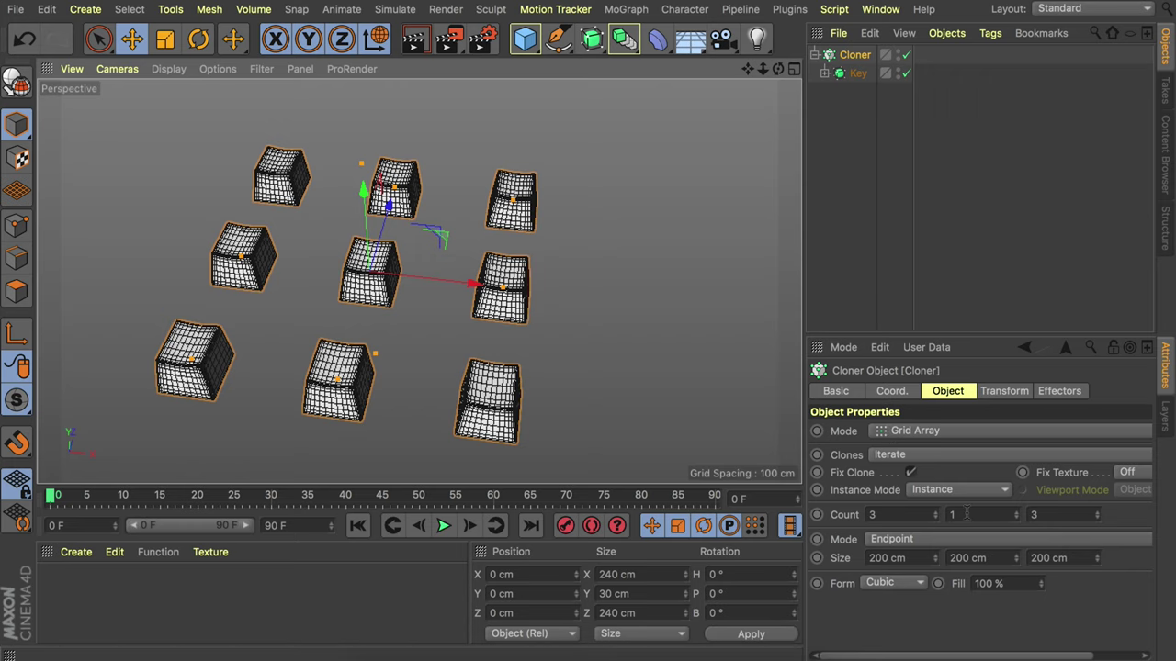
drag(929, 515, 936, 519)
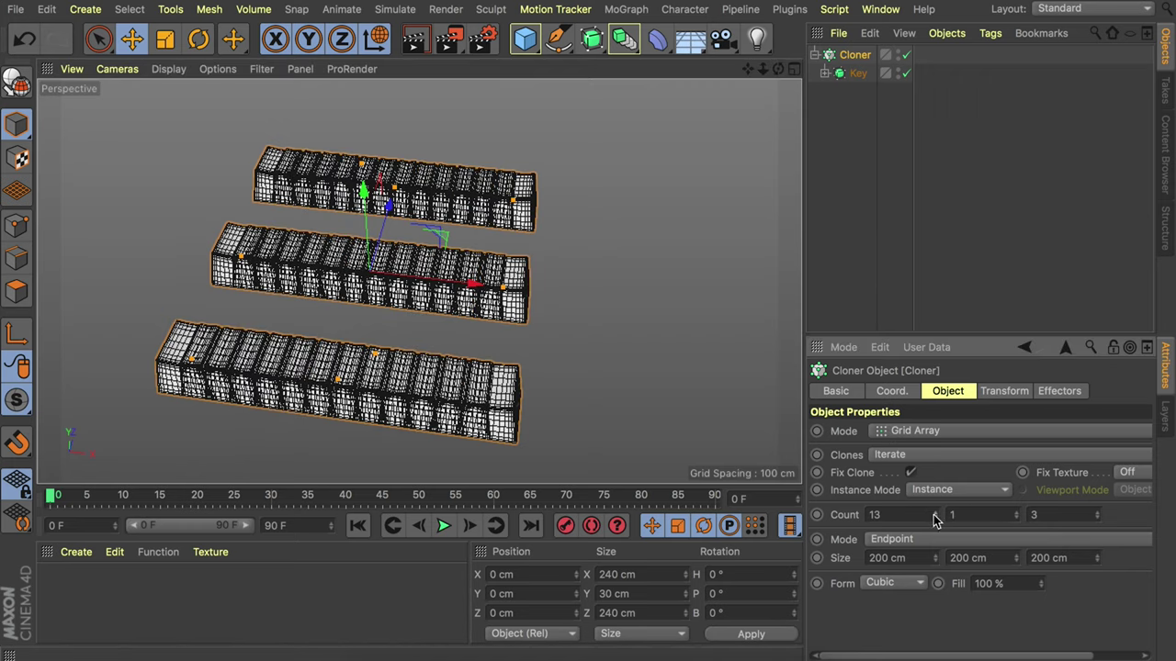
drag(1097, 515, 1096, 520)
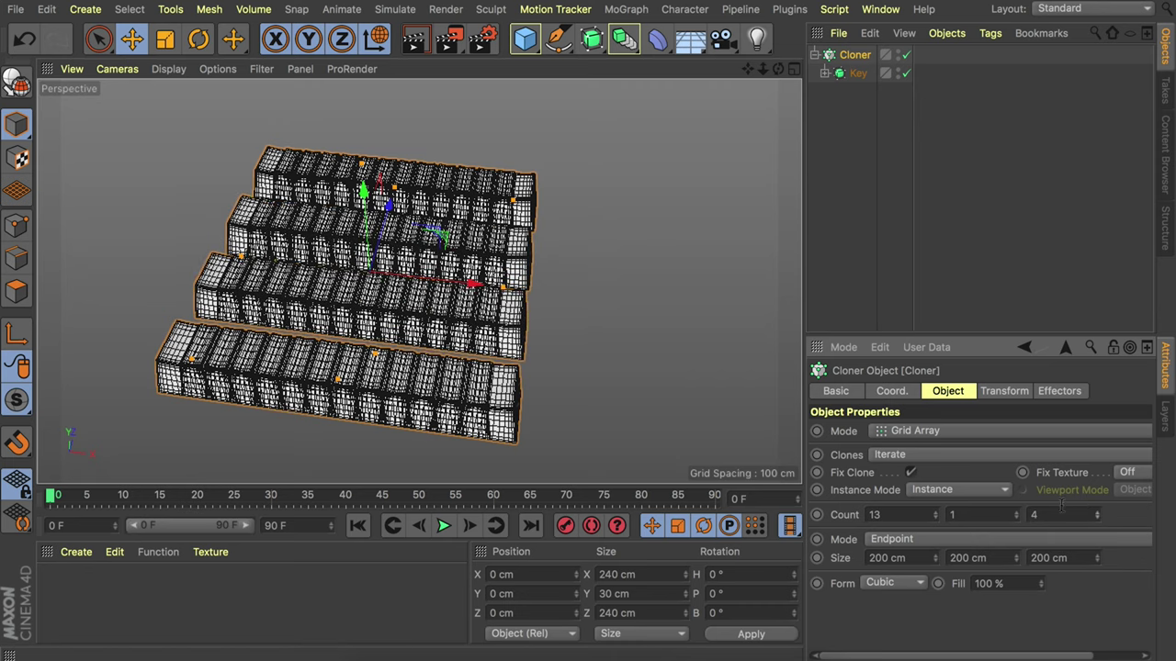
Switch the Cloner's size mode to Per-Step and set the spacing to 44.667 cm in X and 67.667 cm in Z.
click(891, 542)
click(887, 562)
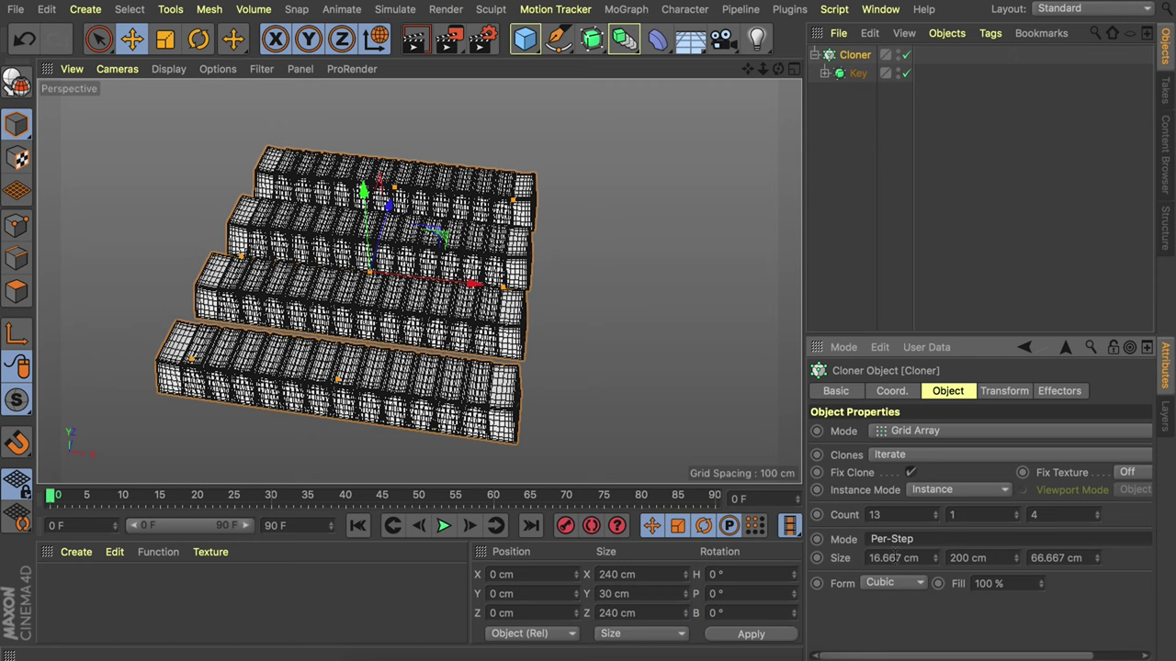
scroll(282, 230, up, 3)
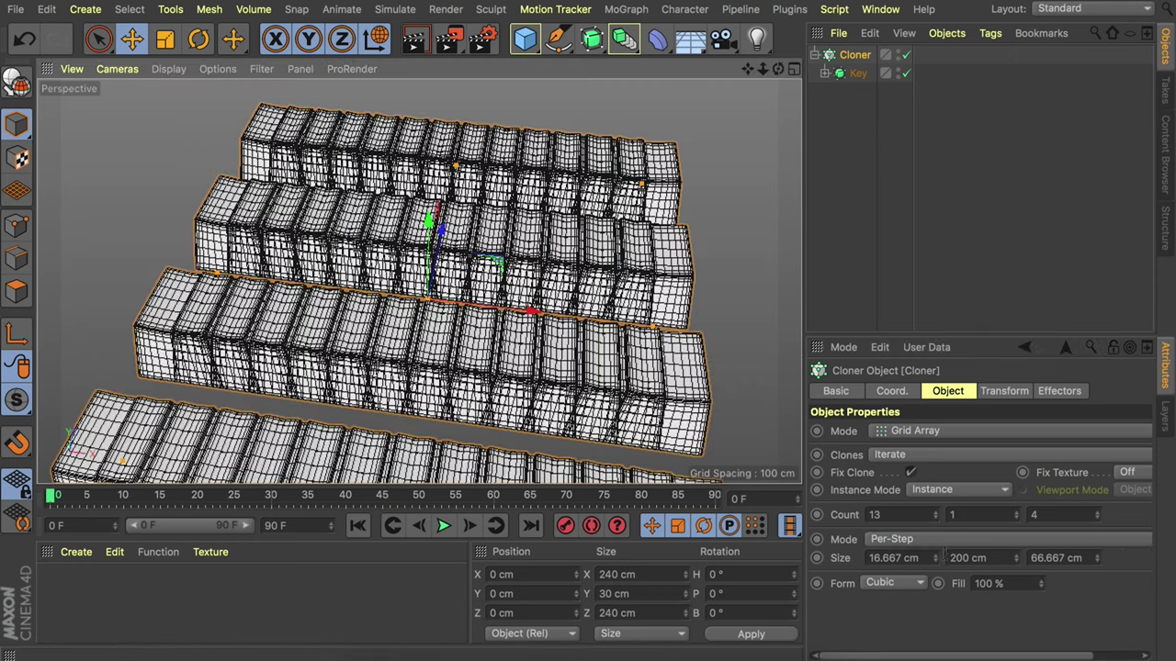
scroll(558, 272, down, 3)
drag(936, 557, 974, 552)
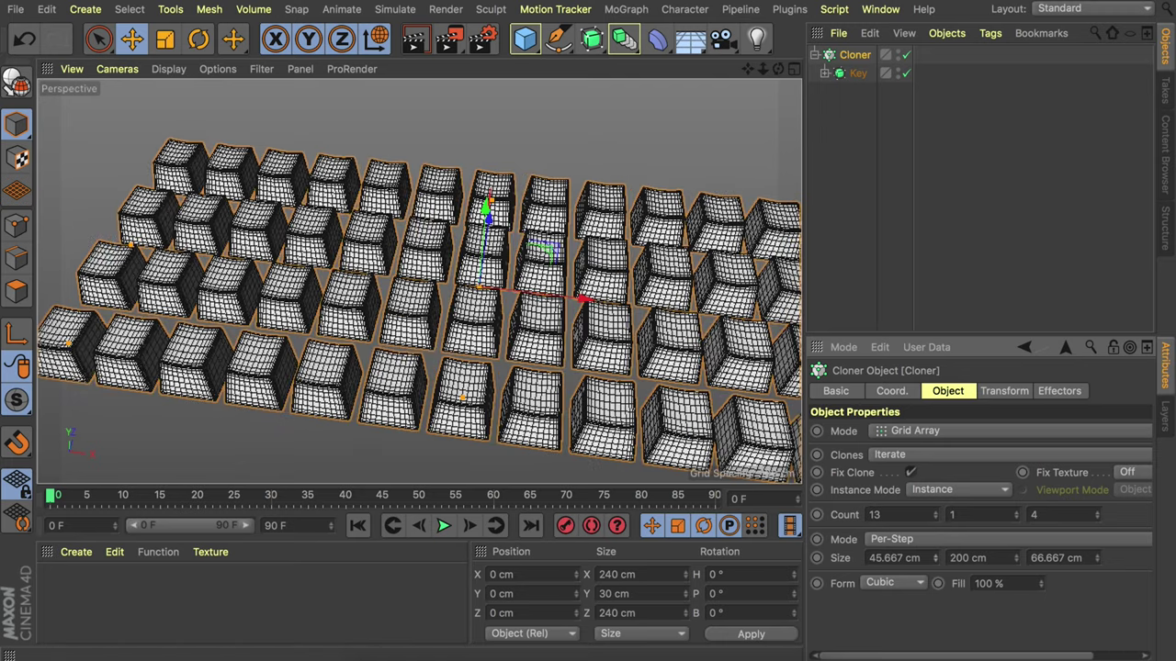
click(936, 562)
click(1099, 555)
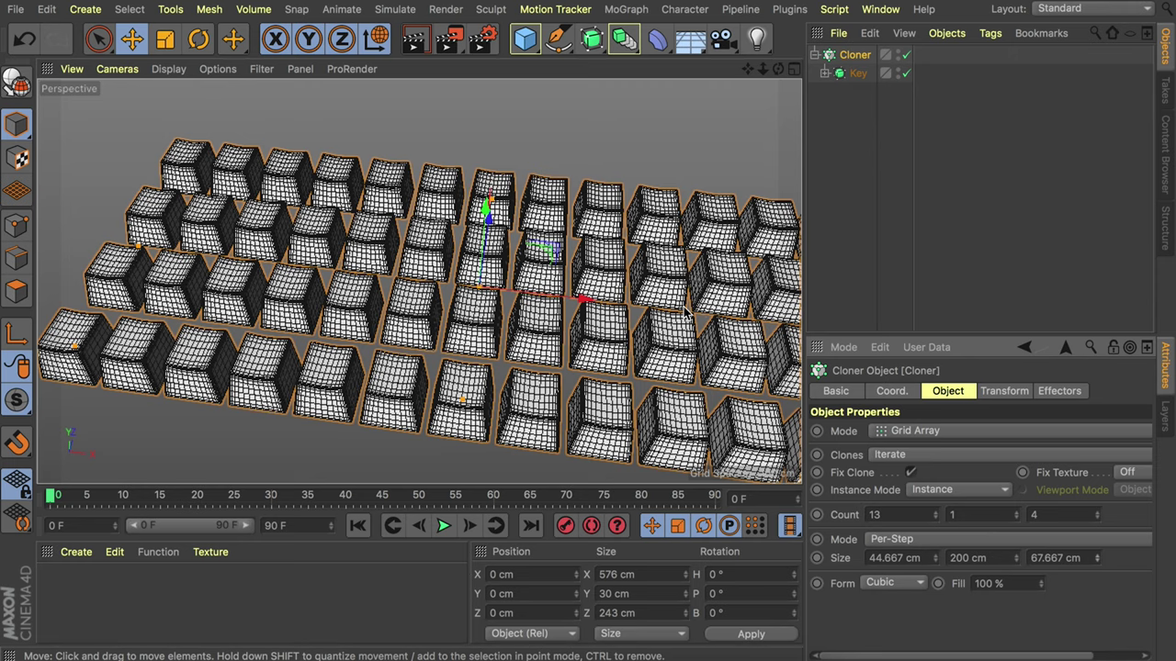
Load GuiFN-ANSI.png as the Top view's background picture and set its transparency to 80%.
middle_click(569, 236)
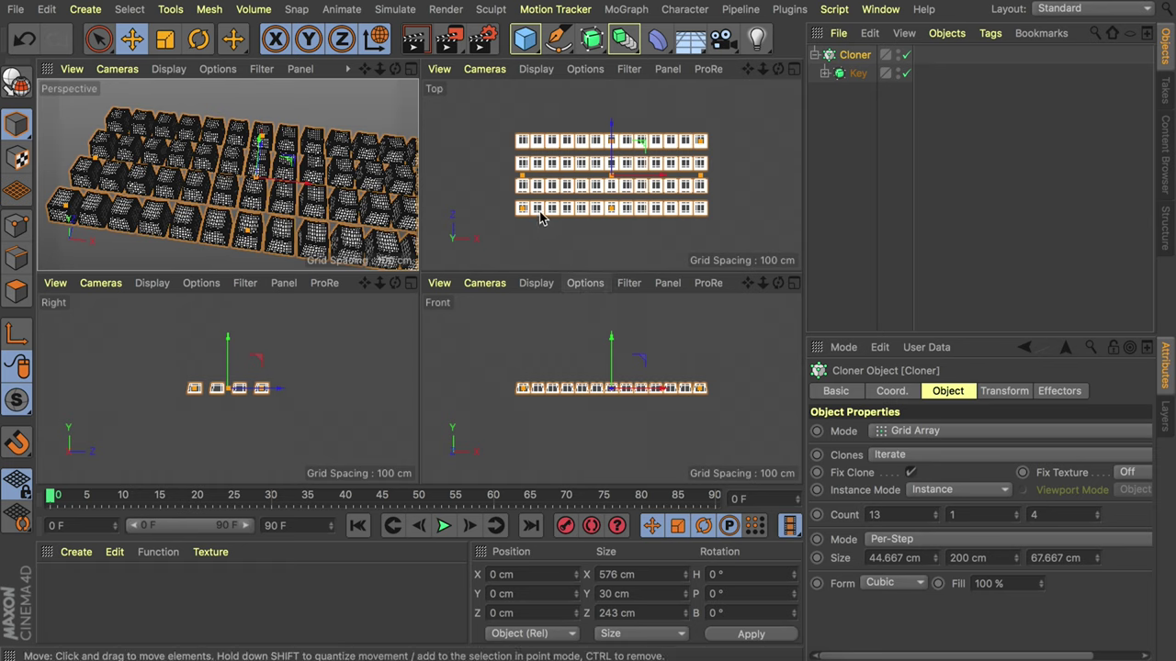
middle_click(614, 178)
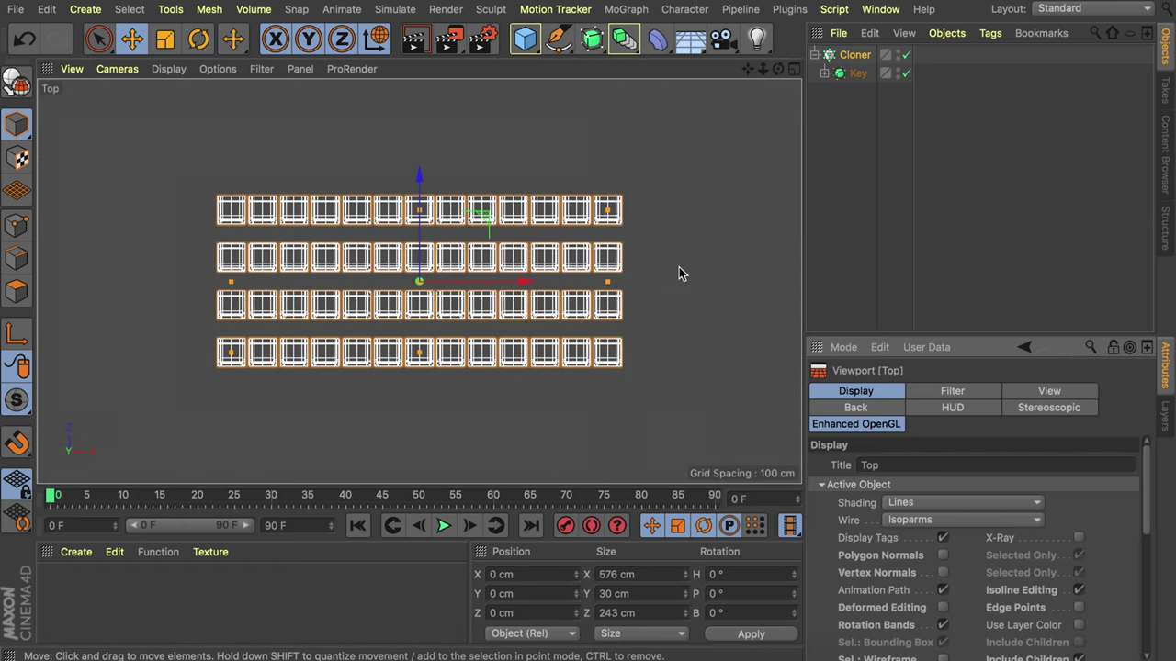
click(856, 407)
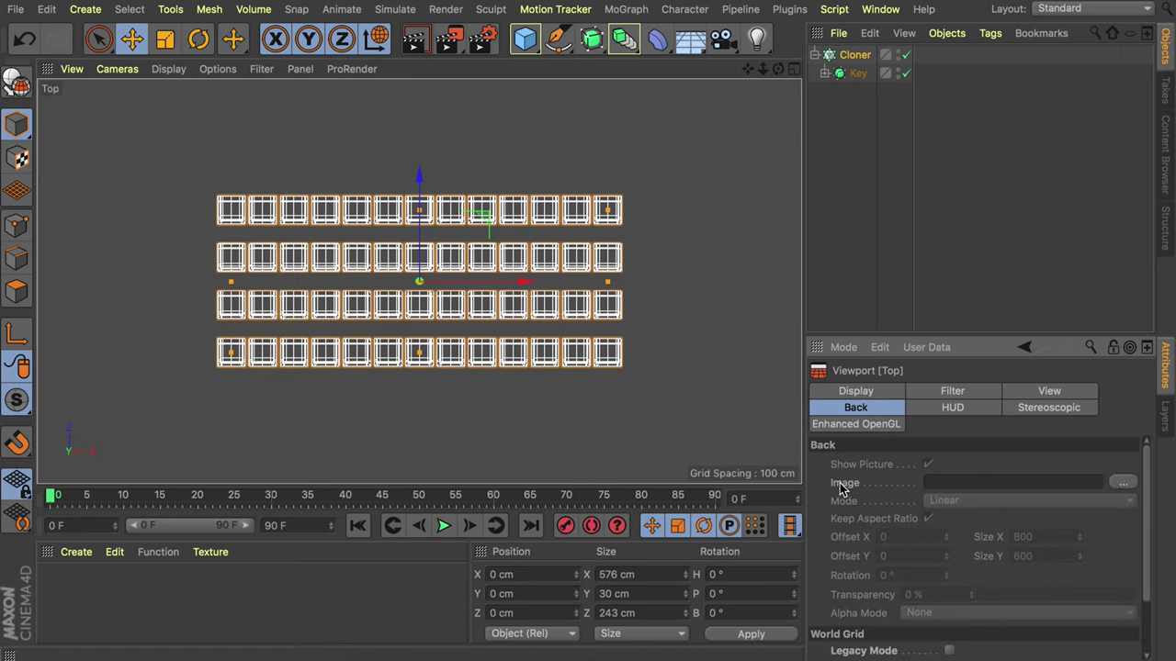
click(1122, 485)
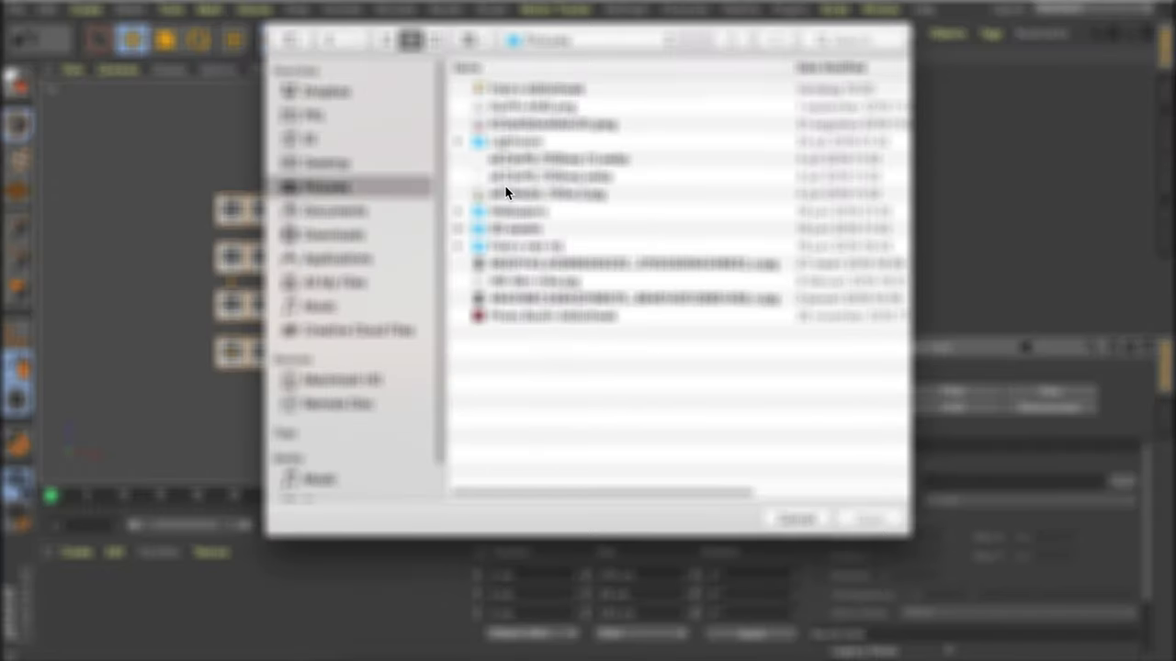
double_click(542, 111)
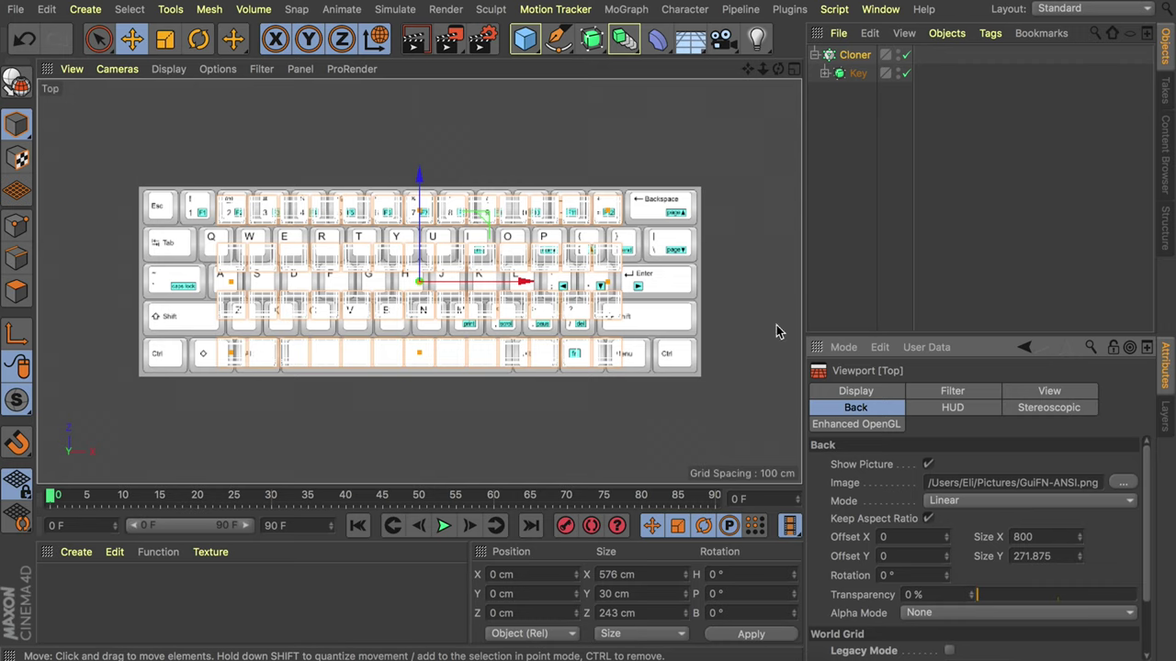
drag(1011, 599, 1109, 599)
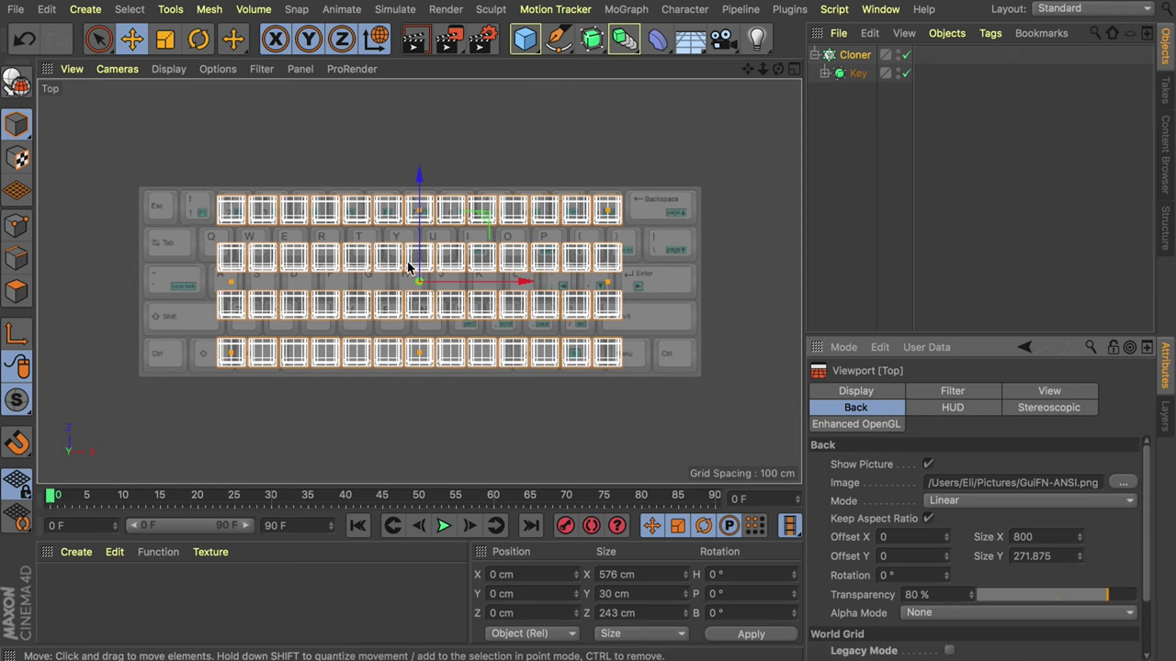
Scale the Key object up uniformly to about 50 cm wide to match a key in the reference picture.
scroll(405, 248, up, 5)
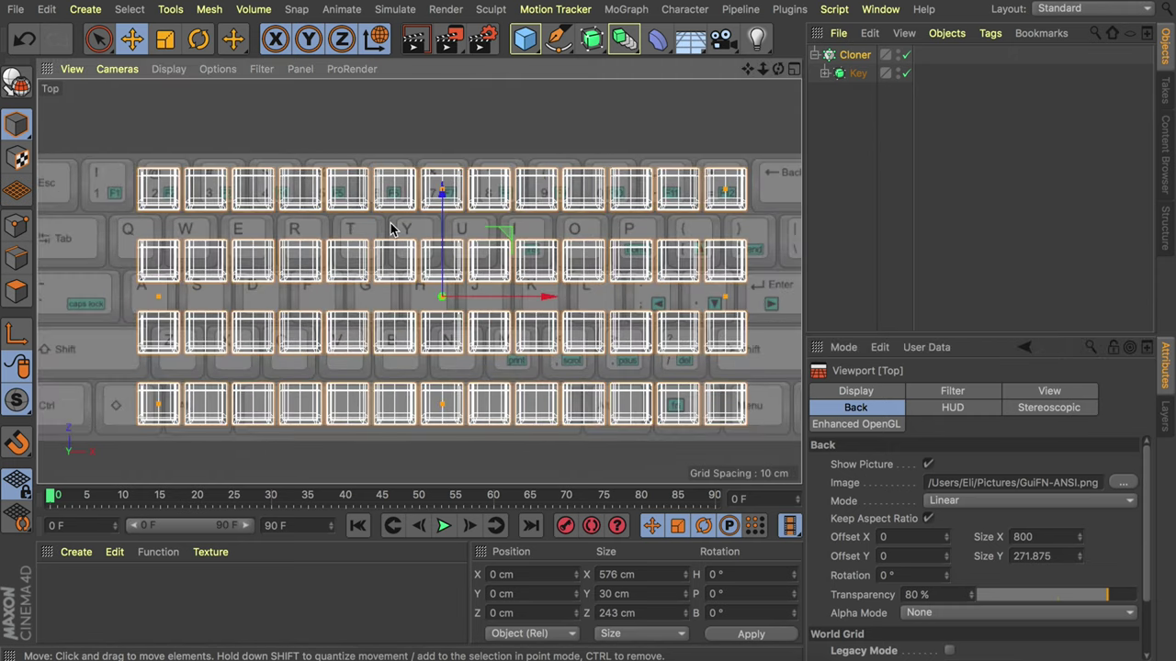
click(853, 74)
scroll(304, 231, up, 8)
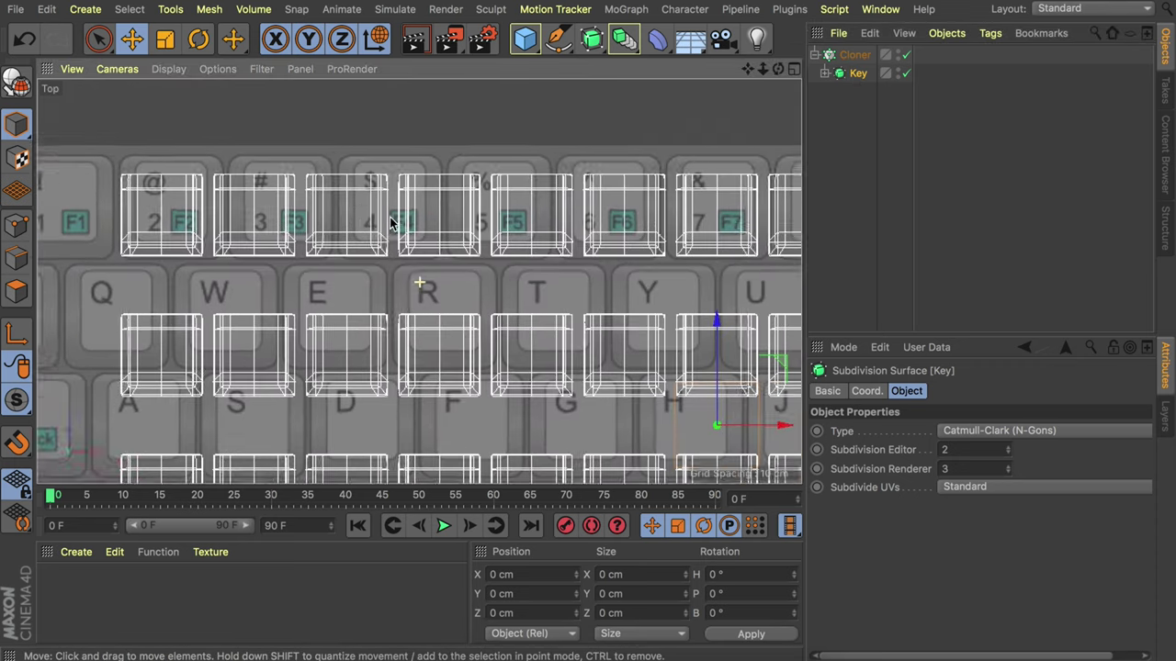
key(t)
drag(416, 225, 577, 227)
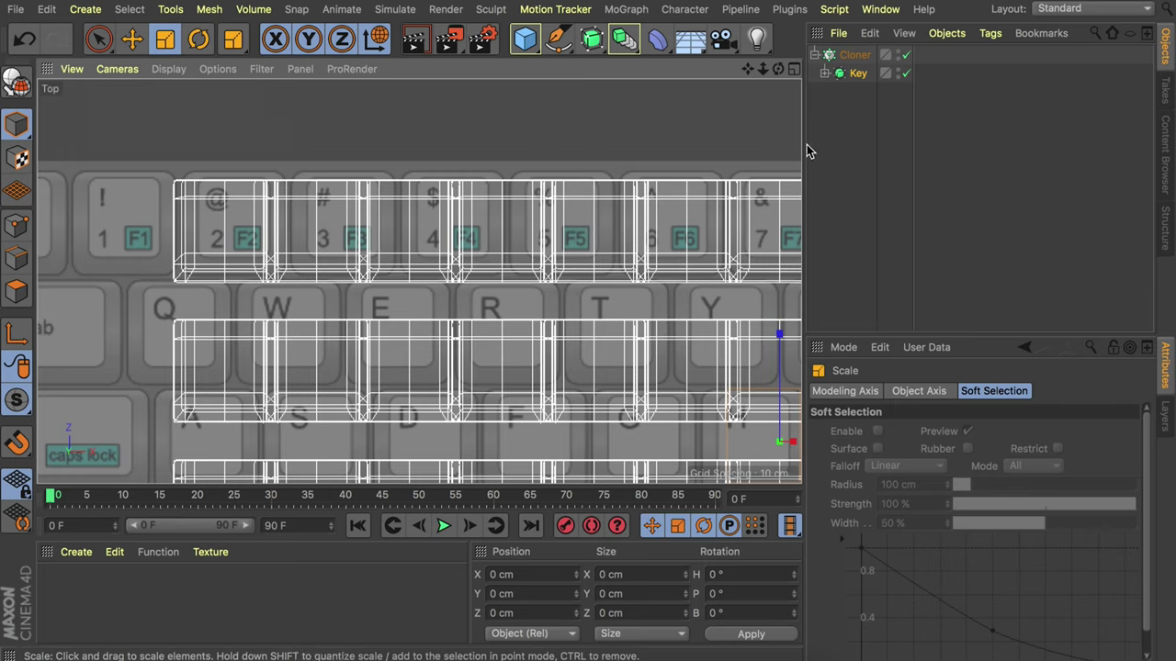
Disable the Cloner and move the Key along X to about -13.2 cm, over the reference's H key.
click(907, 54)
alt+middle_drag(614, 275, 411, 181)
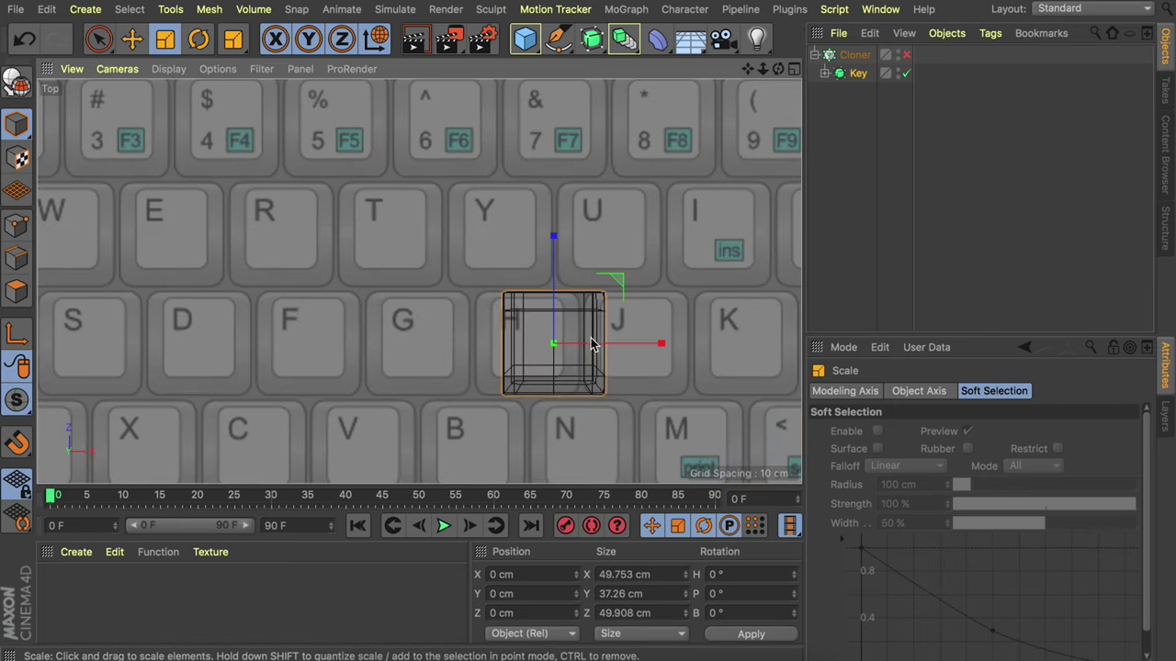
scroll(591, 338, up, 2)
key(e)
drag(647, 350, 612, 347)
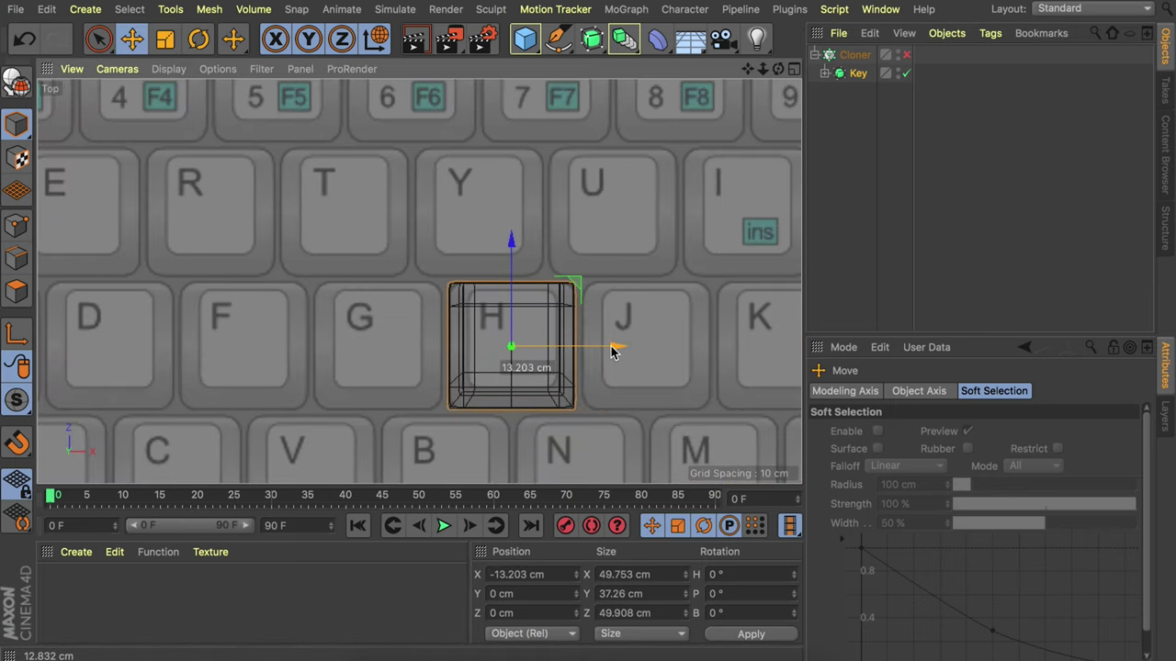
scroll(595, 315, up, 4)
scroll(595, 315, up, 1)
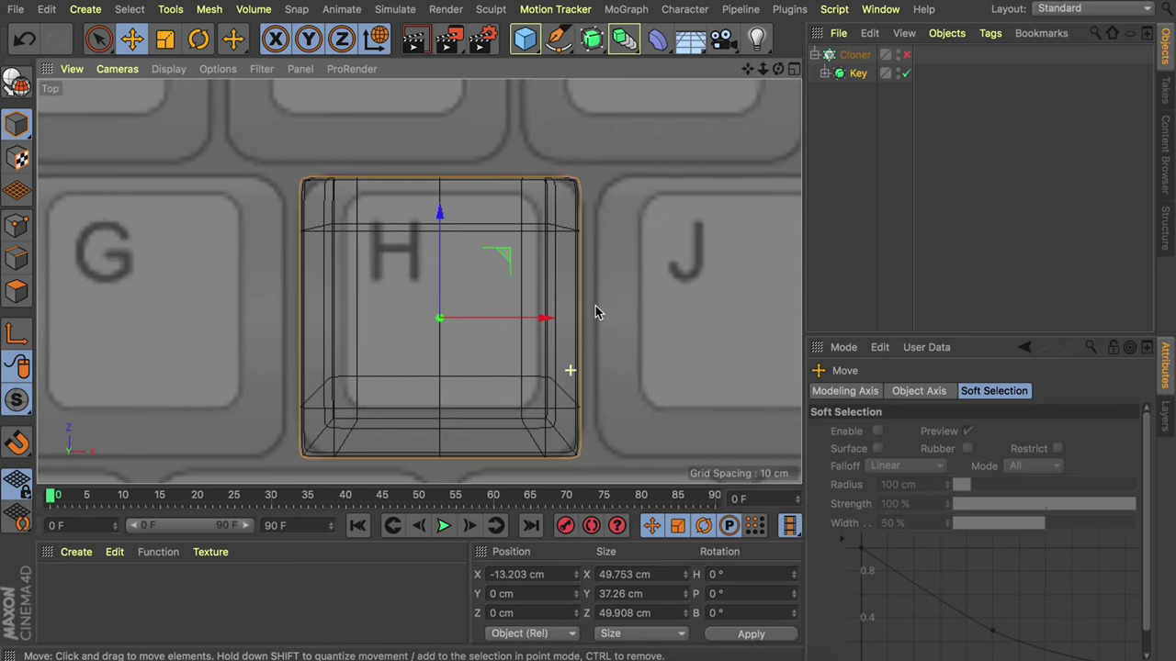
scroll(595, 313, down, 8)
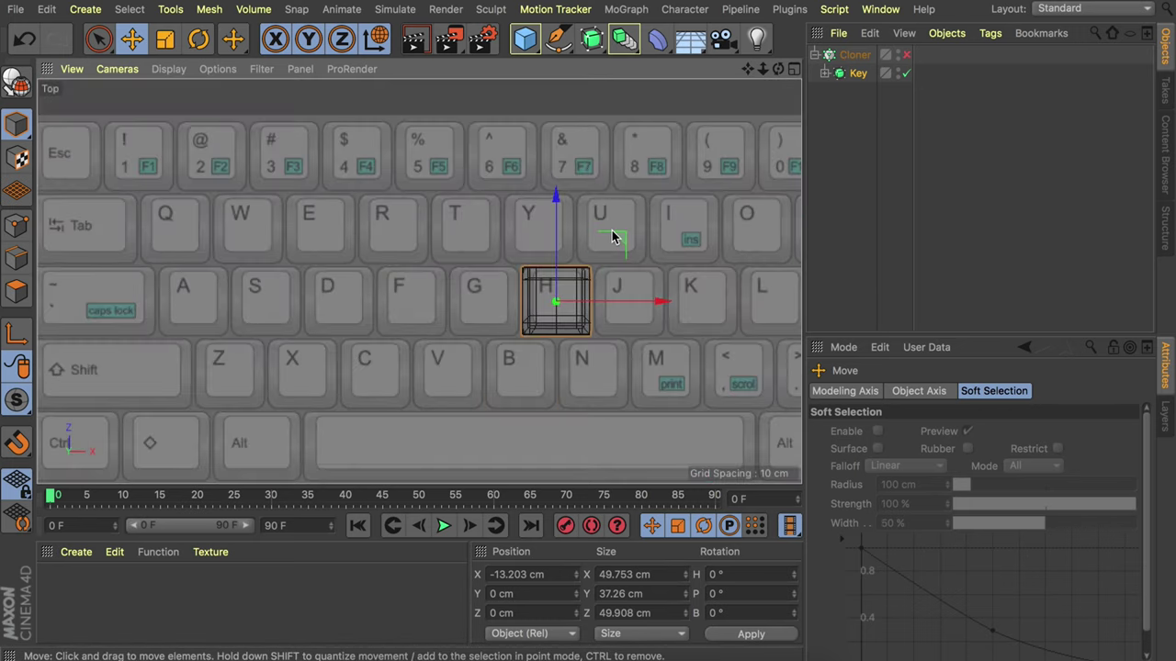
Re-enable the Cloner and increase its X spacing to 54.667 cm.
click(905, 56)
alt+middle_drag(253, 286, 327, 231)
scroll(327, 230, down, 1)
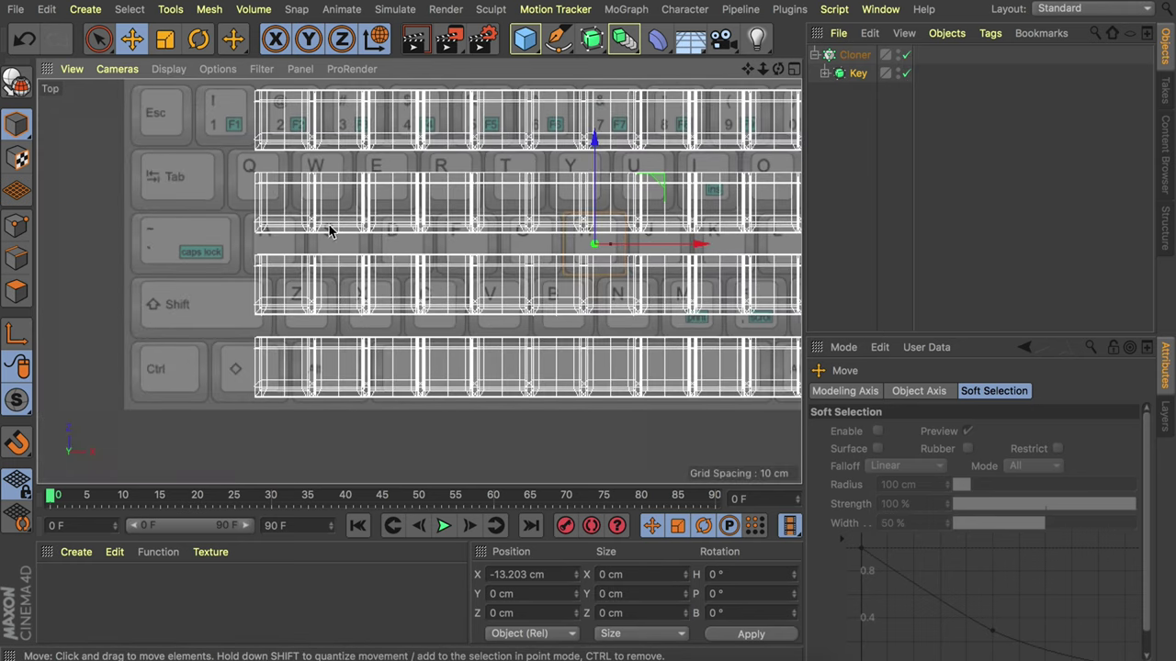
click(846, 54)
drag(938, 560, 934, 573)
Move the Cloner to about X 39.8 cm and Z 33.8 cm to line up a key row with the reference's A–L row.
alt+right_drag(359, 177, 441, 270)
alt+middle_drag(465, 289, 483, 317)
mouse_move(725, 244)
mouse_down()
mouse_move(704, 215)
mouse_move(799, 219)
mouse_move(795, 192)
mouse_up()
scroll(633, 310, up, 5)
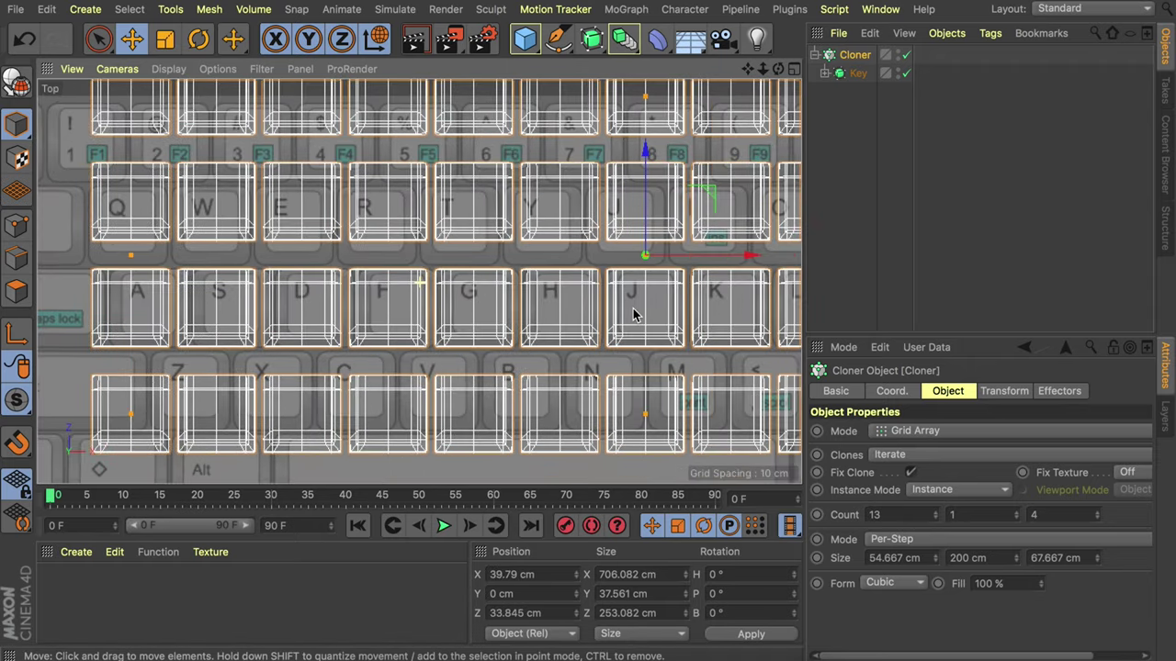
Reduce the Cloner's X spacing to 53 cm so the columns match the reference keys.
scroll(576, 267, up, 3)
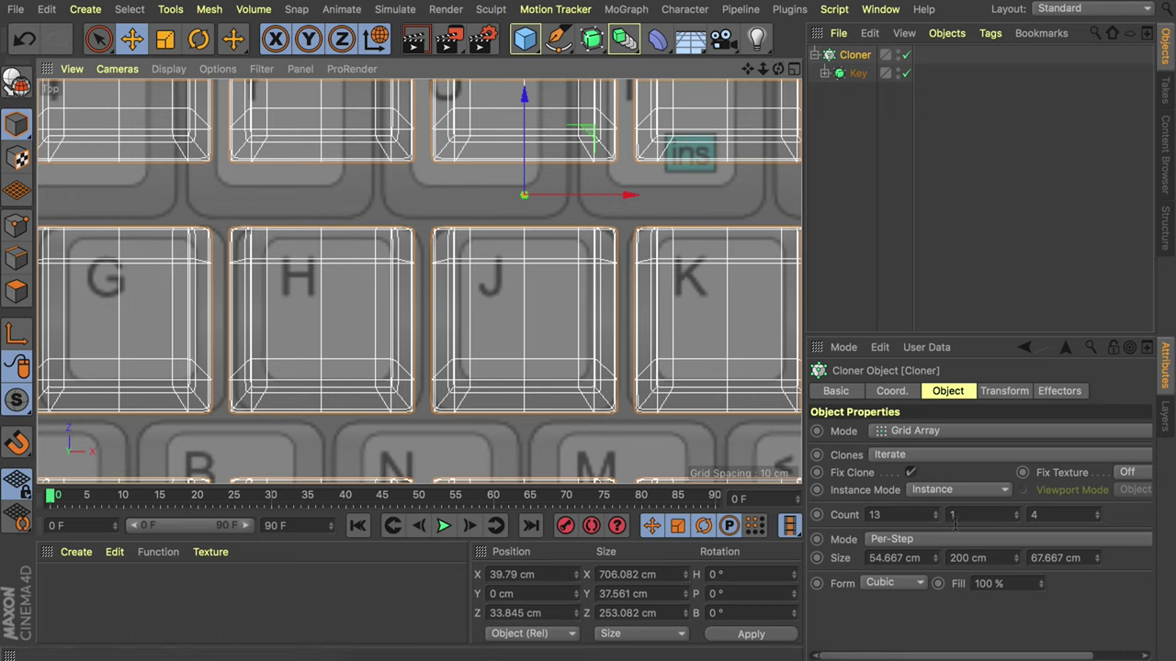
double_click(921, 558)
text(6)
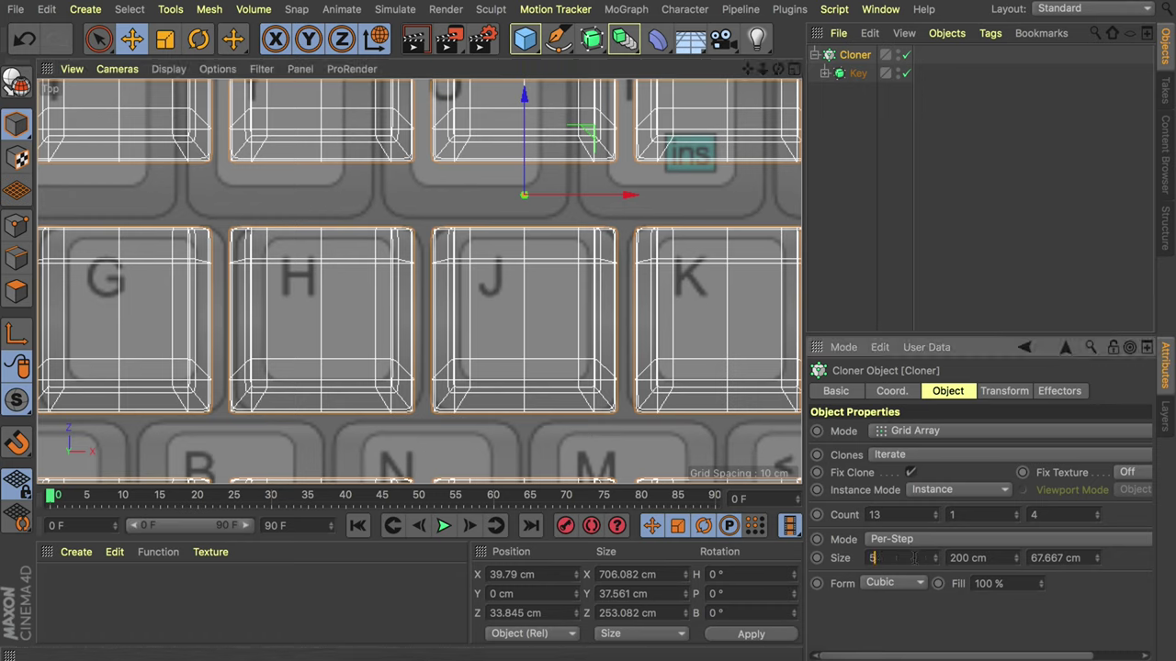
text(4)
key(Return)
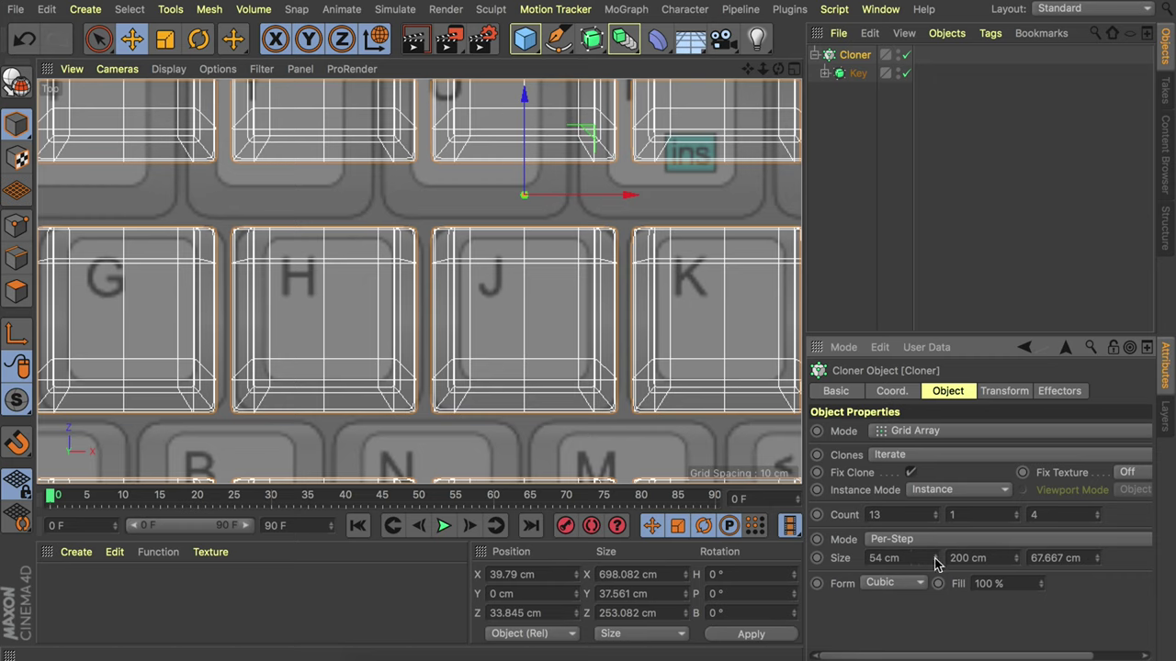
click(935, 561)
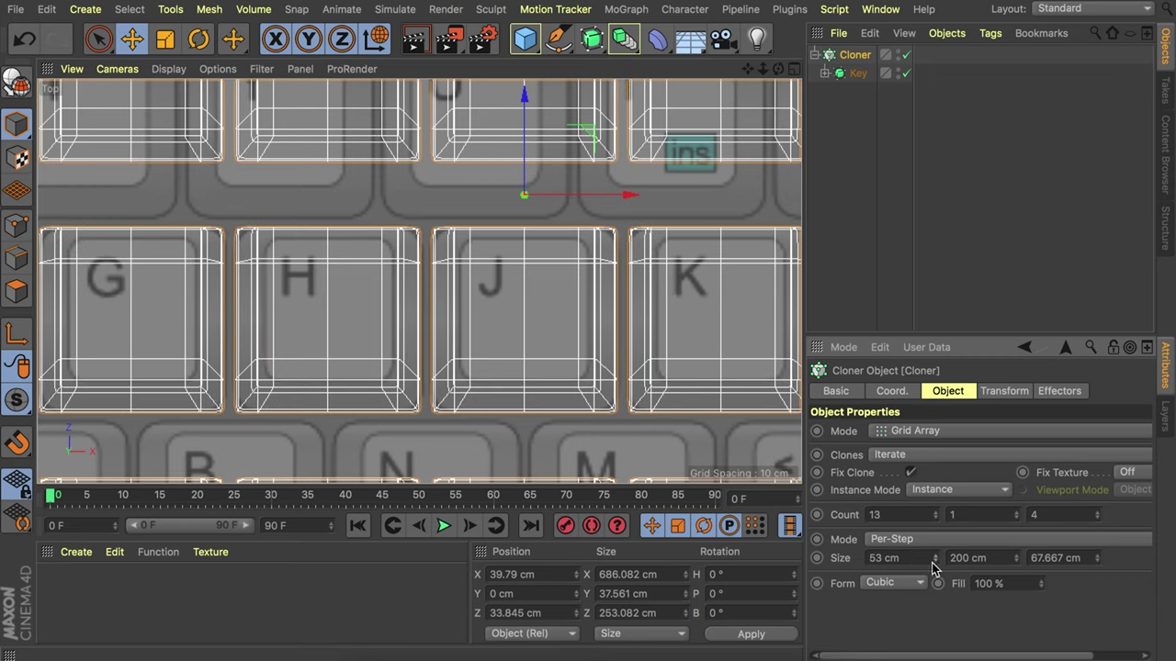
Copy the Cloner's X spacing of 53 cm into its Z spacing to give the grid equal gaps.
scroll(591, 189, down, 5)
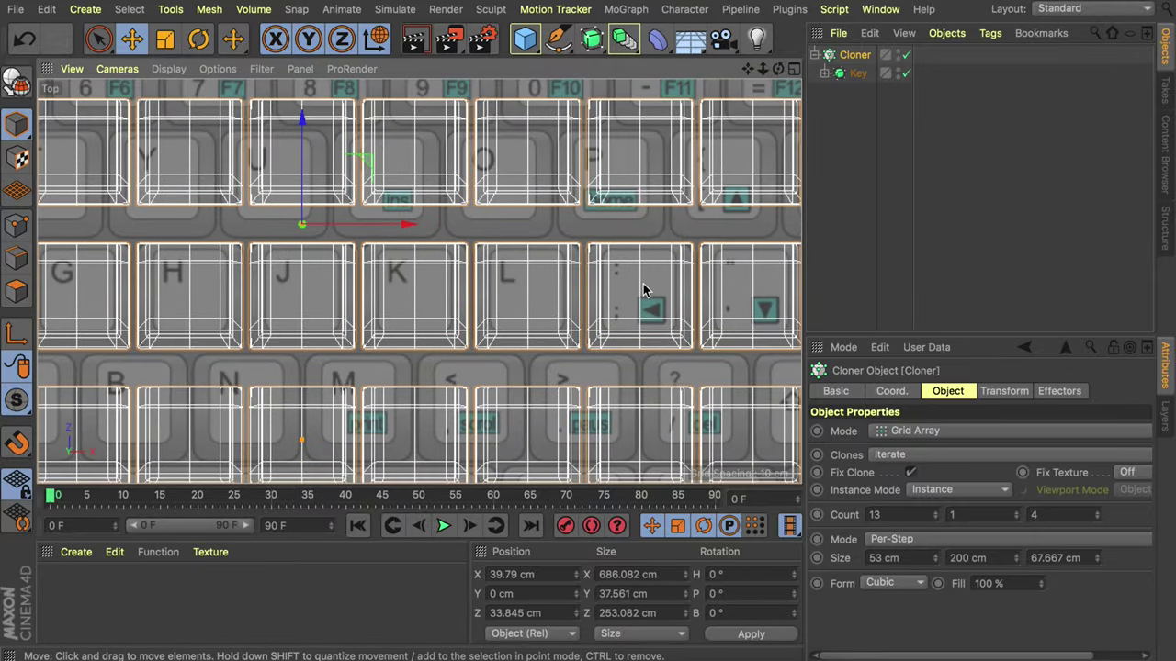
scroll(654, 276, up, 2)
scroll(652, 303, down, 1)
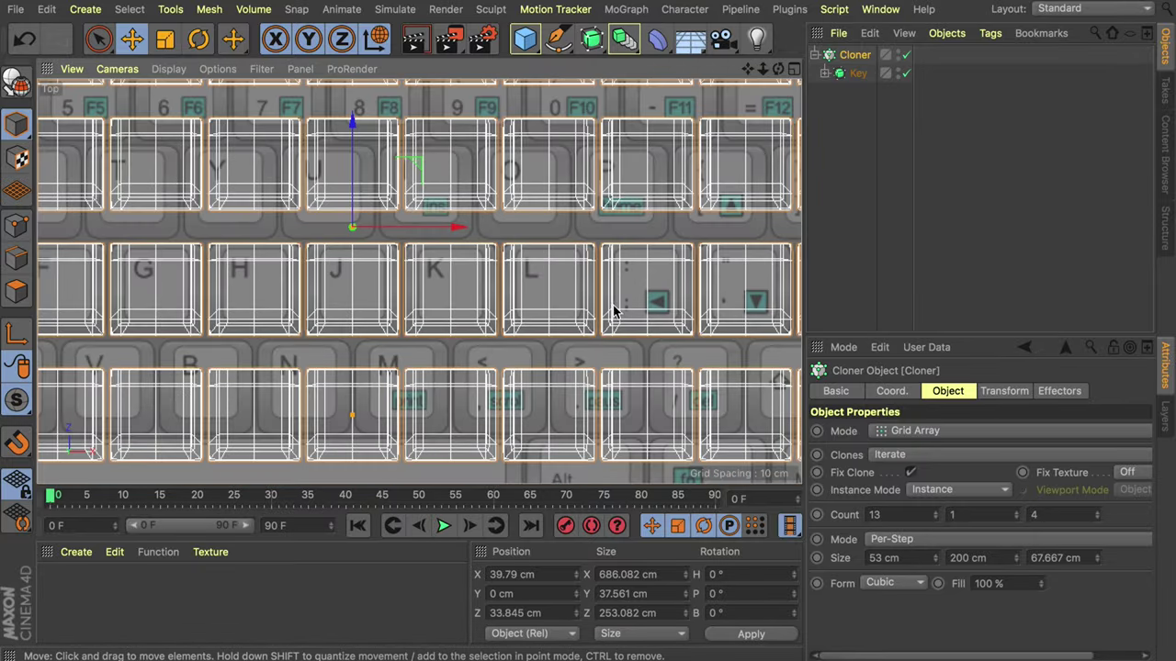
double_click(884, 559)
key(ctrl+c)
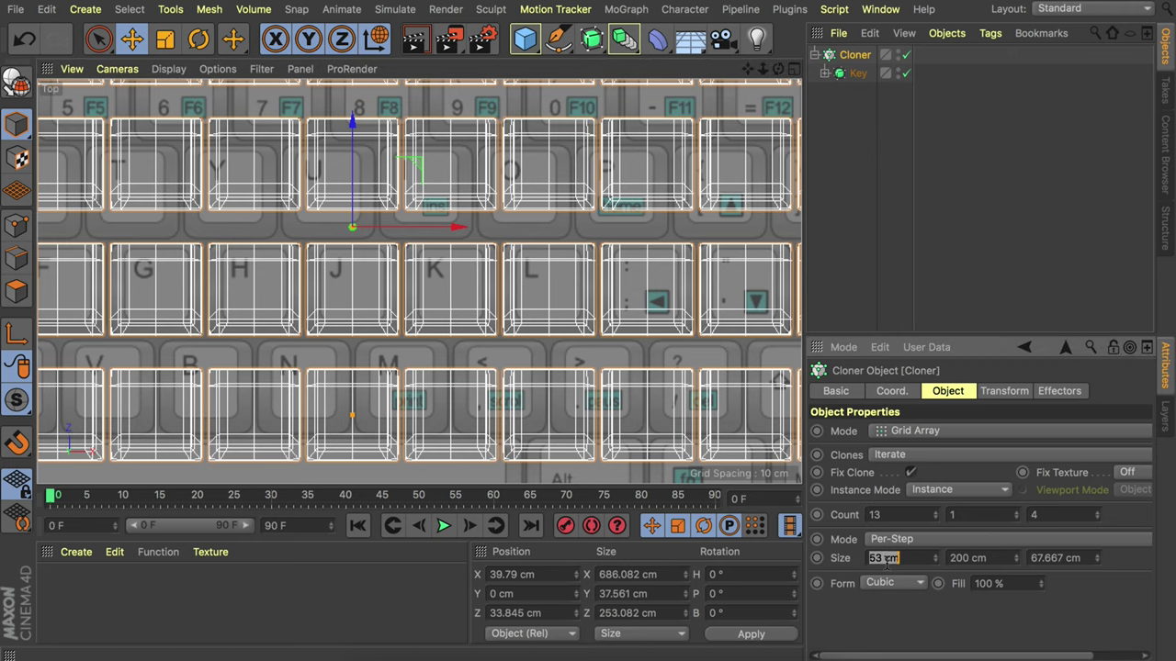
double_click(1047, 558)
key(ctrl+v)
key(Return)
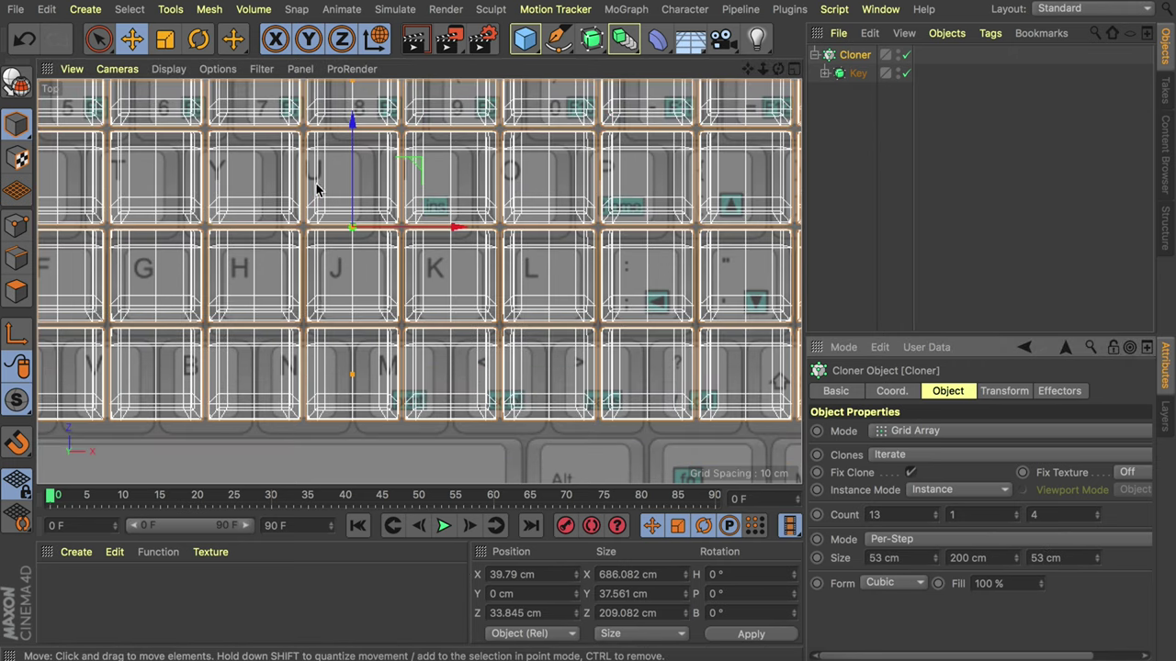
Move the Cloner along Z to about 25.4 cm to realign the rows, and inspect the key grid in the Perspective view.
scroll(368, 211, down, 3)
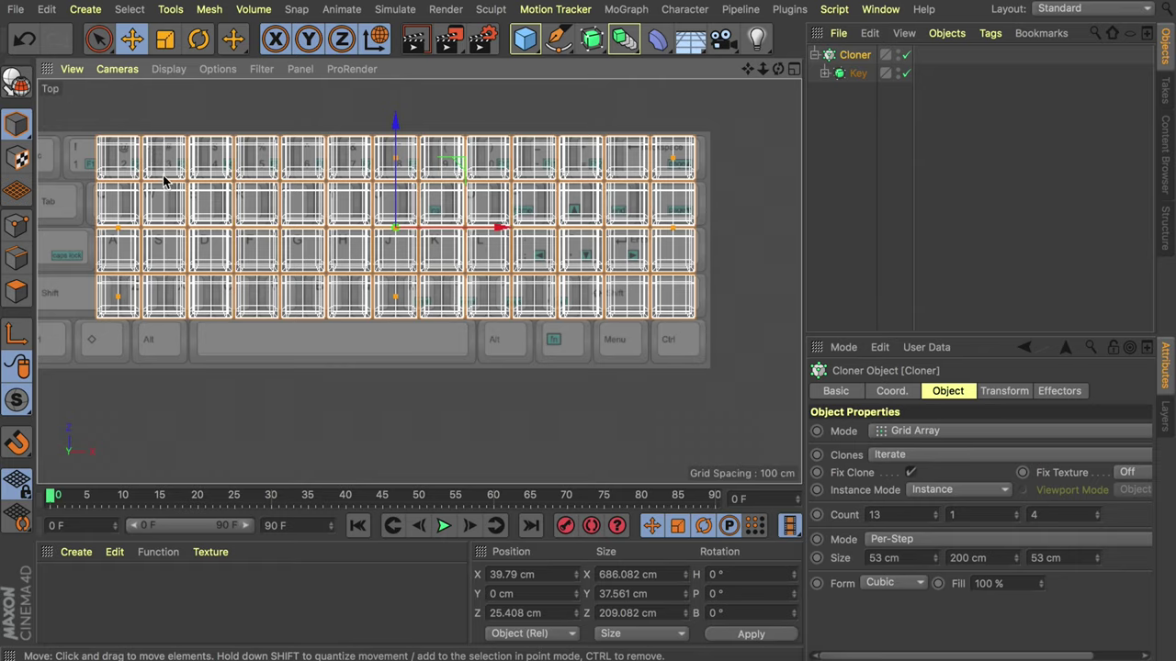
middle_click(163, 181)
middle_click(164, 181)
alt+drag(164, 181, 267, 190)
alt+middle_drag(398, 195, 426, 254)
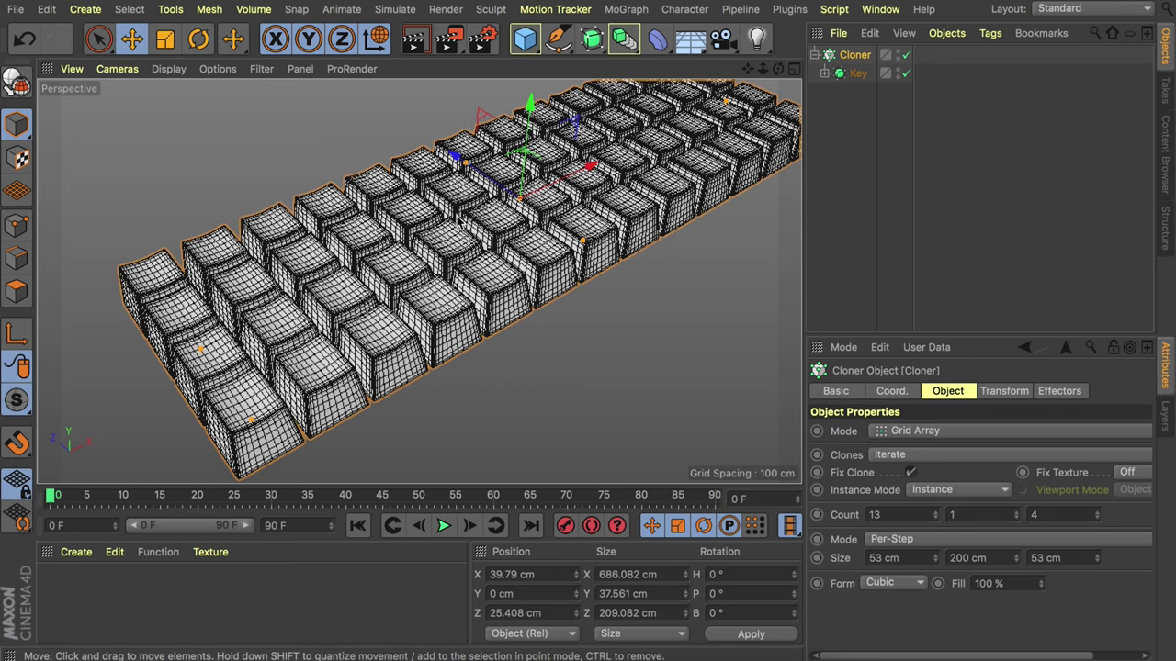
alt+drag(490, 199, 412, 255)
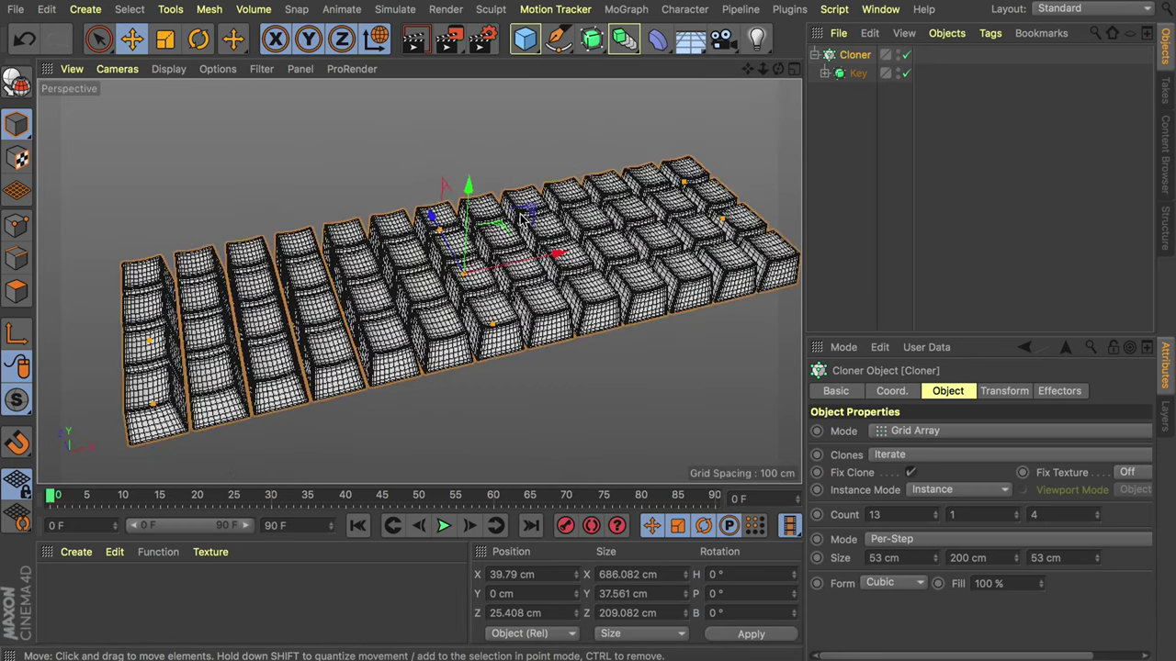
Add a Plain effector to the Cloner and set its position offset to X 12 cm and Y 0 cm.
click(626, 9)
mouse_move(640, 37)
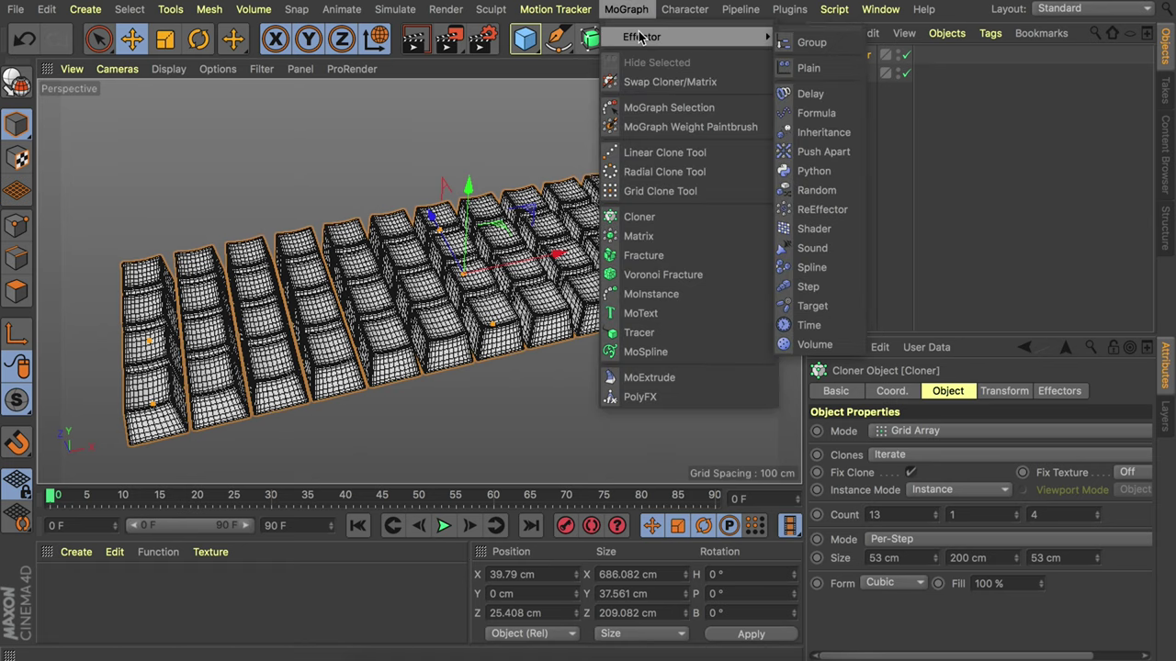
click(838, 70)
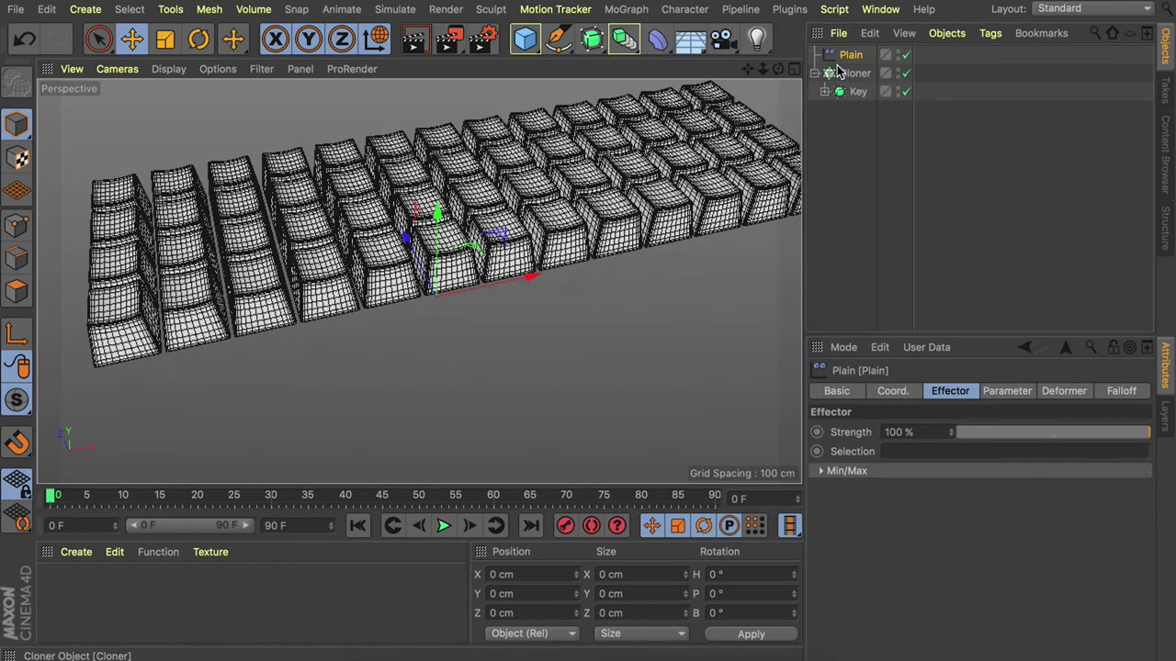
click(1010, 391)
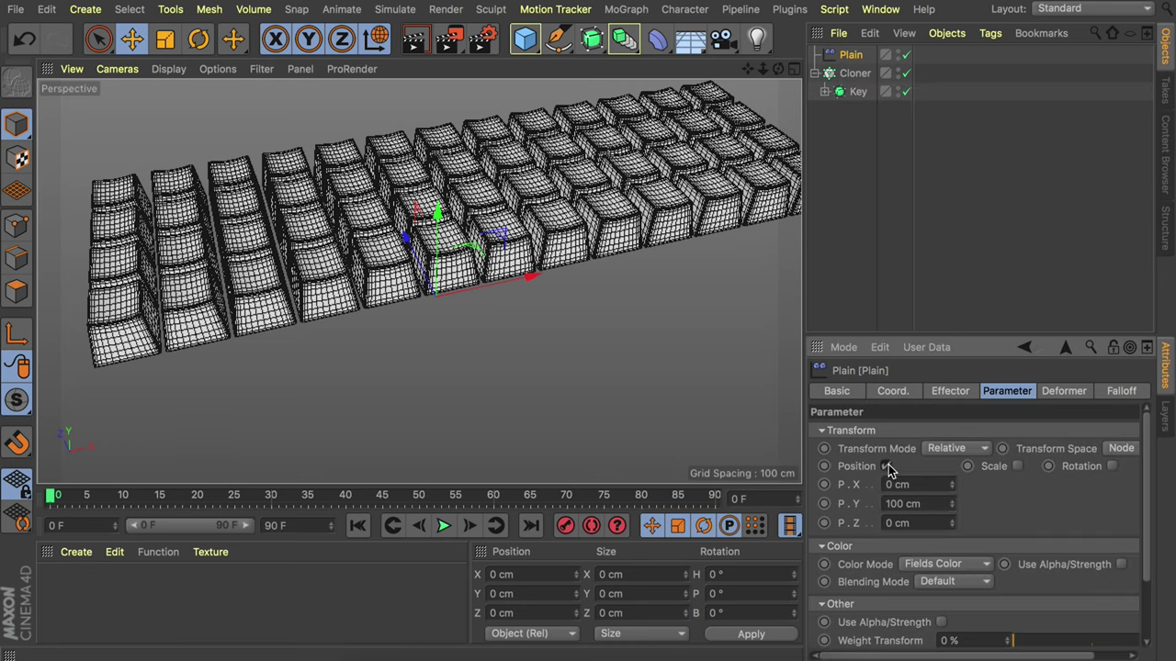
double_click(899, 504)
text(9)
key(Return)
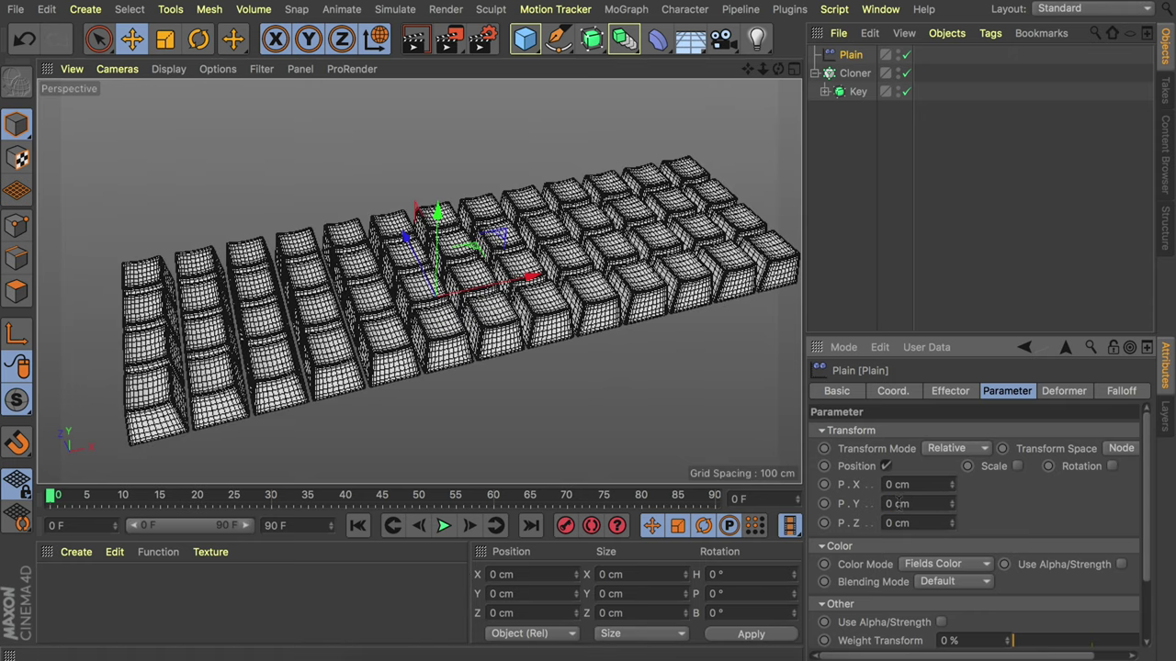
mouse_move(952, 489)
mouse_down()
mouse_move(953, 476)
mouse_move(917, 484)
mouse_up()
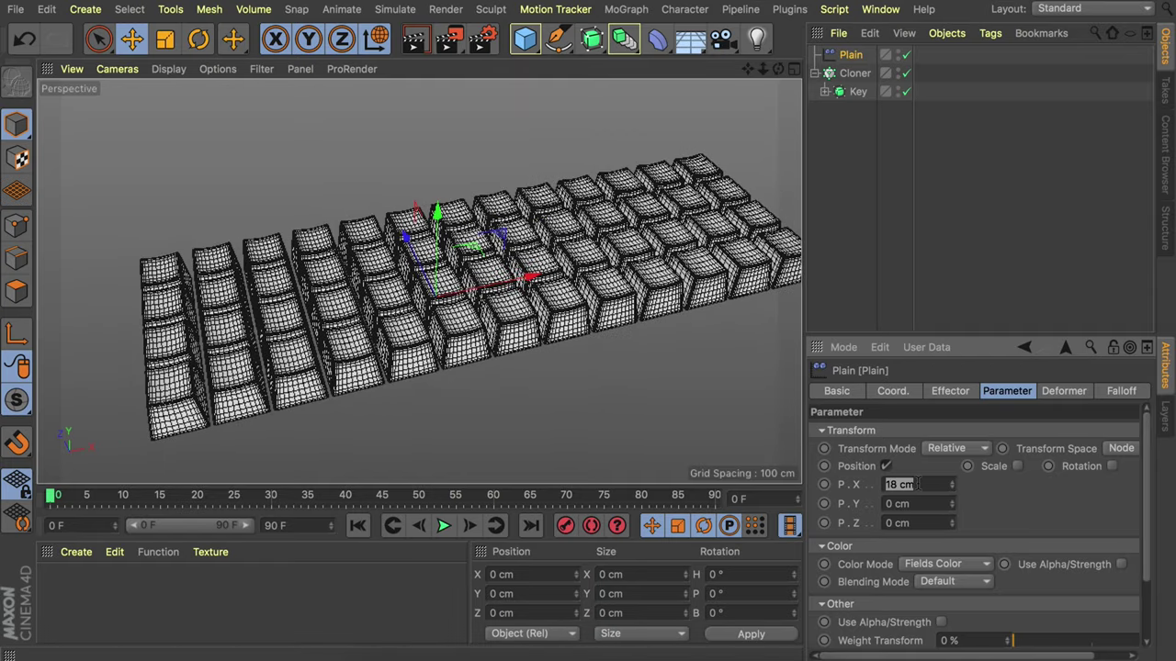
text(12)
key(Return)
alt+drag(496, 240, 432, 261)
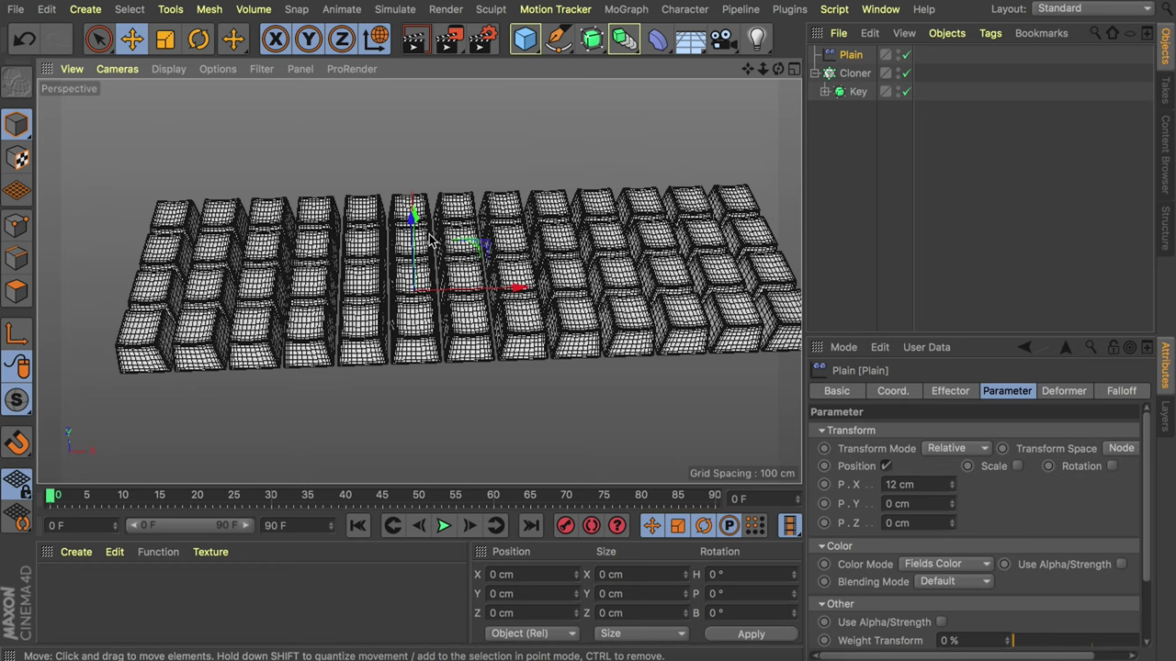
Limit the Plain effector's falloff with a Box Field.
click(1114, 395)
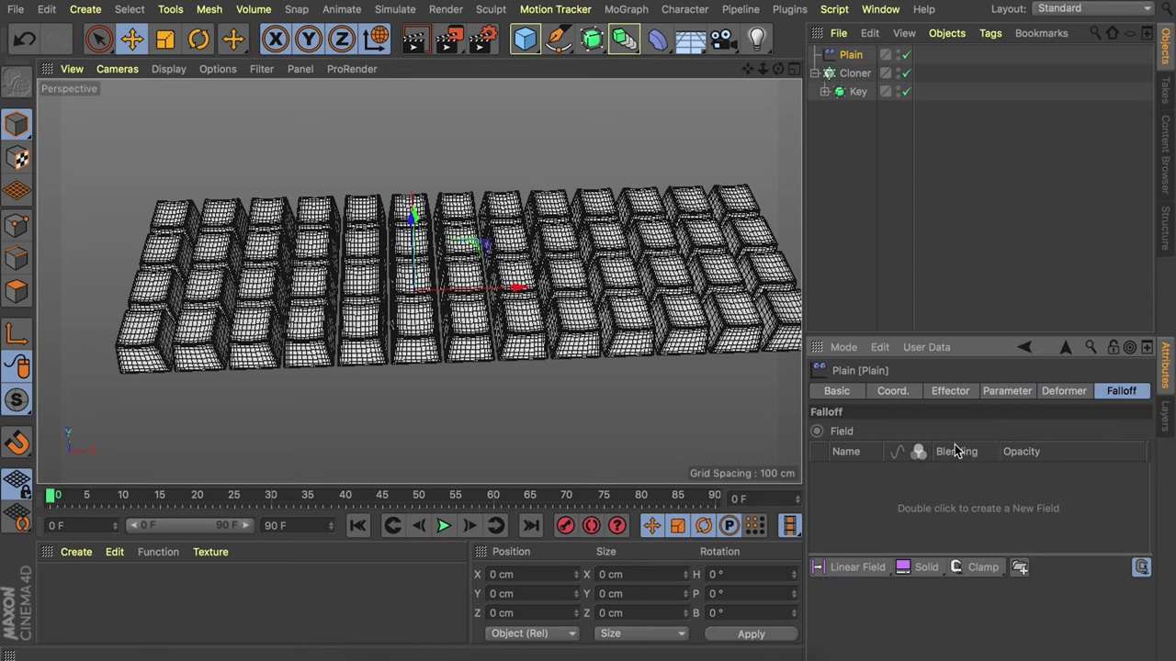
click(857, 568)
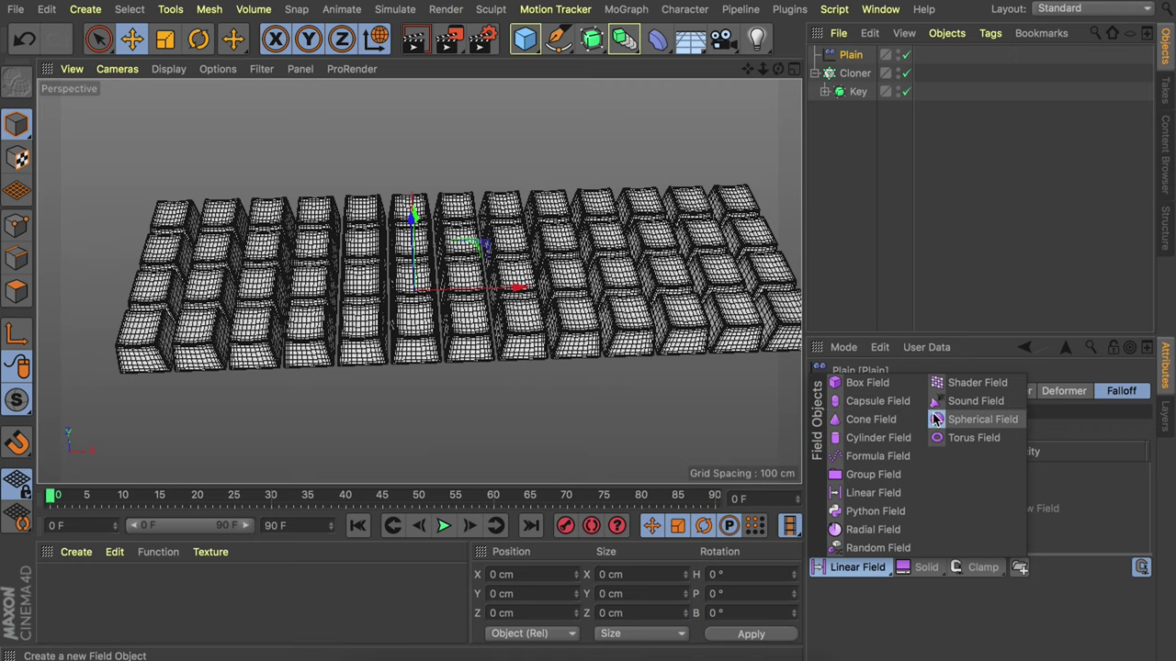
click(867, 383)
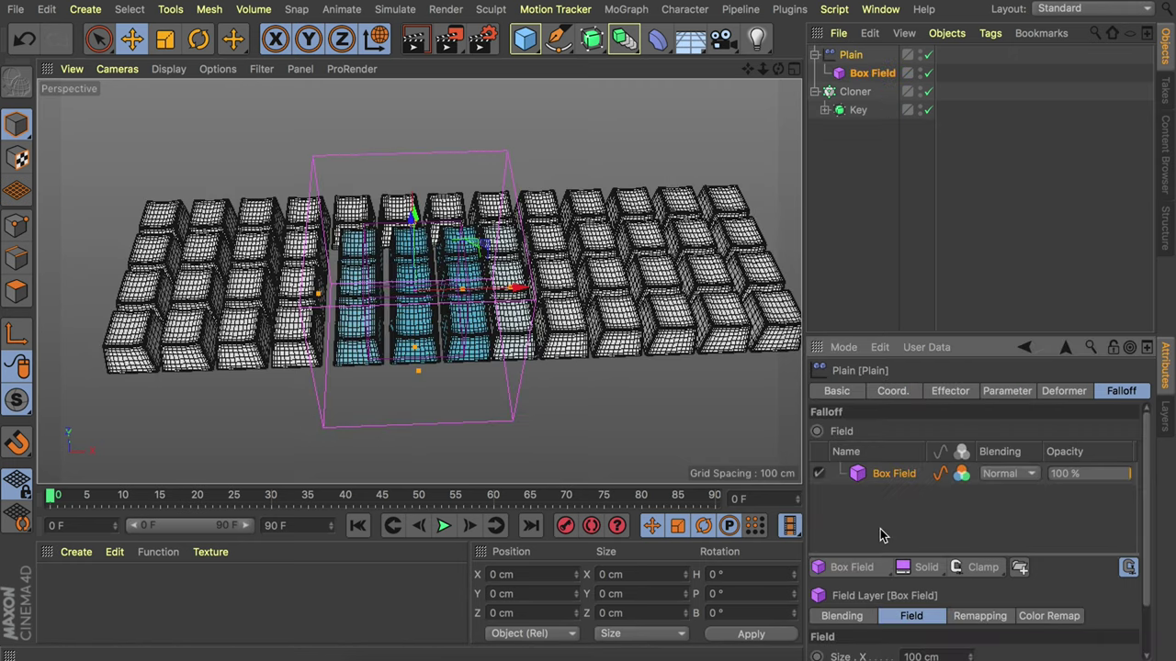
Resize the Box Field to about 593 cm in X and 24.4 cm in Z so it covers only one full key row.
mouse_move(411, 317)
alt+mouse_down()
mouse_move(419, 336)
mouse_move(522, 296)
mouse_move(514, 322)
mouse_move(419, 314)
alt+mouse_up()
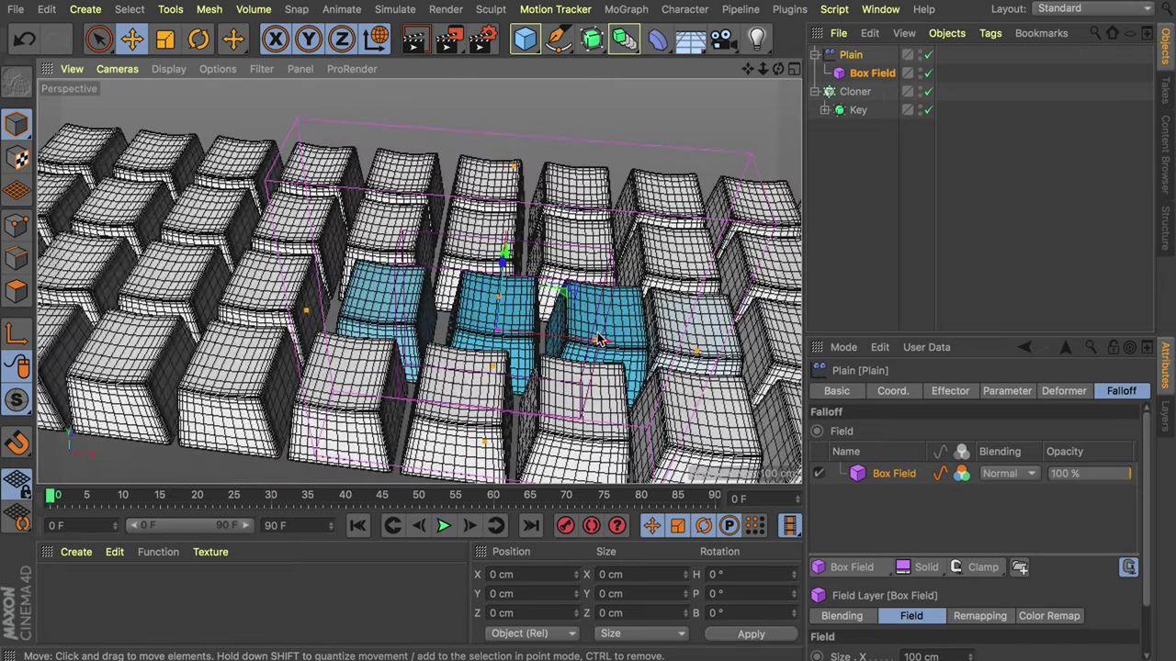
alt+right_drag(688, 344, 632, 408)
alt+middle_drag(653, 354, 451, 340)
drag(505, 347, 595, 341)
scroll(677, 362, up, 5)
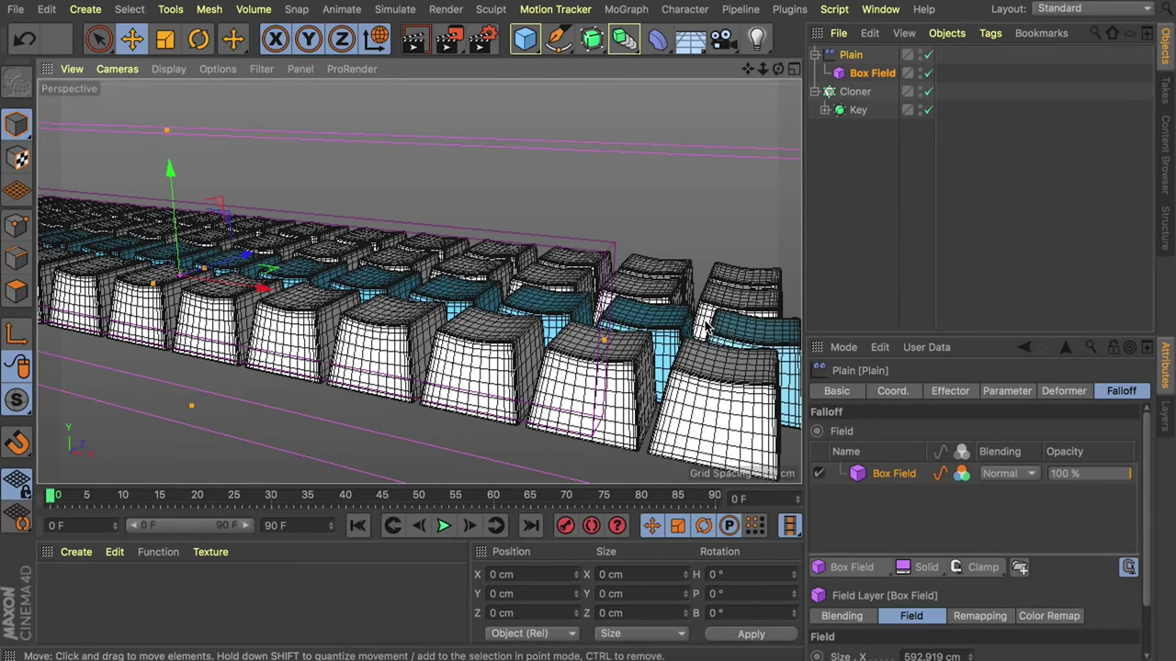
scroll(631, 354, down, 6)
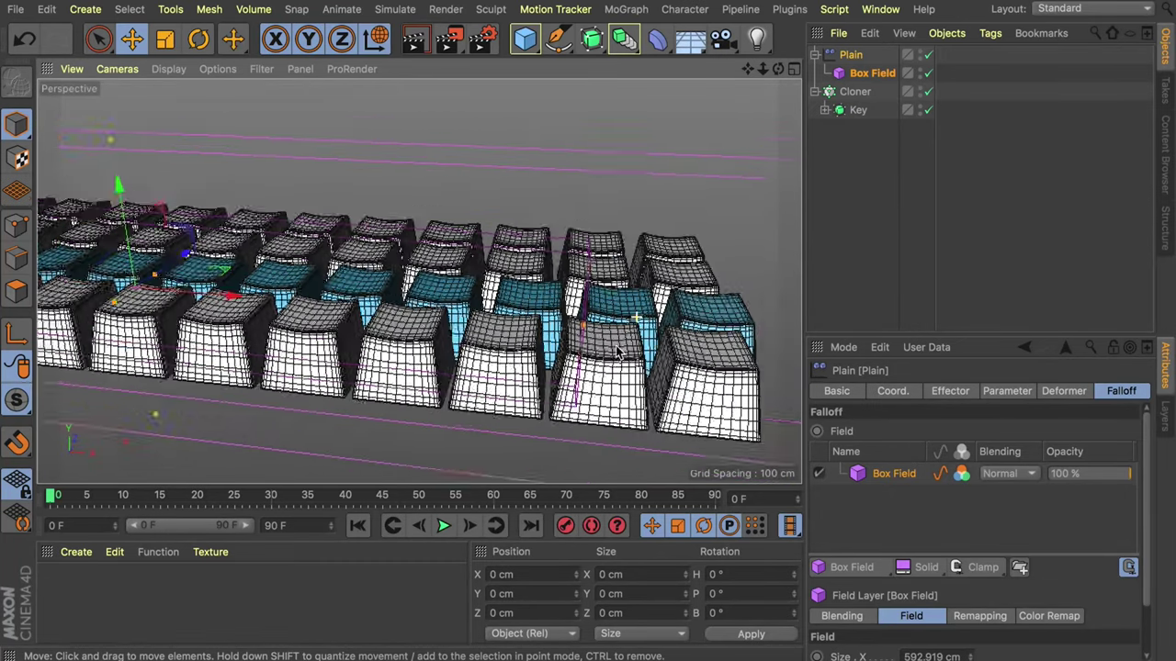
alt+drag(641, 338, 427, 328)
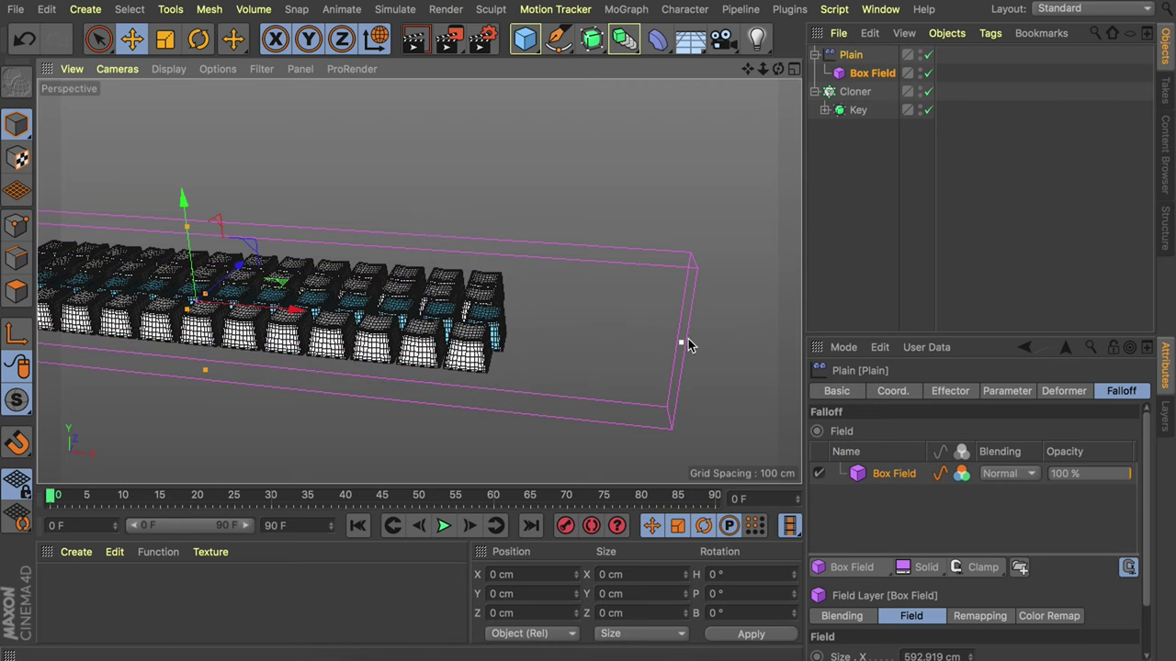
alt+drag(328, 283, 322, 392)
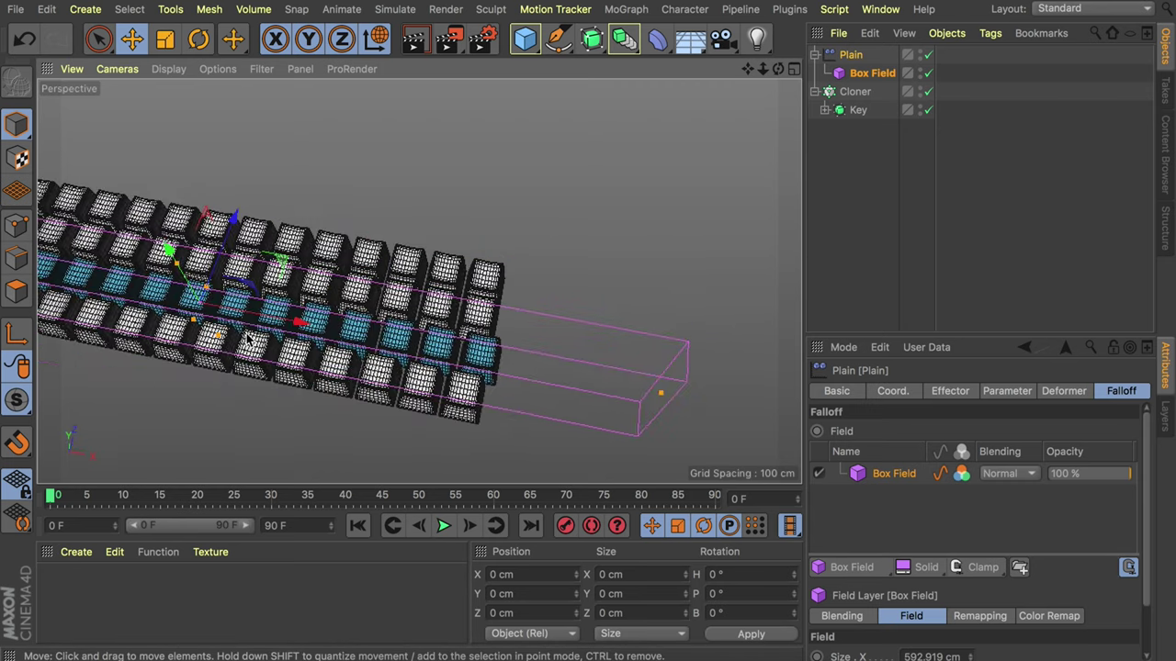
alt+middle_drag(243, 334, 438, 360)
alt+drag(439, 363, 321, 344)
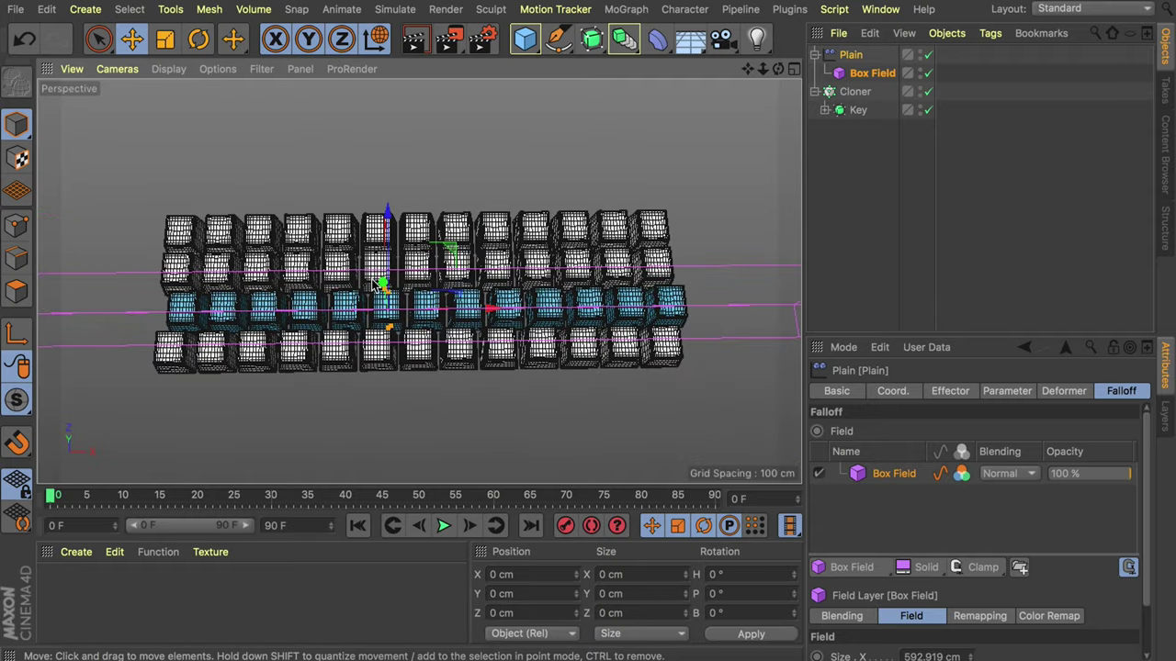
In the Top view, move the Box Field to about Z 53.8 cm so it covers the reference's Q–P row.
middle_click(352, 301)
middle_click(588, 165)
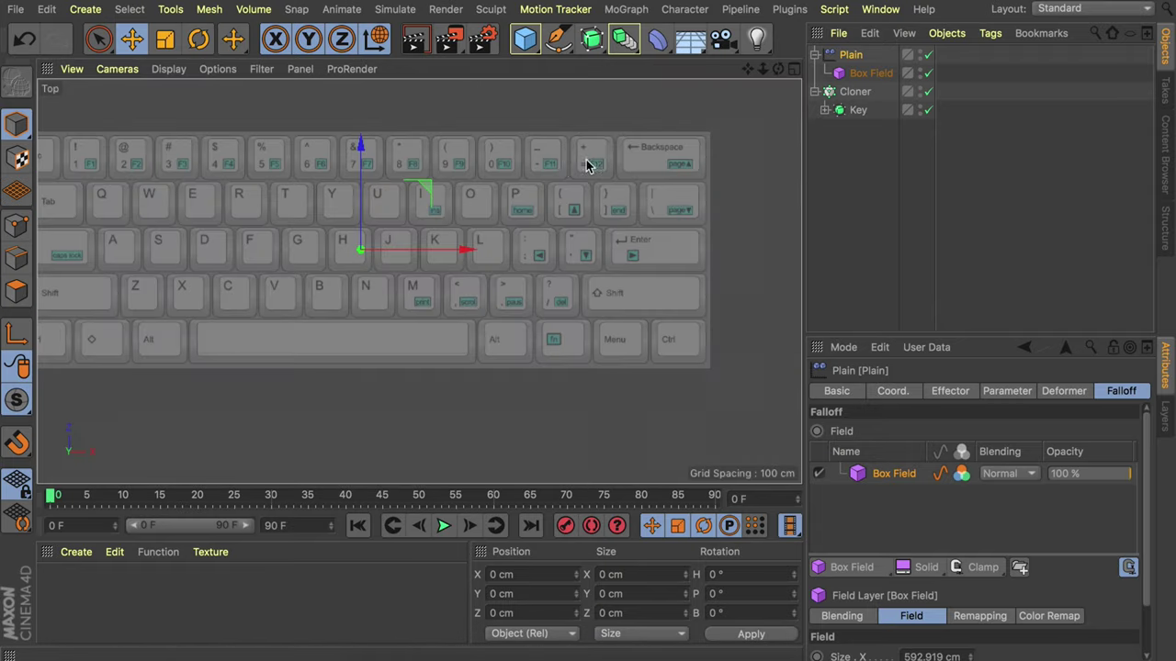
scroll(368, 281, up, 5)
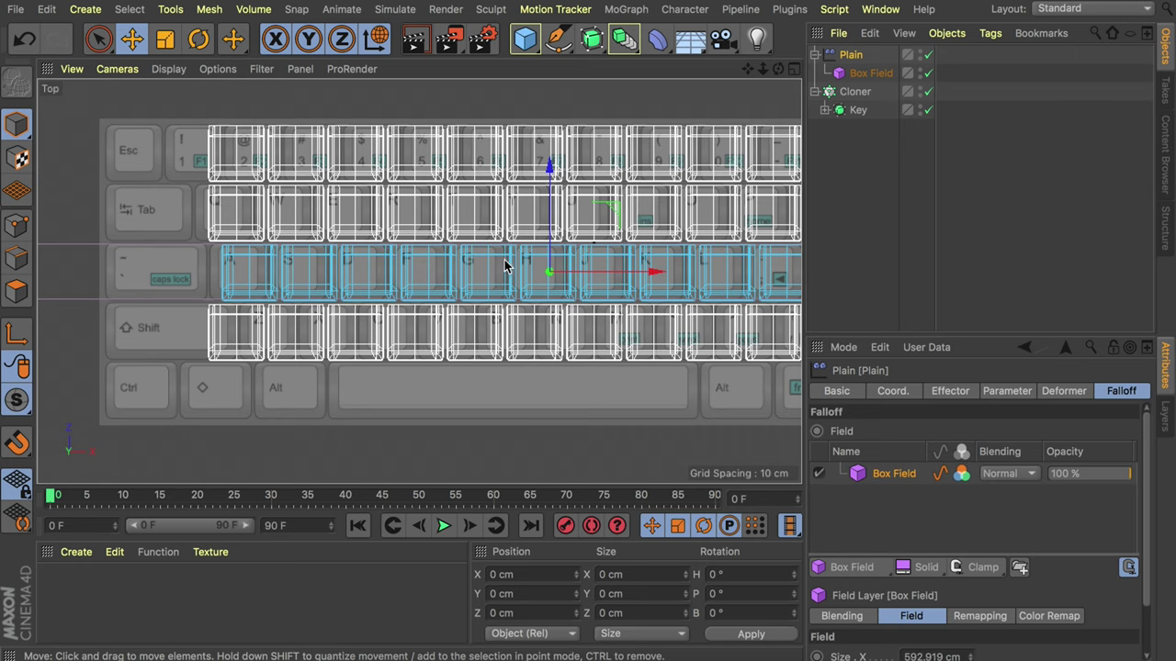
scroll(511, 259, up, 2)
click(870, 72)
drag(558, 179, 564, 133)
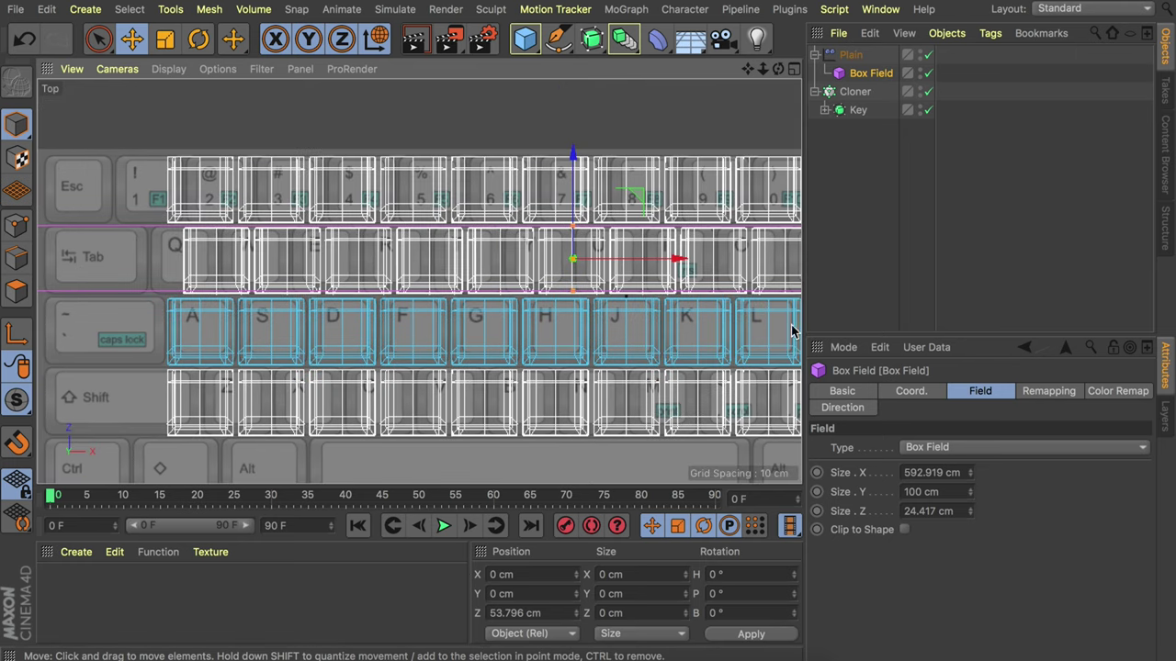
Set the Plain effector's X position offset to -12 cm so the row lines up with the reference's Q–P keys.
click(859, 57)
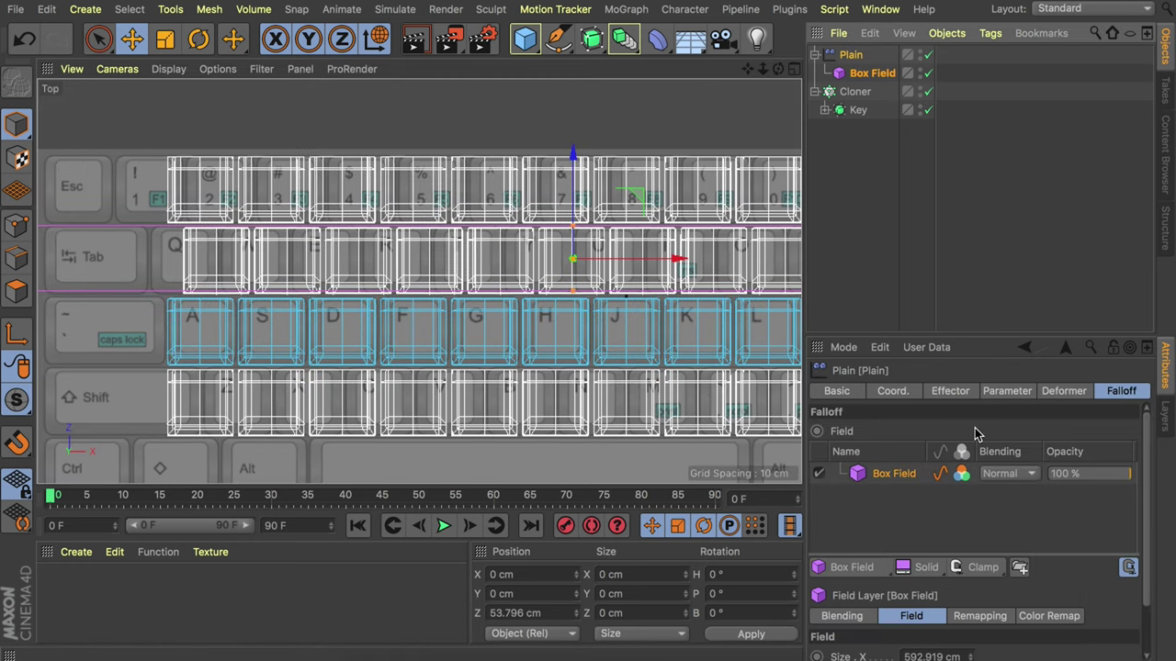
click(974, 390)
click(994, 390)
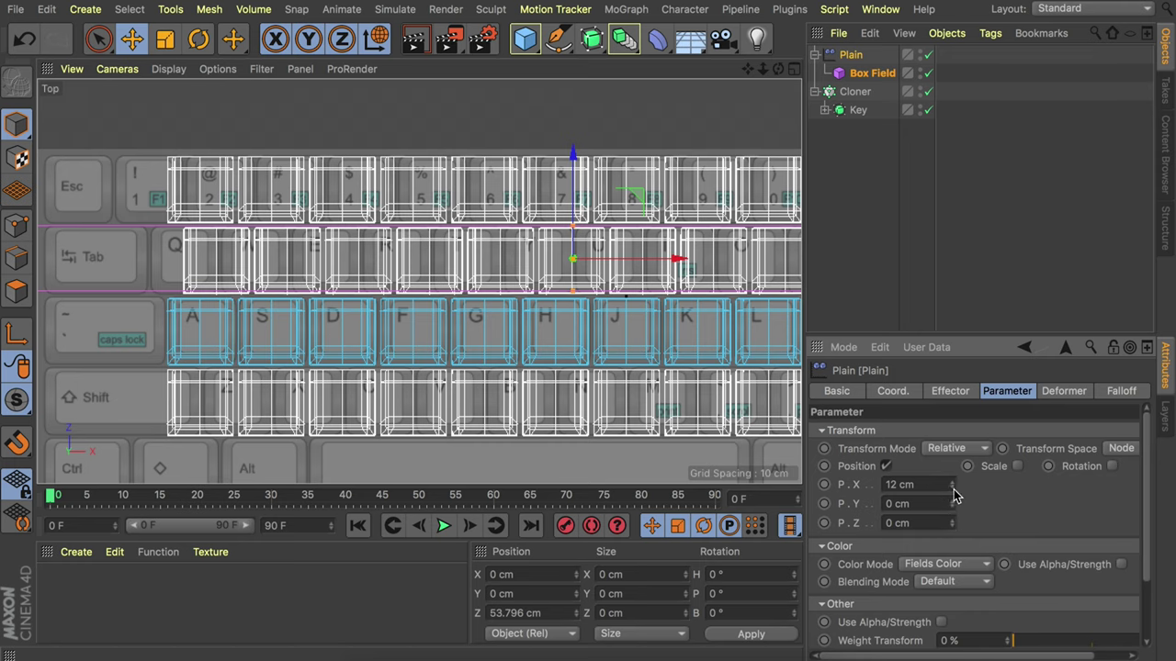
drag(954, 494, 953, 495)
click(952, 489)
click(952, 489)
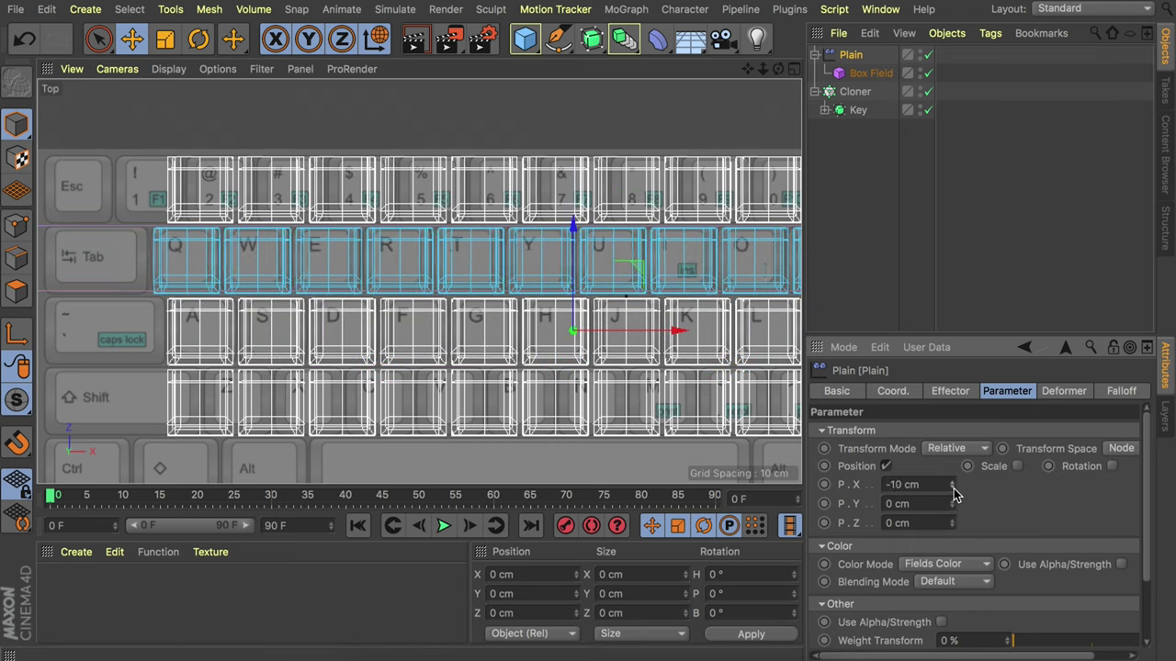
click(953, 489)
alt+right_drag(157, 252, 220, 204)
click(953, 489)
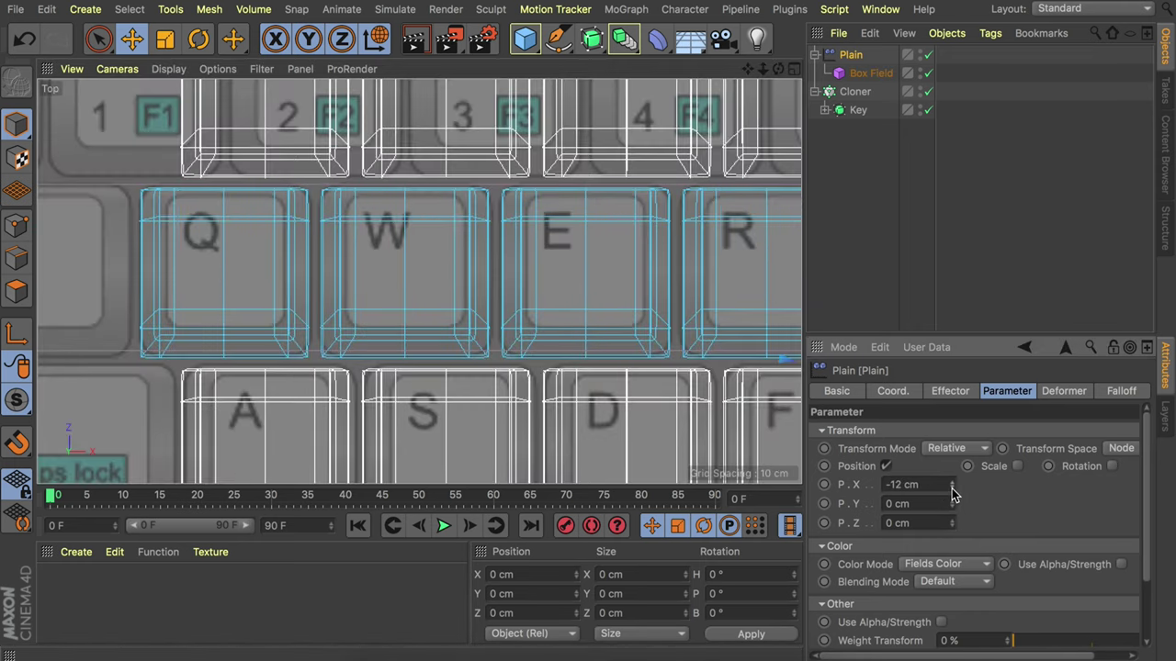
scroll(411, 259, down, 5)
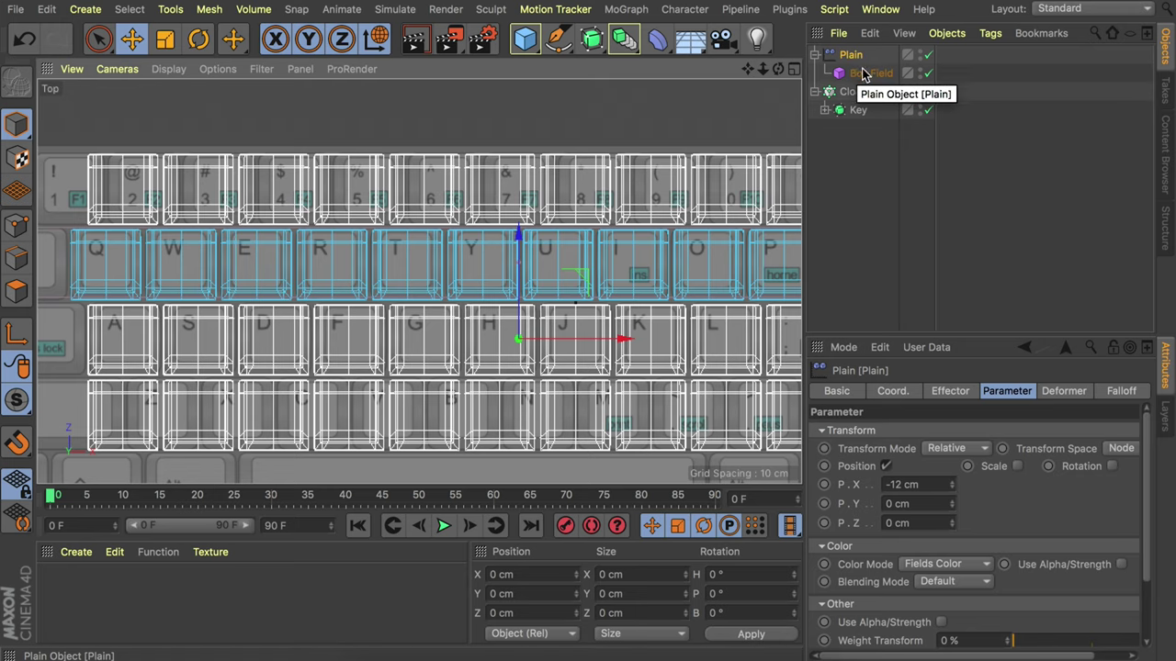
Duplicate the Plain effector with its Box Field and add the copy, Plain.1, to the Cloner's effectors.
drag(854, 58, 854, 57)
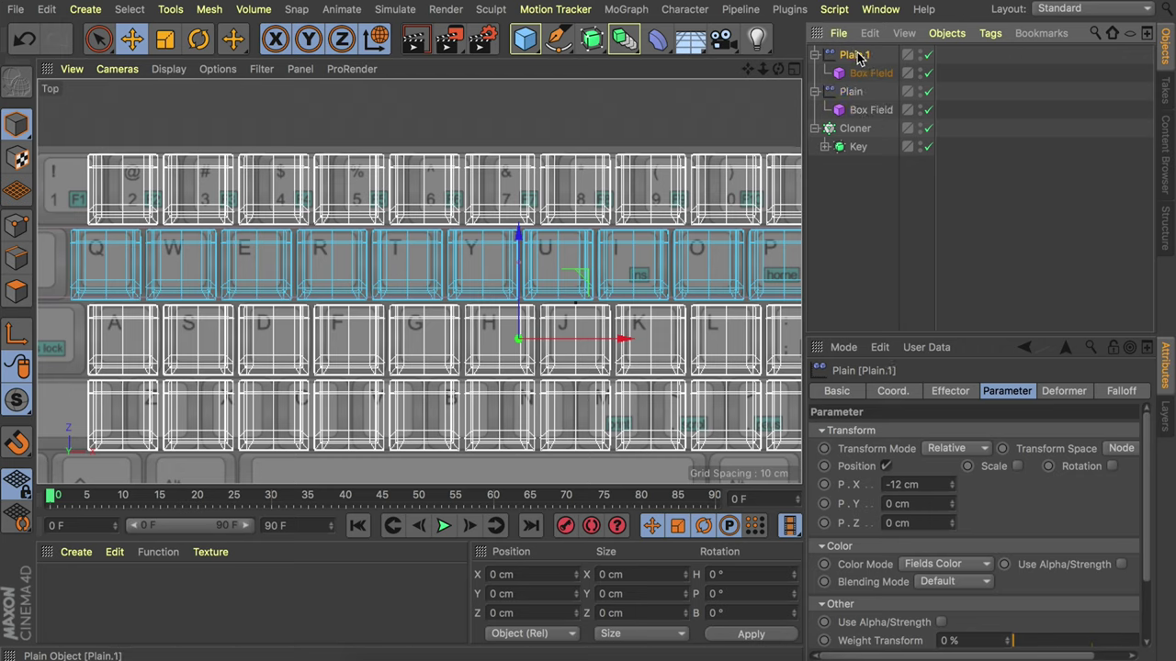
click(856, 129)
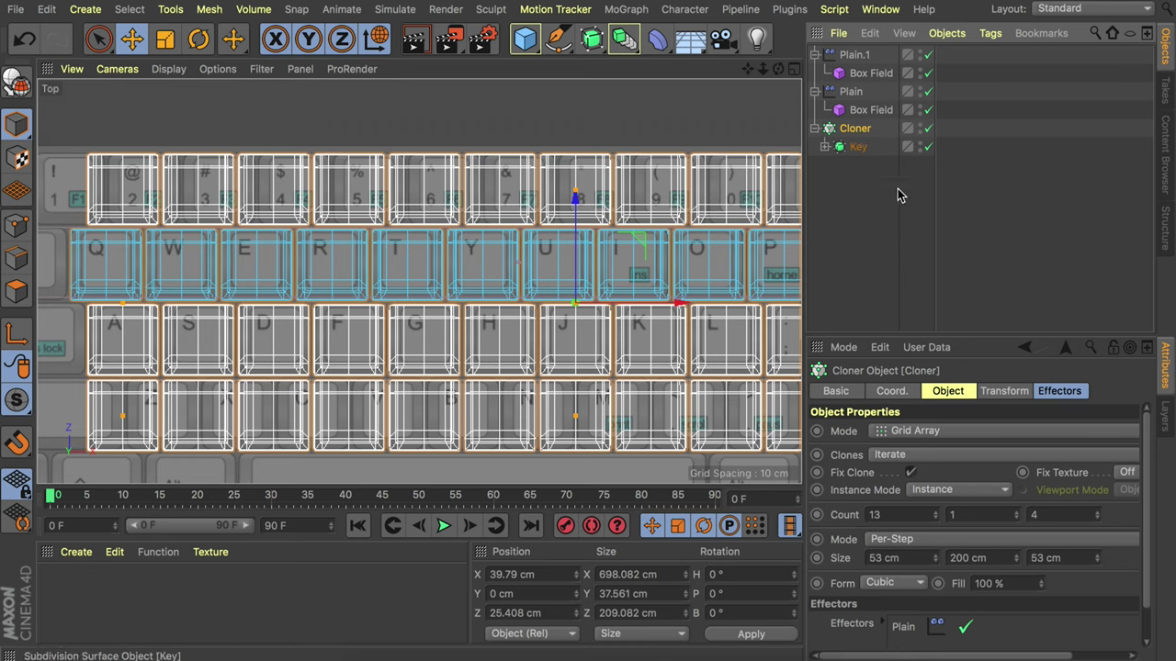
click(1059, 391)
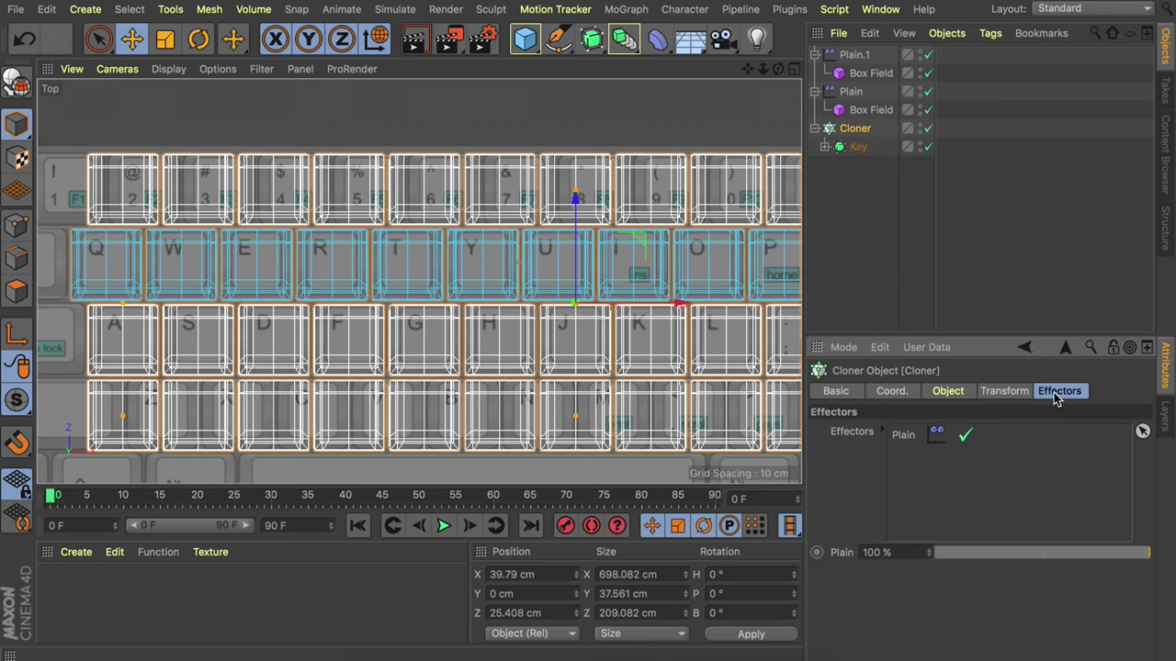
drag(856, 55, 907, 434)
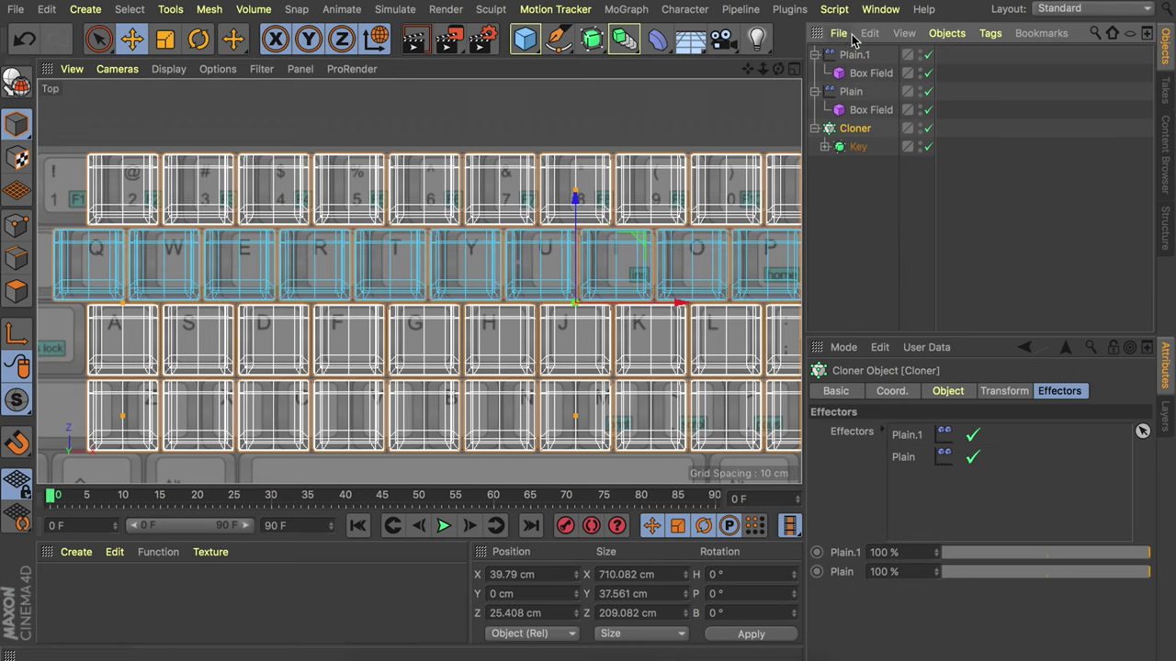
Move Plain.1's Box Field onto the Z–M key row and set Plain.1's X position offset to 12 cm.
click(856, 74)
click(855, 54)
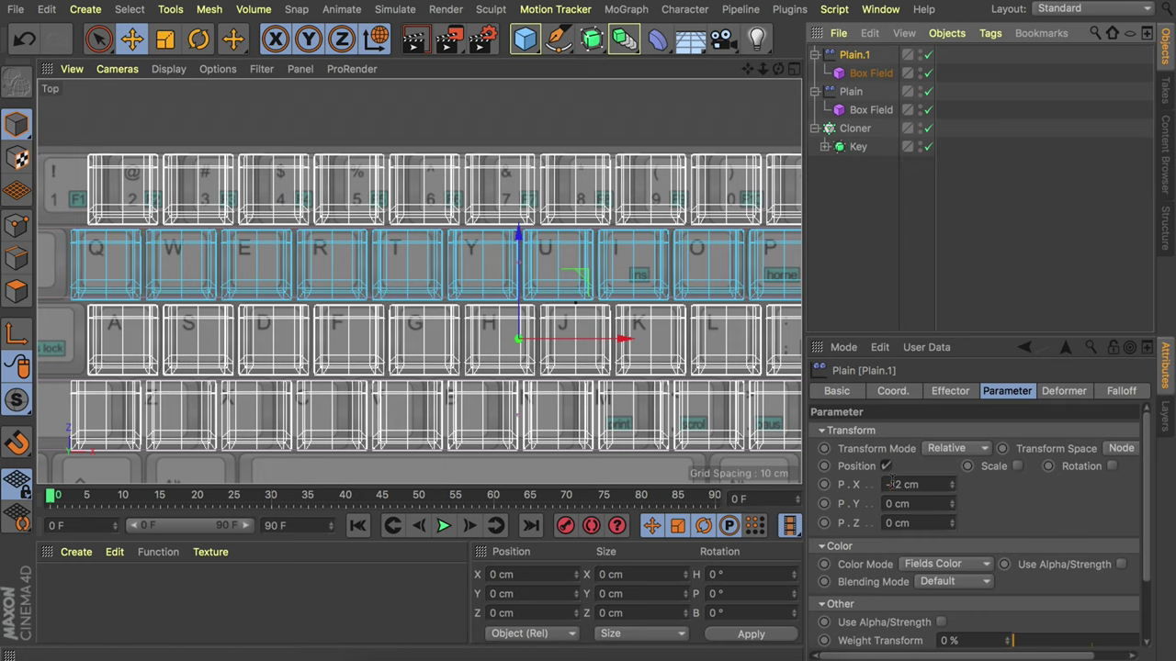
key(Return)
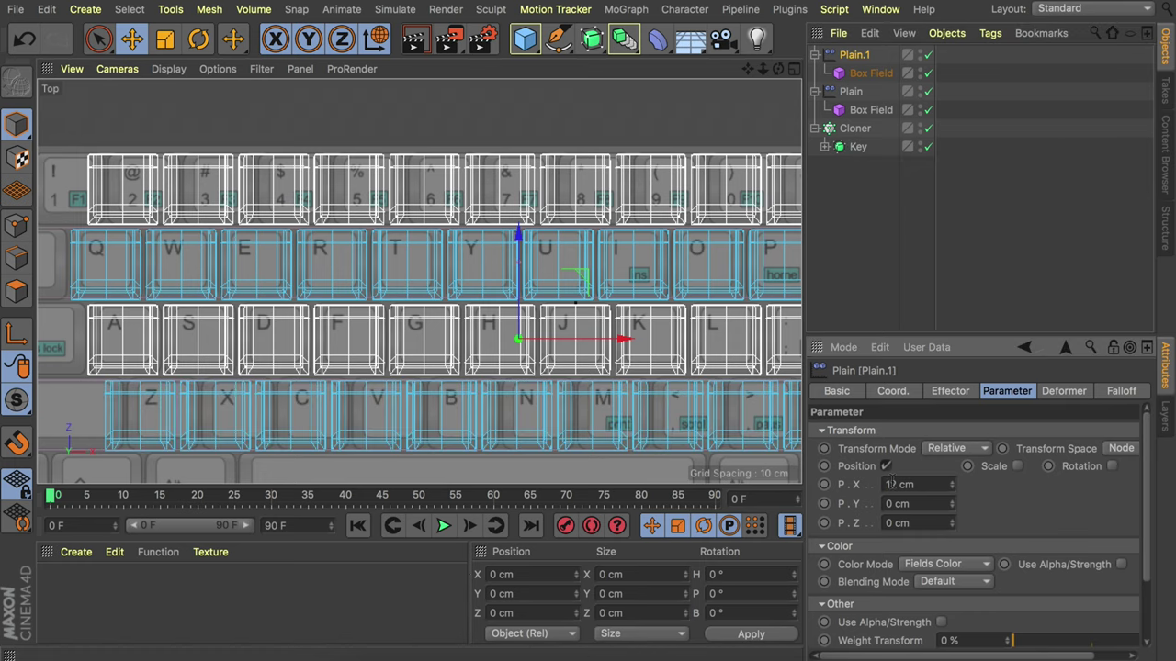
Increase Plain.1's X position offset to 27 cm so the row lines up with the reference's Z–M keys.
scroll(511, 410, up, 5)
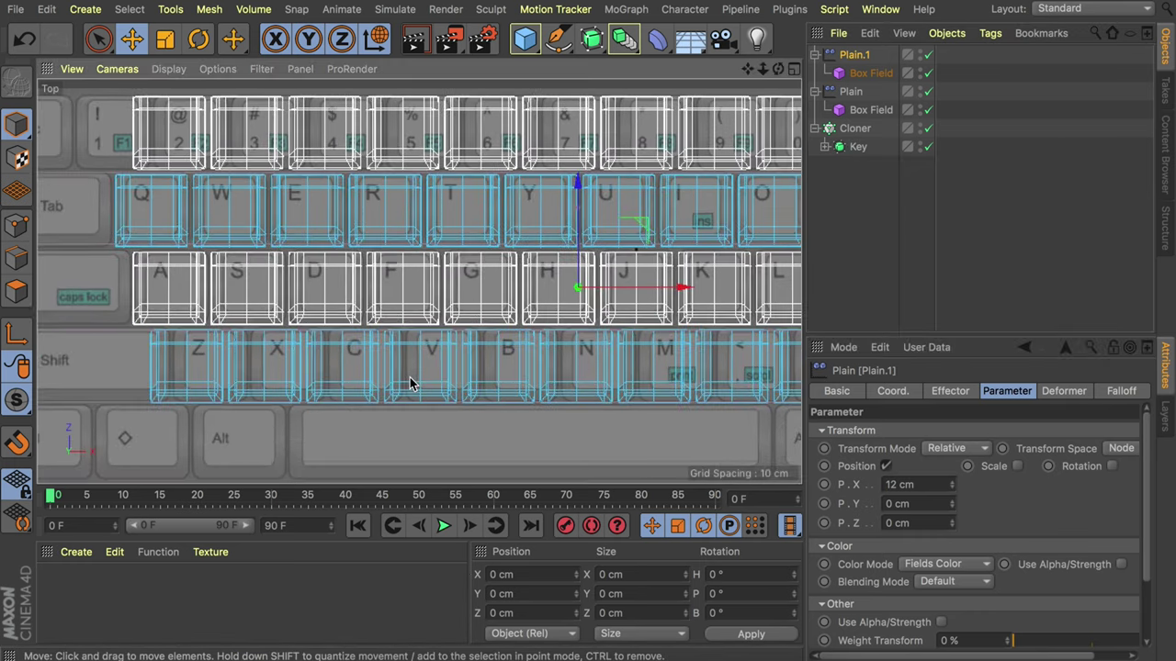
alt+middle_drag(450, 426, 523, 425)
drag(952, 488, 955, 481)
alt+right_drag(326, 310, 801, 406)
click(953, 480)
click(952, 480)
click(953, 480)
alt+right_drag(442, 198, 411, 265)
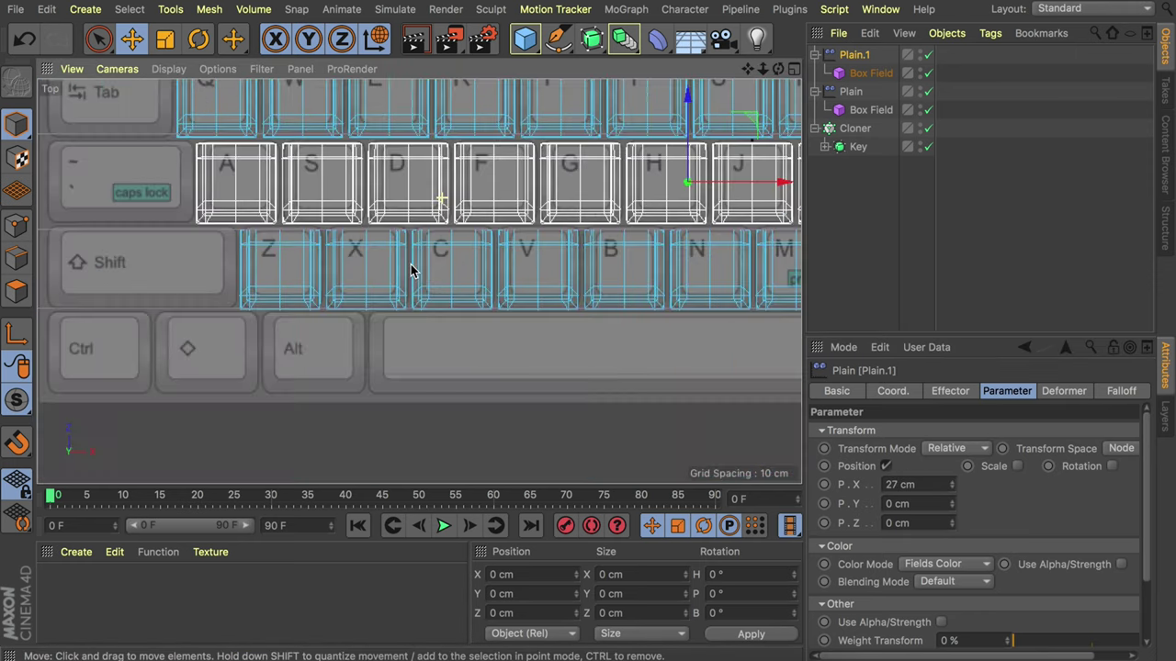
alt+right_drag(409, 221, 398, 235)
alt+middle_drag(398, 242, 357, 393)
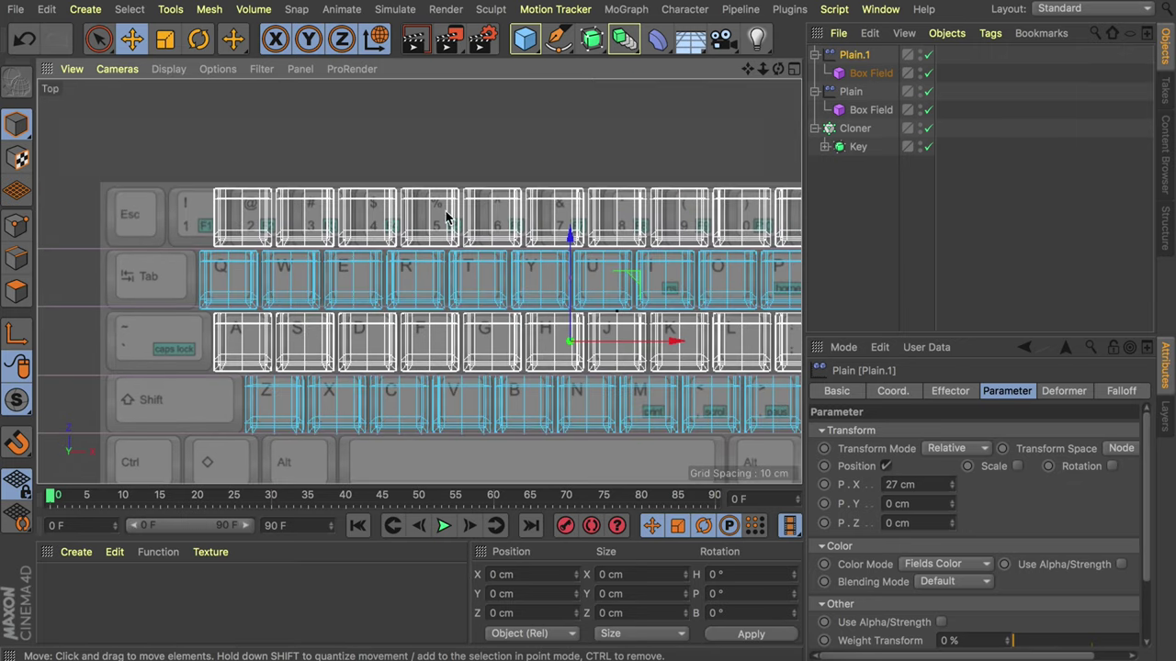
Add a copy of Plain.1 to the Cloner's effectors and move its Box Field to about Z 101.7 cm, over the number row.
ctrl+drag(848, 56, 919, 430)
click(853, 165)
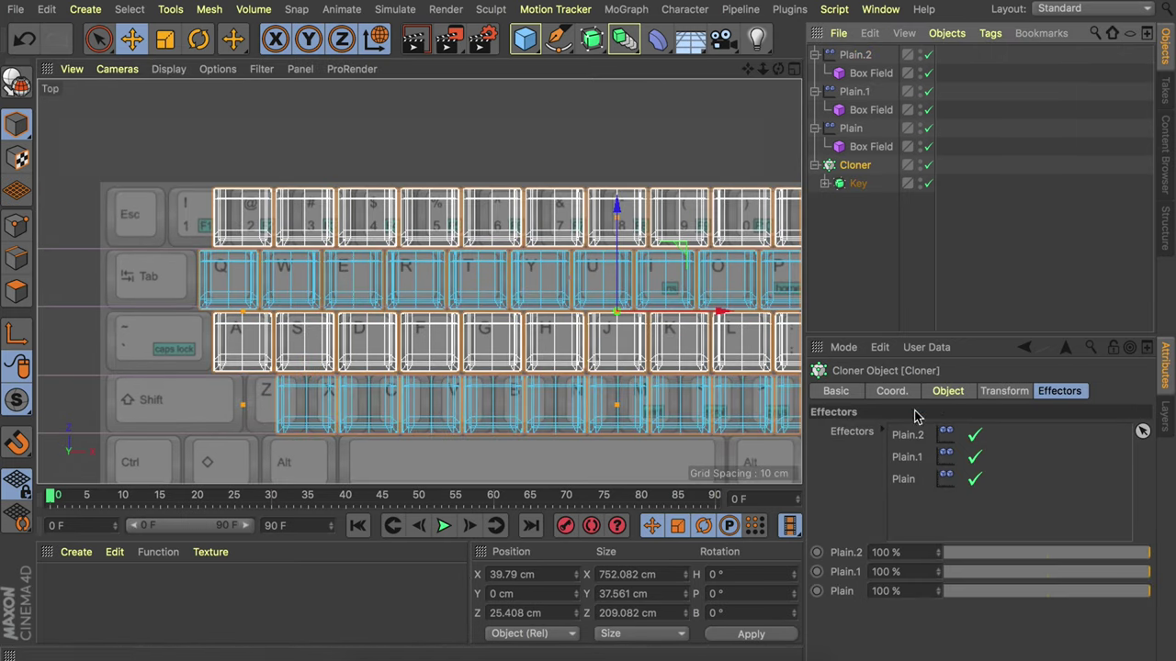
click(850, 55)
click(869, 73)
drag(575, 337, 575, 152)
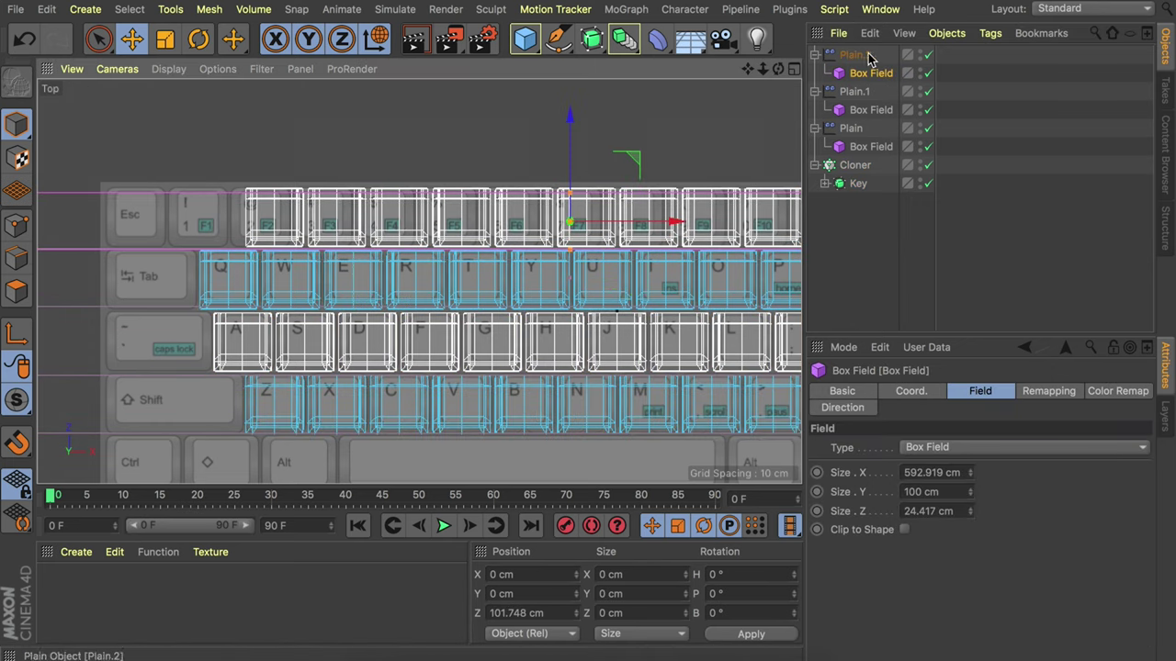
Set Plain.2's X position offset to -39 cm so the number row lines up with the reference keys.
click(869, 55)
drag(951, 487, 951, 496)
scroll(310, 150, up, 5)
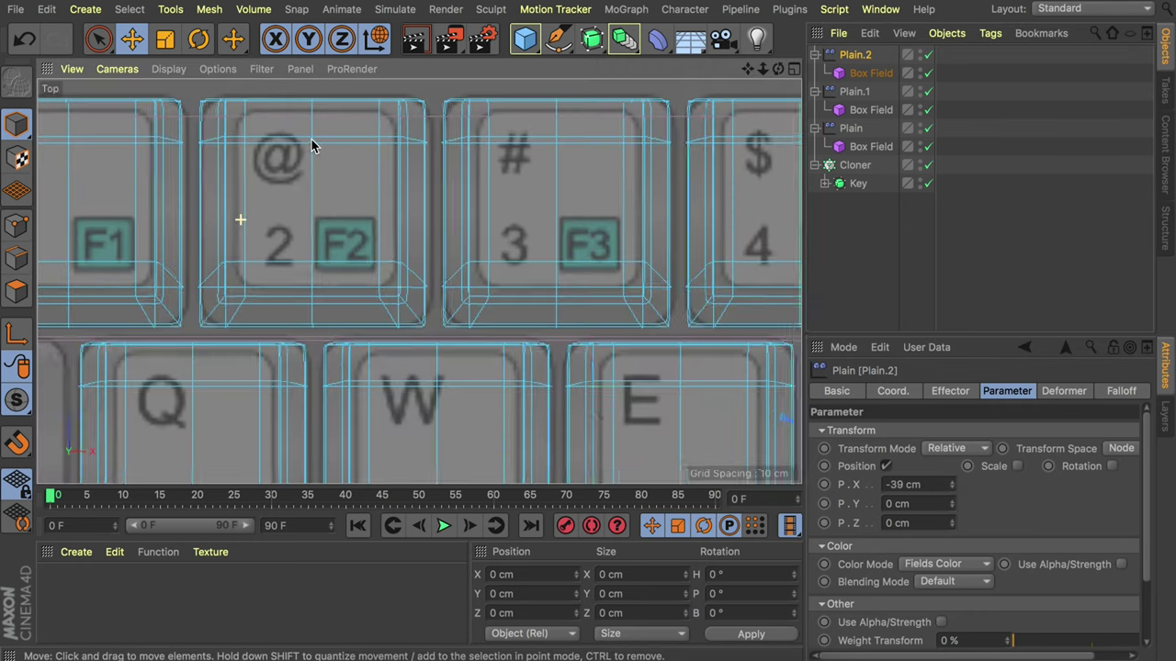
Set Plain.2's X position offset to -38 cm to fine-tune the number row against the reference keys.
click(954, 480)
scroll(551, 161, down, 9)
scroll(628, 231, up, 2)
alt+middle_drag(629, 231, 354, 283)
alt+middle_drag(612, 274, 347, 290)
alt+middle_drag(467, 332, 406, 332)
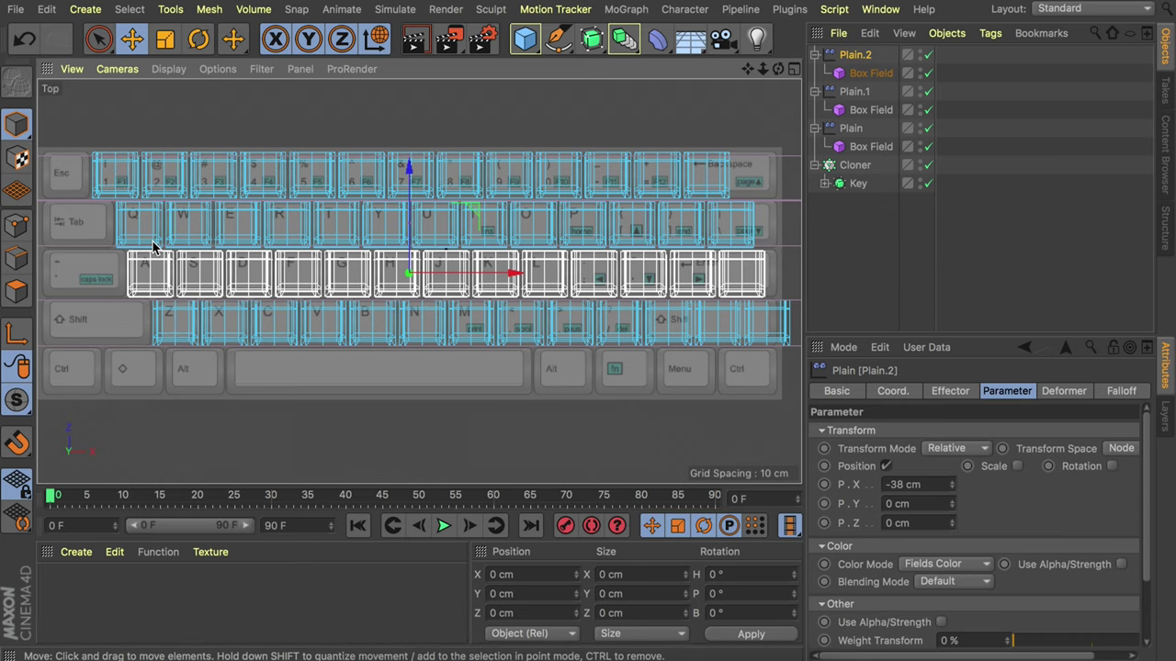
Set Plain.2's X position offset to -91 cm so the top key row starts over Esc and ends before Backspace.
scroll(722, 246, up, 4)
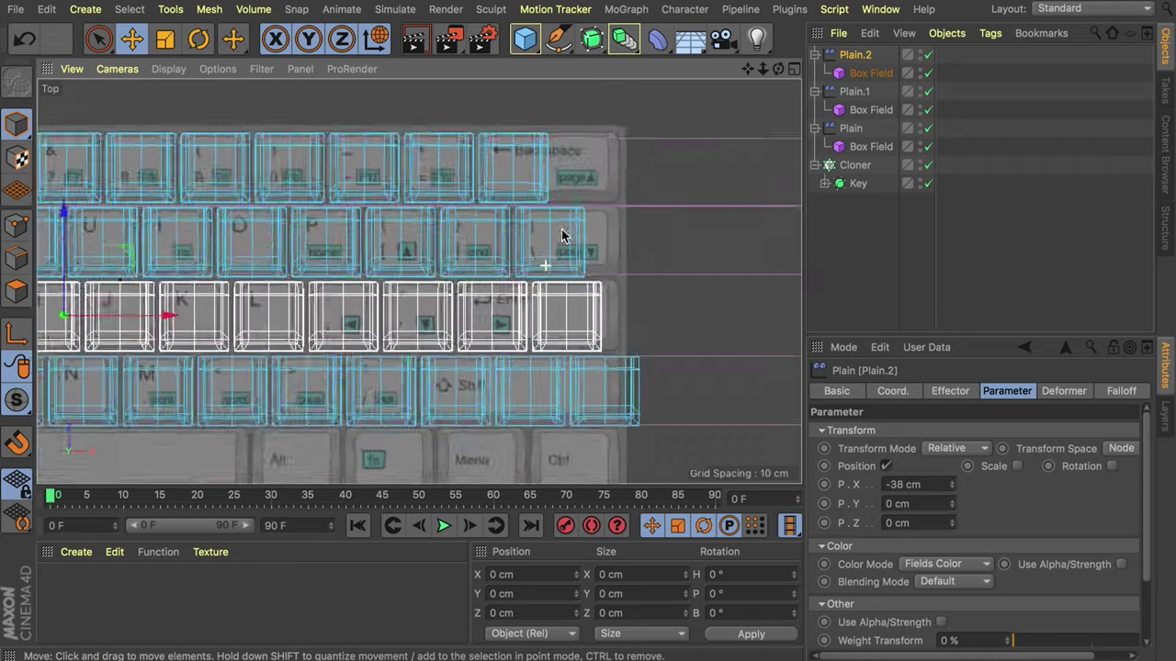
scroll(434, 218, down, 2)
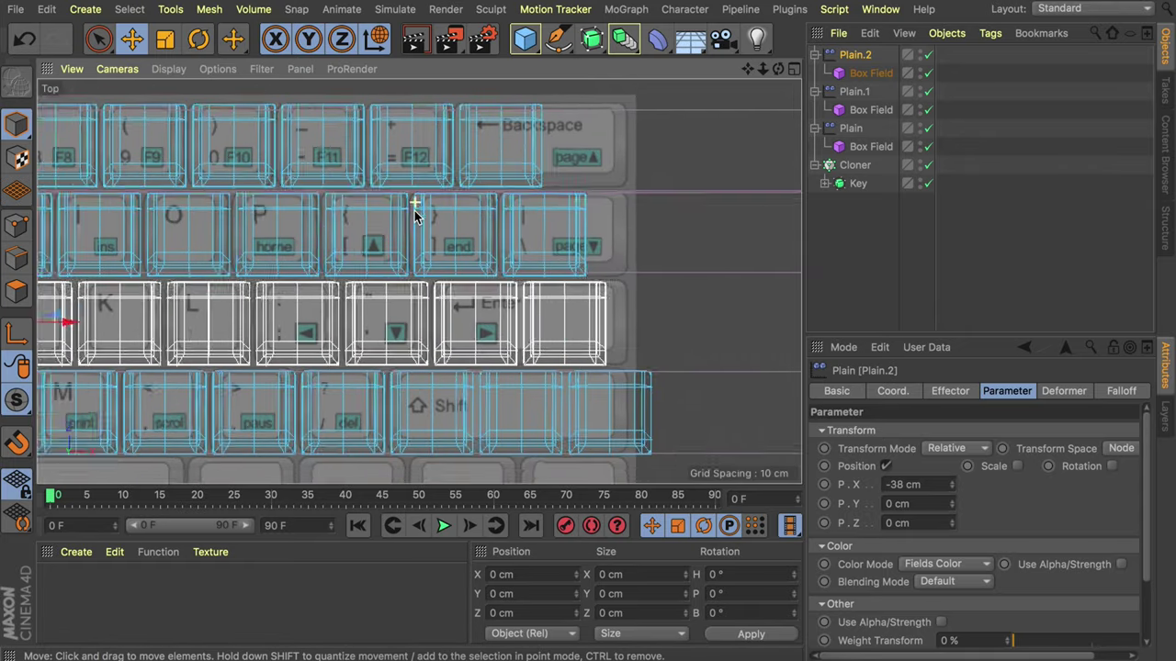
scroll(317, 244, down, 3)
scroll(192, 215, up, 1)
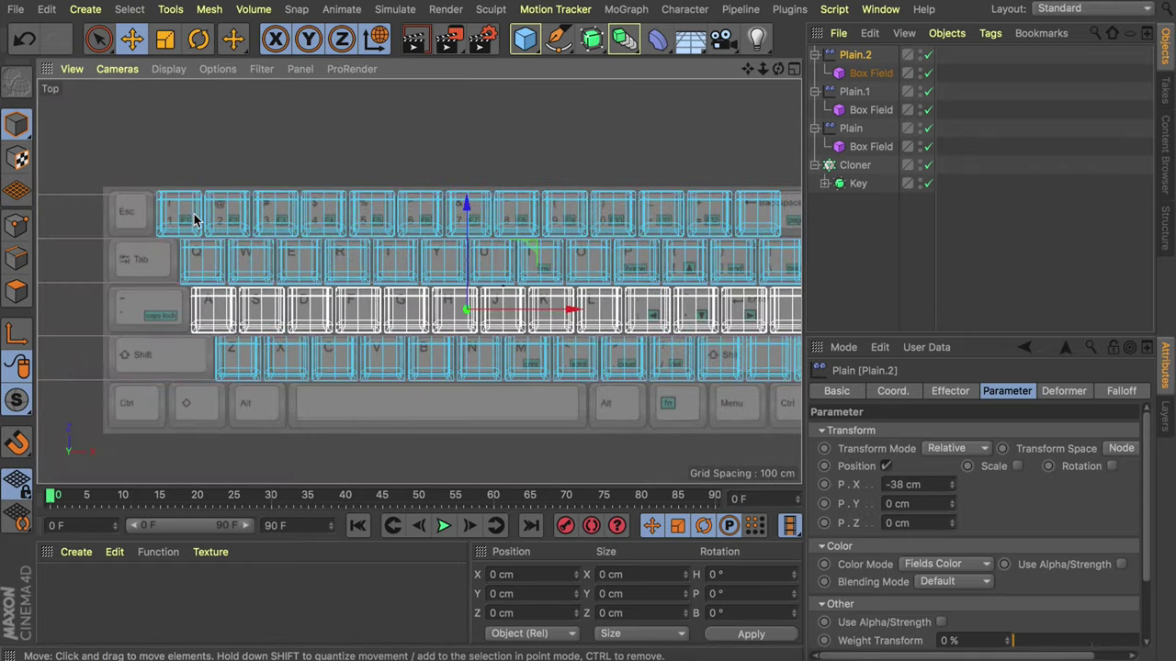
scroll(184, 174, up, 4)
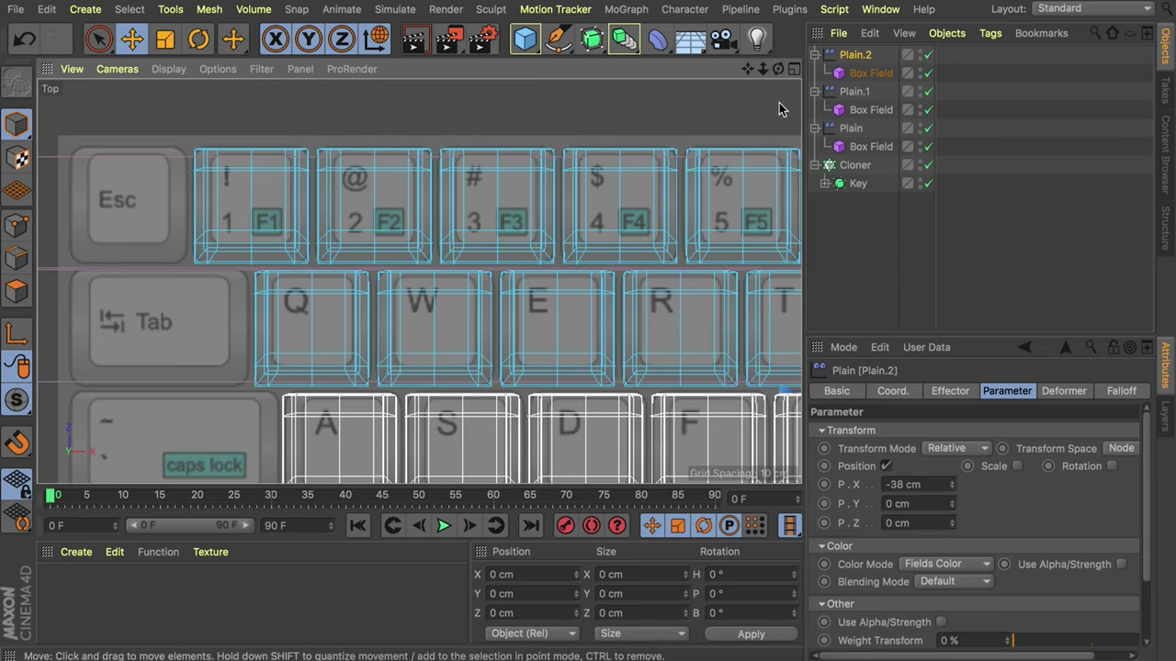
drag(952, 485, 952, 482)
scroll(420, 231, down, 3)
scroll(601, 201, up, 2)
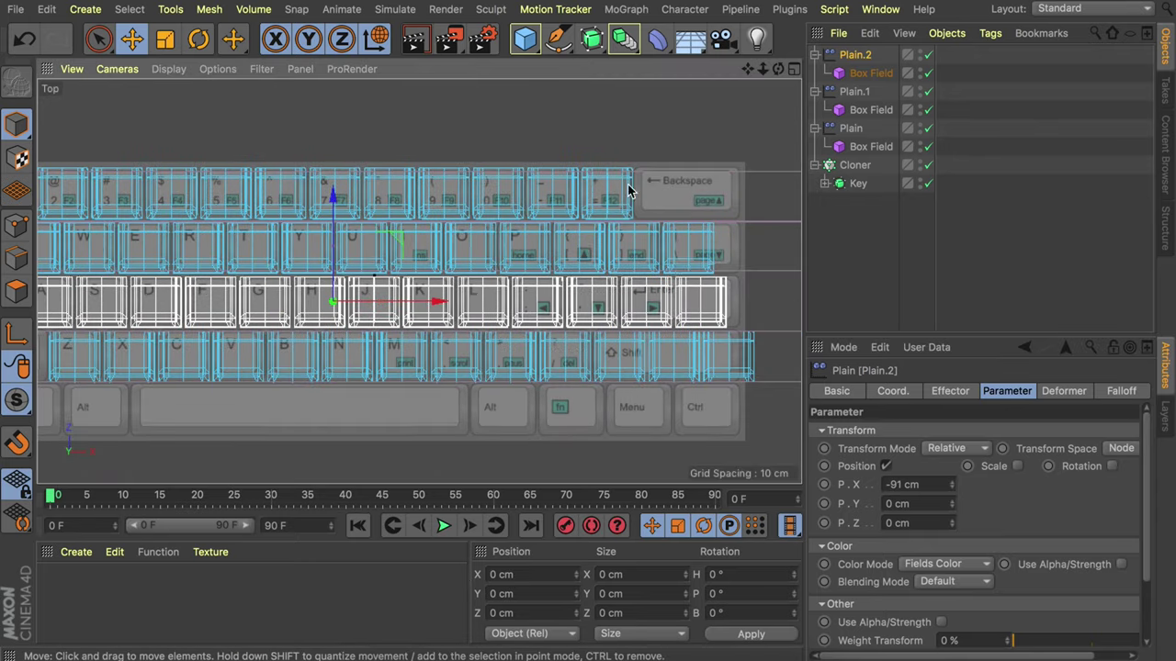
Examine the staggered key rows in the perspective view and their surplus right ends in the top view.
scroll(616, 333, down, 2)
alt+middle_drag(367, 267, 438, 245)
middle_click(438, 245)
middle_click(349, 211)
alt+drag(349, 211, 528, 193)
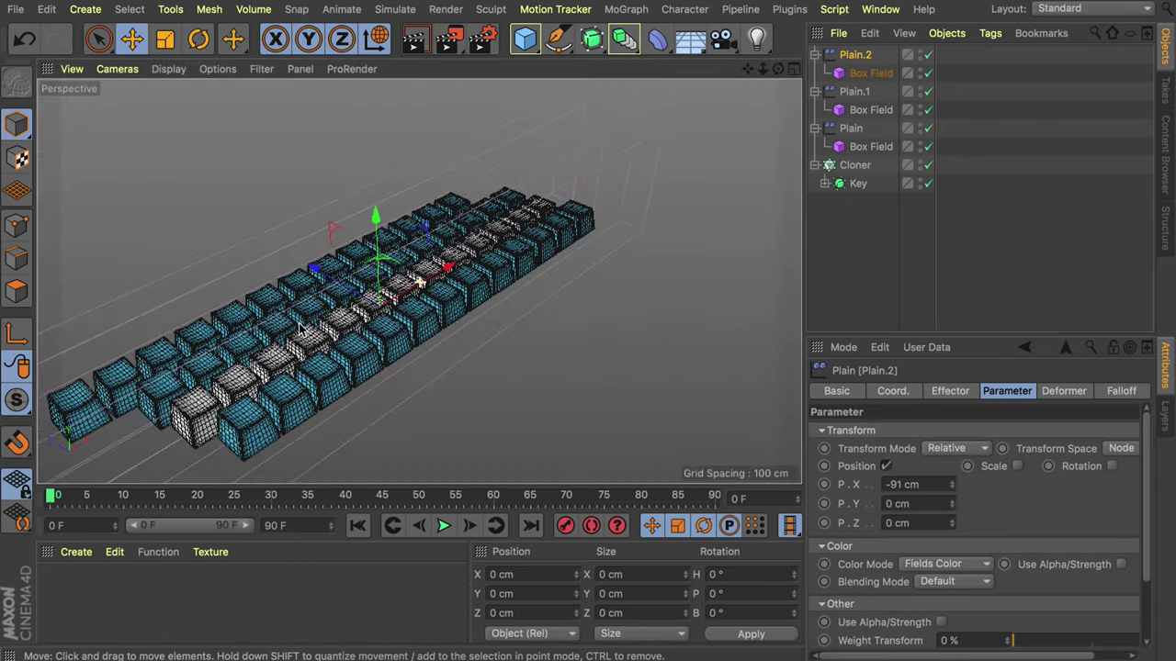
alt+drag(272, 345, 323, 304)
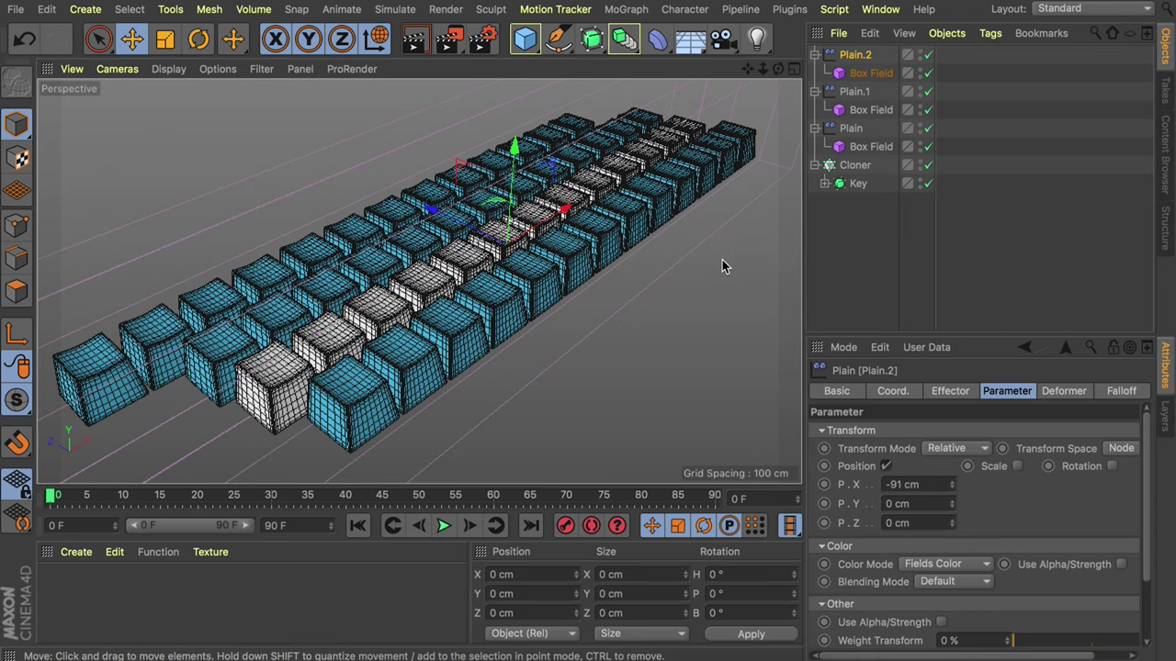
middle_click(681, 188)
middle_click(681, 188)
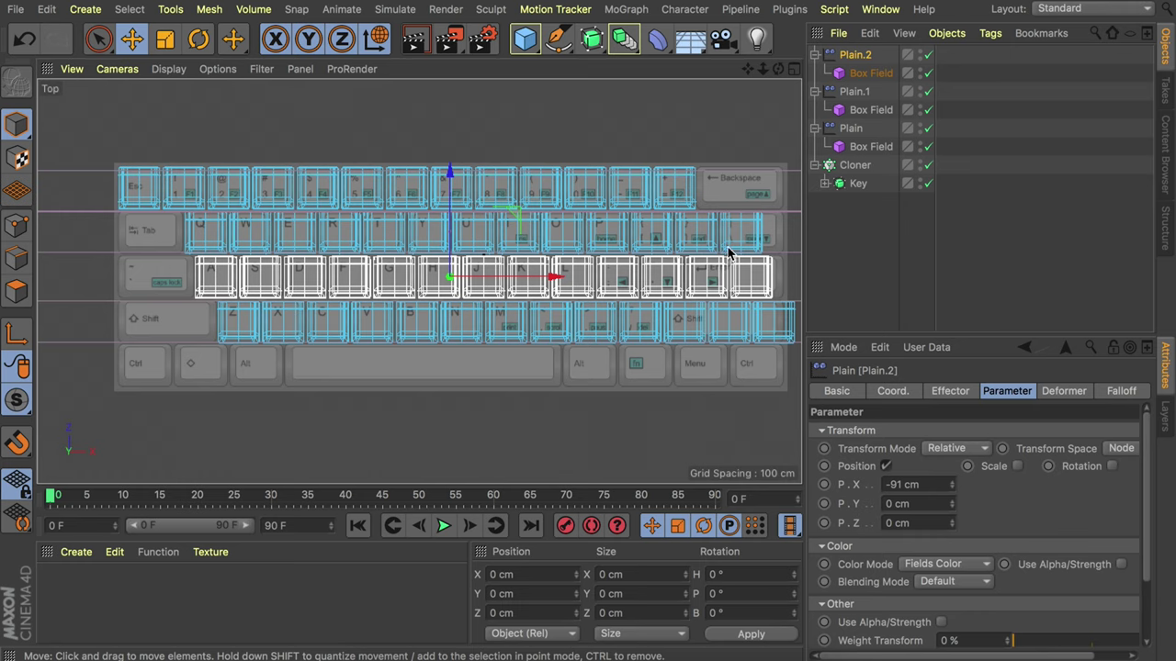
alt+middle_drag(744, 308, 592, 299)
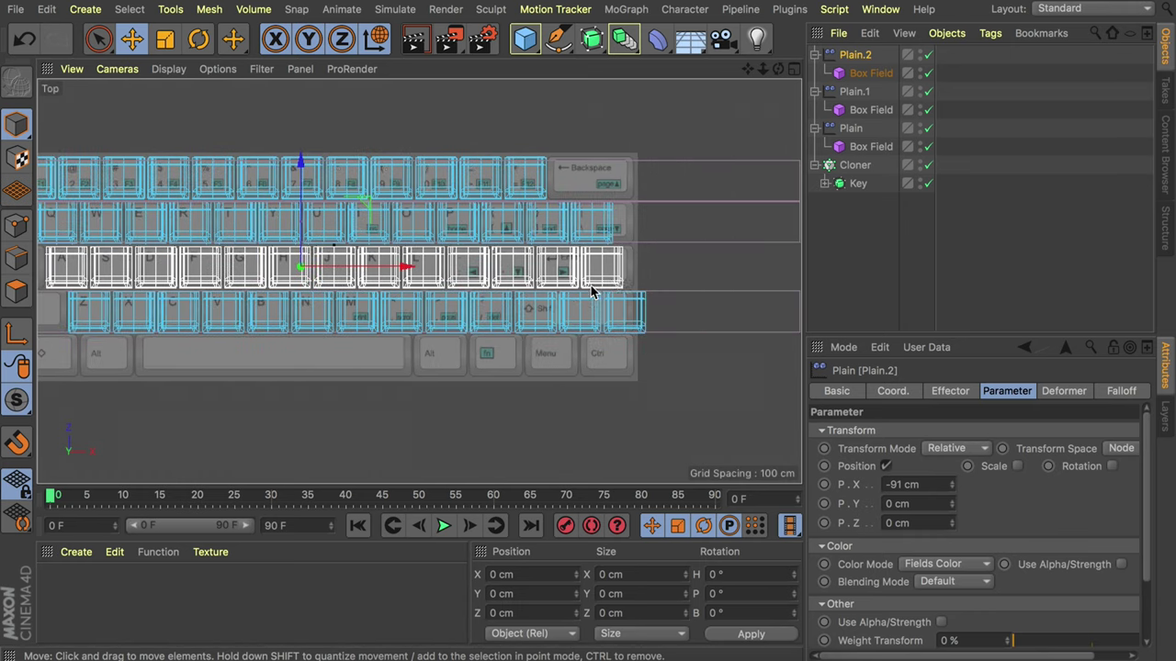
With the MoGraph Selection brush, select the Cloner's surplus clones over the backslash, Enter and right Shift keys.
click(854, 167)
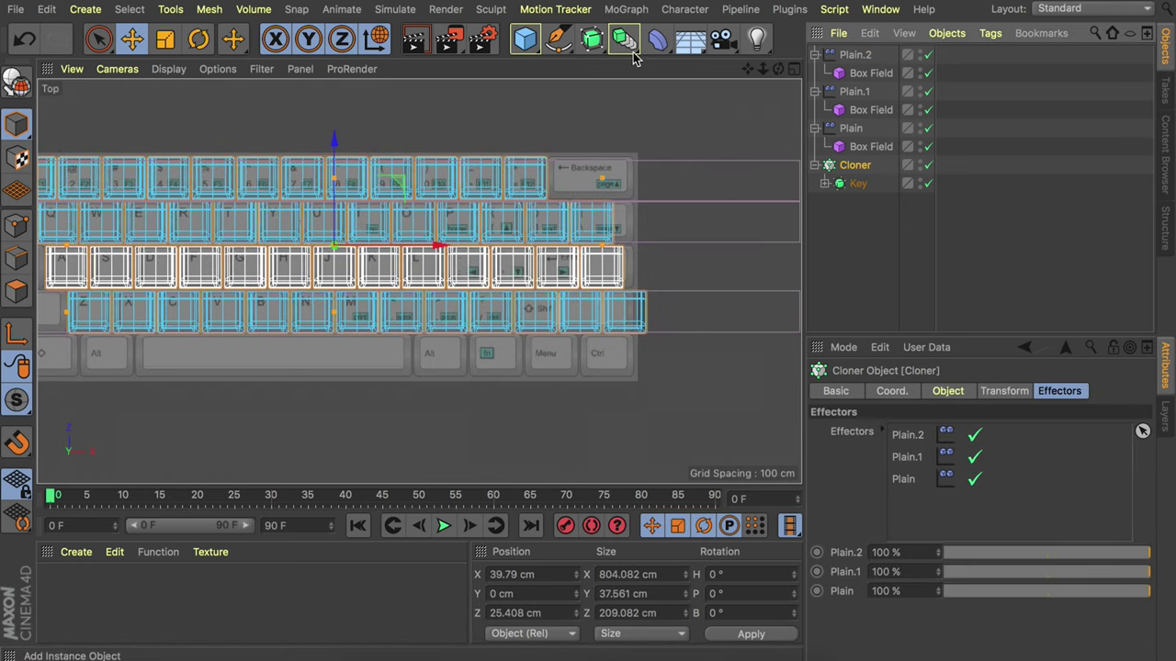
click(626, 10)
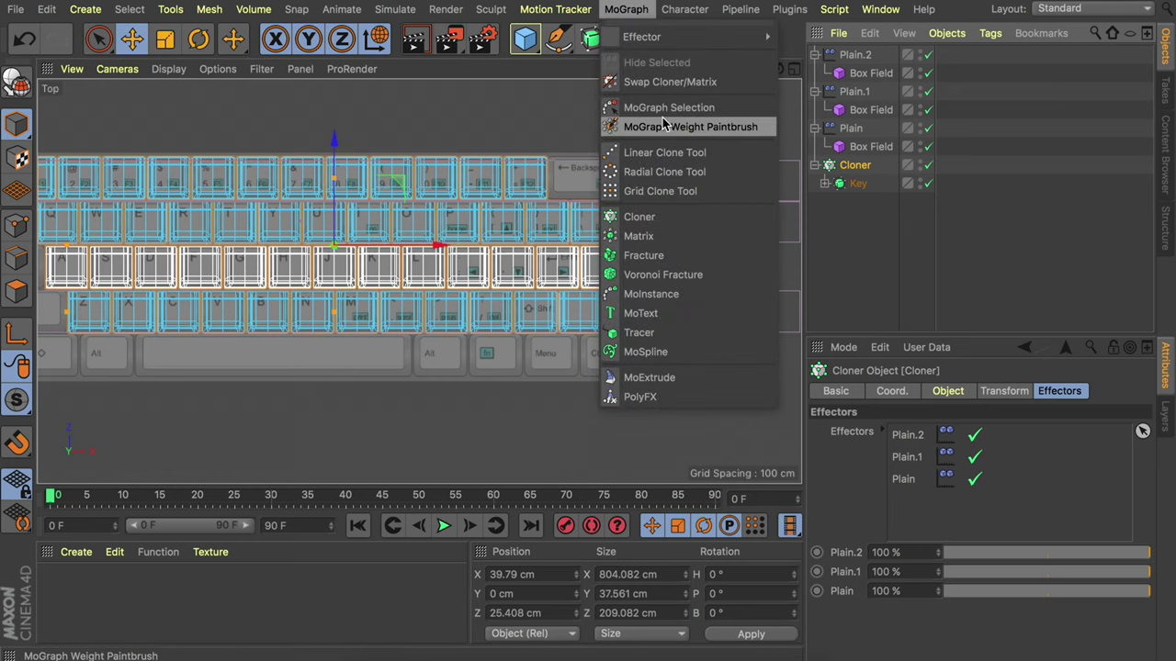
click(659, 118)
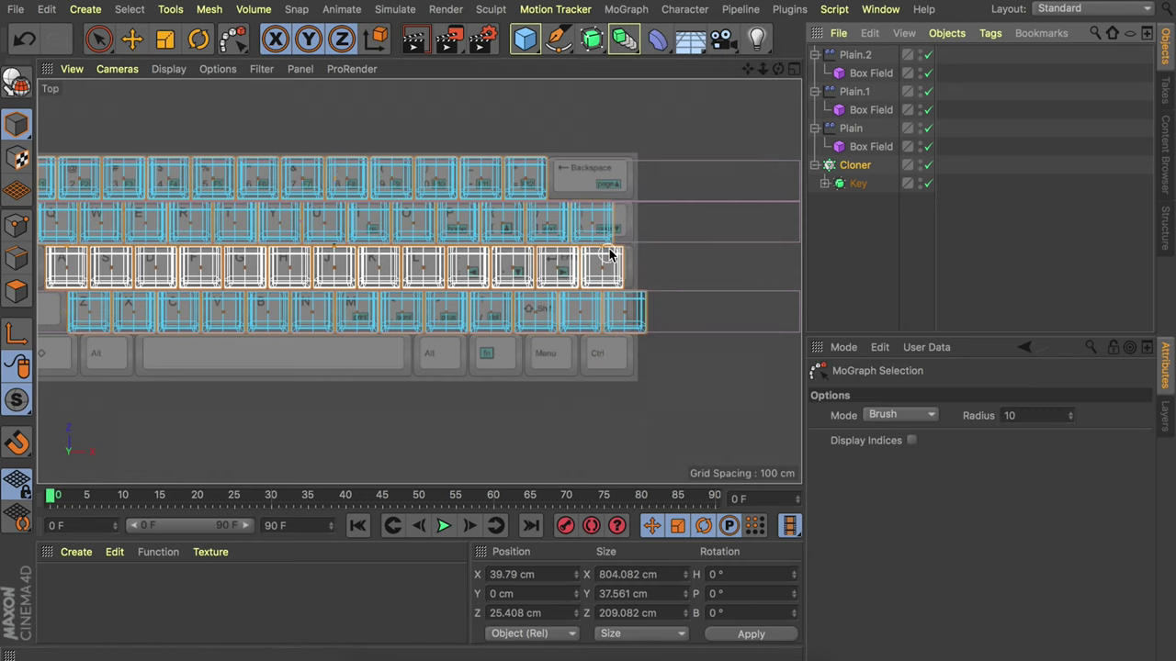
scroll(622, 254, up, 5)
scroll(567, 178, down, 4)
alt+middle_drag(562, 217, 541, 246)
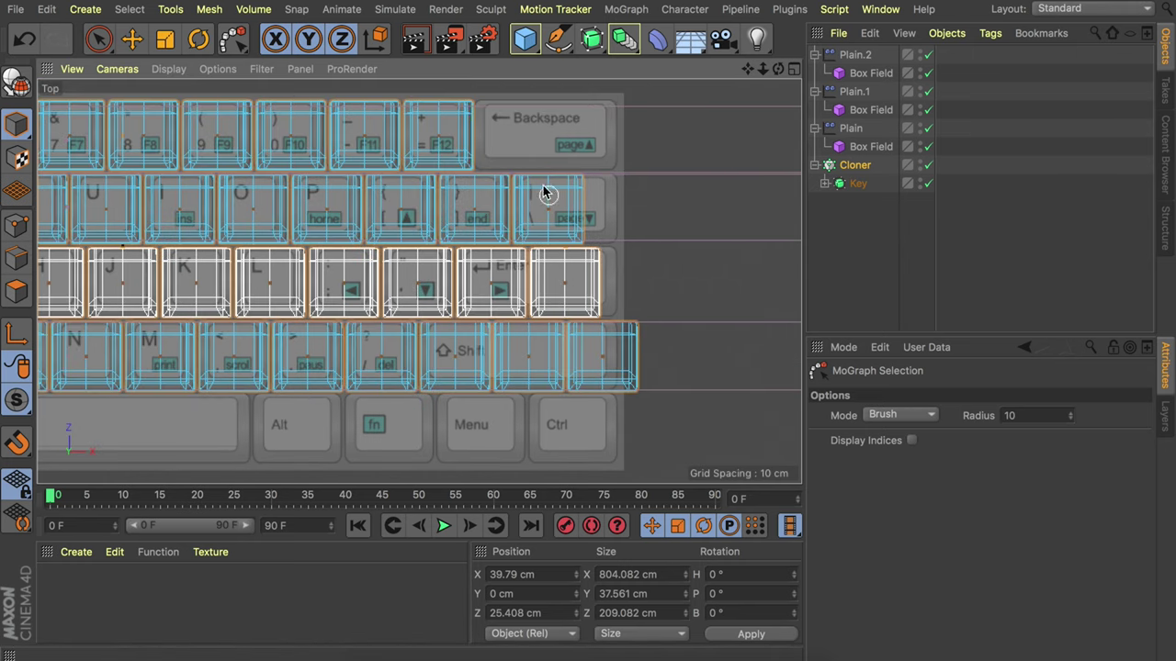
drag(541, 197, 556, 220)
click(496, 289)
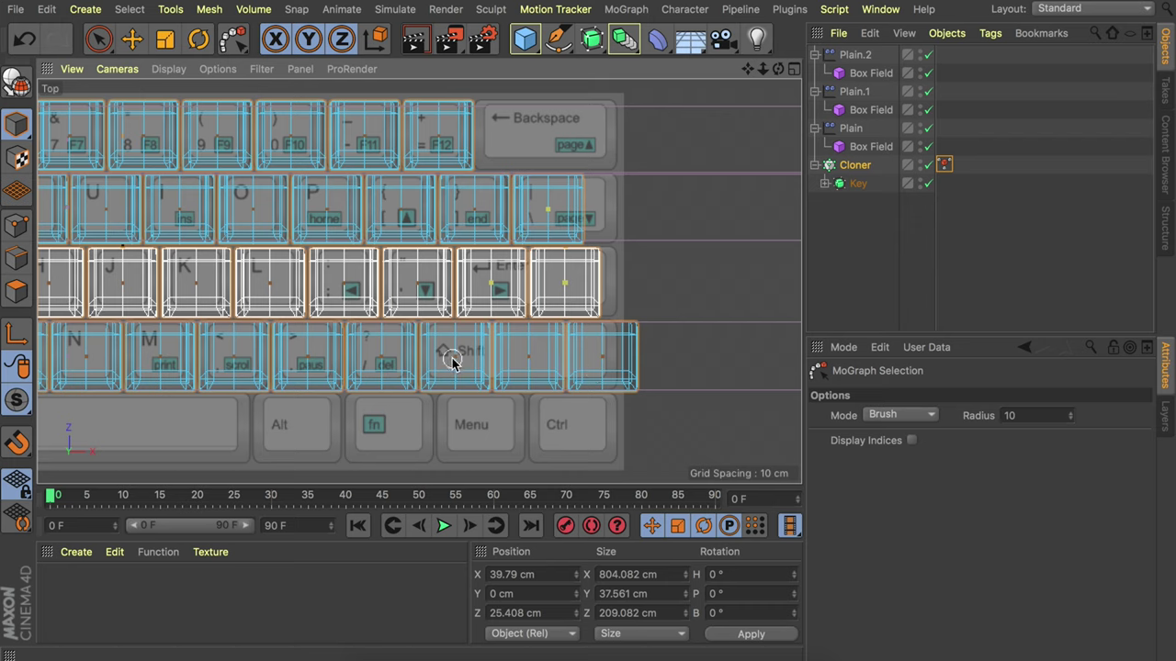
drag(459, 360, 614, 360)
Hide the selected surplus clones with MoGraph's Hide Selected and deselect everything.
click(628, 9)
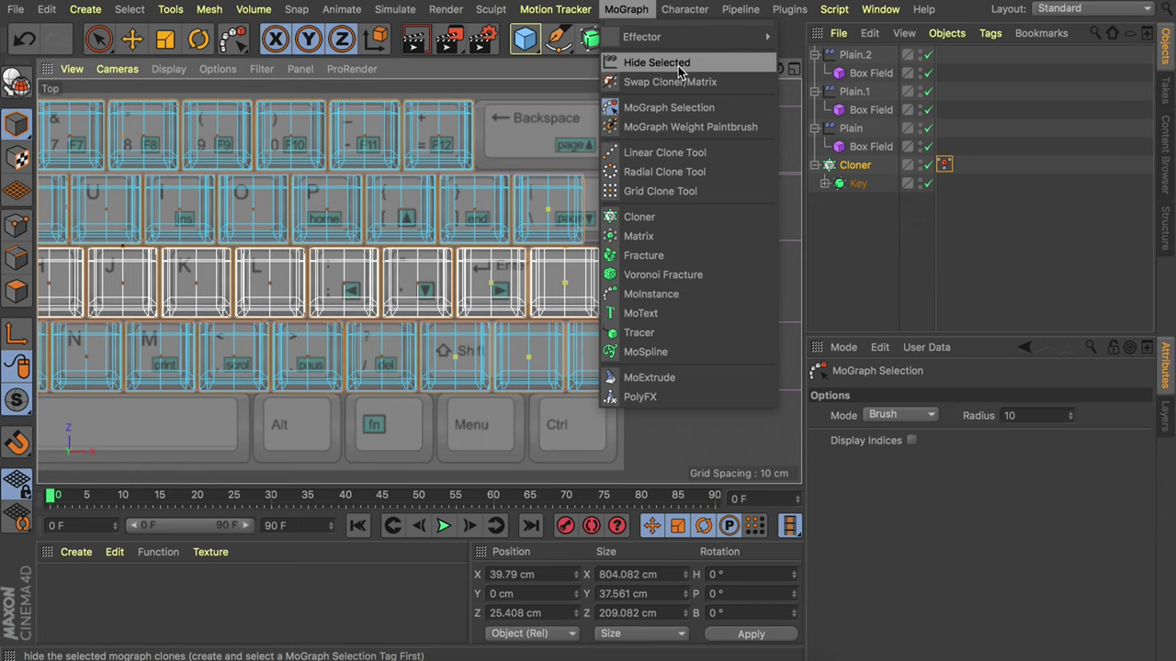
mouse_move(684, 36)
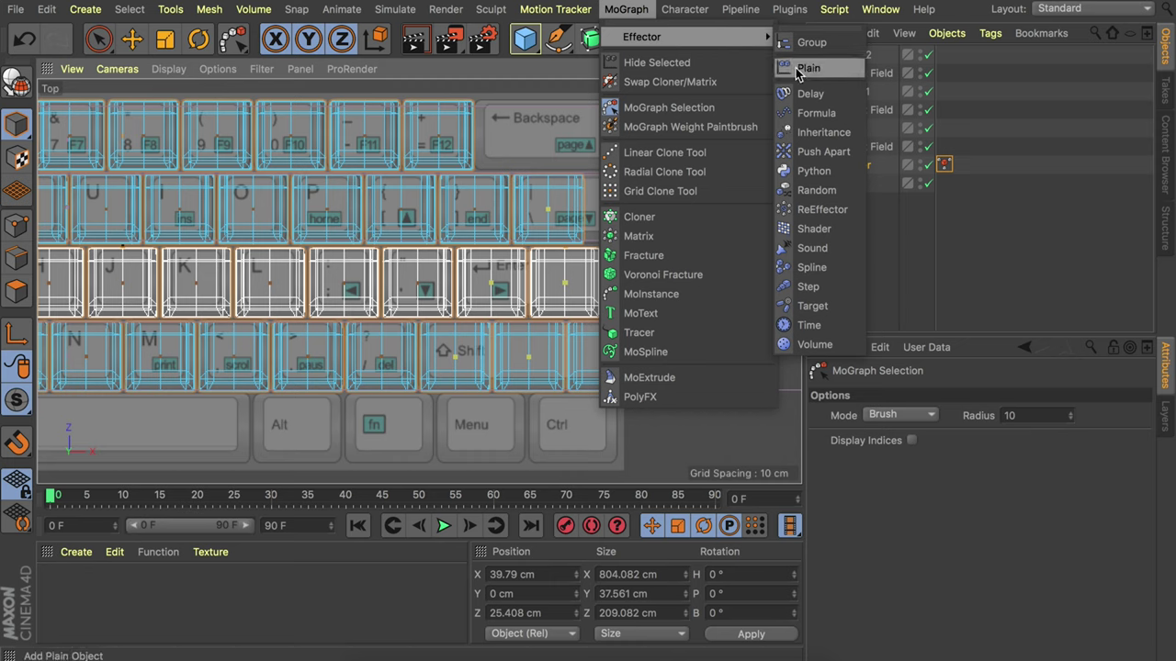
click(676, 62)
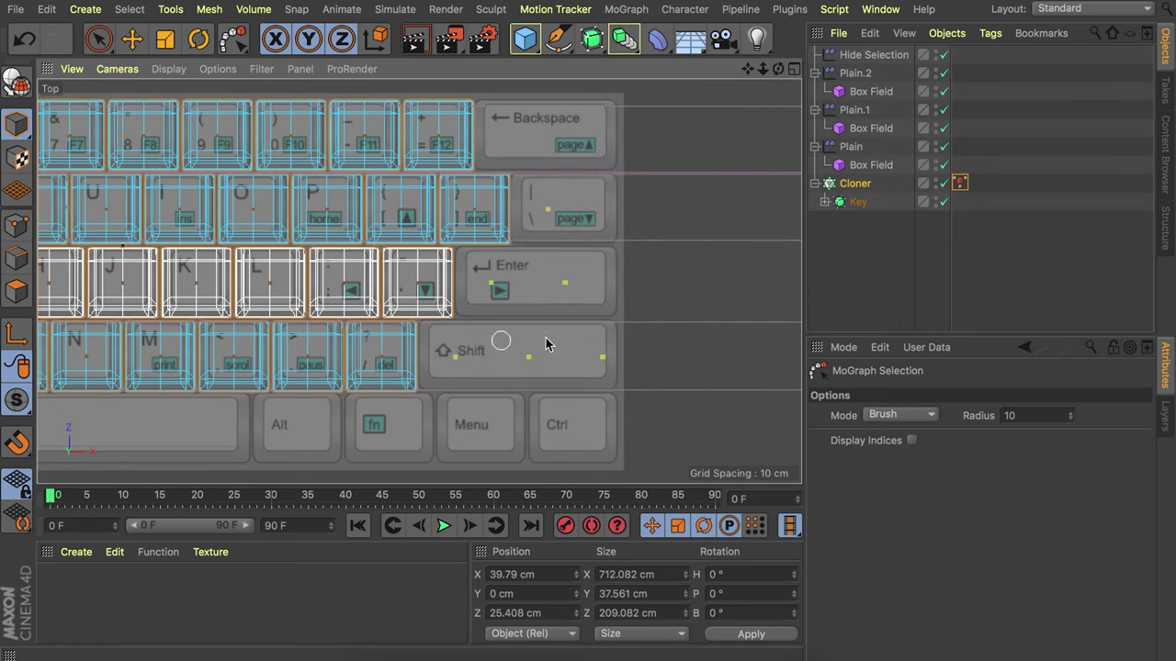
key(e)
click(536, 209)
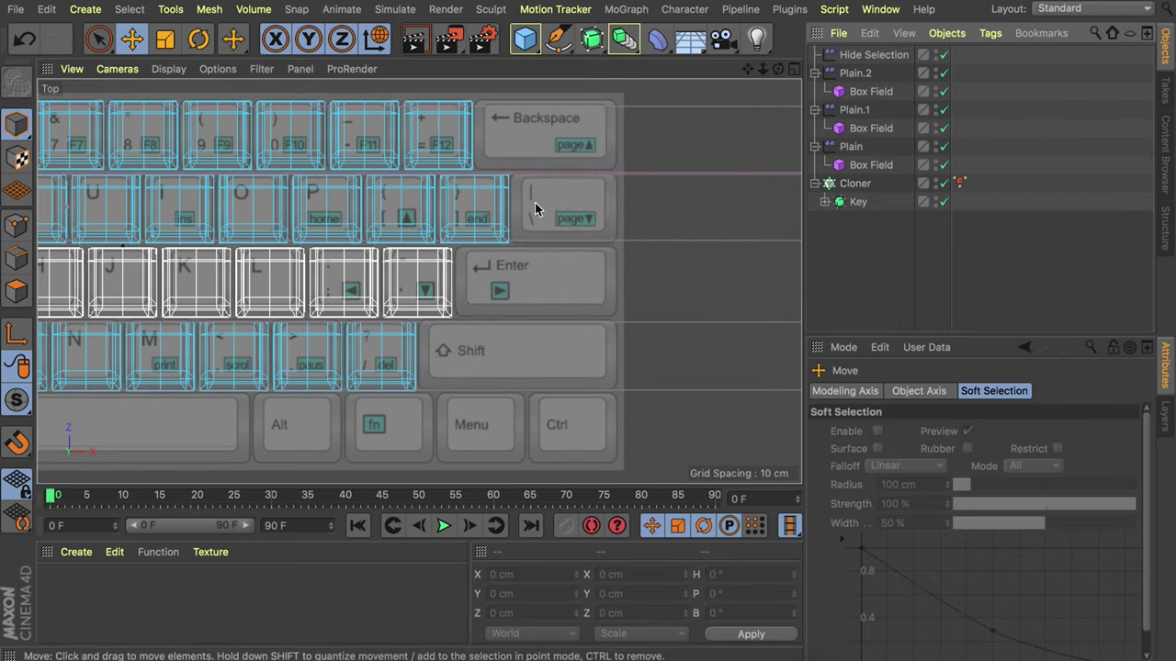
scroll(353, 229, down, 5)
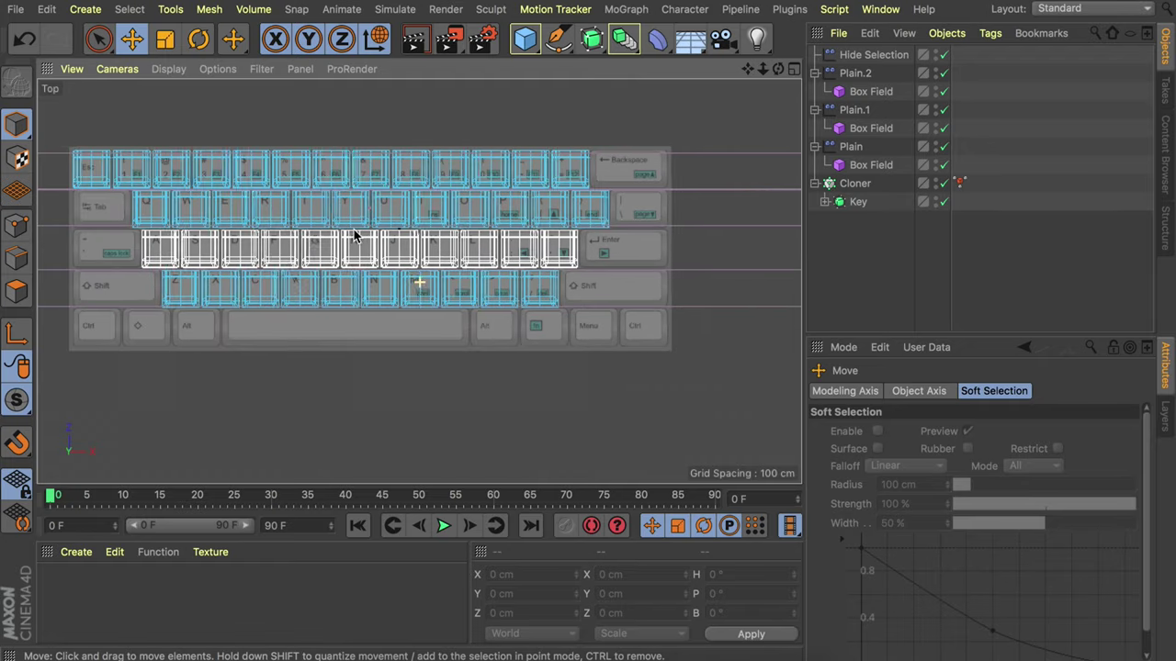
alt+middle_drag(353, 236, 362, 236)
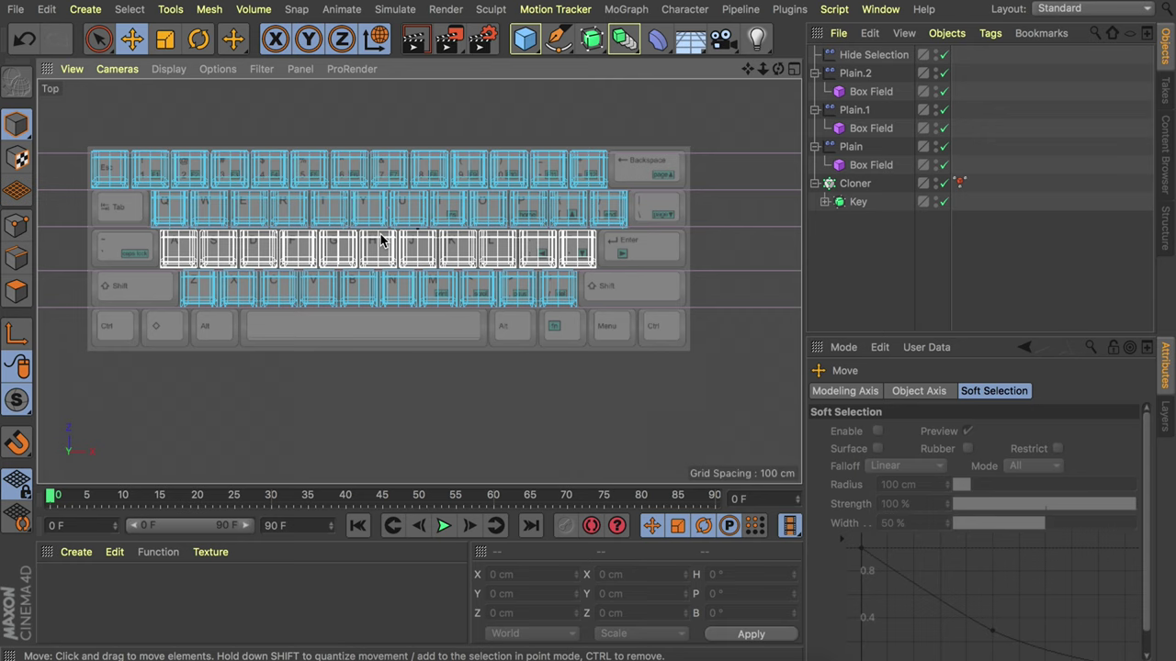
Paste a copy of the Key outside the Cloner and move it along X to the reference's Tab key.
click(856, 202)
key(ctrl+c)
key(ctrl+v)
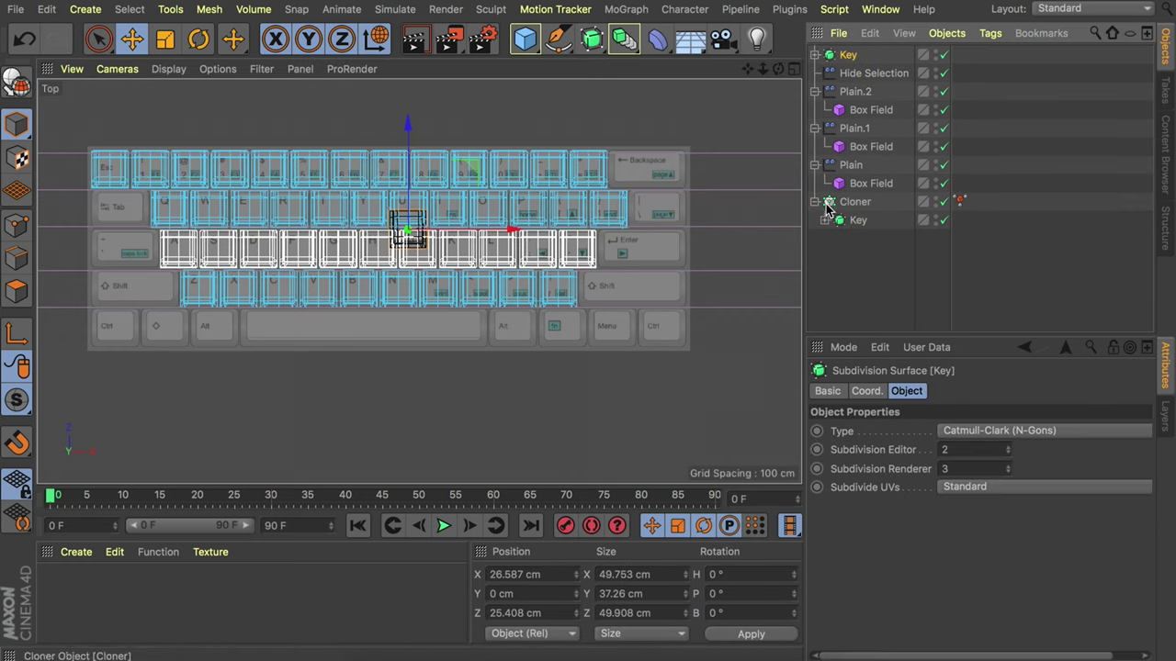
key(e)
scroll(404, 218, up, 5)
alt+middle_drag(404, 219, 629, 191)
drag(700, 215, 250, 218)
Center the copied key over the Tab key at about X -355.4 cm and Z 52.3 cm.
drag(182, 151, 181, 119)
alt+right_drag(181, 184, 242, 107)
alt+middle_drag(242, 108, 278, 236)
drag(225, 211, 224, 207)
alt+right_drag(224, 207, 225, 253)
alt+middle_drag(225, 253, 246, 249)
drag(343, 265, 336, 264)
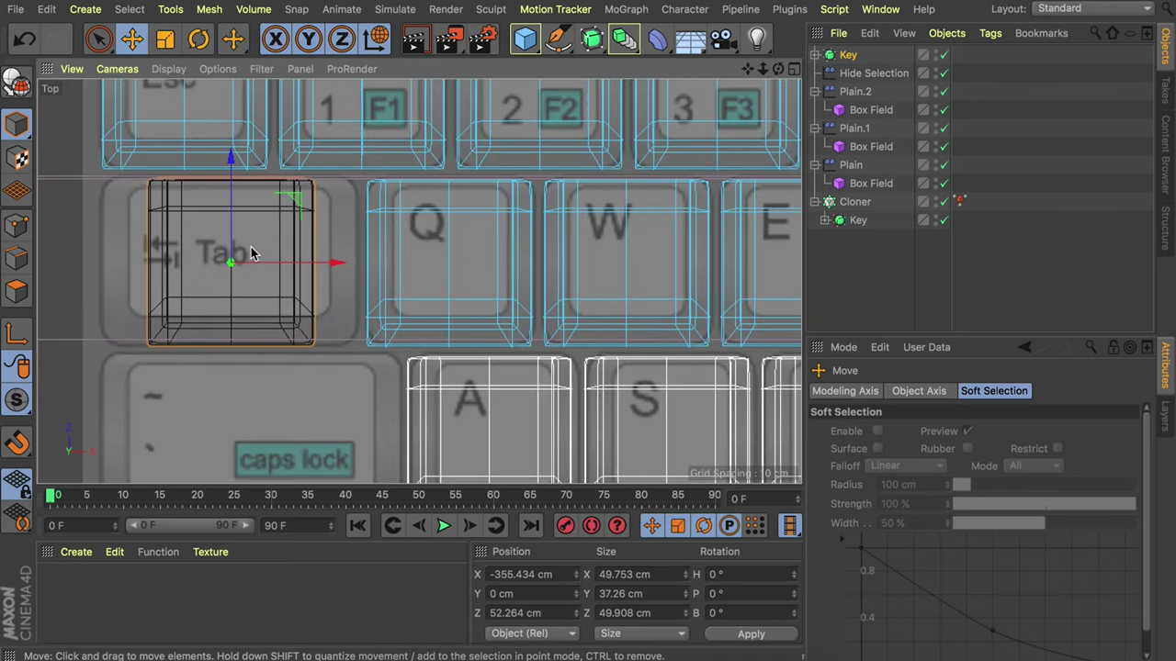
alt+middle_drag(255, 253, 328, 247)
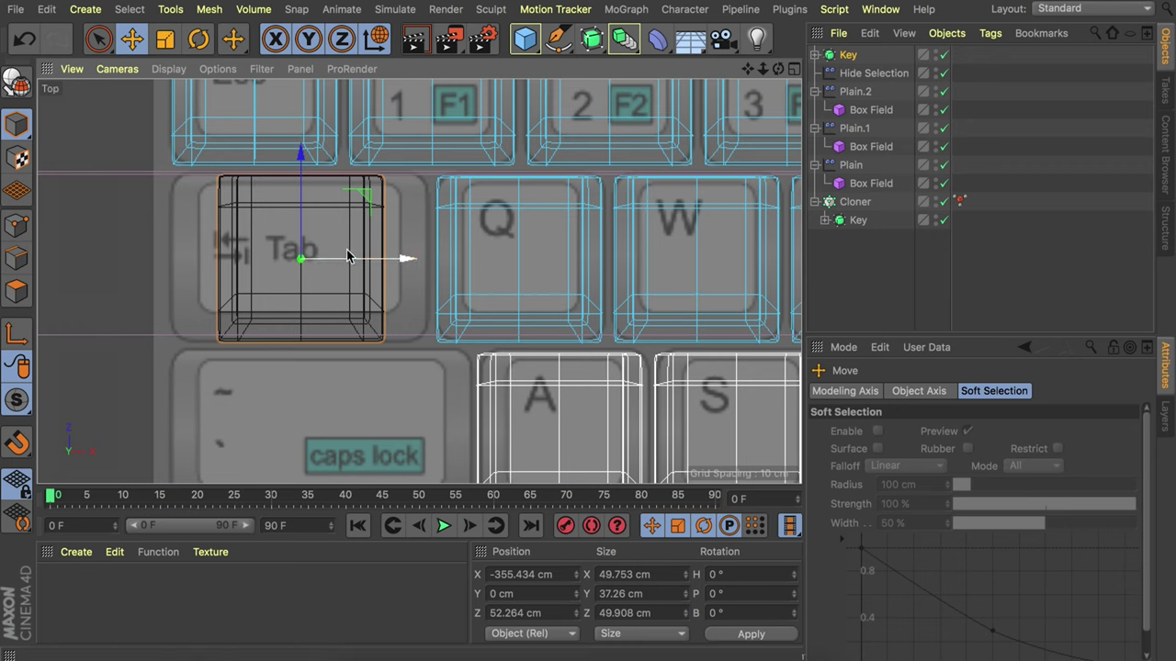
Widen the copied key's Cube to about 77.5 cm by moving its right and left side points to the Tab key's edges.
click(814, 54)
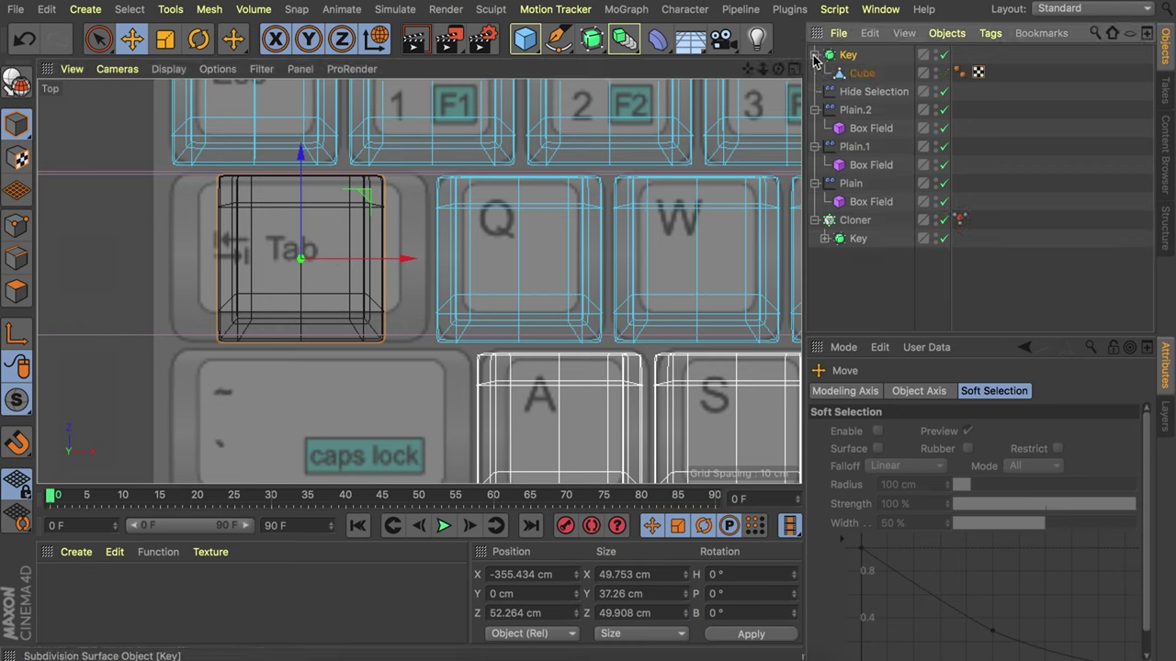
click(860, 73)
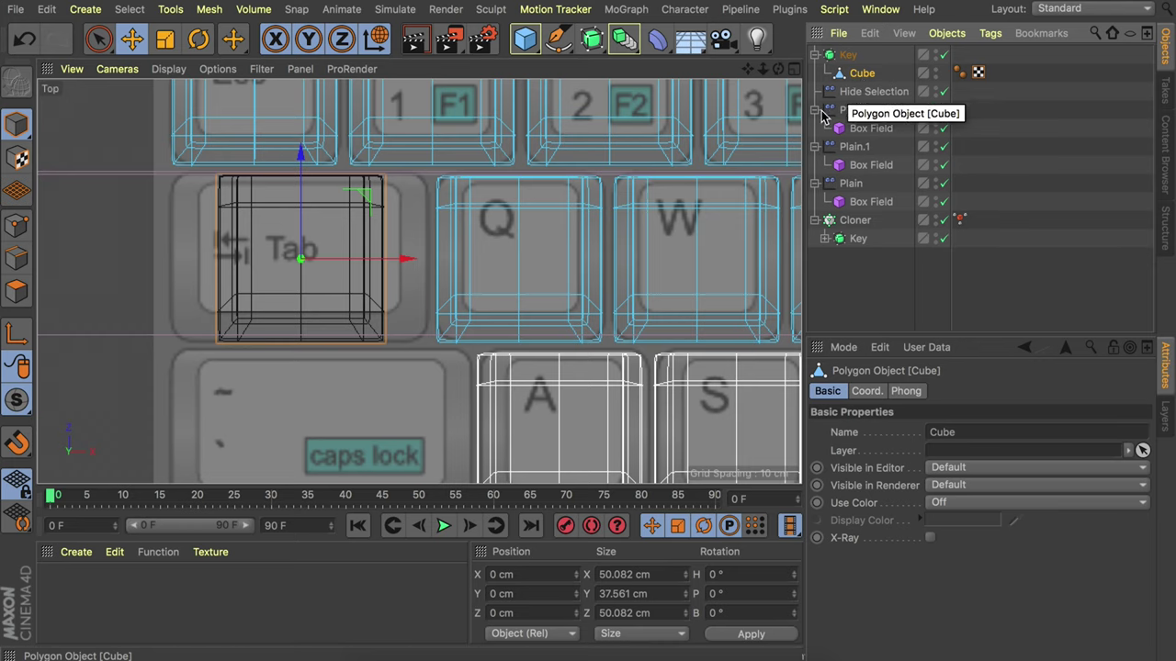
click(20, 228)
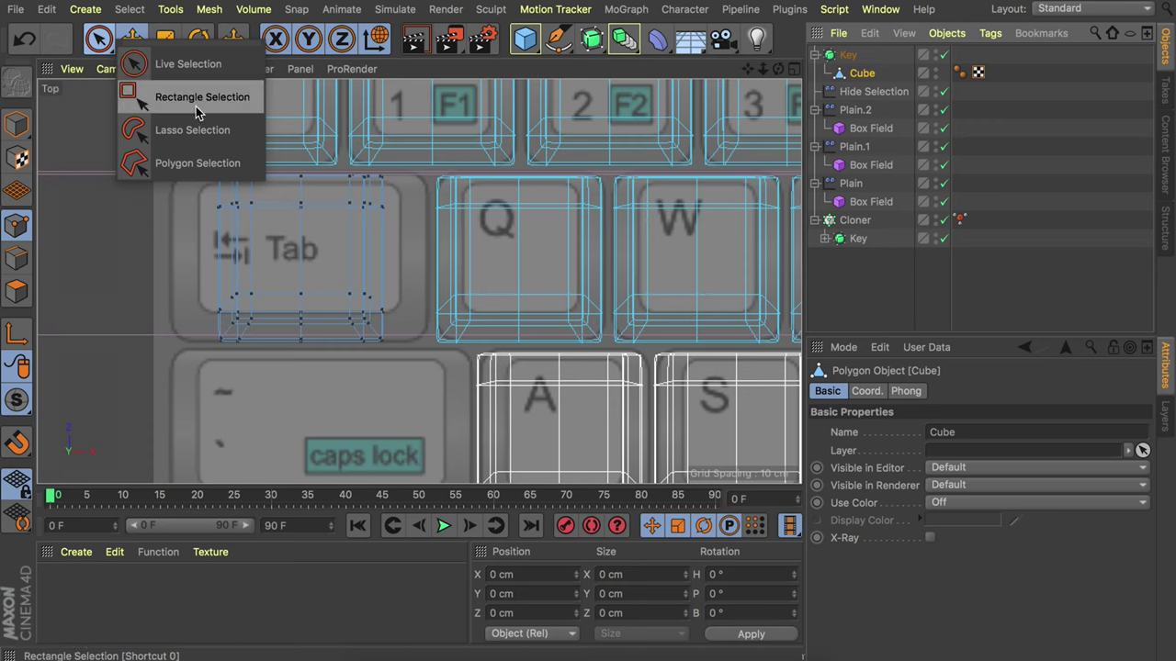
click(196, 111)
drag(439, 379, 328, 143)
drag(441, 266, 487, 263)
drag(182, 144, 275, 391)
drag(336, 263, 292, 264)
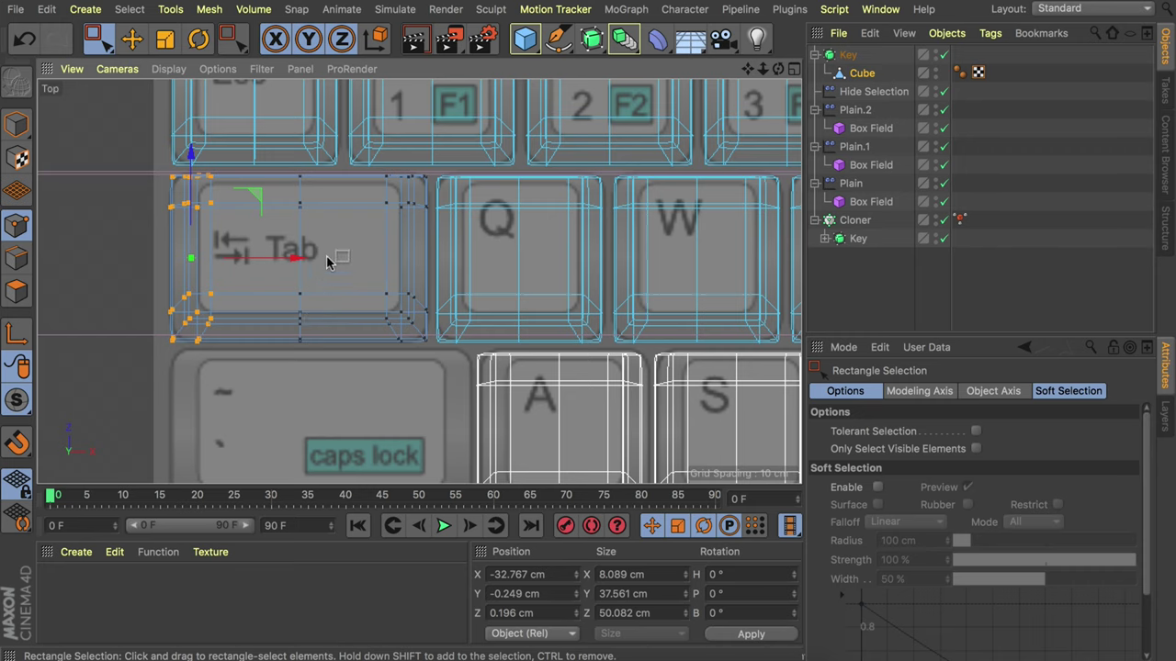
Duplicate the Tab key's Cube and move the copy down over the Caps Lock key, to about Z -51.7 cm.
alt+right_drag(327, 257, 311, 296)
alt+middle_drag(301, 273, 234, 215)
alt+right_drag(283, 208, 274, 215)
click(19, 123)
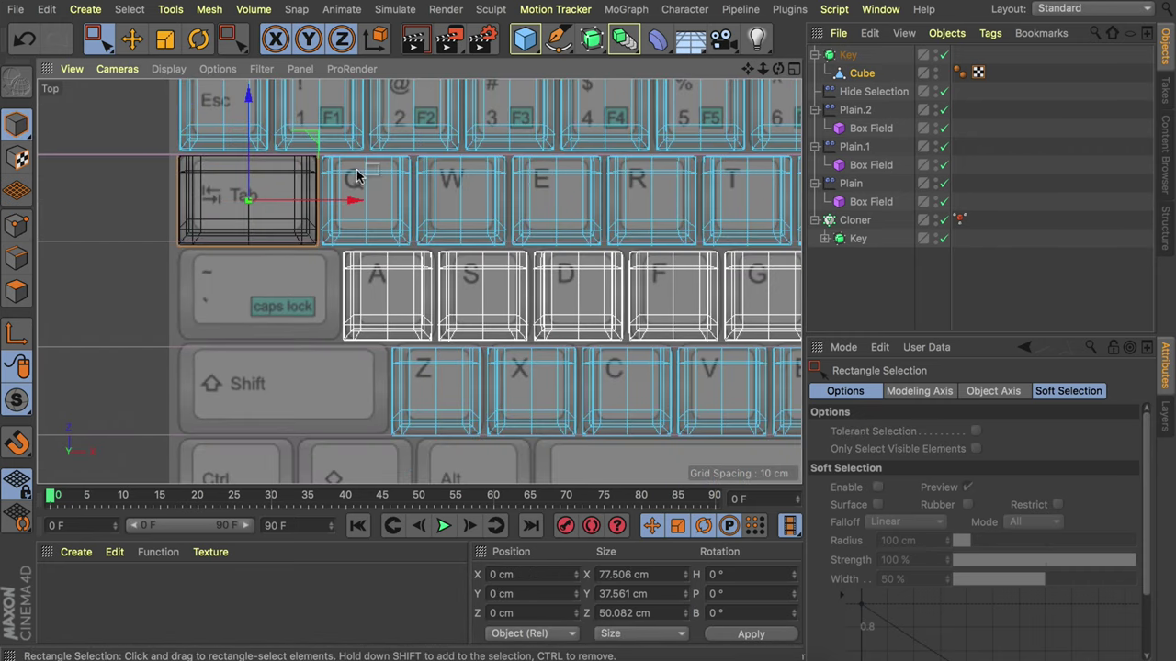
drag(243, 135, 251, 229)
alt+right_drag(248, 299, 303, 207)
drag(245, 177, 244, 189)
alt+right_drag(323, 211, 326, 234)
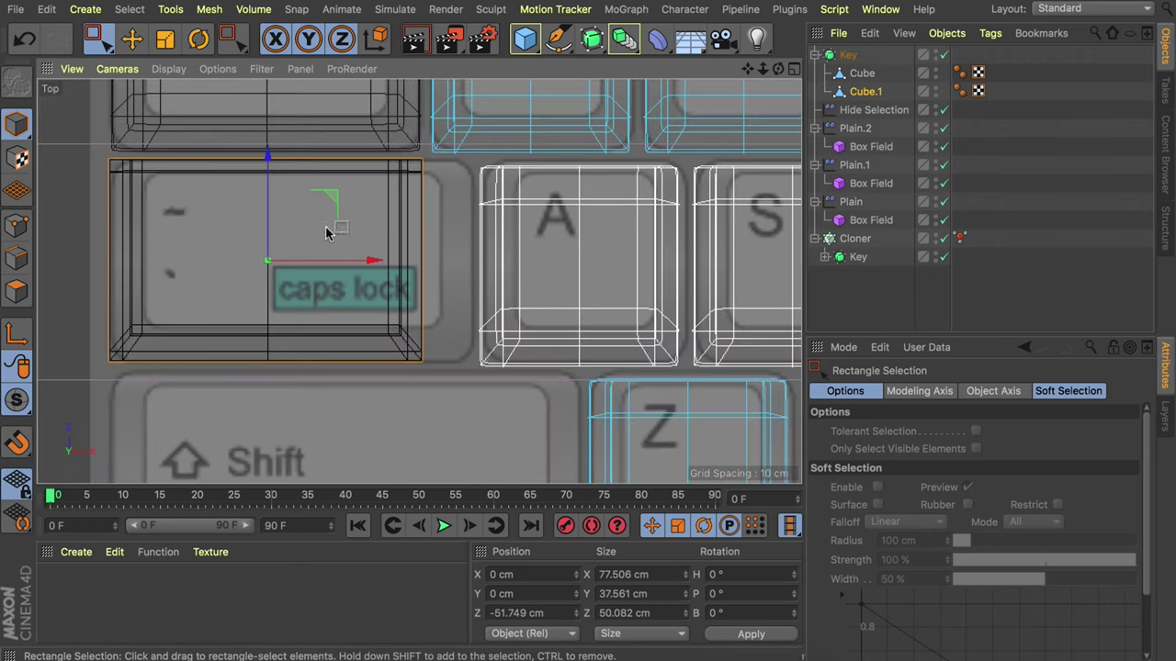
Widen Cube.1 to the Caps Lock key by moving its right side points outward and its middle points to about X 6 cm.
click(17, 225)
drag(363, 147, 460, 377)
drag(456, 263, 508, 270)
alt+right_drag(378, 326, 358, 354)
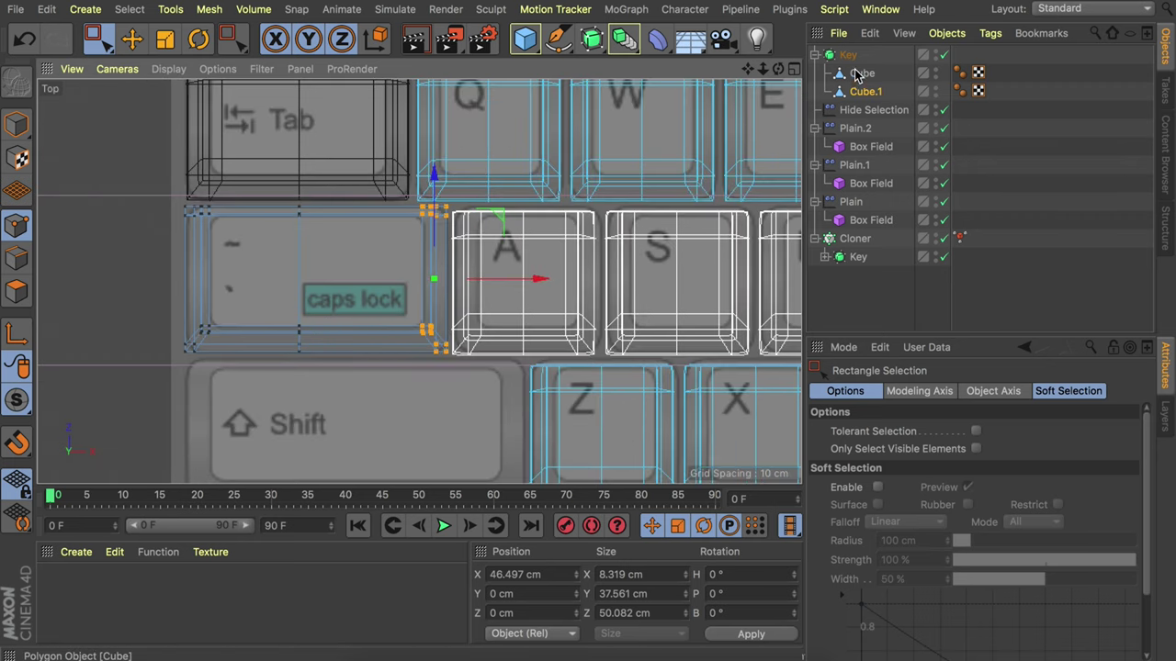
drag(271, 377, 368, 188)
drag(336, 280, 353, 282)
scroll(353, 284, down, 3)
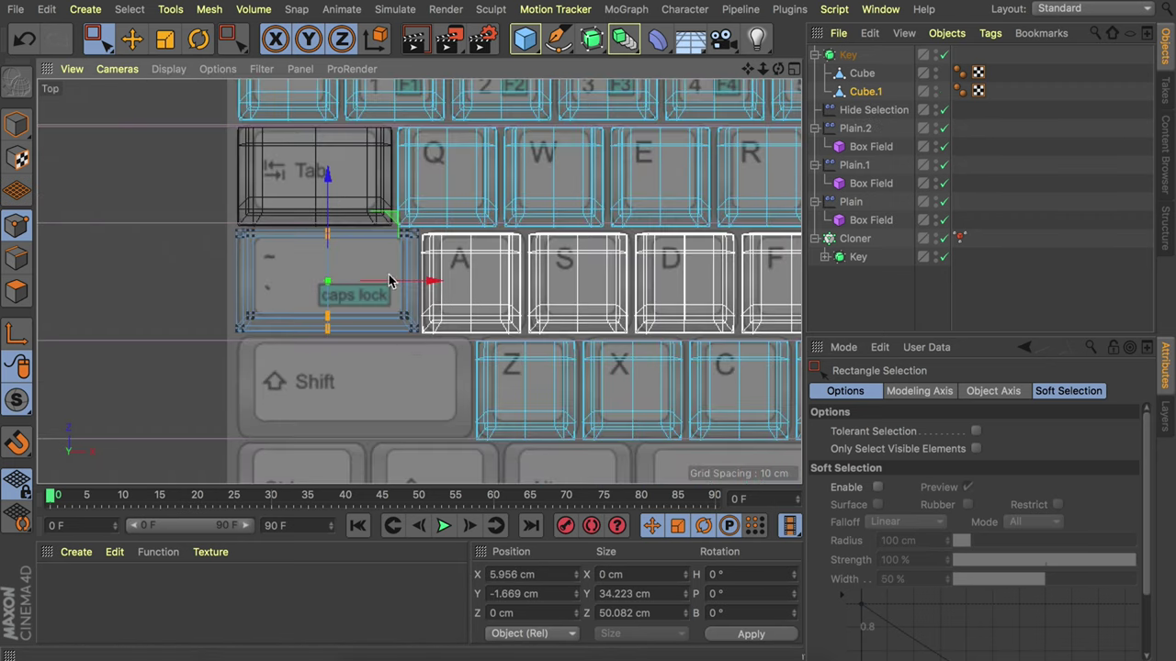
scroll(390, 281, down, 2)
scroll(582, 340, down, 3)
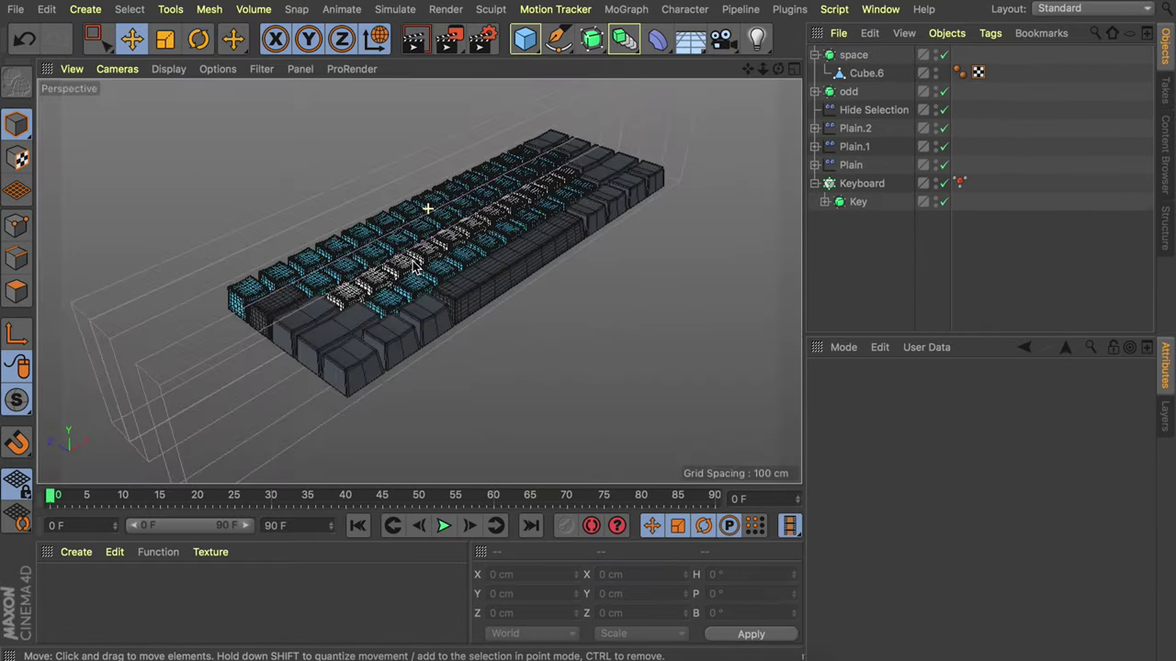
Give each of the key objects Cube.1 to Cube.13 inside odd its own parent Subdivision Surface.
alt+drag(415, 266, 364, 324)
alt+drag(431, 247, 413, 260)
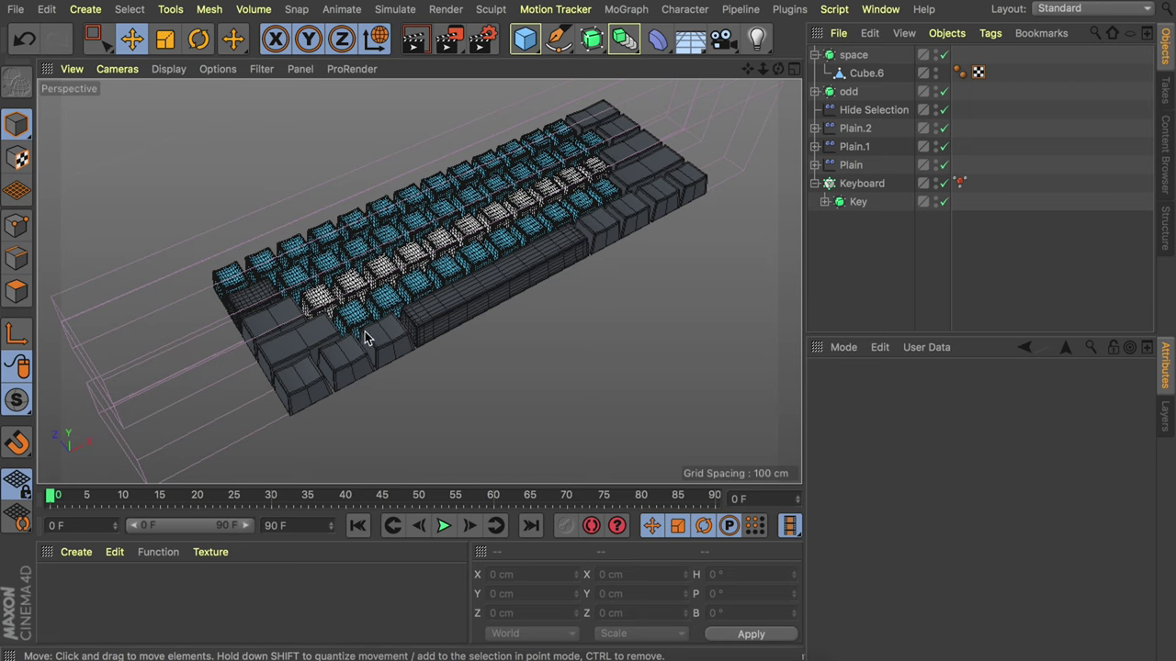
alt+right_drag(281, 328, 325, 262)
alt+drag(325, 261, 386, 262)
click(814, 91)
click(862, 109)
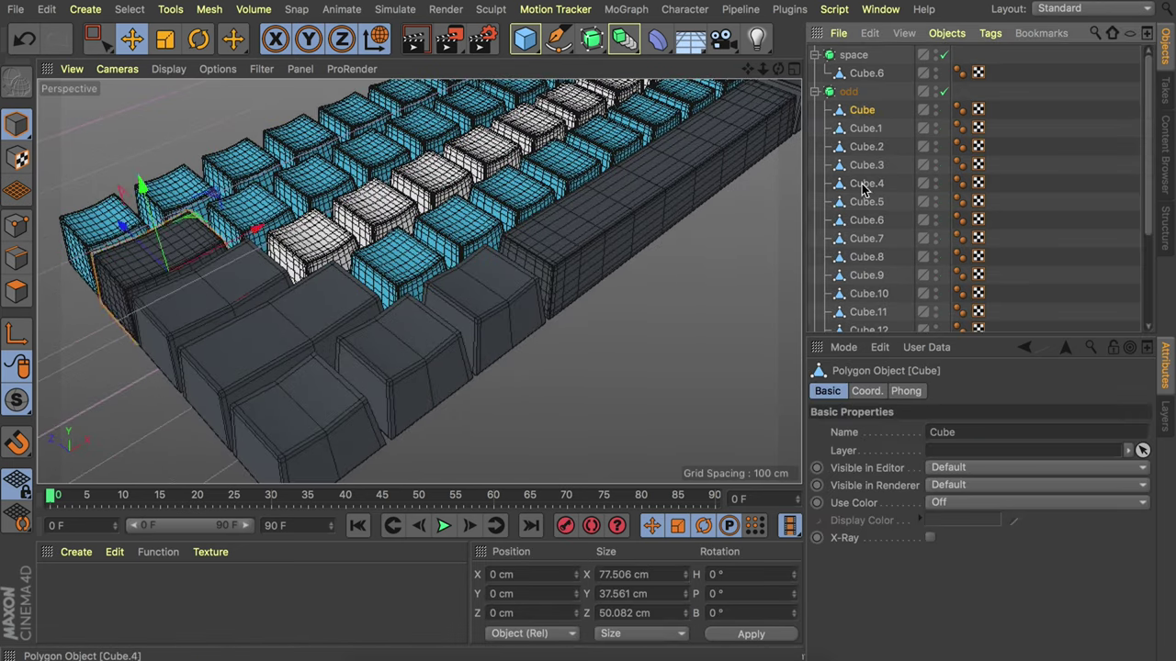
click(866, 127)
scroll(867, 188, down, 3)
shift+click(868, 212)
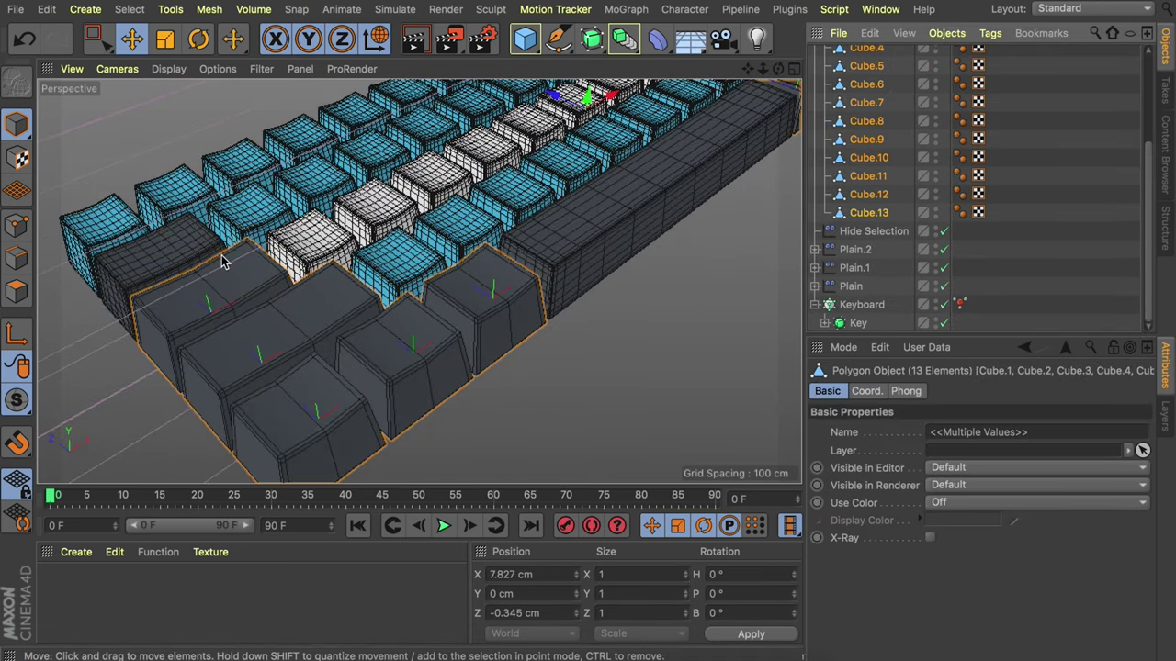
alt+drag(608, 199, 566, 249)
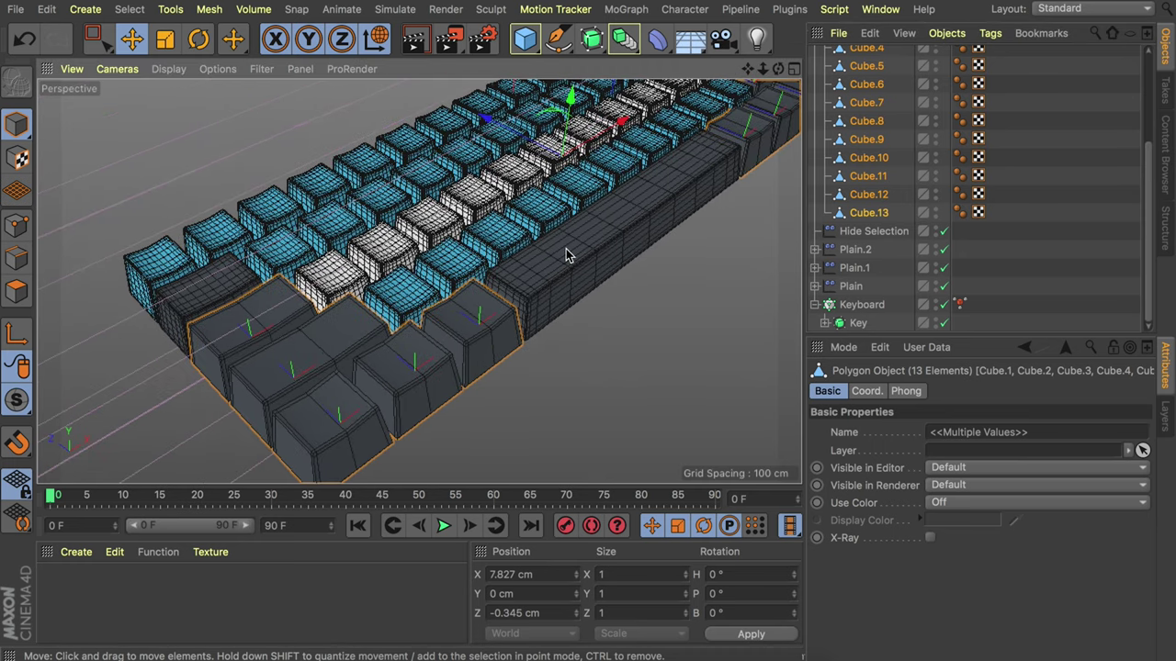
scroll(889, 143, up, 2)
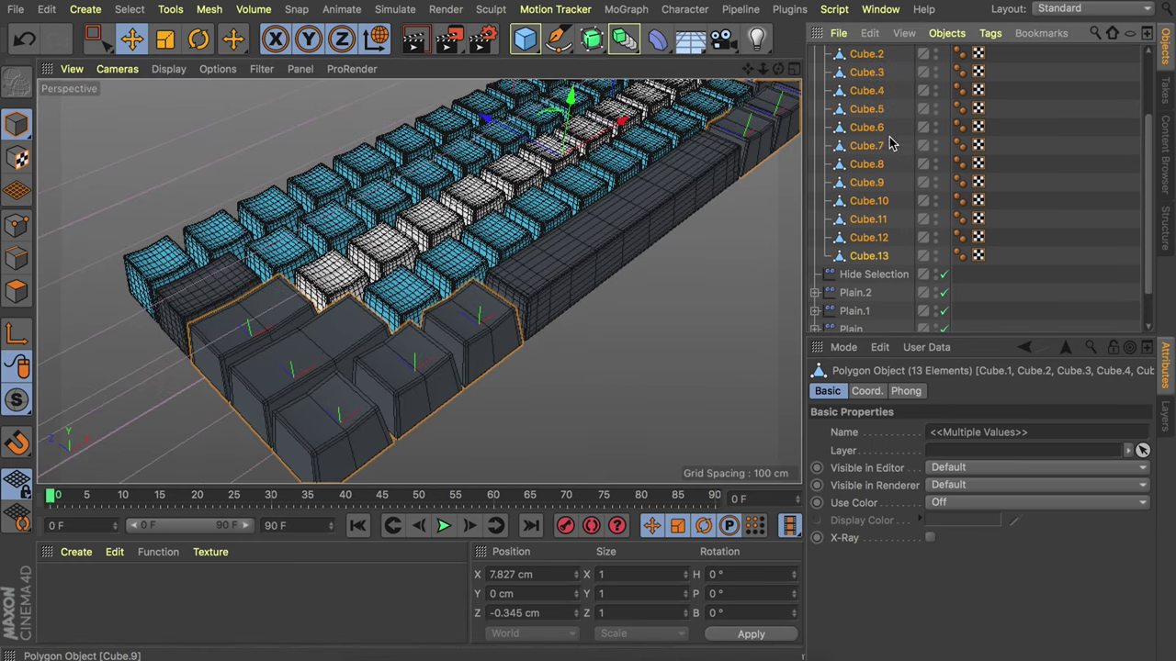
alt+click(594, 42)
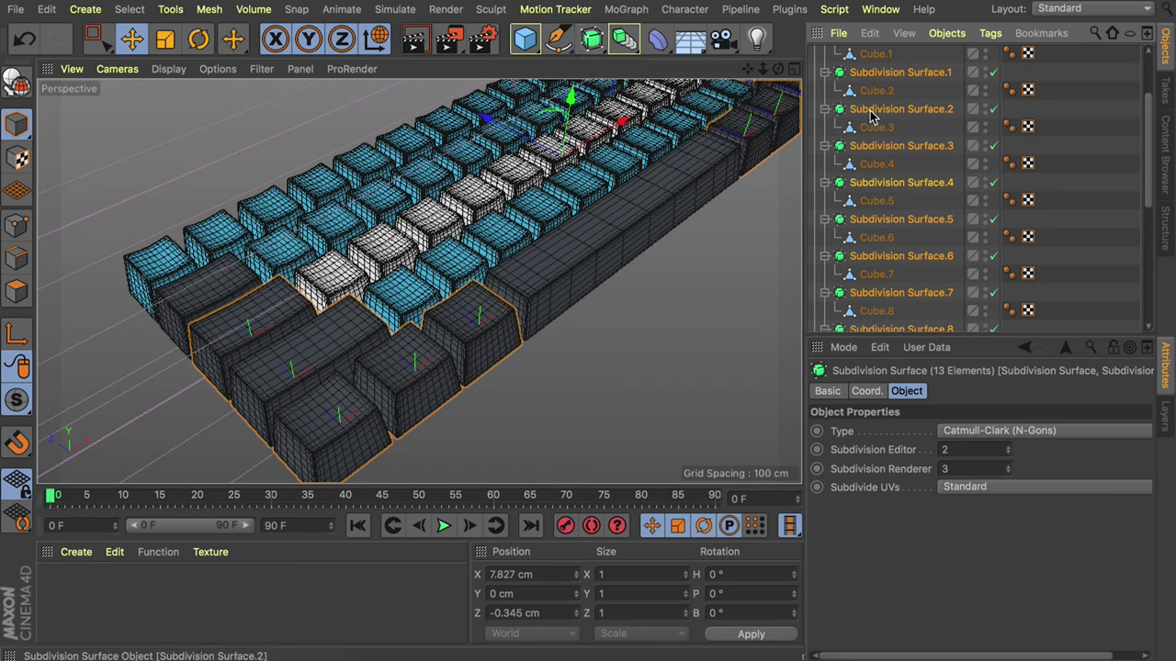
Move the thirteen new Subdivision Surfaces out of odd to the top level and group them in a null.
scroll(873, 119, up, 3)
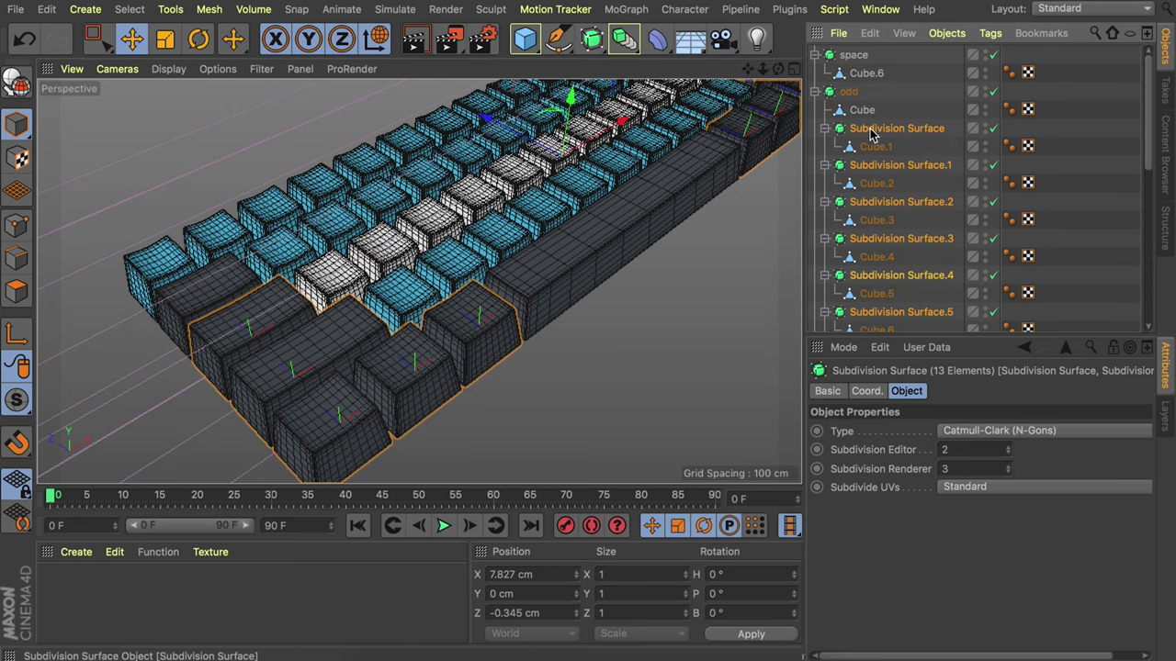
drag(870, 133, 857, 137)
drag(813, 85, 849, 55)
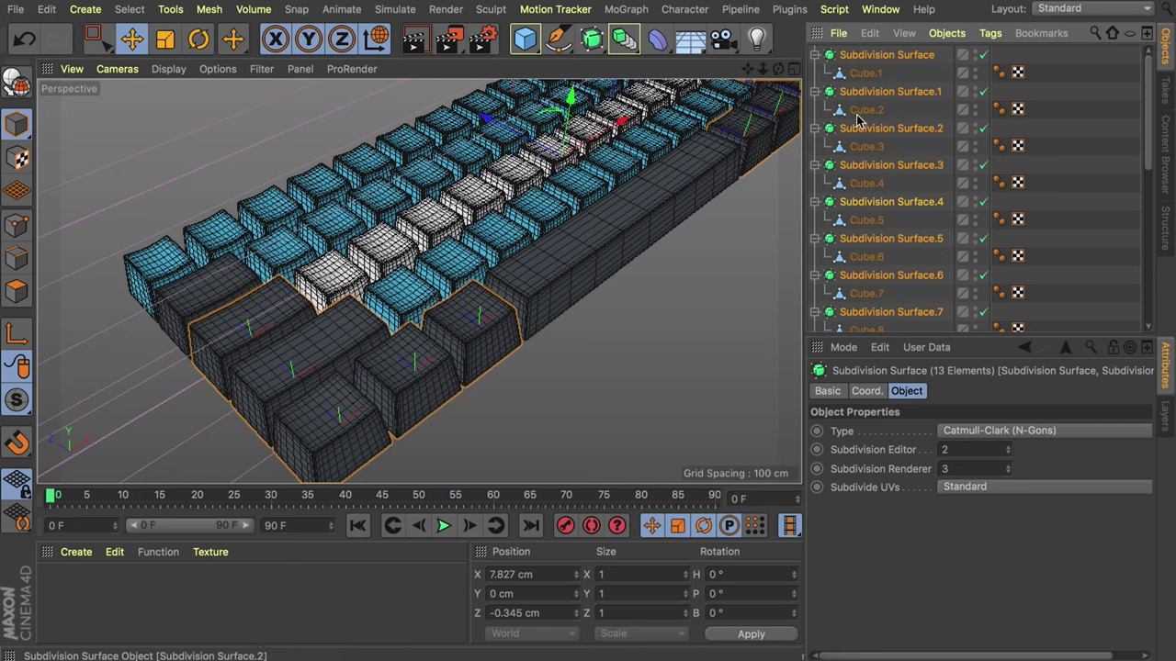
scroll(1056, 137, down, 5)
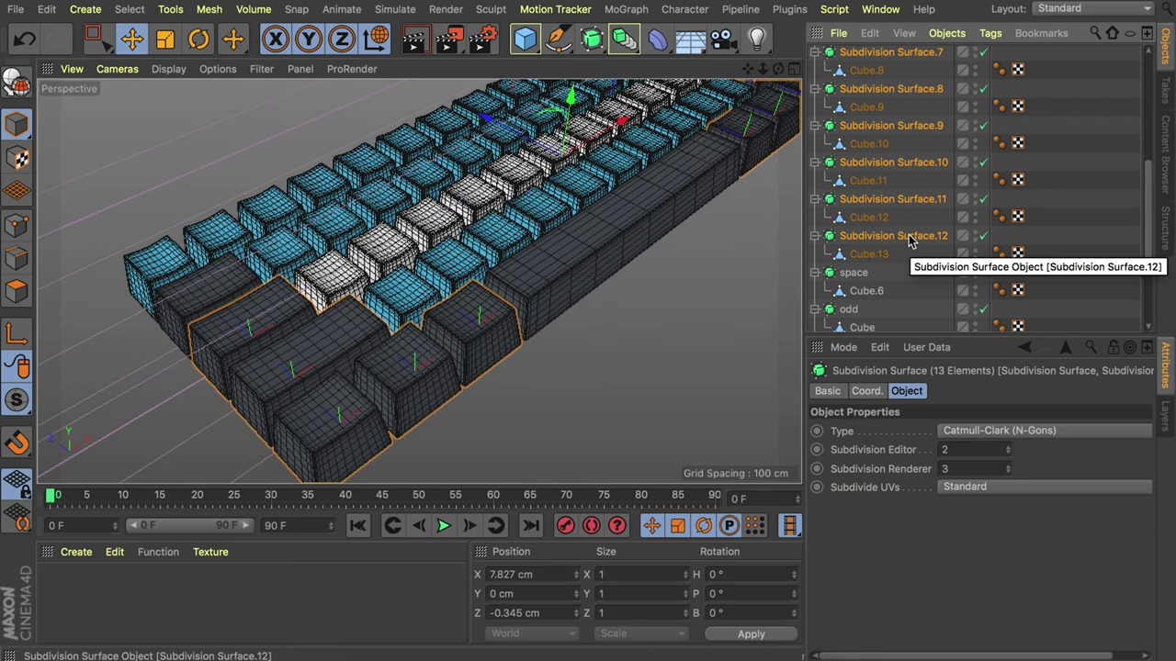
key(alt+g)
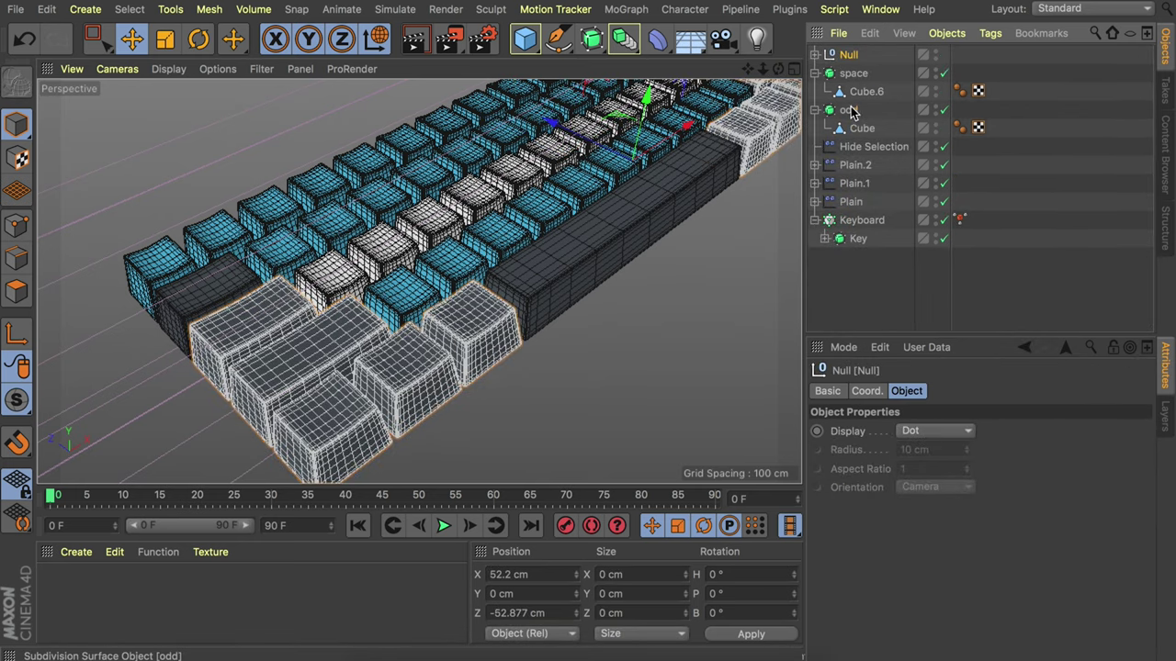
Put the odd object into the null, rename the null Odd shapes, and collapse the Odd shapes and space hierarchies.
drag(853, 57, 854, 60)
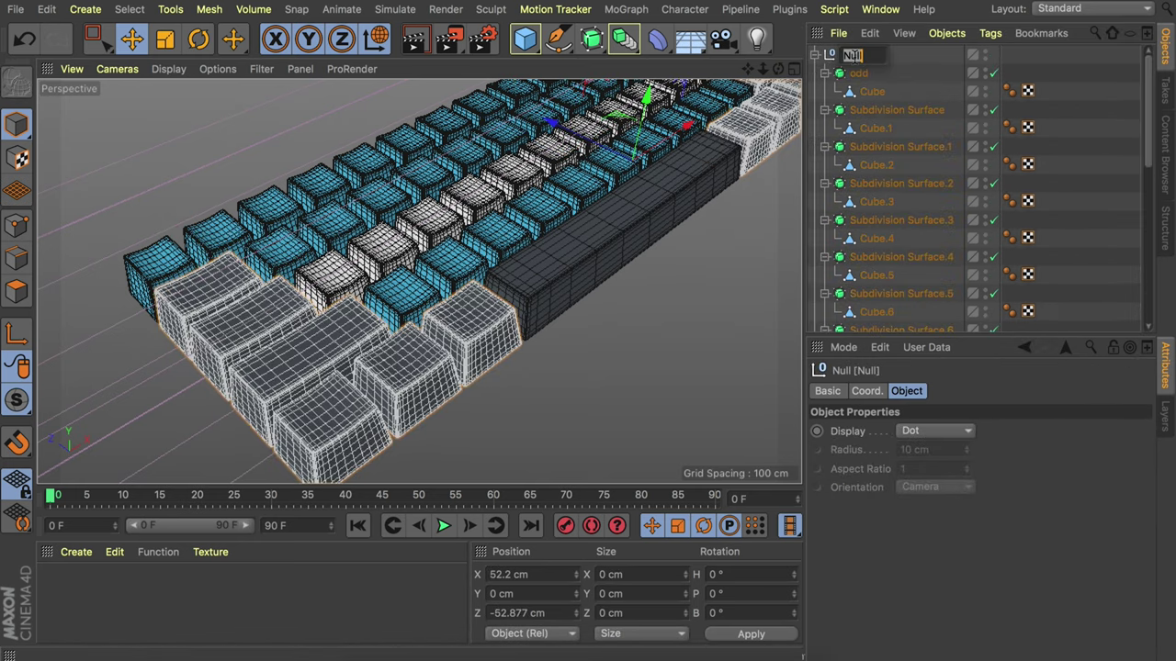
key(Escape)
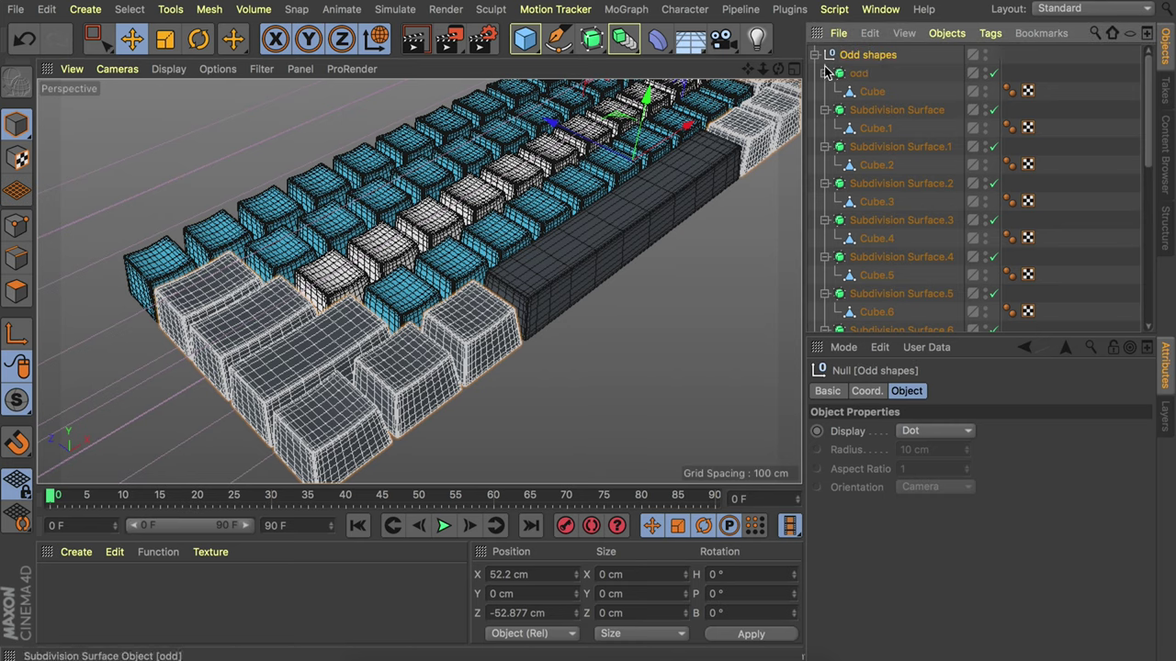
click(815, 54)
click(815, 74)
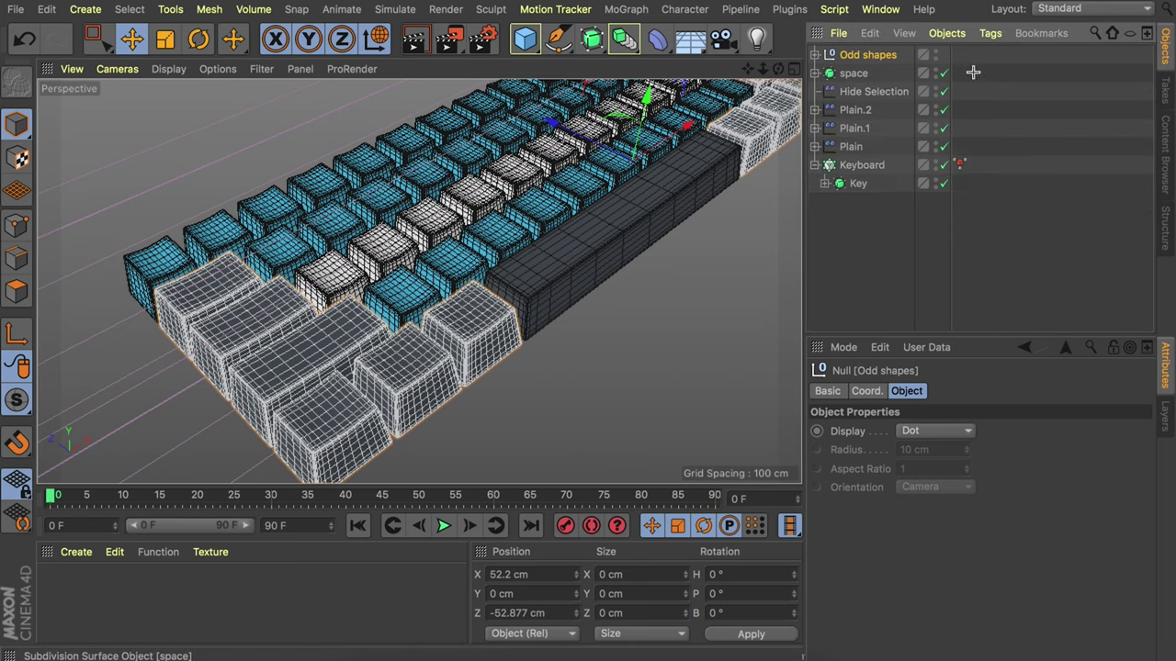
click(973, 73)
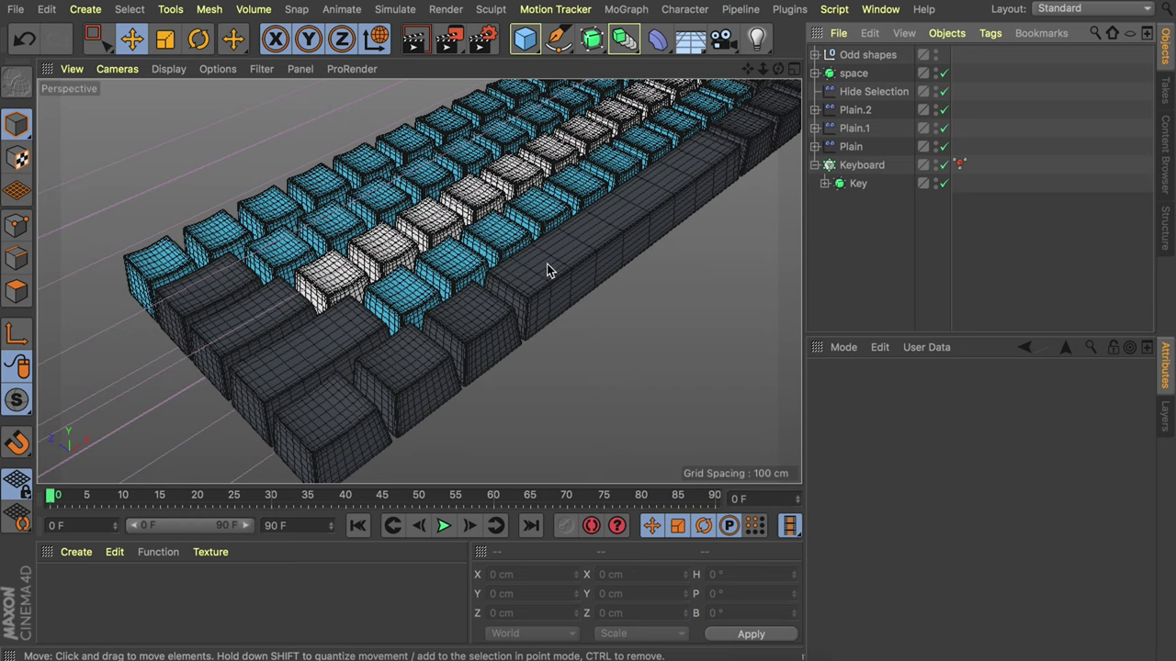
Add a Cube for the keyboard base, flatten it to about 39.6 cm and lower it to about Y -103.4 cm.
alt+drag(533, 264, 518, 229)
alt+middle_drag(517, 229, 432, 249)
scroll(431, 249, down, 3)
alt+drag(431, 254, 453, 300)
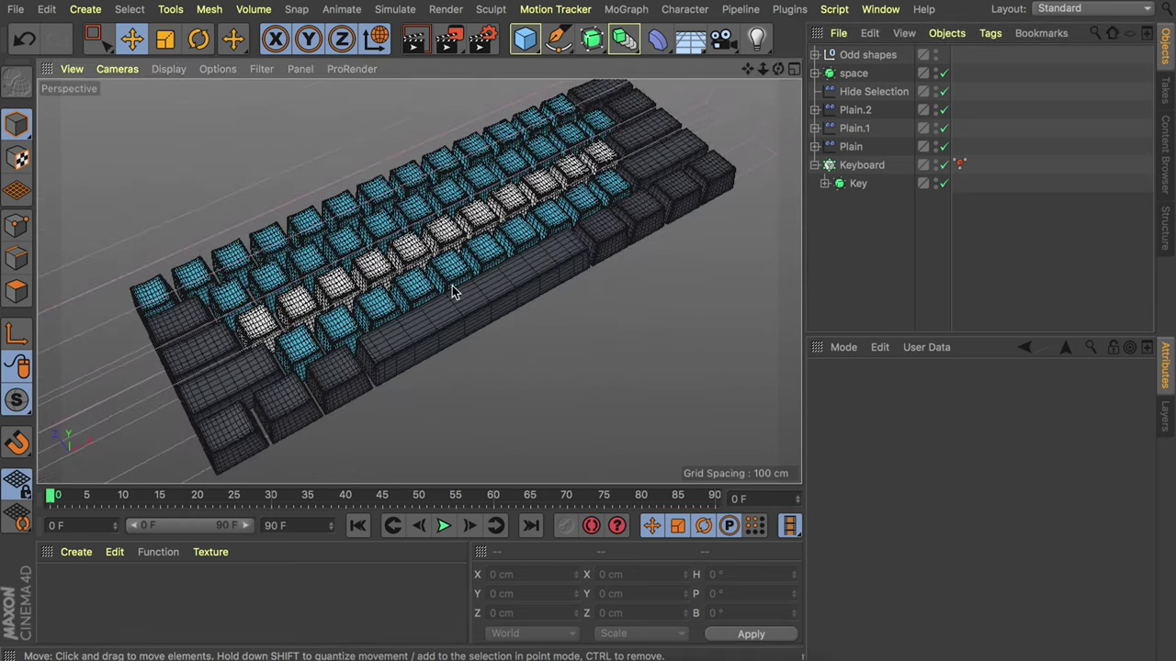
alt+drag(370, 327, 404, 294)
click(525, 37)
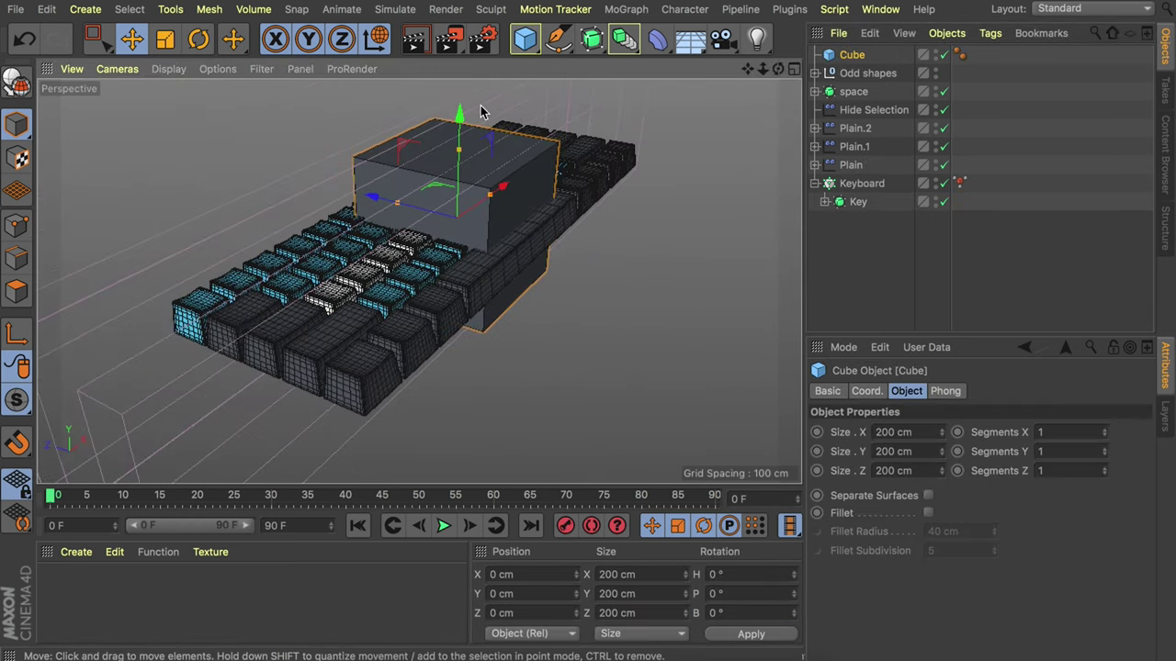
drag(459, 150, 509, 150)
scroll(459, 193, up, 3)
drag(449, 173, 443, 282)
alt+drag(419, 283, 486, 157)
drag(463, 258, 421, 269)
Resize the base cube to slightly overlap the key layout, about 820 cm in X and 284.4 cm in Z.
middle_click(448, 190)
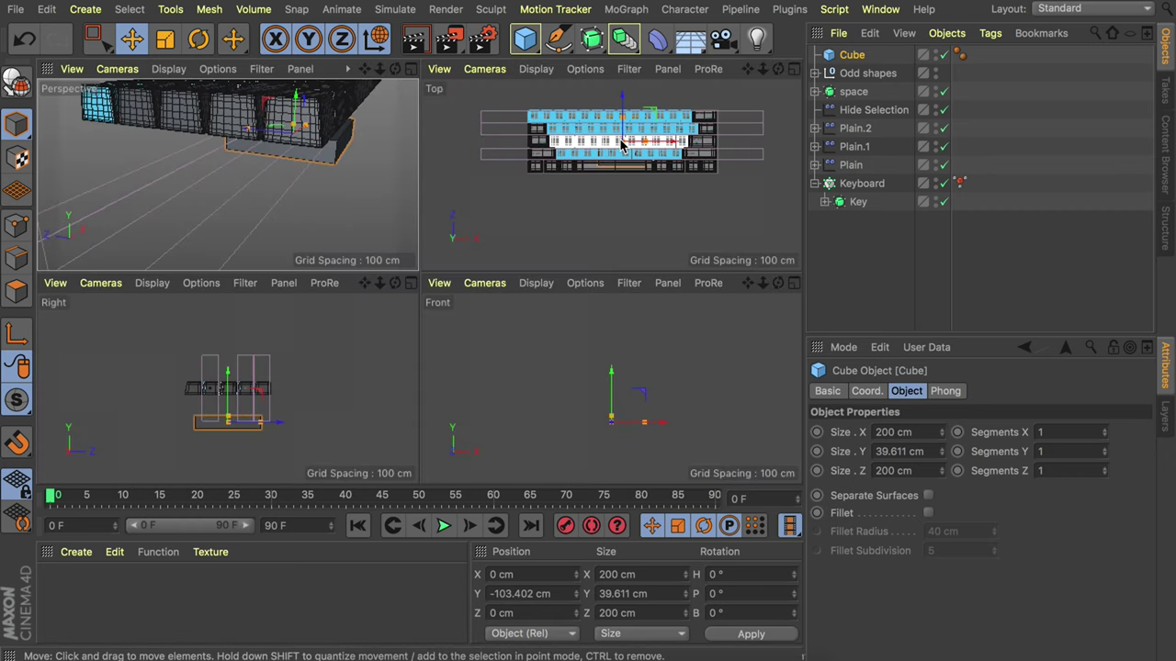
middle_click(441, 246)
scroll(441, 246, up, 4)
drag(443, 117, 450, 85)
scroll(526, 263, down, 4)
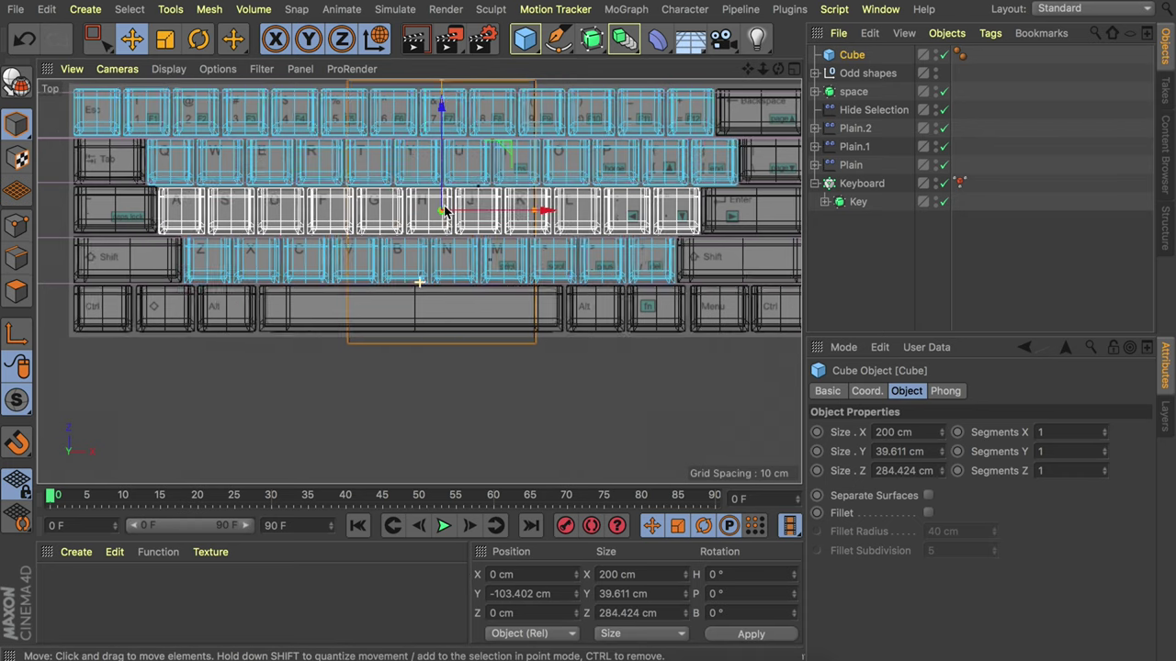
drag(526, 264, 761, 258)
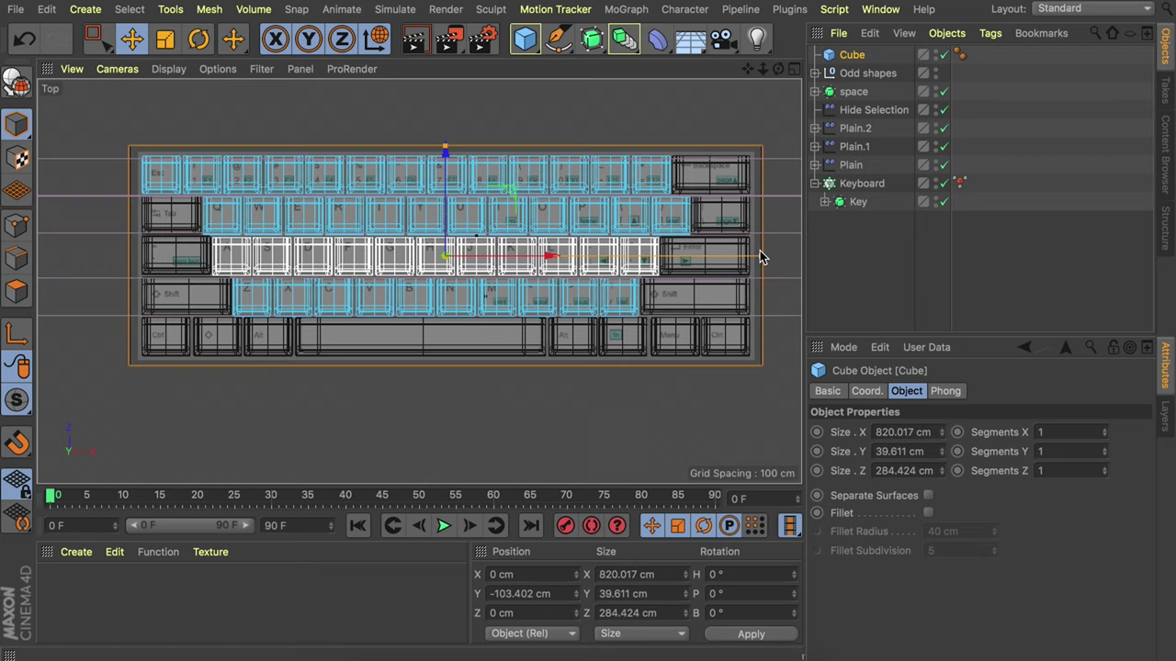
Raise the base cube to just under the keys at about Y -49.8 cm and thicken it to about 49.8 cm.
middle_click(438, 179)
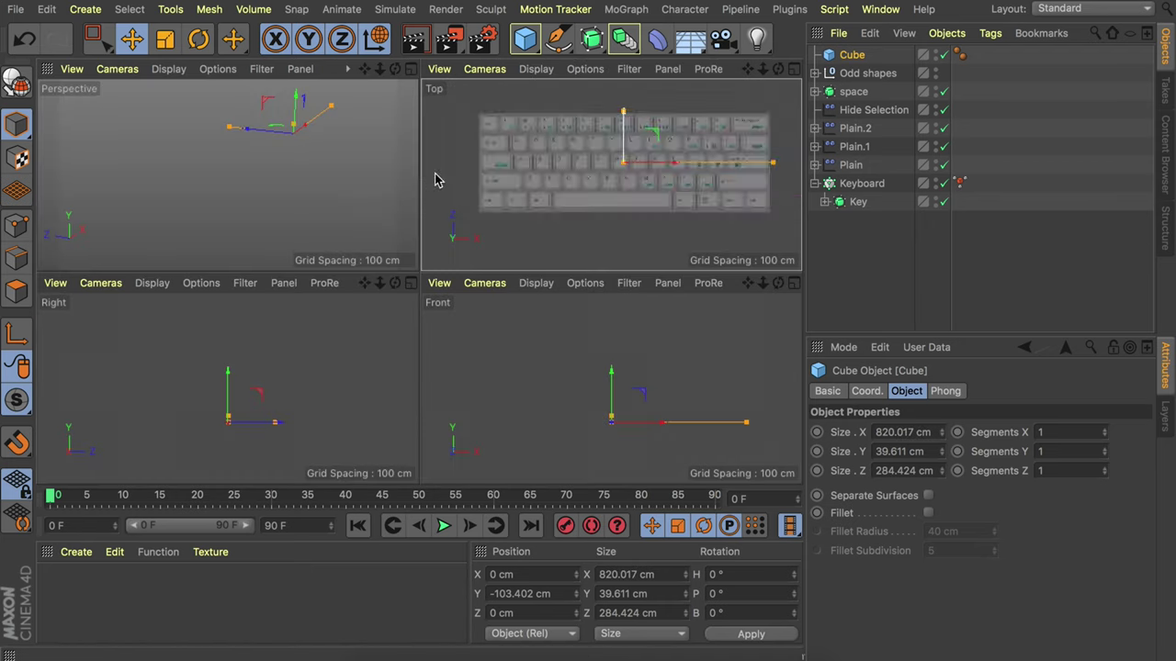
middle_click(307, 186)
alt+drag(396, 254, 436, 324)
mouse_move(444, 268)
alt+mouse_down()
mouse_move(401, 294)
mouse_move(443, 248)
alt+mouse_up()
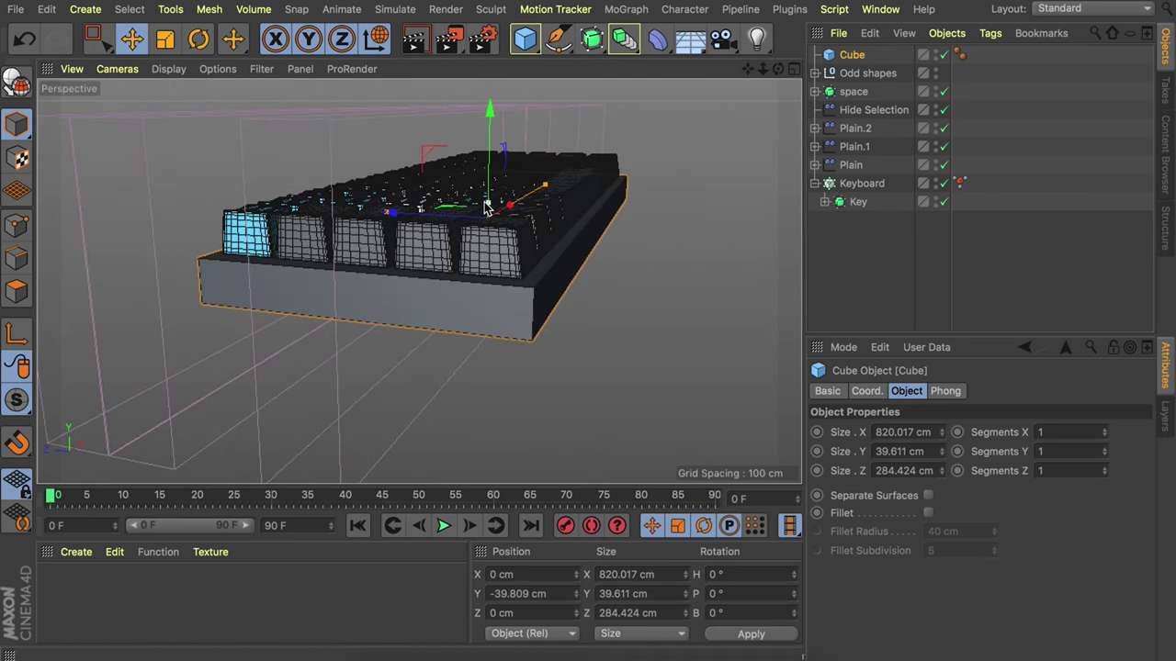
drag(492, 207, 488, 175)
alt+drag(489, 261, 442, 217)
alt+drag(414, 271, 437, 276)
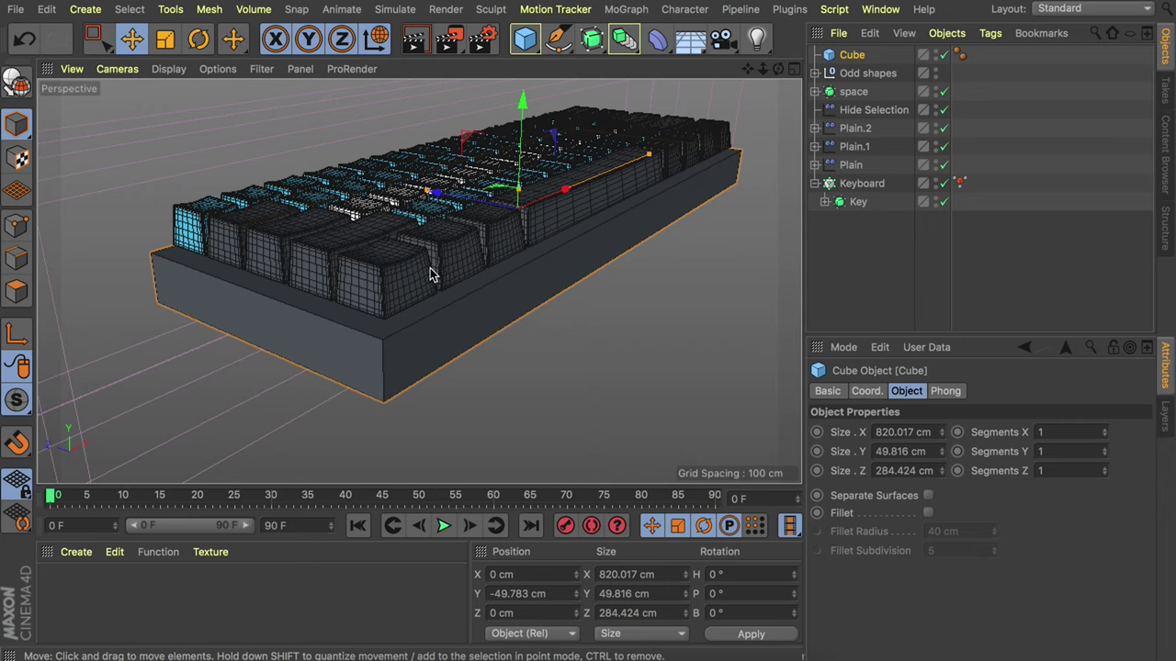
Make the base cube editable and cut a horizontal edge loop around its sides below mid-height.
key(c)
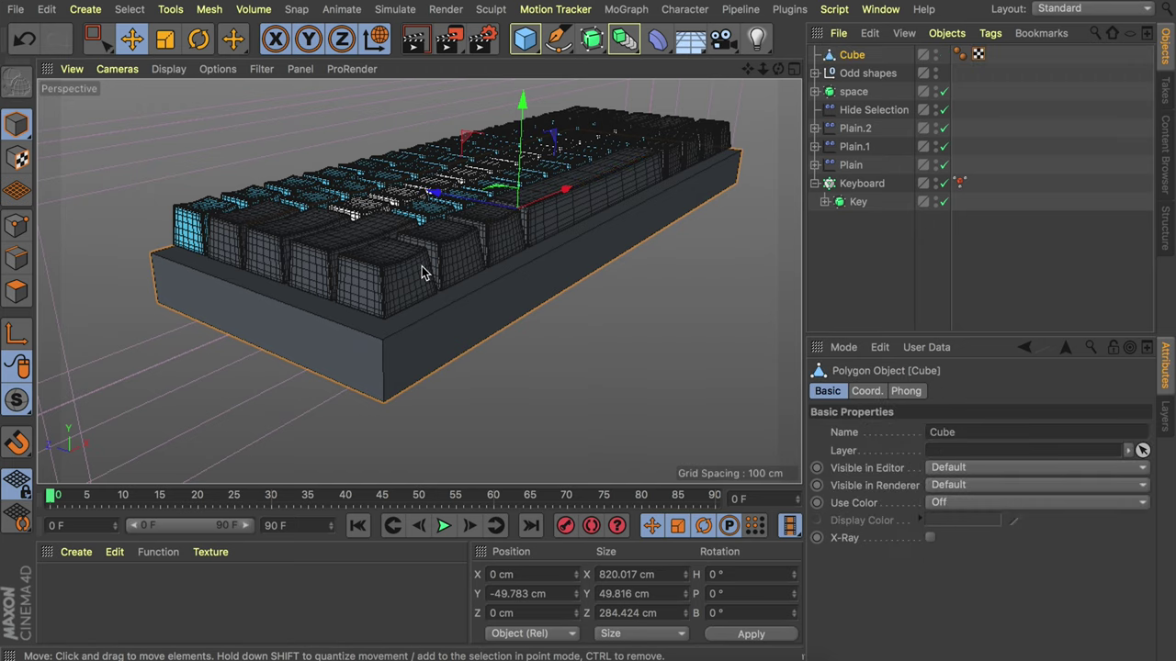
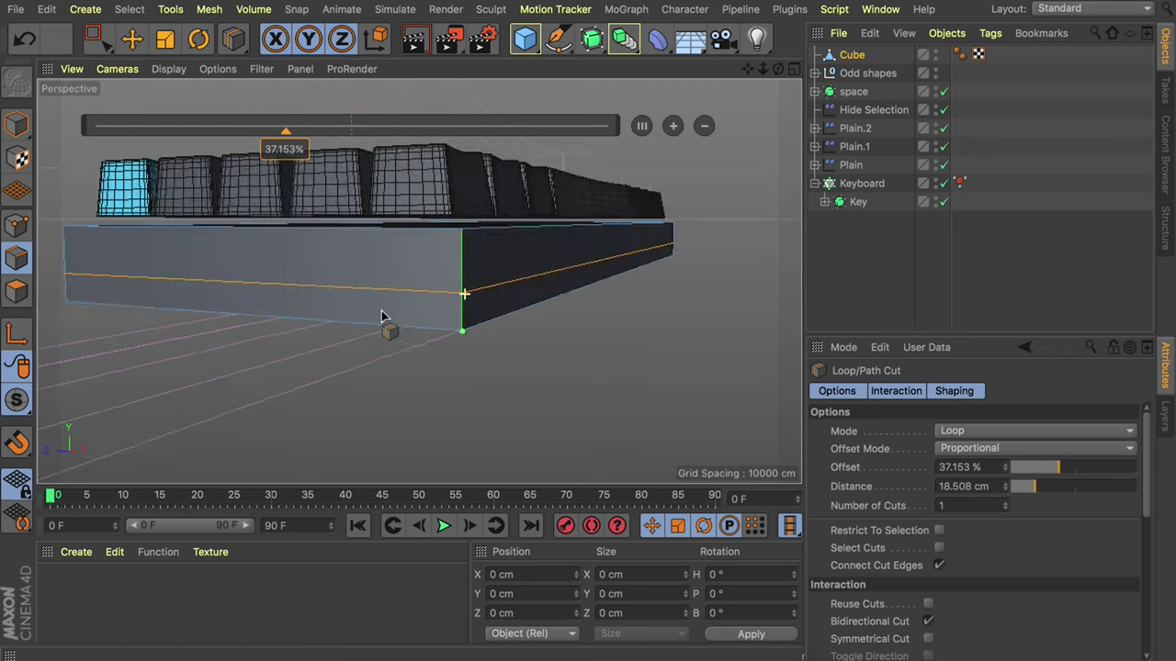
click(494, 306)
Select the base's new edge loop and scale it outward to about 833.8 cm in X and 298.1 cm in Z.
key(t)
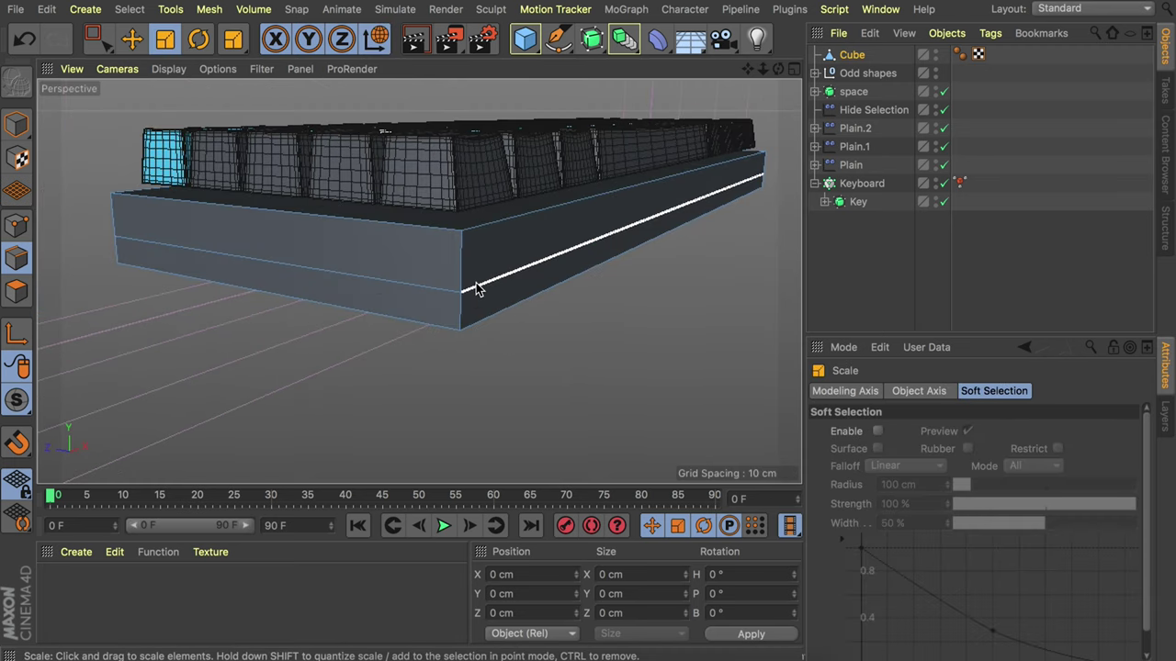
key(u)
key(l)
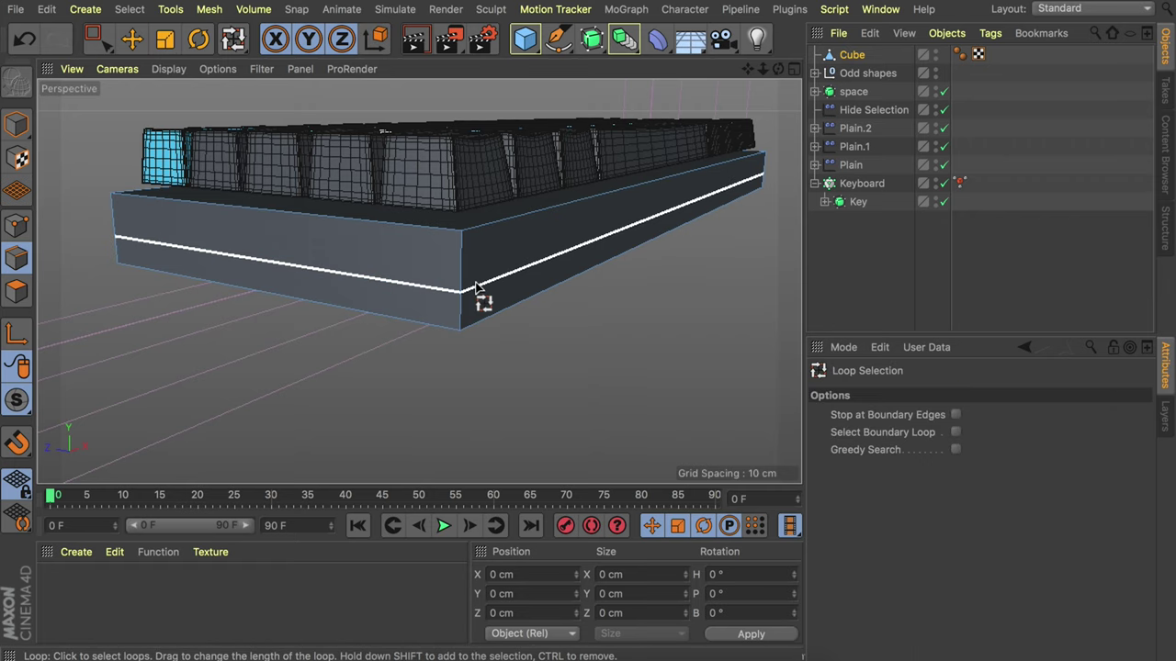
click(476, 287)
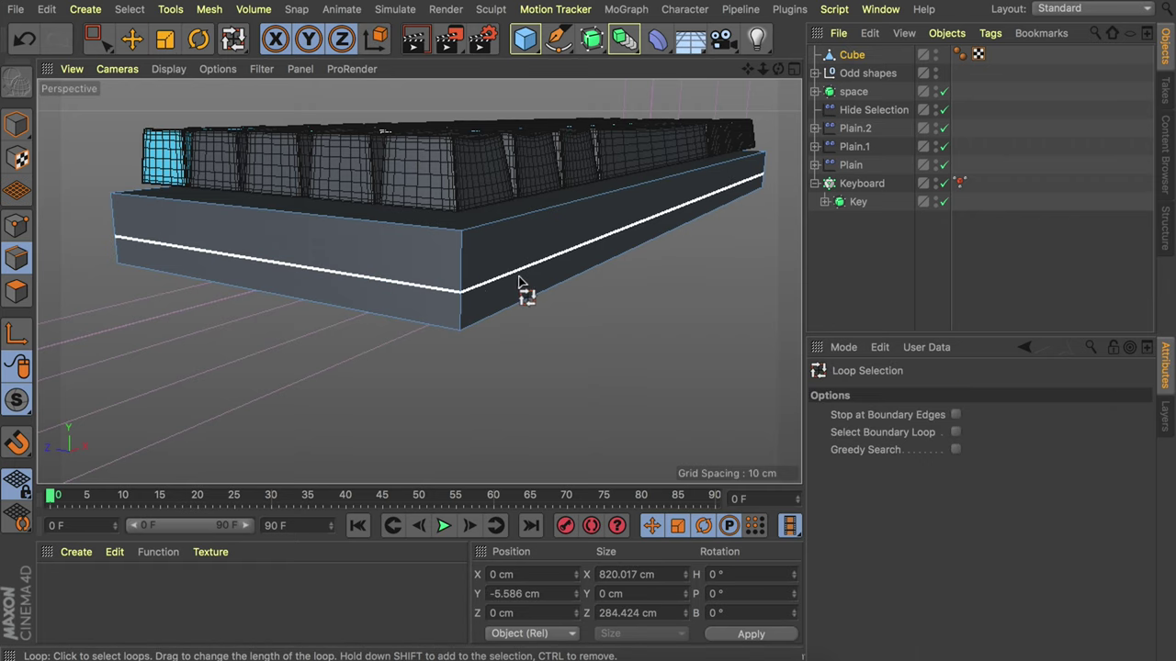
click(165, 38)
mouse_move(523, 241)
mouse_down()
mouse_move(551, 241)
mouse_move(330, 257)
mouse_move(522, 254)
mouse_up()
drag(767, 246, 735, 246)
alt+drag(651, 237, 541, 242)
drag(352, 232, 354, 237)
alt+drag(572, 270, 338, 280)
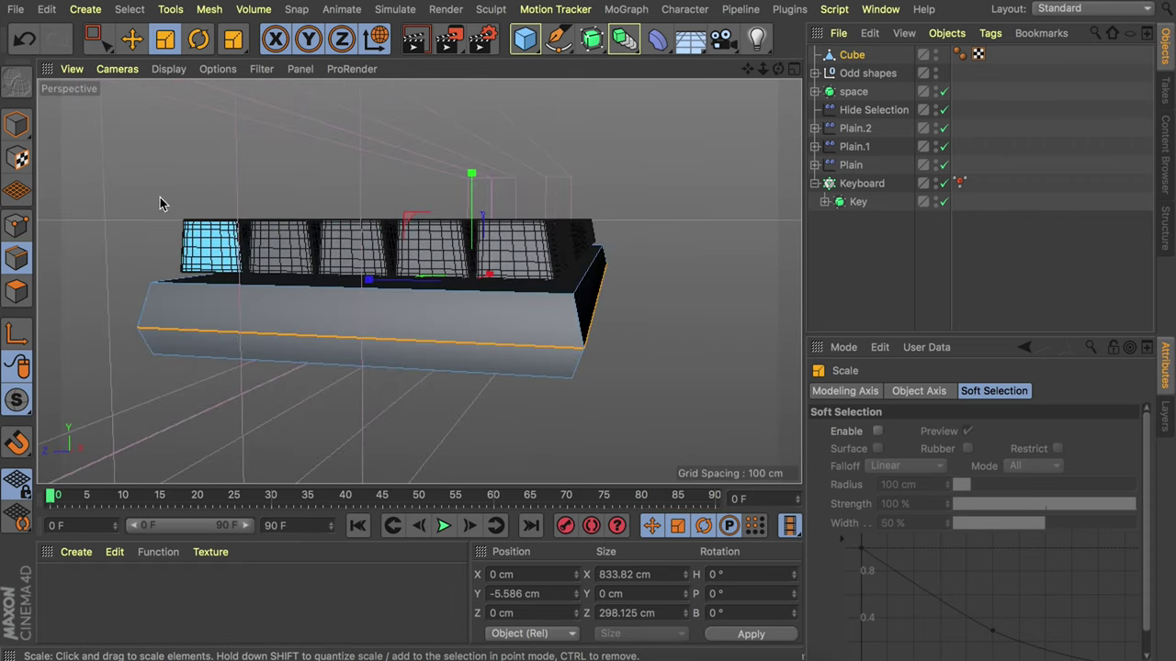
alt+drag(524, 325, 500, 318)
alt+right_drag(504, 312, 537, 308)
mouse_move(515, 297)
alt+mouse_down()
mouse_move(486, 304)
mouse_move(510, 318)
alt+mouse_up()
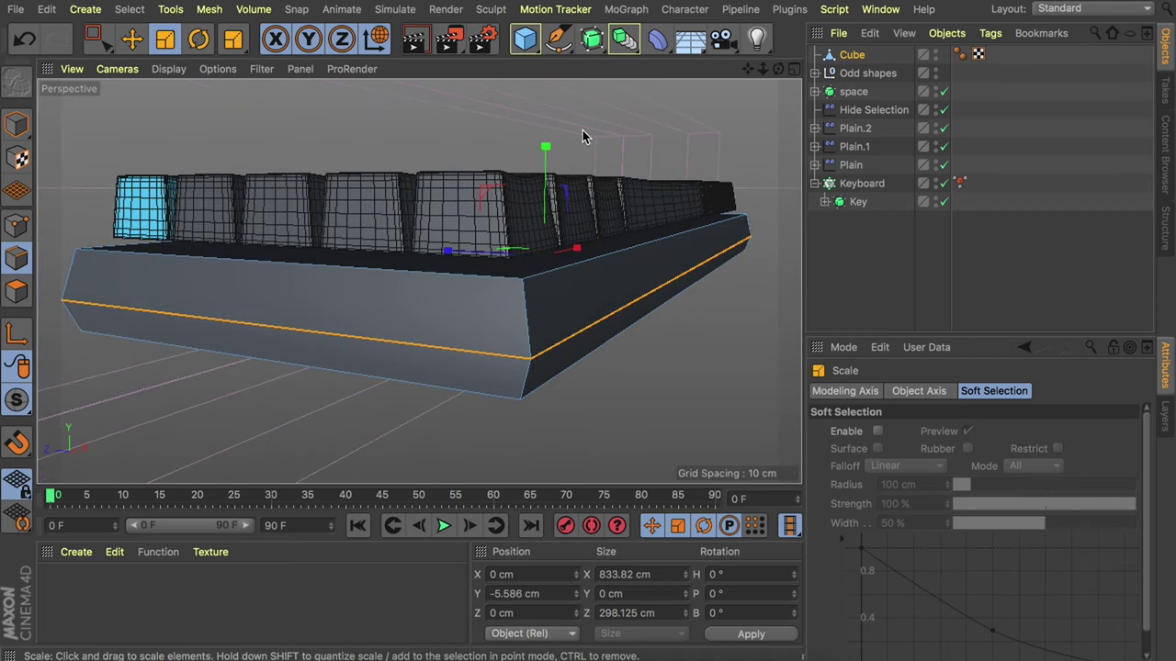
Place the base cube inside a Subdivision Surface and disable its smoothing.
alt+click(593, 39)
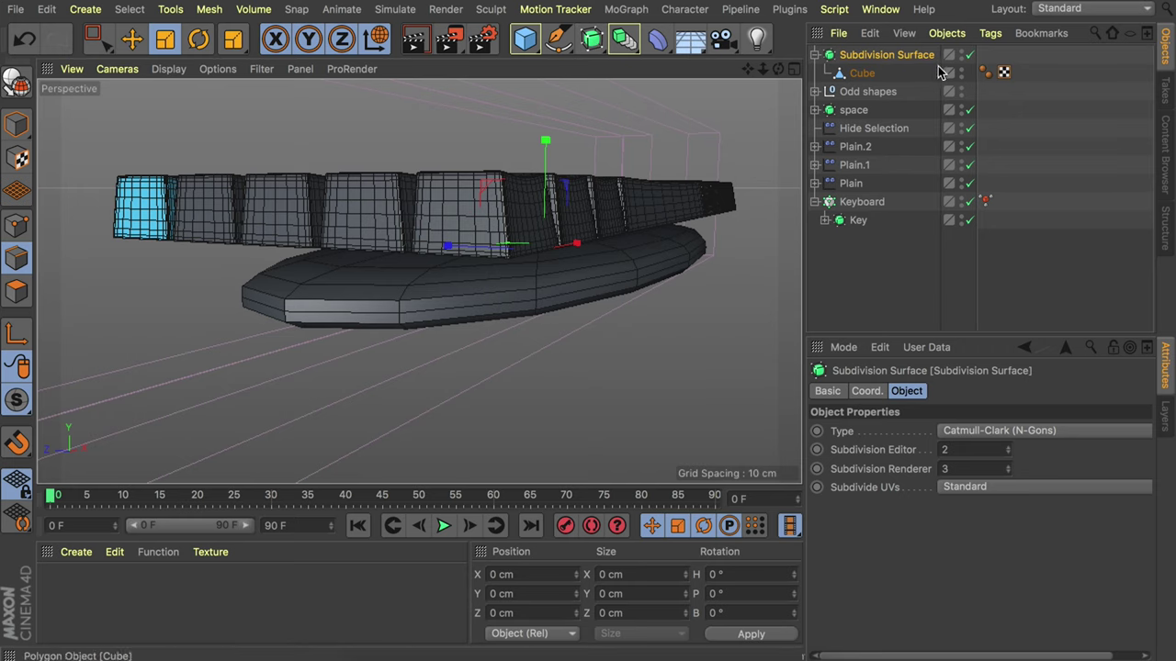
click(970, 55)
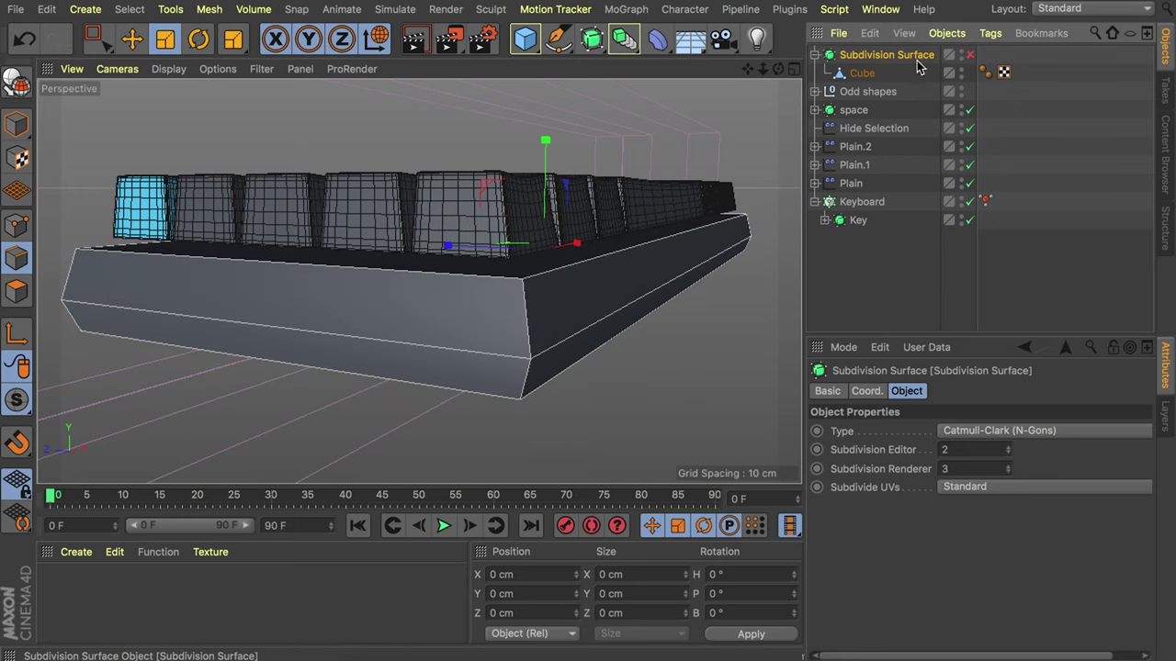
Cut horizontal support loops above and below the base's flared edge and near its bottom and top edges, checking the smoothing.
click(861, 73)
key(k)
key(l)
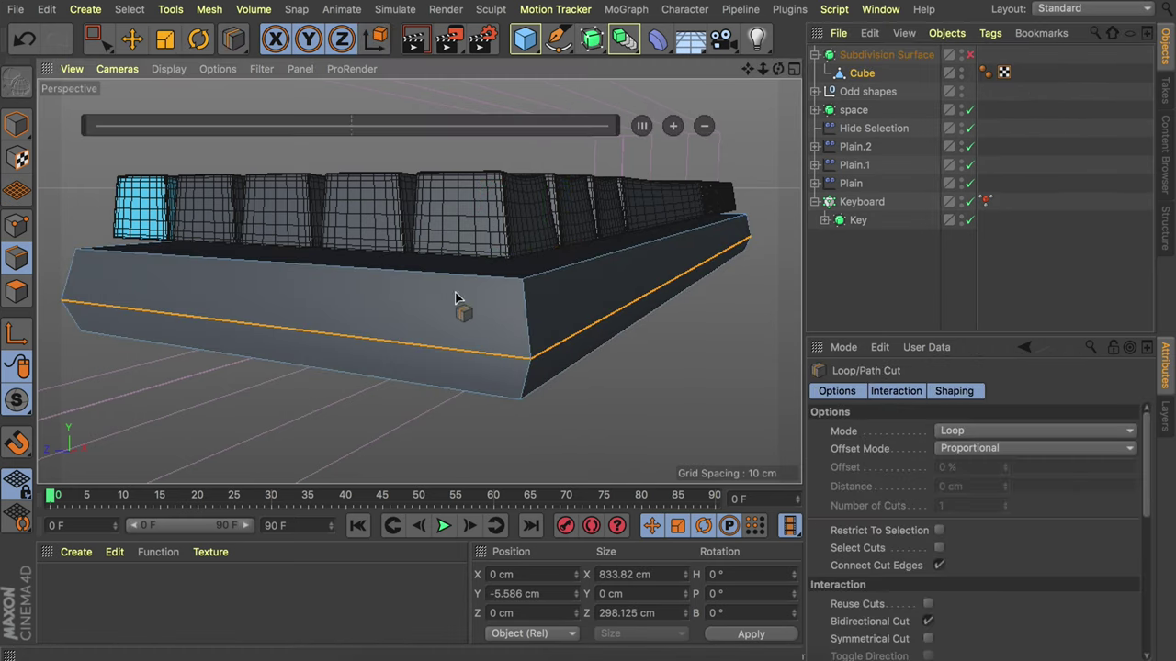
click(529, 355)
alt+drag(529, 363, 532, 370)
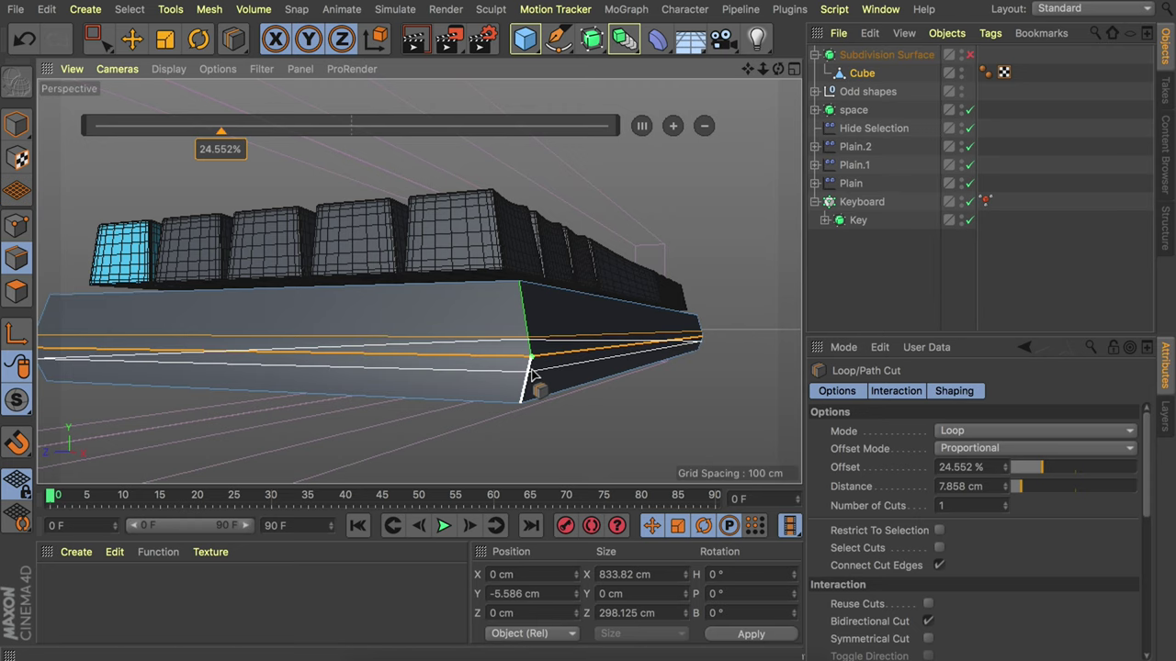
click(530, 368)
alt+drag(531, 372, 525, 393)
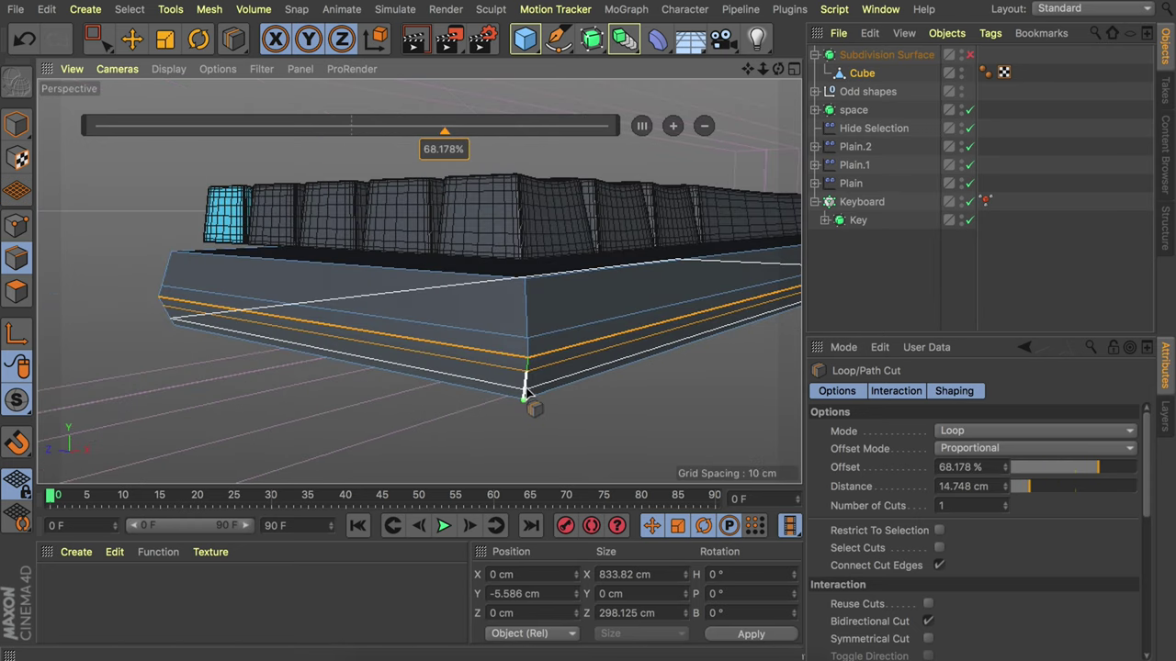
key(ctrl+z)
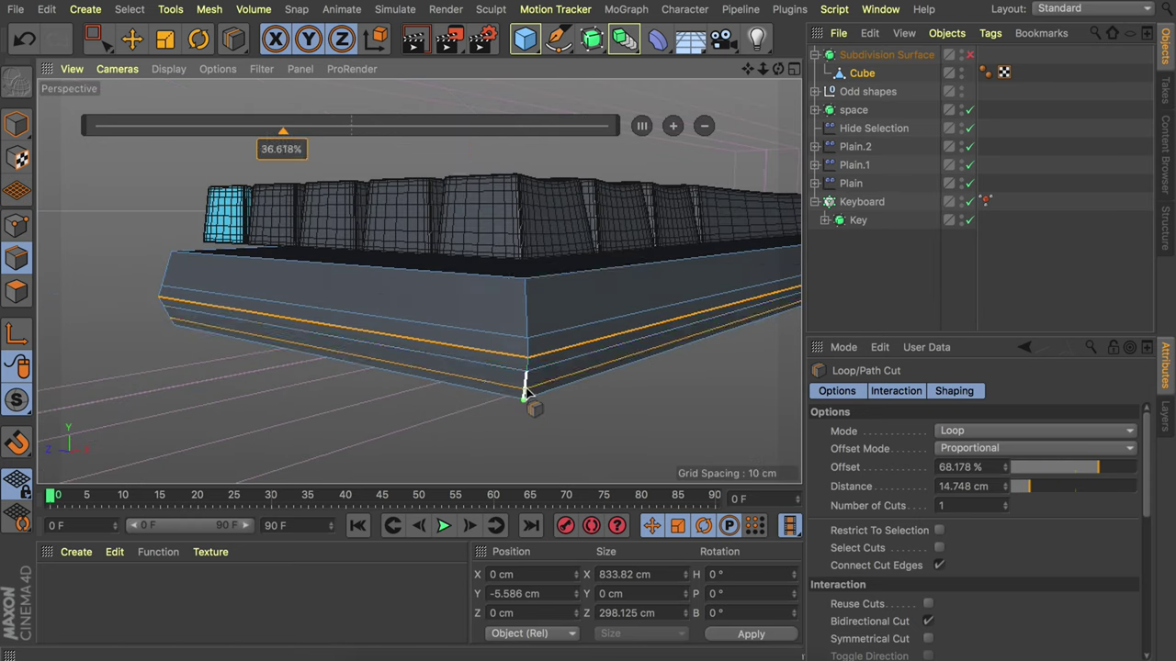
click(527, 309)
click(969, 55)
click(969, 57)
Cut crosswise support loops through the base close to its corners, along both its length and its width.
alt+drag(525, 309, 441, 279)
click(510, 277)
click(540, 290)
alt+drag(535, 297, 558, 362)
alt+drag(140, 172, 114, 220)
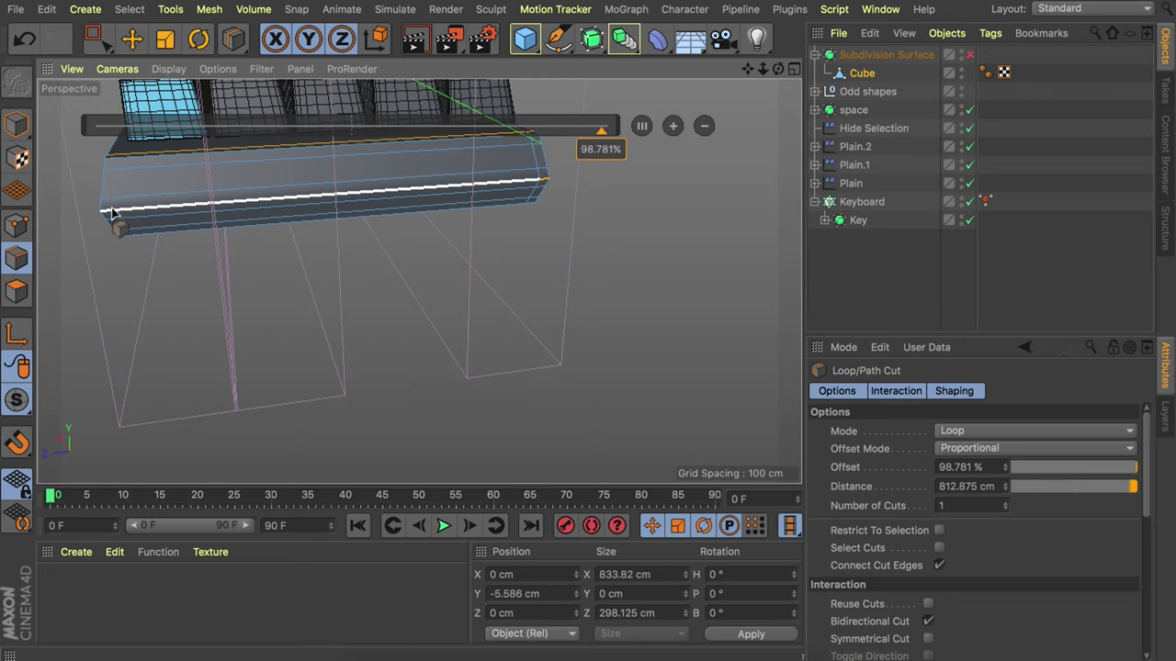
scroll(112, 213, up, 5)
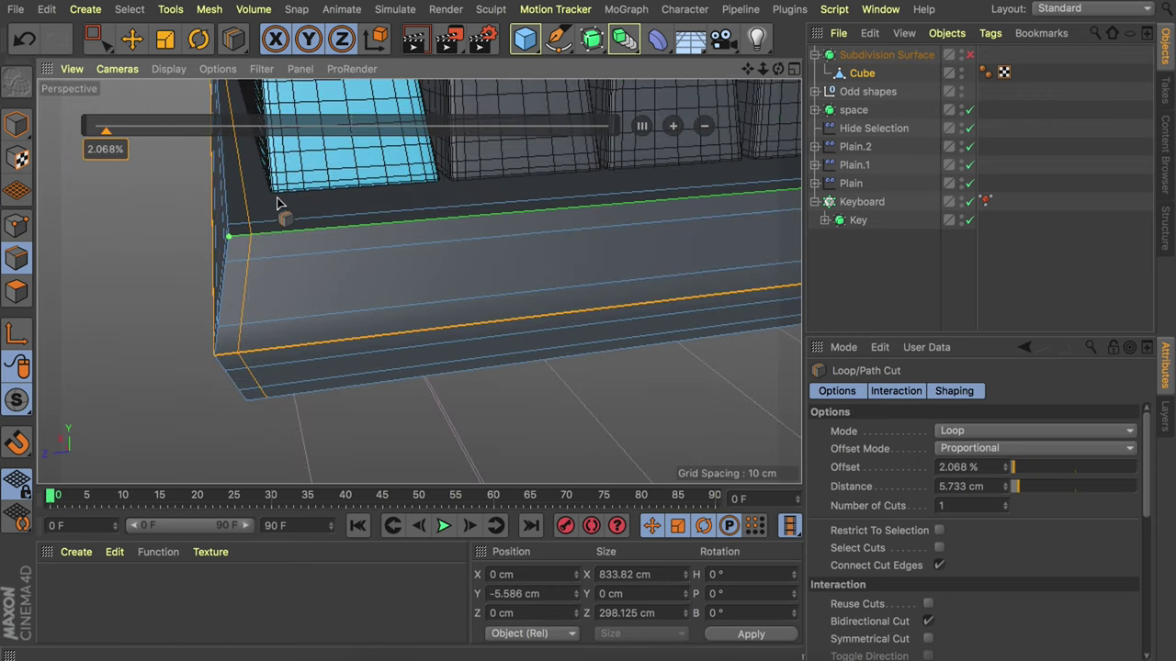
scroll(297, 189, down, 5)
alt+middle_drag(503, 85, 193, 196)
alt+drag(193, 195, 55, 207)
scroll(519, 264, up, 5)
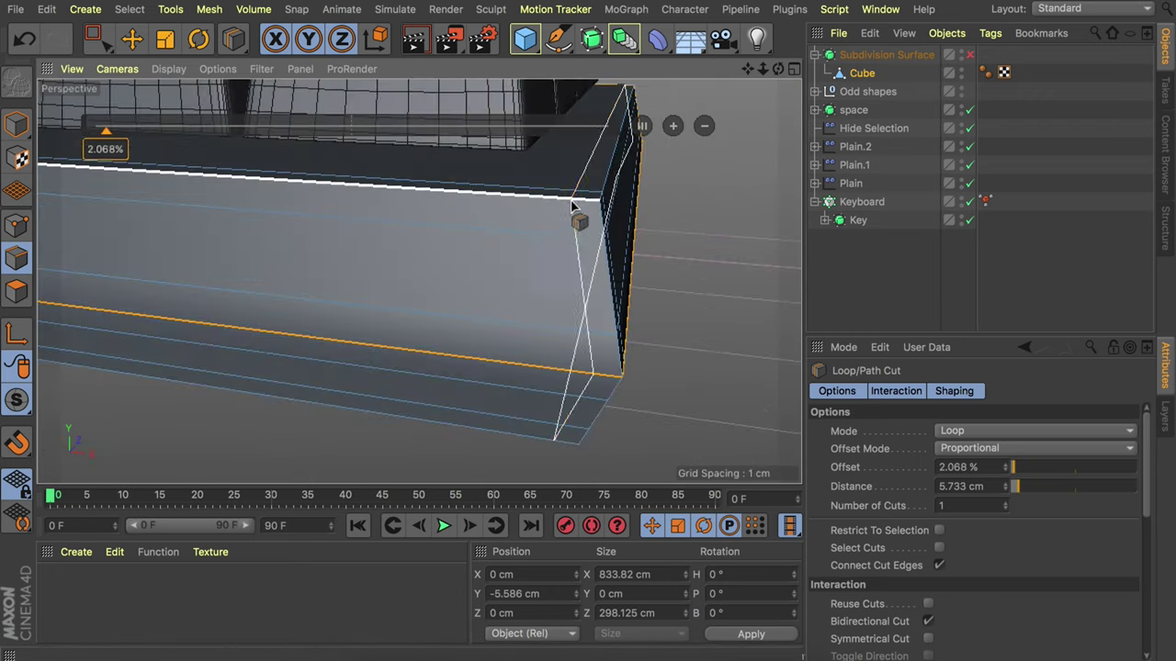
click(571, 202)
Enable the base's Subdivision Surface and check the smoothed case around its corners.
alt+right_drag(528, 196, 451, 267)
alt+drag(451, 267, 399, 190)
alt+right_drag(399, 190, 589, 114)
click(970, 54)
alt+right_drag(578, 193, 446, 313)
alt+drag(447, 313, 422, 257)
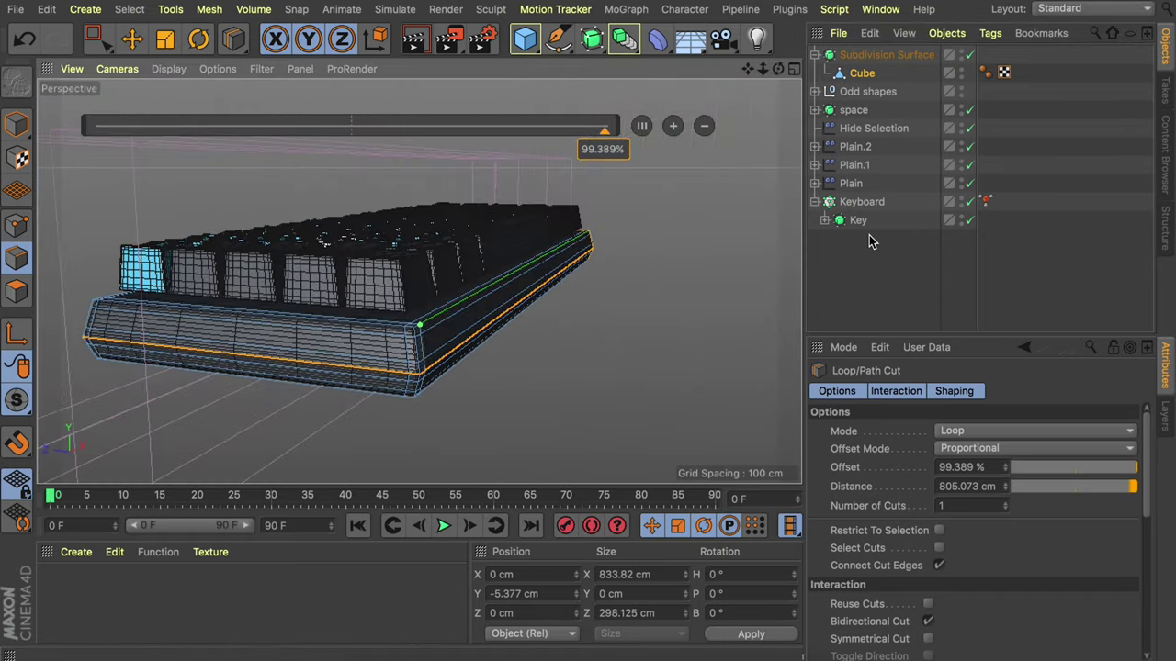
Add a Shear deformer as a child of the keyboard base's Cube and fit it to the parent.
key(e)
click(912, 272)
alt+right_drag(396, 370, 414, 333)
mouse_move(366, 333)
alt+mouse_down()
mouse_move(345, 330)
mouse_move(371, 317)
alt+mouse_up()
alt+right_drag(371, 316, 410, 341)
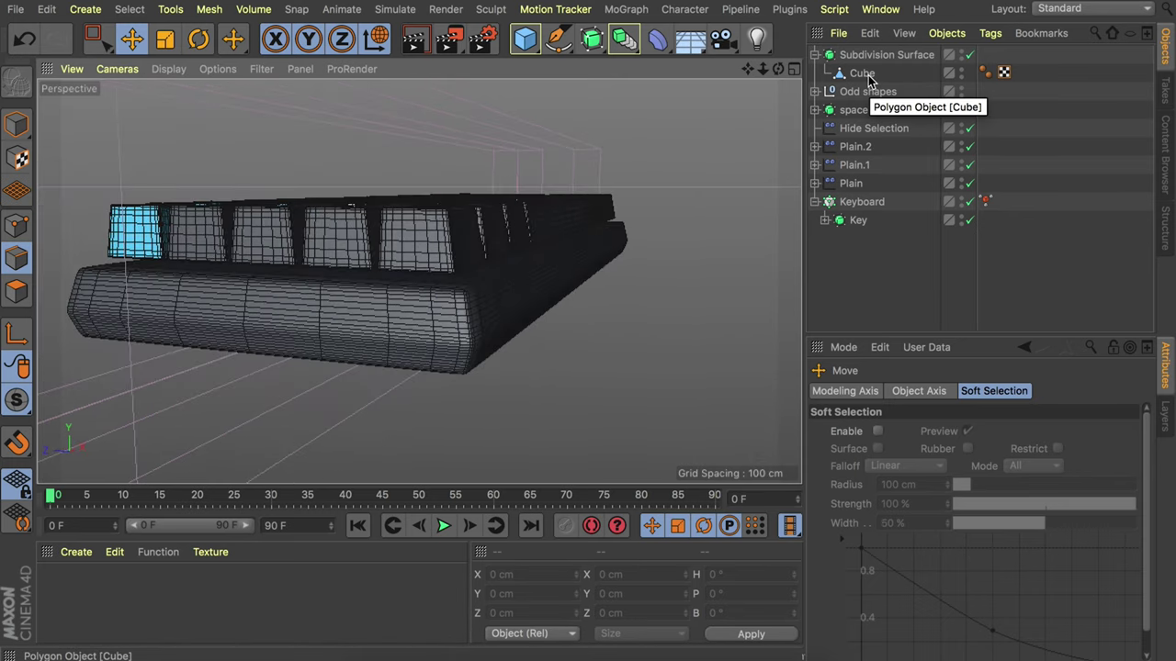
alt+drag(344, 289, 343, 263)
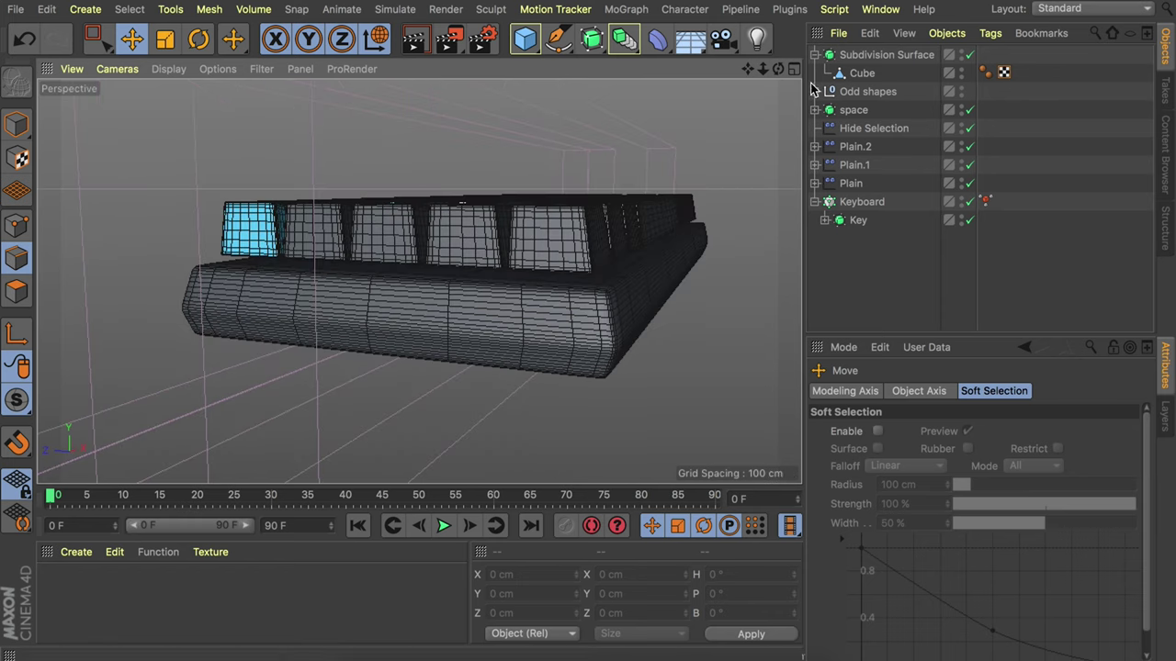
click(862, 73)
click(658, 39)
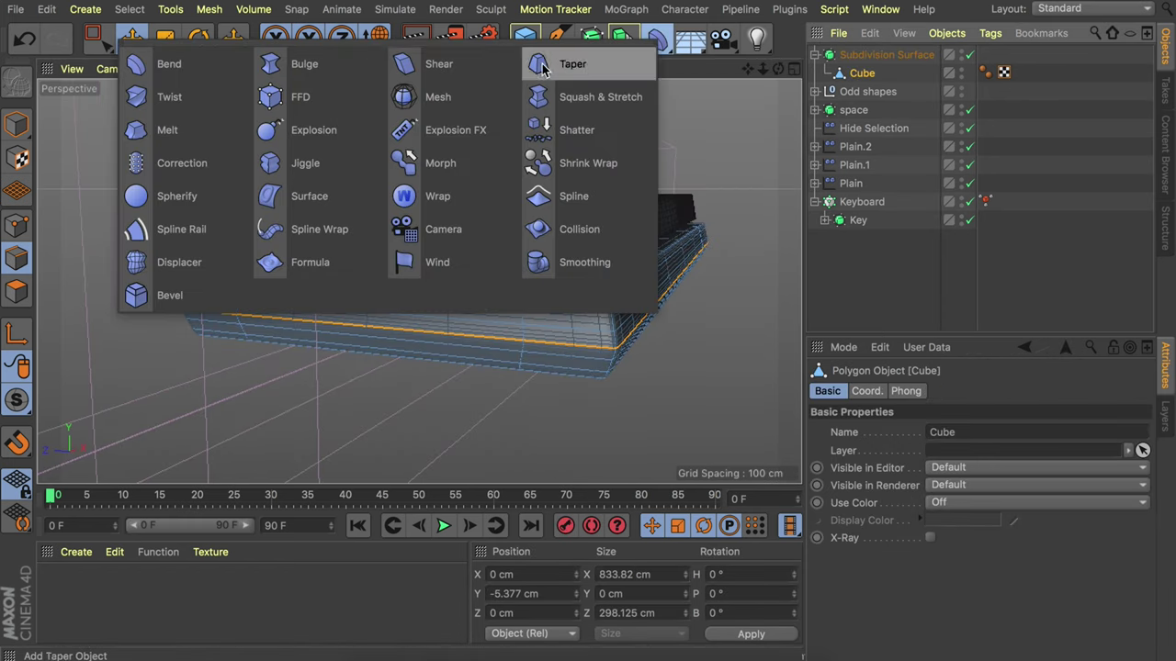
click(446, 61)
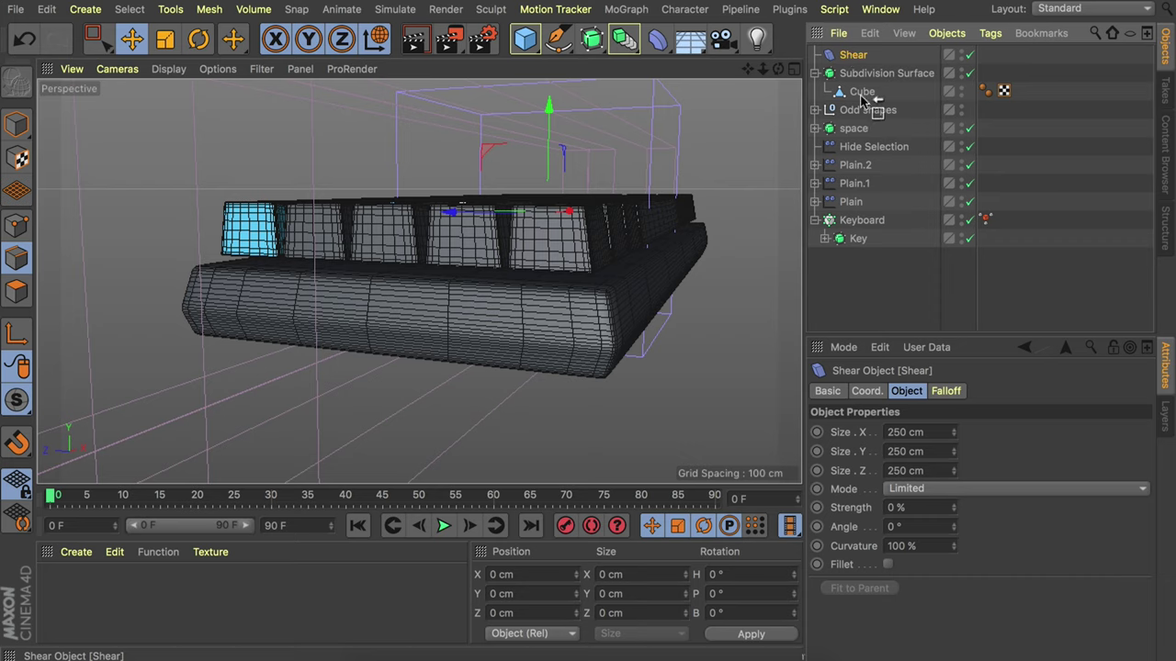
drag(864, 95, 863, 99)
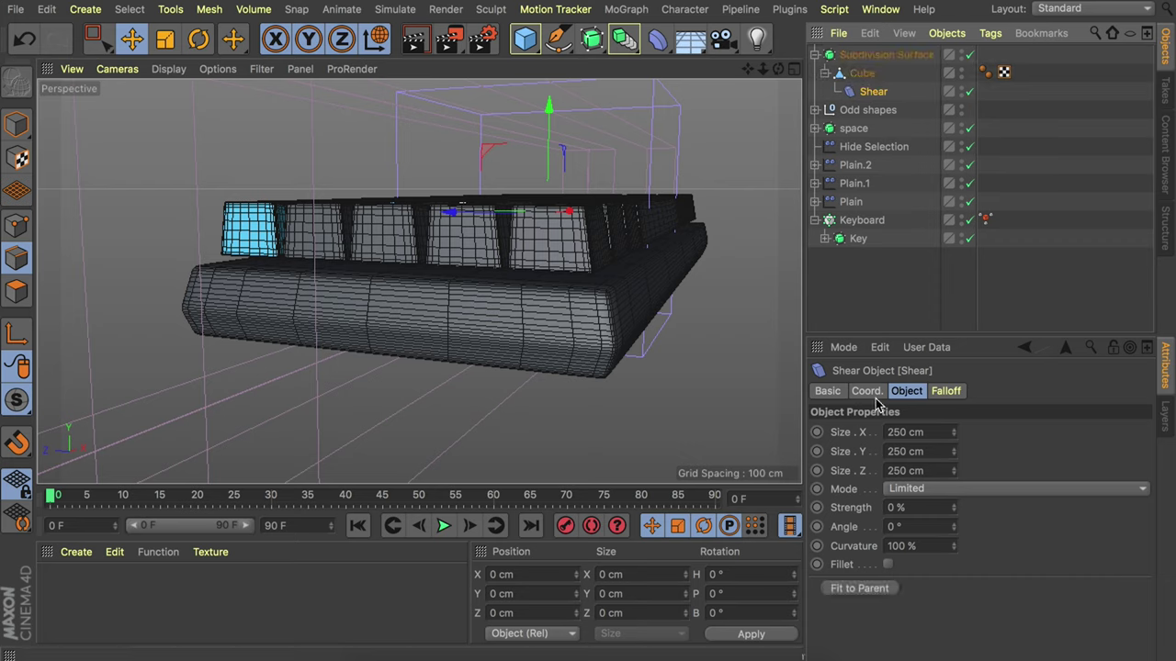
click(857, 588)
Set the Shear deformer's strength to 12%.
alt+drag(644, 260, 582, 288)
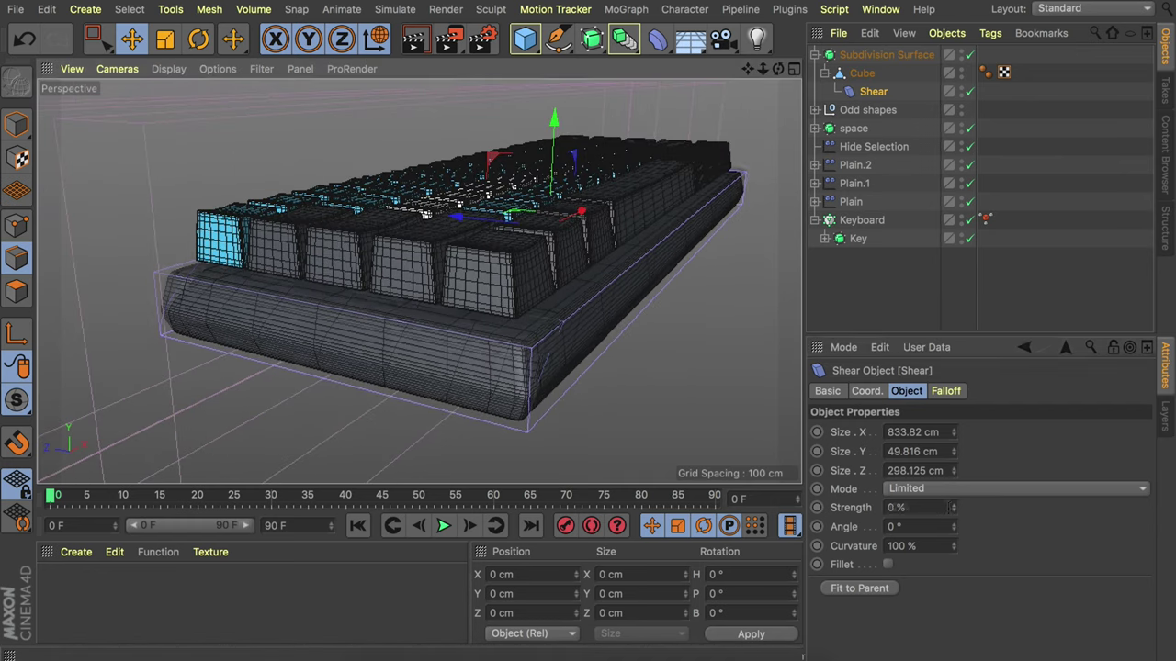
drag(953, 507, 952, 496)
alt+drag(527, 287, 373, 306)
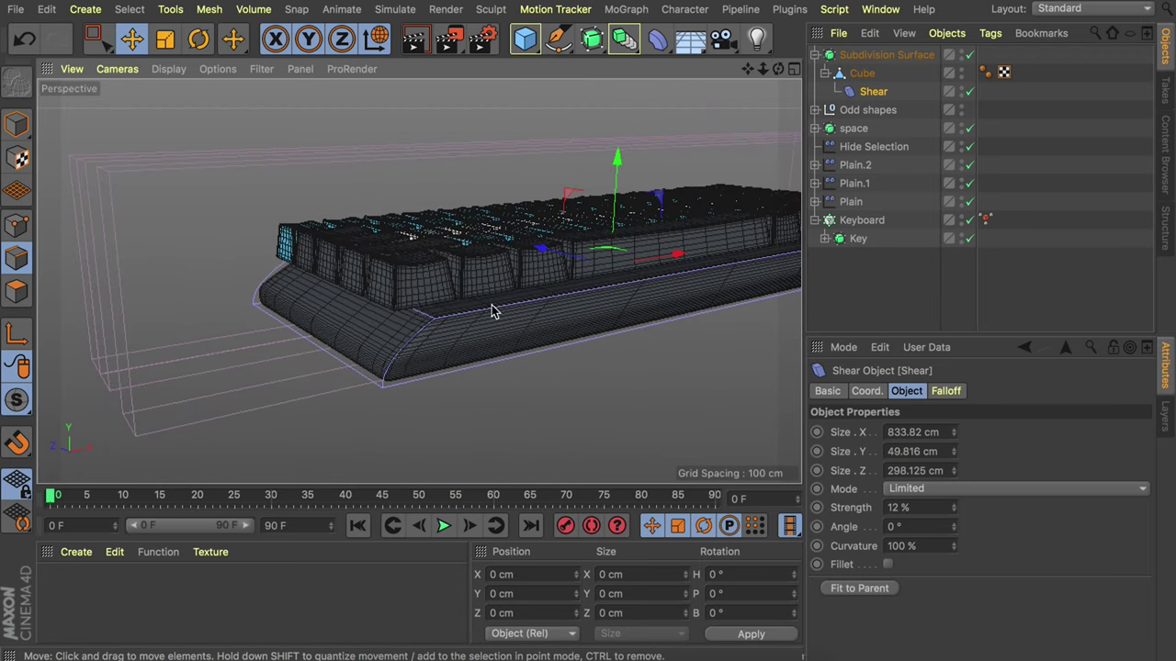
Rotate the Shear deformer a quarter turn about its vertical axis and fit it to the parent again.
key(r)
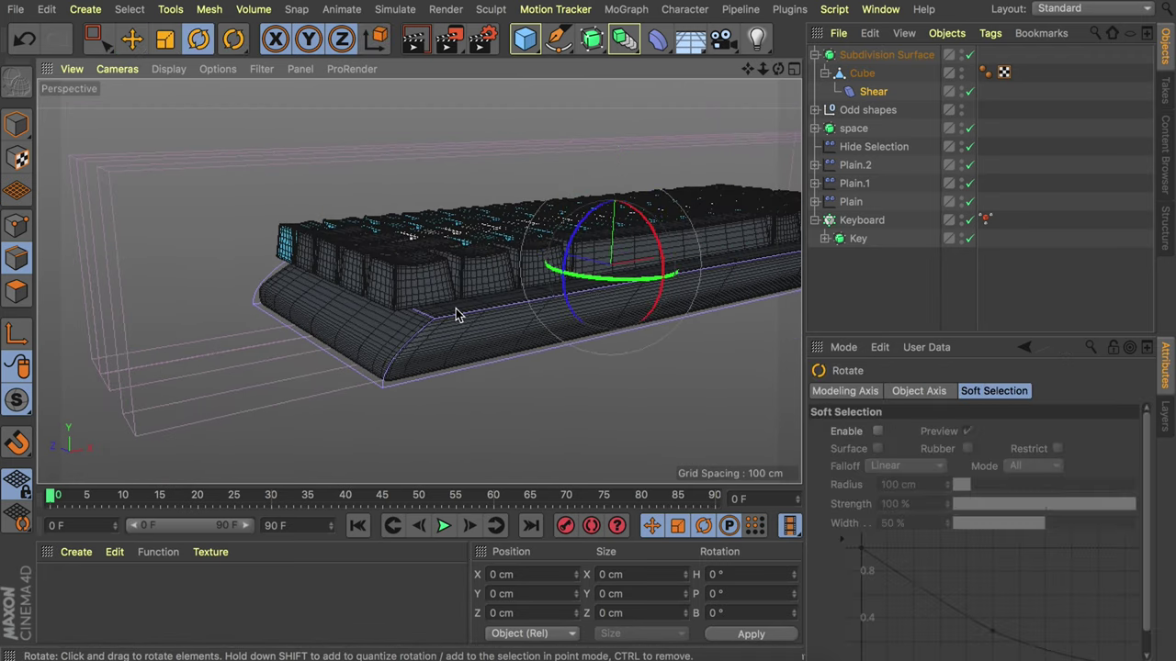
drag(598, 279, 690, 273)
key(e)
alt+drag(546, 309, 701, 291)
click(850, 96)
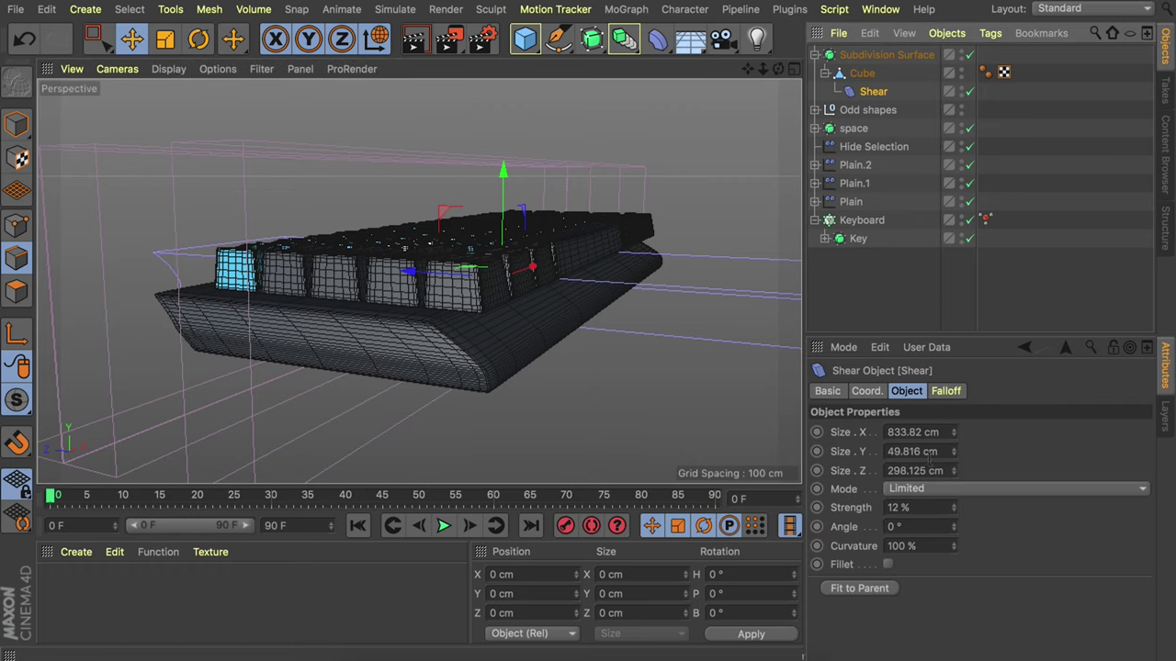
click(861, 589)
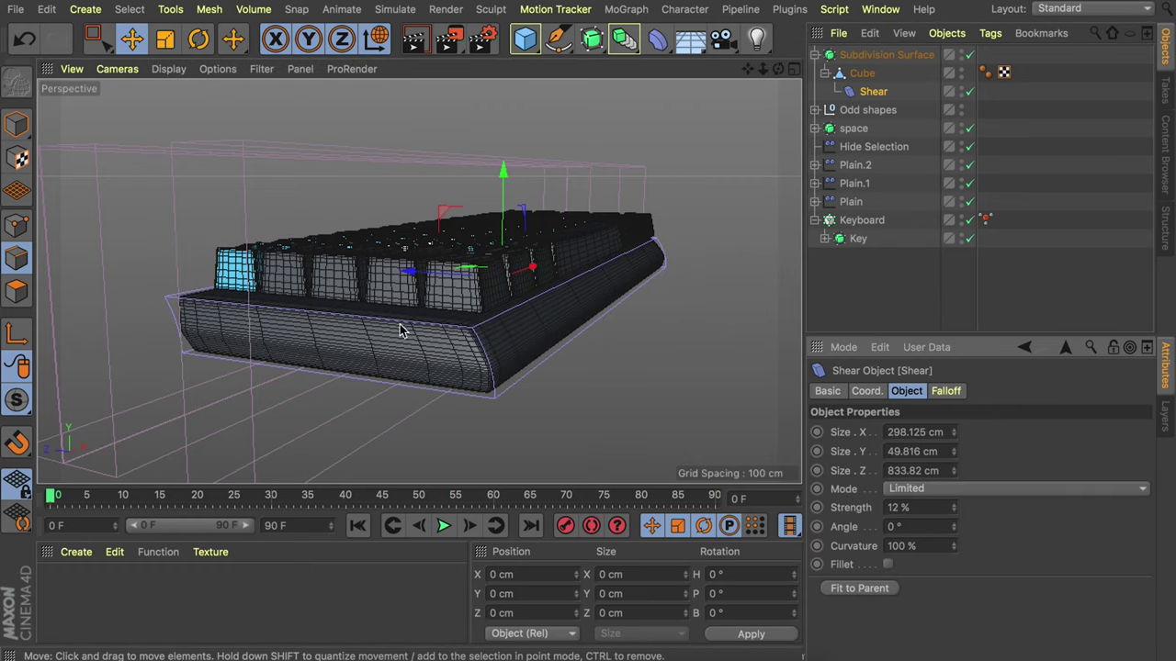
Set the Shear deformer's curvature to 0% and its strength to 9%.
alt+drag(400, 331, 367, 342)
alt+middle_drag(351, 340, 561, 329)
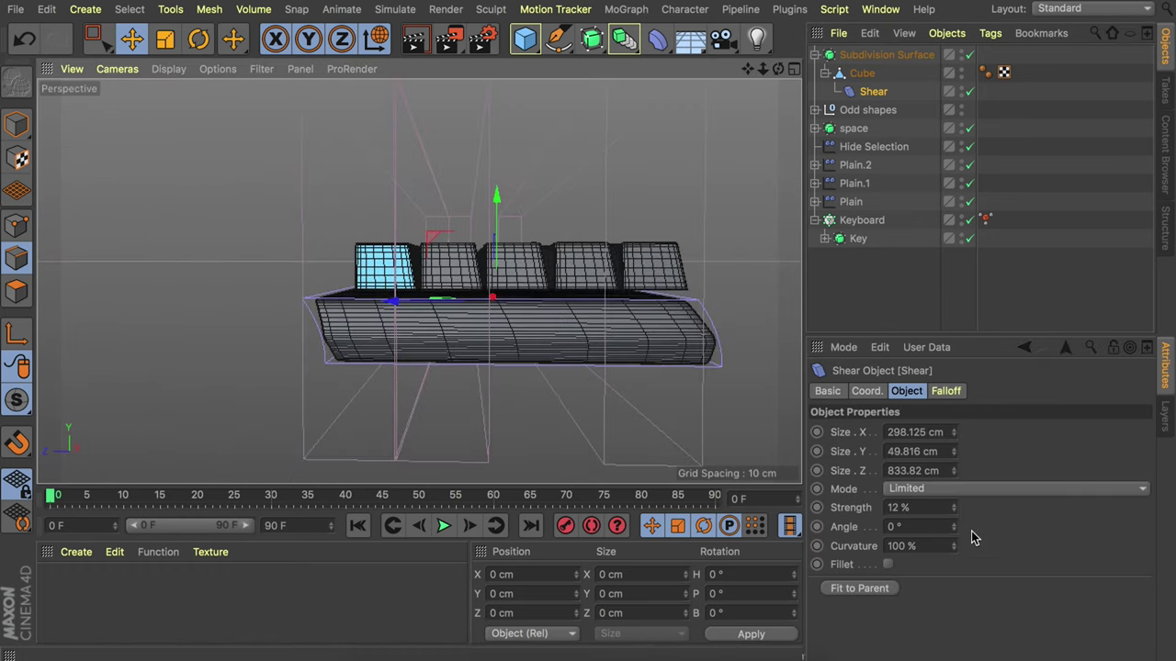
drag(954, 547, 954, 638)
drag(953, 510, 952, 512)
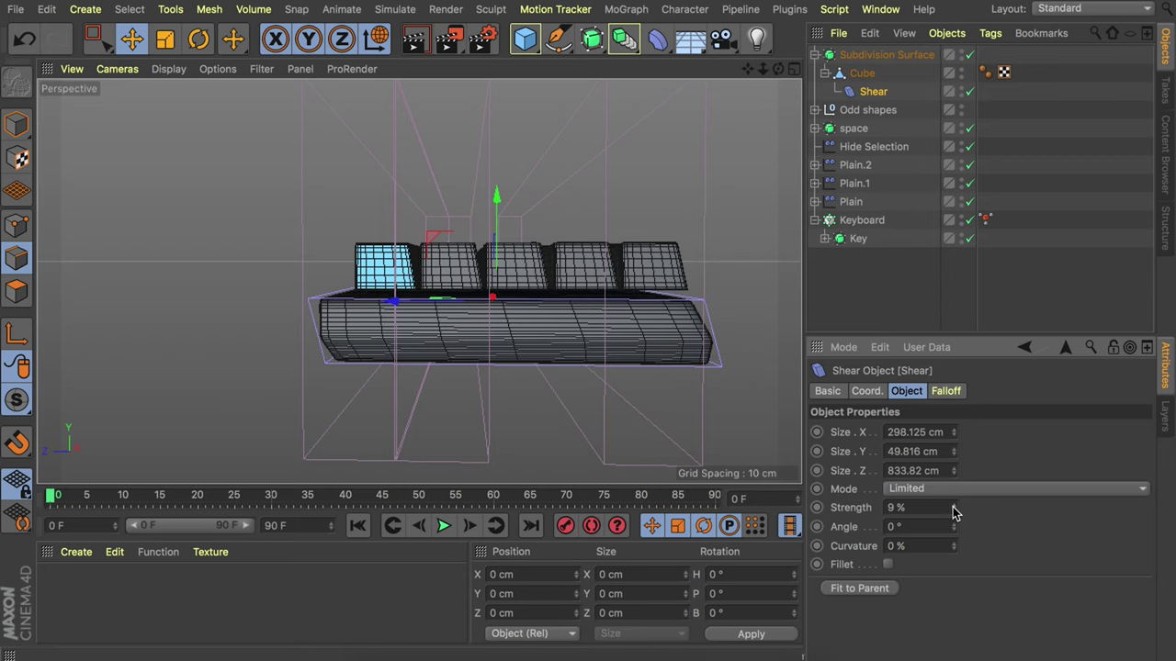
alt+drag(630, 289, 433, 339)
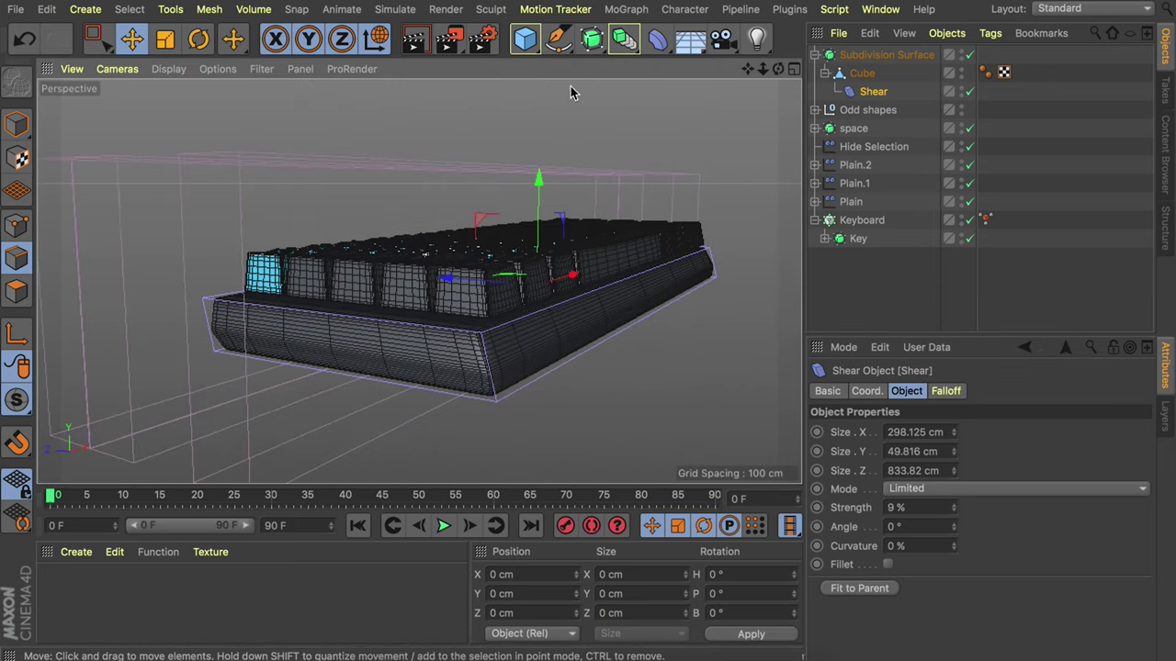
Add an FFD deformer below the Shear inside the Cube and fit it to the parent.
click(658, 39)
click(318, 101)
drag(848, 55, 873, 117)
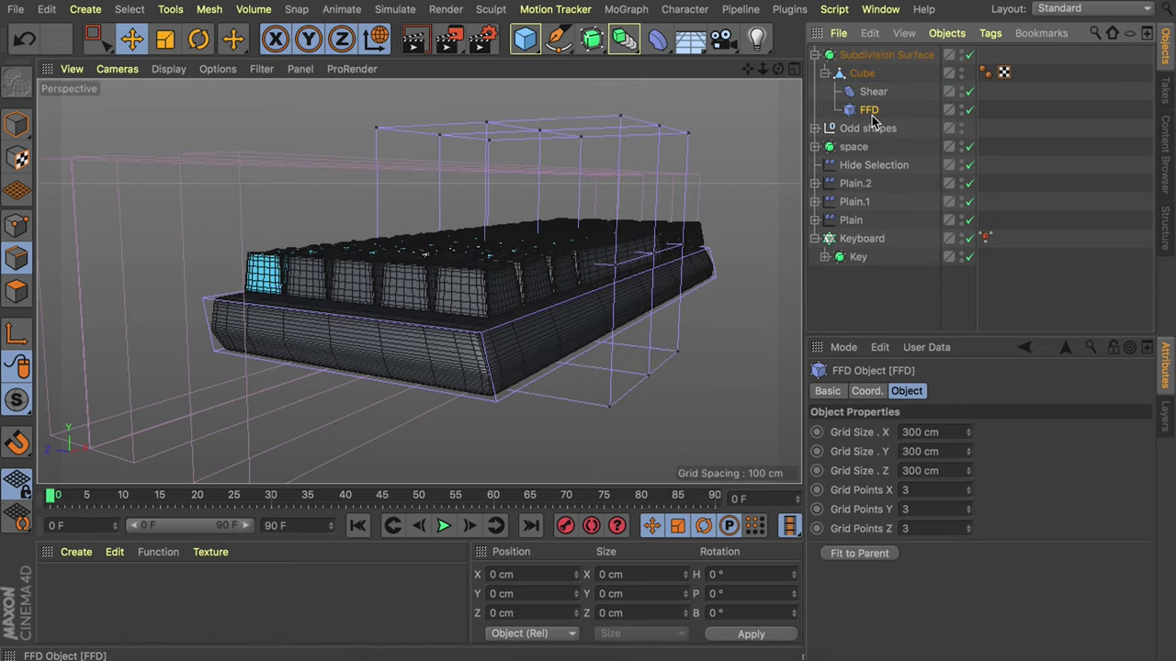
click(857, 553)
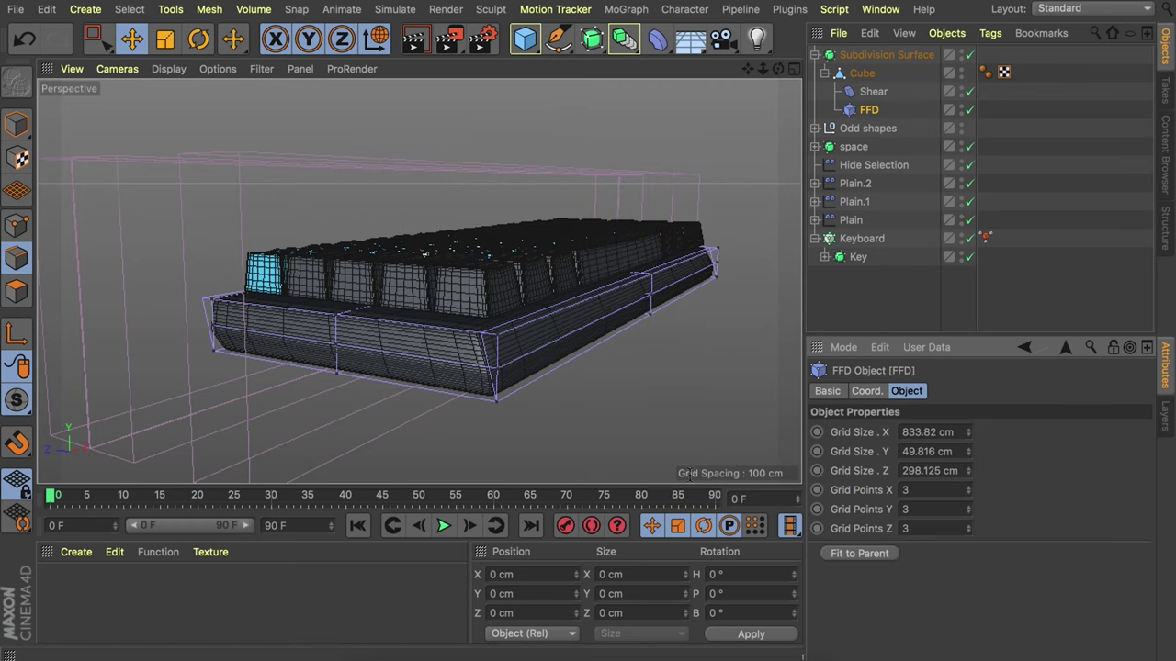
Switch to point mode with Rectangle Selection for editing the FFD cage from the keyboard's side.
alt+drag(284, 309, 175, 279)
click(16, 225)
click(97, 38)
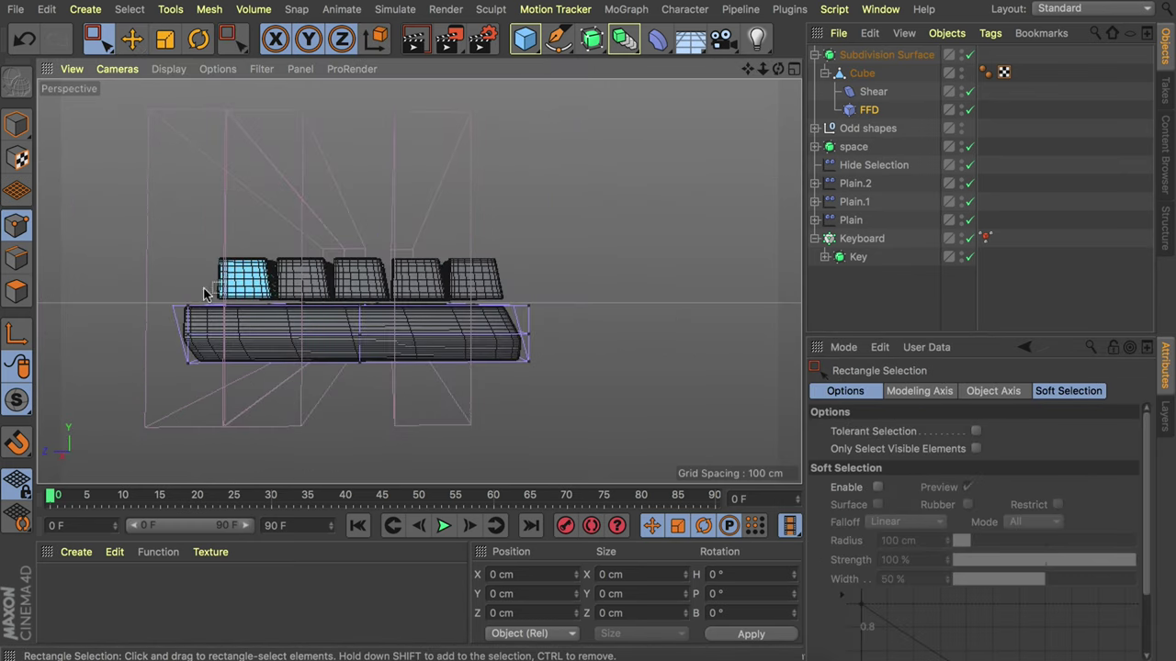
scroll(215, 289, up, 5)
drag(237, 278, 238, 173)
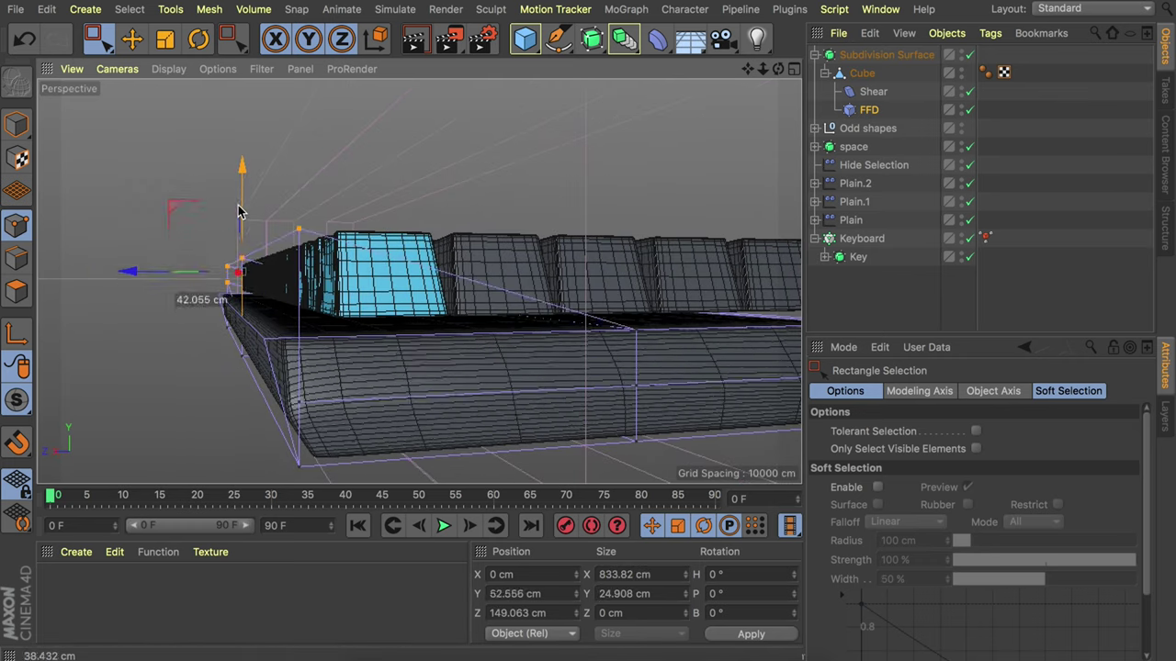
key(super+z)
Reduce the FFD cage to 2 grid points per axis and raise its rear top points to about Y 56.6 cm.
scroll(444, 318, down, 3)
alt+drag(443, 317, 370, 344)
drag(334, 236, 336, 215)
drag(336, 215, 331, 194)
alt+drag(418, 317, 452, 286)
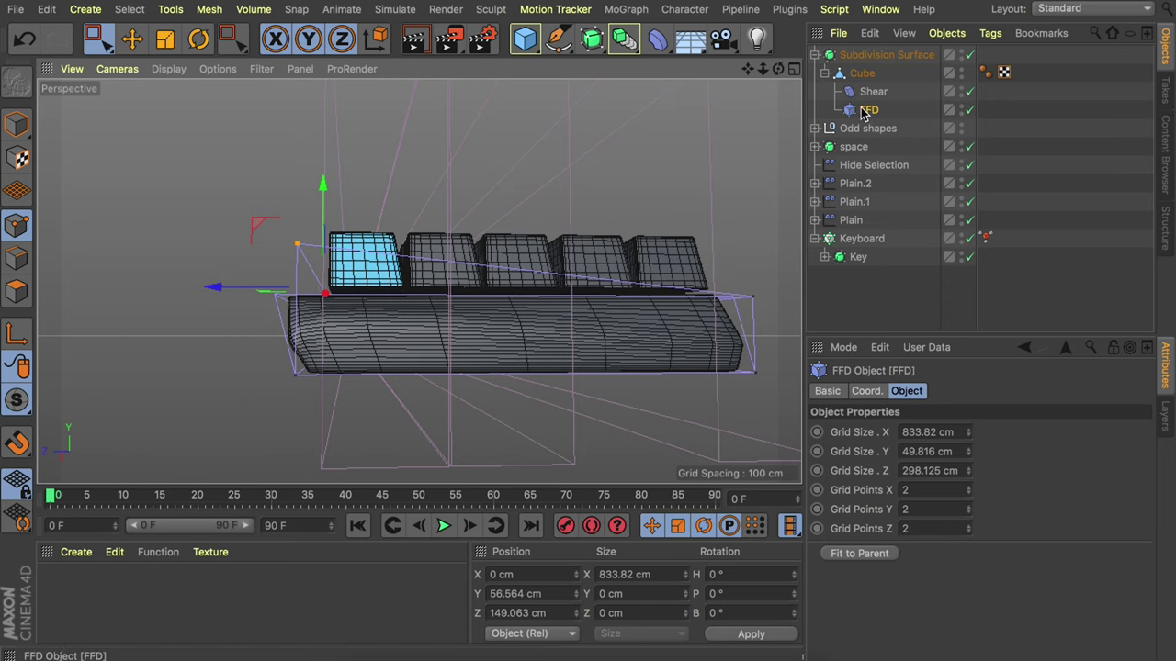
Place the FFD above the Shear in the Cube's hierarchy and lower the rear top points to about Y 39.5 cm.
drag(862, 109, 867, 90)
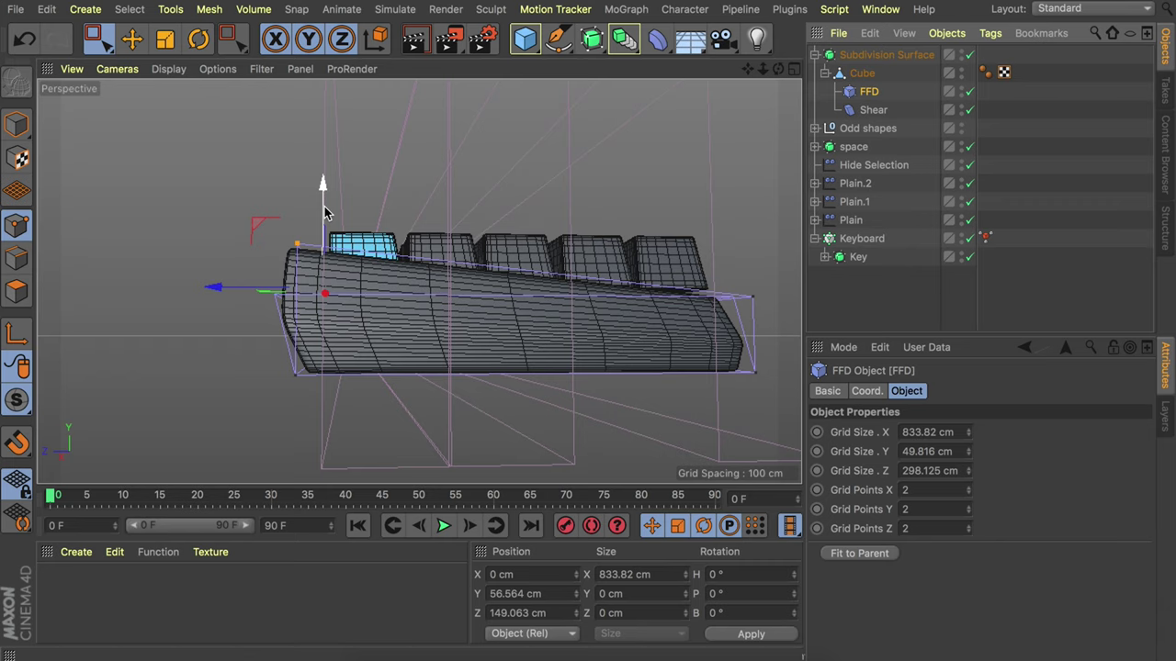
drag(324, 210, 338, 314)
alt+middle_drag(425, 271, 380, 262)
alt+drag(384, 294, 391, 241)
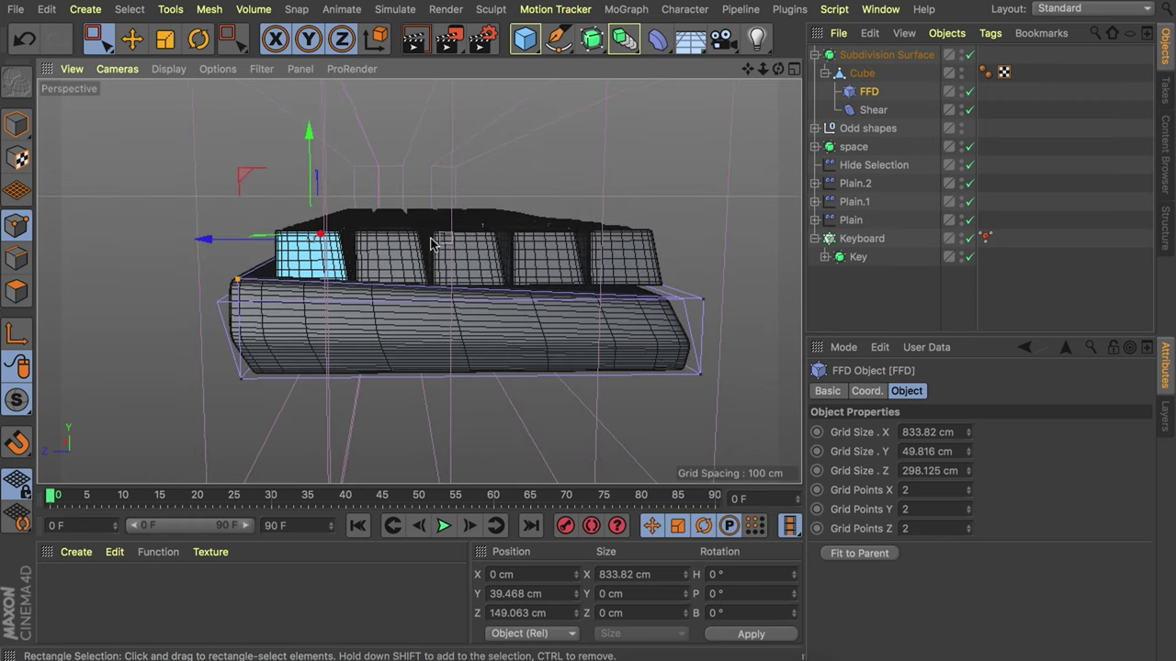
Select all key objects from Odd shapes through Key in model mode and pitch them about 1.8° to follow the sloped base.
alt+drag(485, 230, 542, 216)
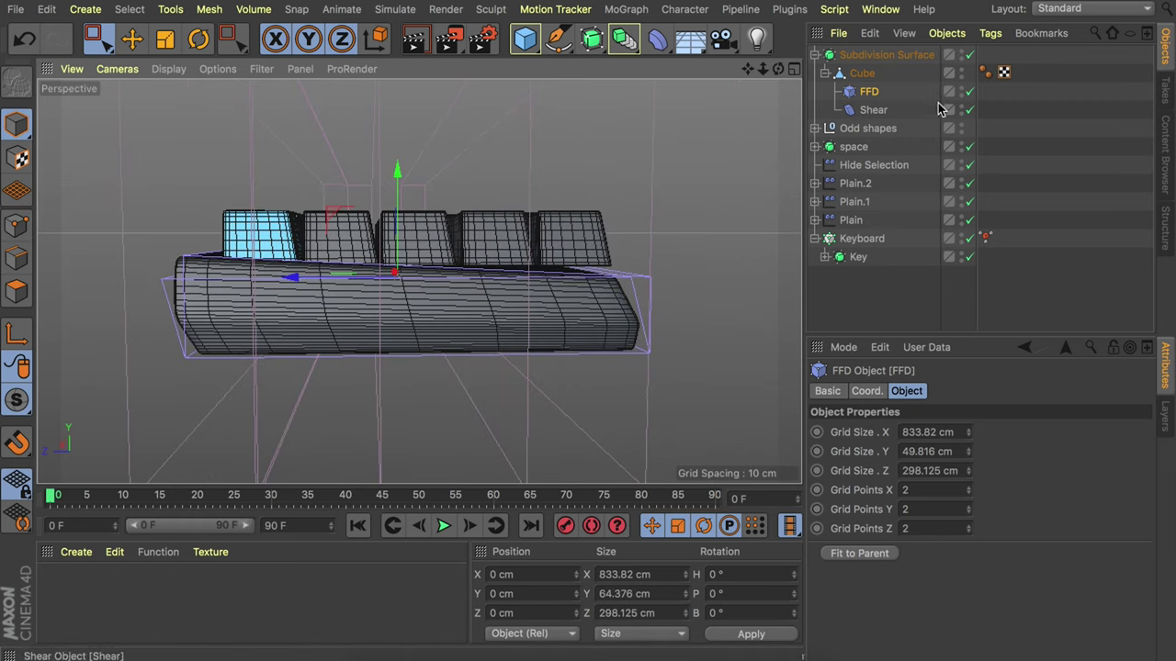
click(868, 128)
shift+click(858, 257)
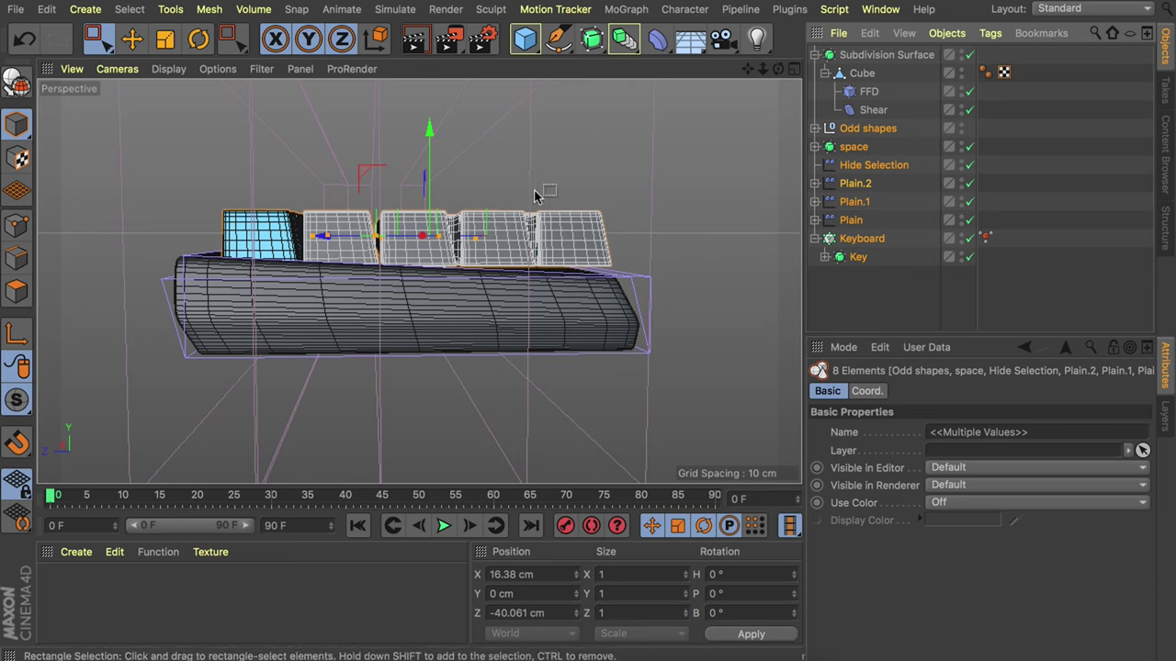
key(r)
drag(446, 188, 459, 163)
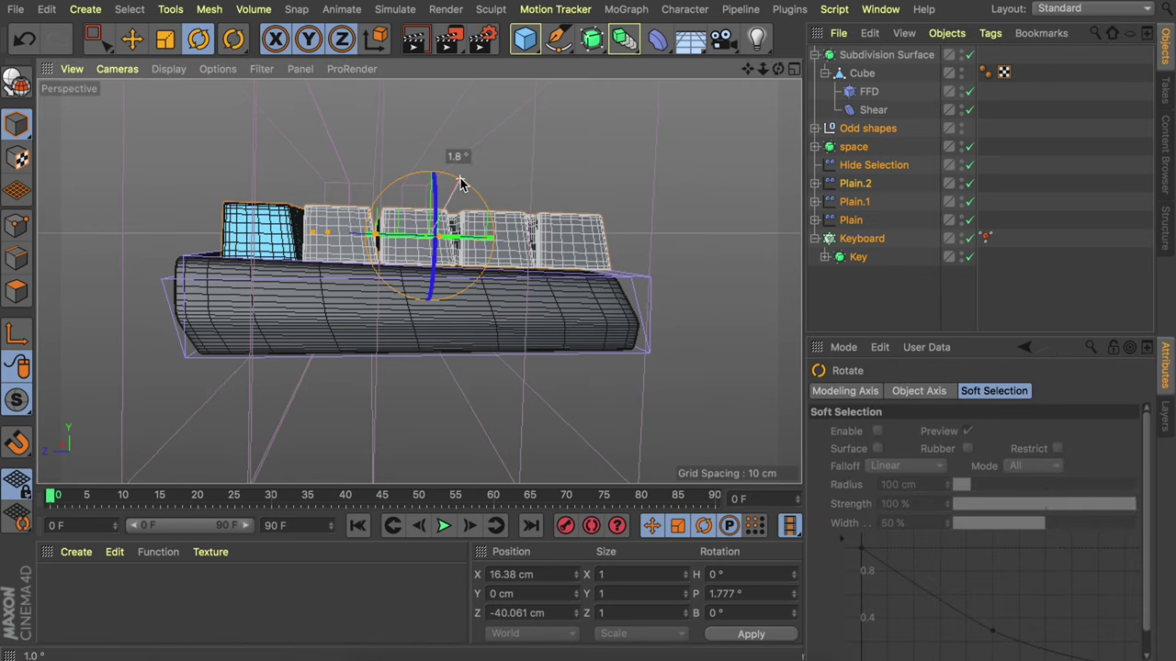
In the Right view, fine-tune the tilt of the selected keys and shift them to sit on the sloped base.
key(F5)
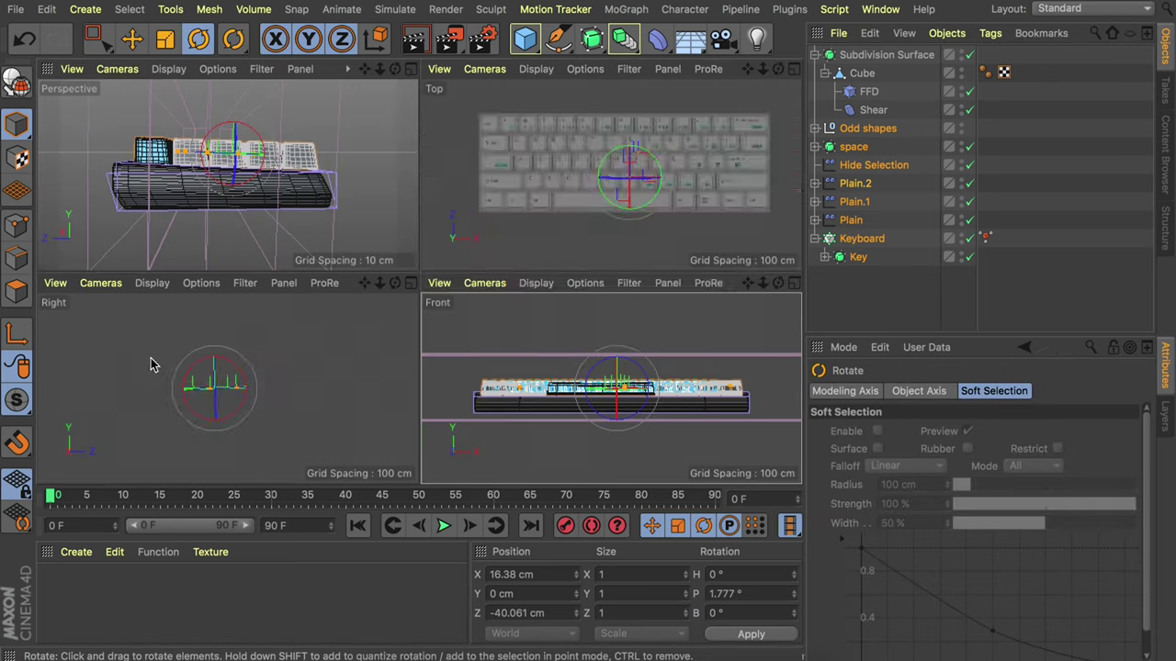
middle_click(138, 360)
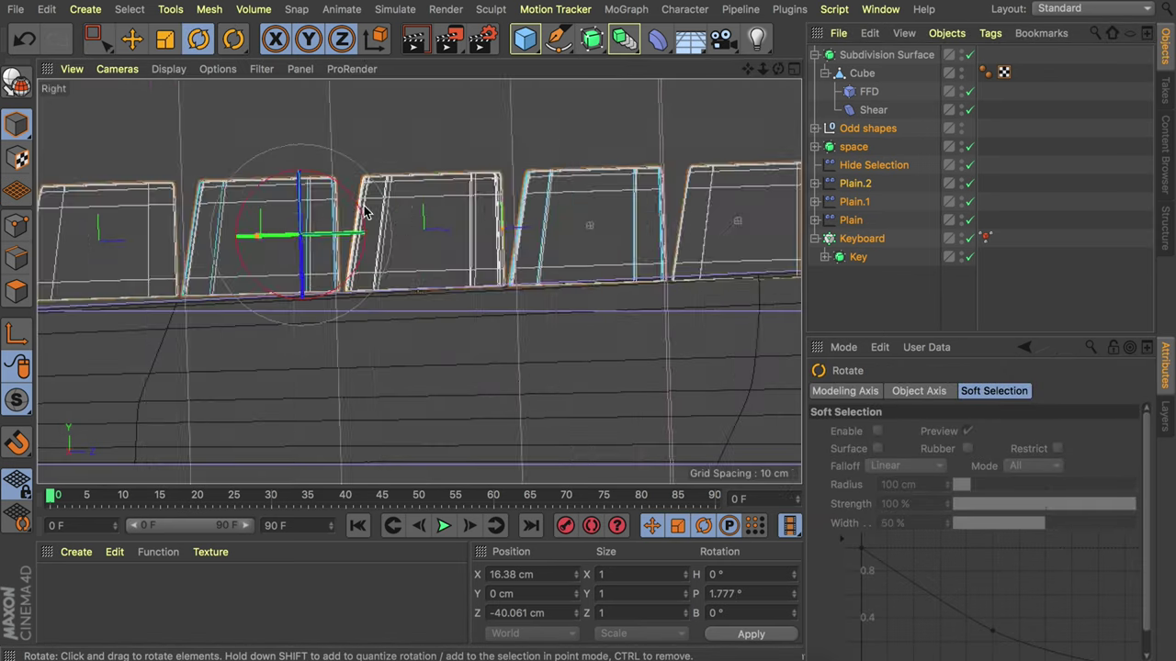
drag(364, 211, 312, 196)
key(e)
scroll(328, 177, down, 4)
drag(358, 204, 378, 205)
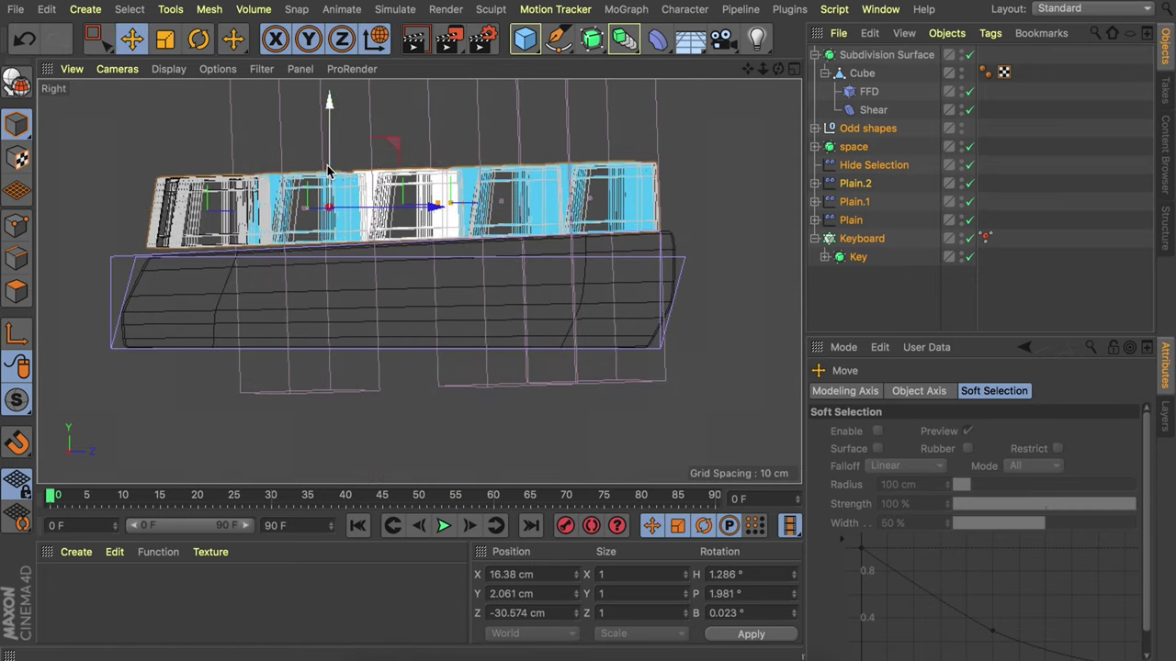
drag(330, 172, 331, 167)
key(r)
middle_click(379, 168)
key(e)
Return to the Perspective view and display the keyboard shaded without wireframe lines.
middle_click(334, 162)
click(168, 68)
click(183, 92)
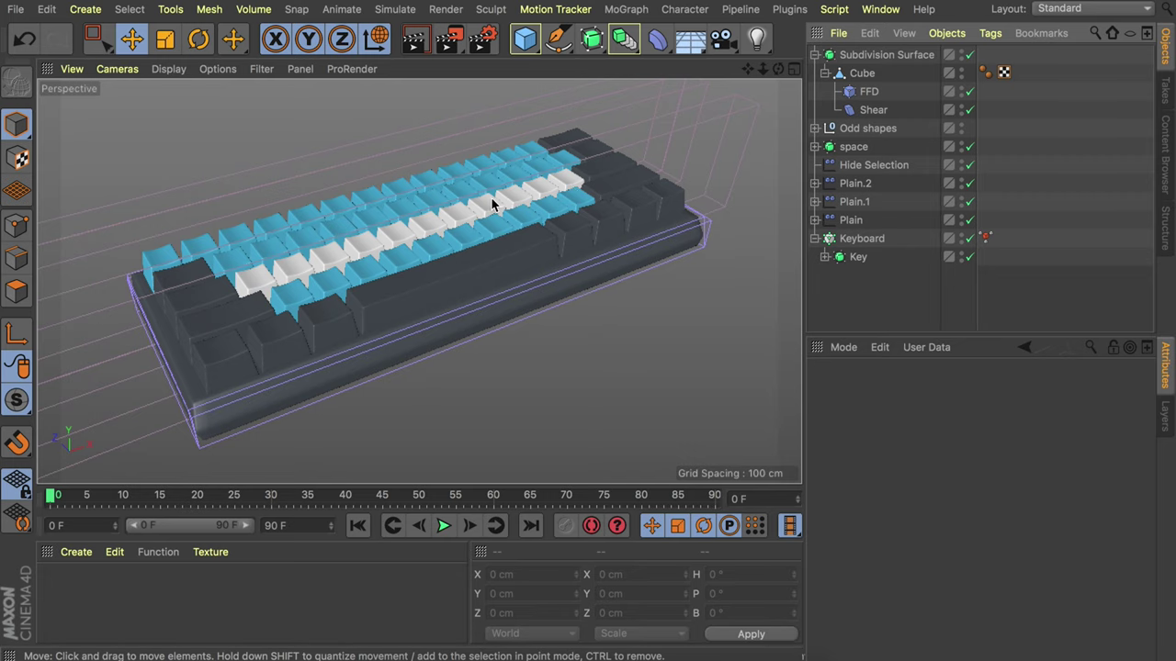
mouse_move(416, 220)
alt+mouse_down()
mouse_move(495, 189)
mouse_move(457, 189)
alt+mouse_up()
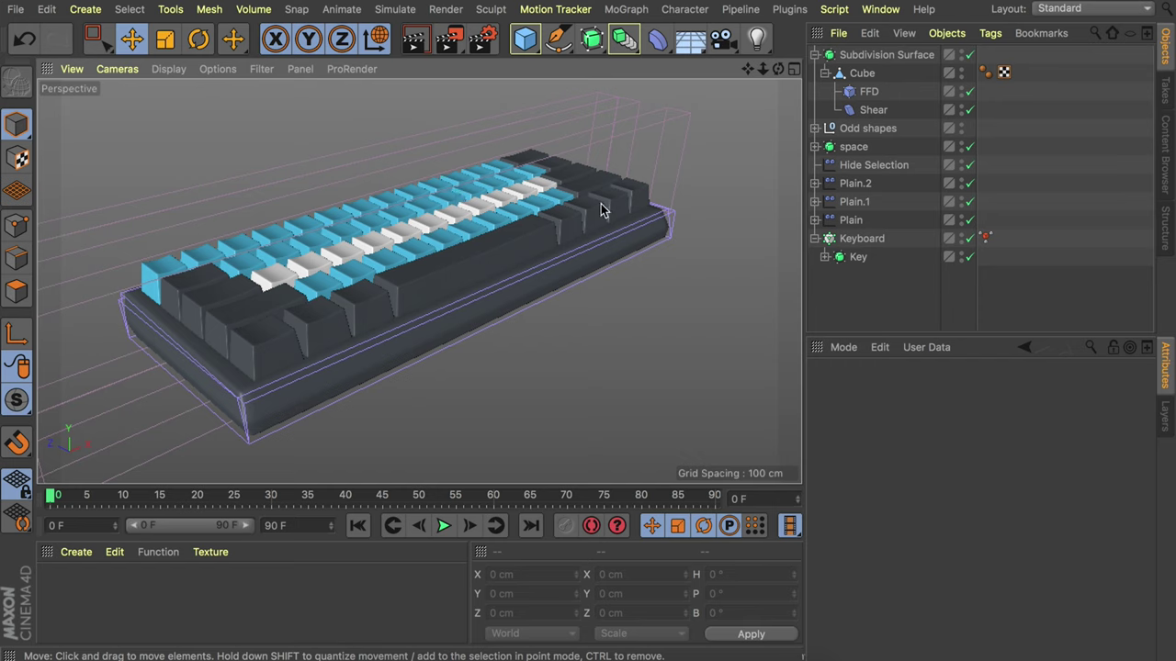
Add a MoGraph Shader effector to the Keyboard cloner.
click(863, 242)
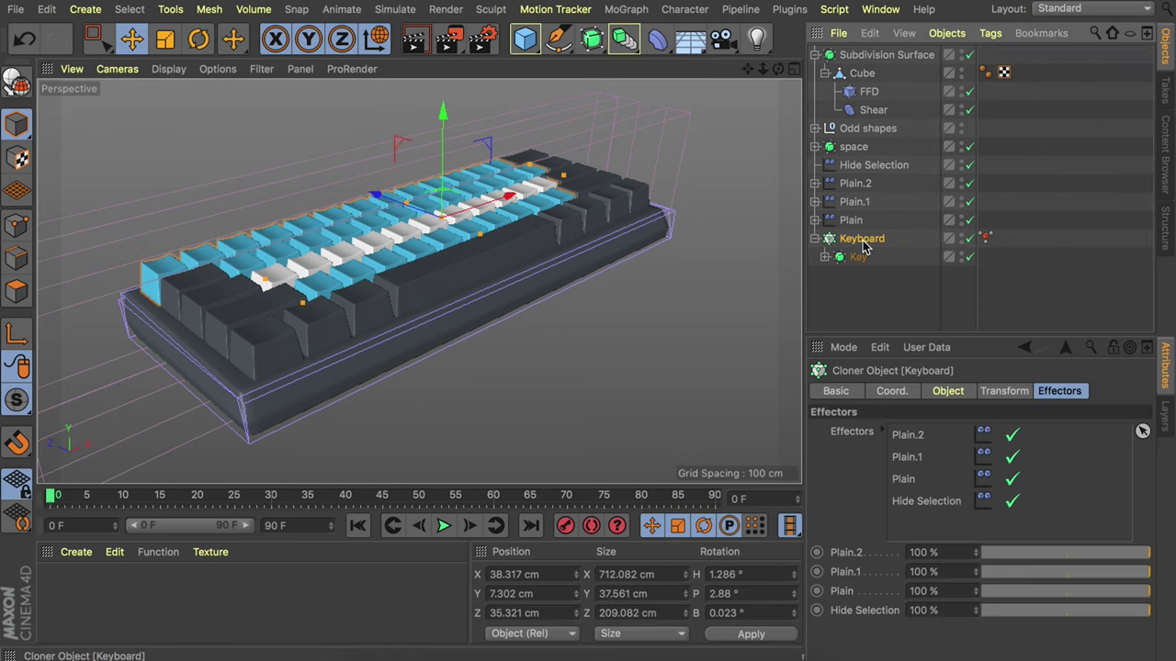
click(626, 10)
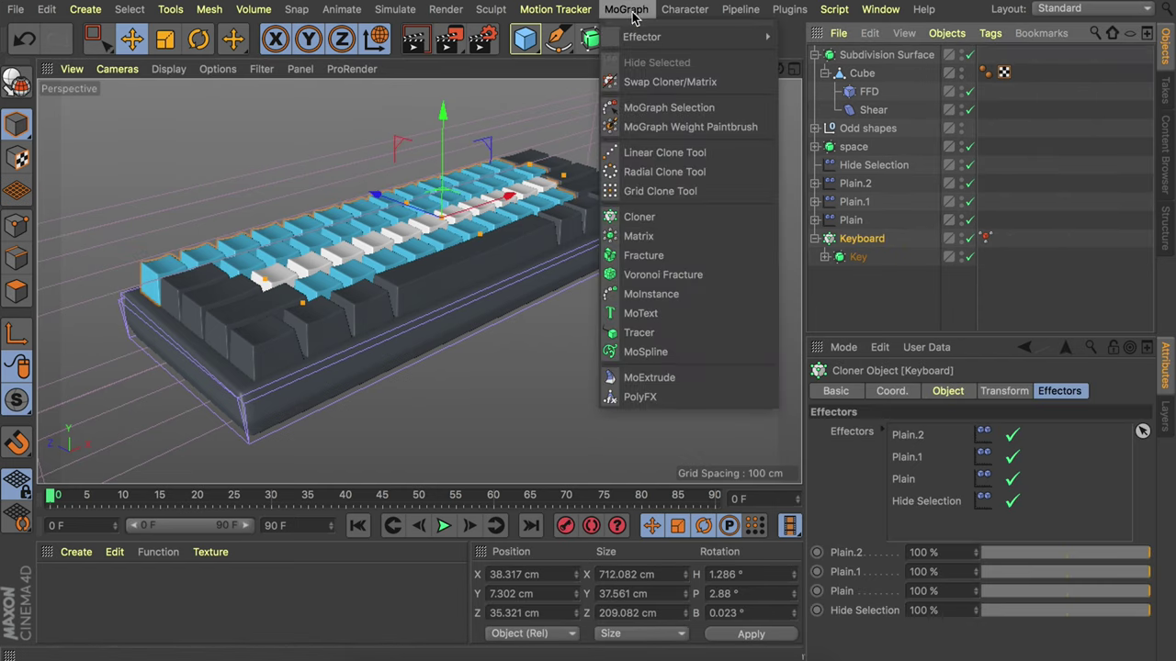
mouse_move(657, 41)
click(826, 229)
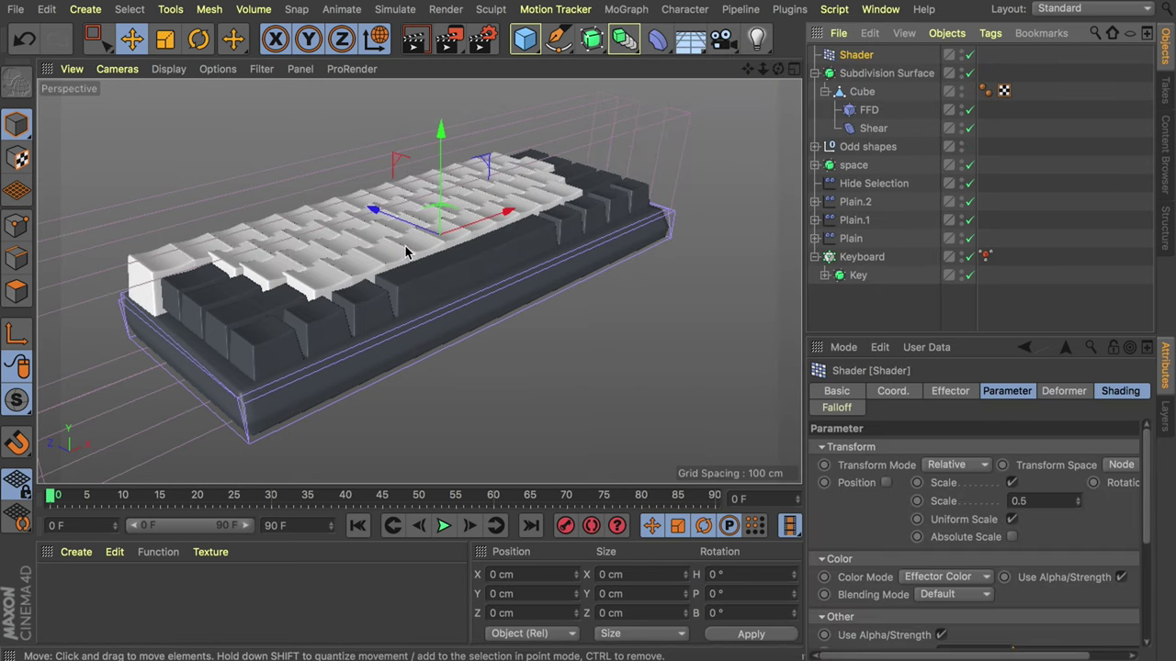
Turn off Scale and turn on Position in the Shader effector's transform parameters.
scroll(413, 251, up, 4)
alt+drag(417, 226, 397, 269)
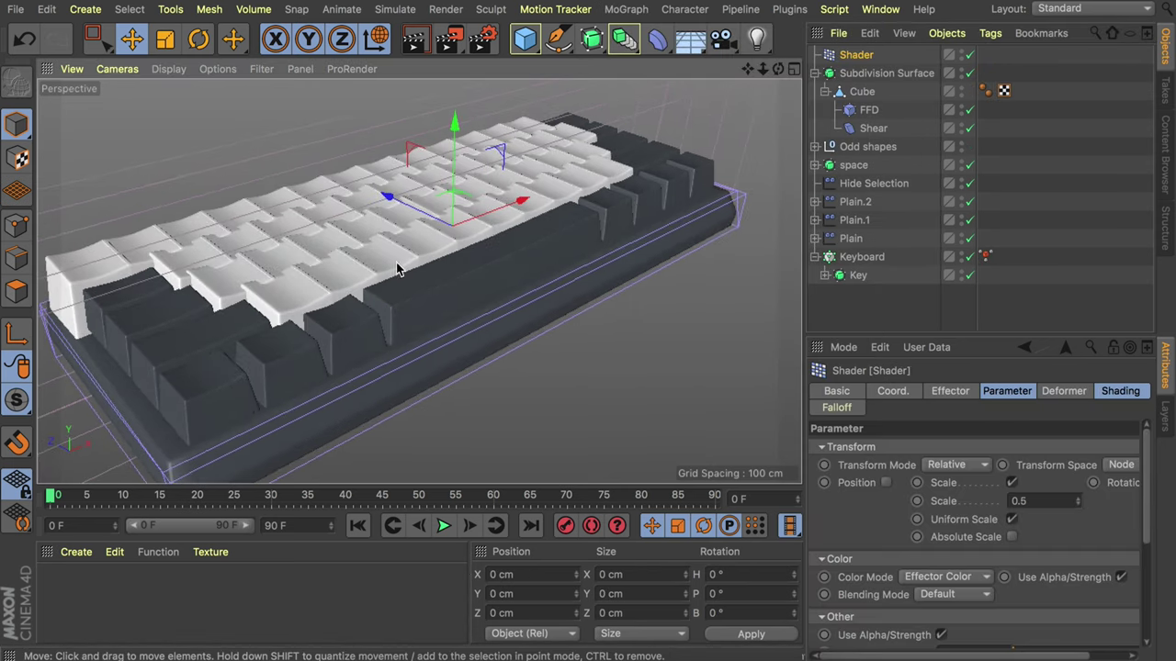
click(1012, 484)
click(887, 483)
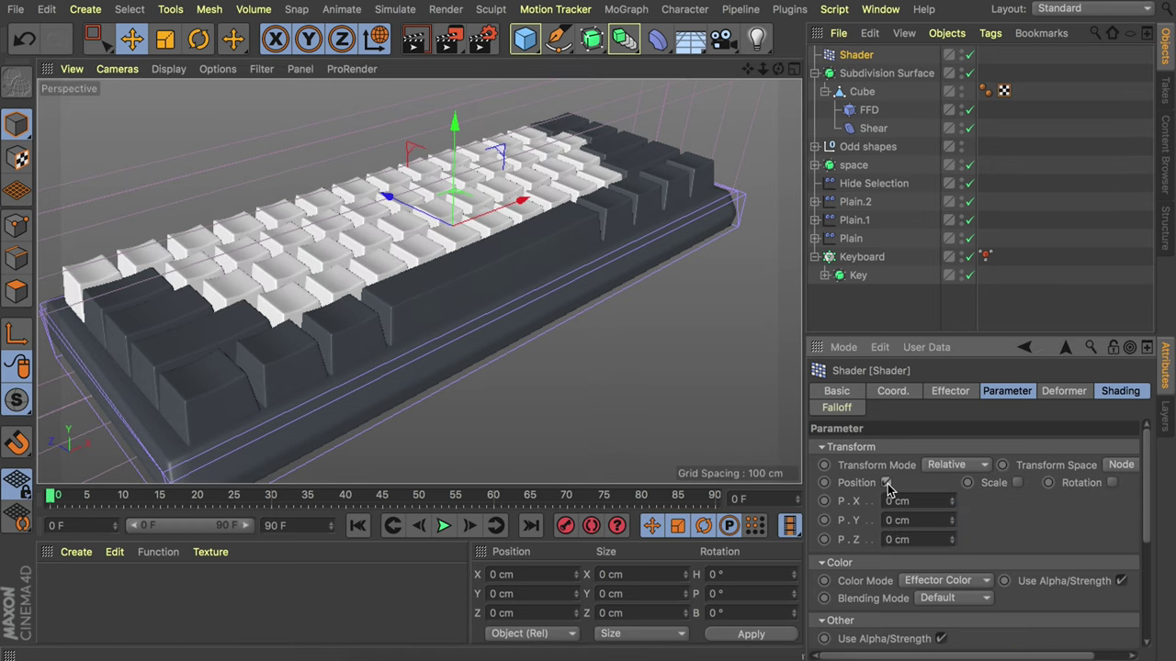
Set the Shader effector's Y position offset to -6 cm.
alt+middle_drag(295, 296, 410, 285)
drag(952, 527, 952, 536)
alt+drag(219, 286, 282, 210)
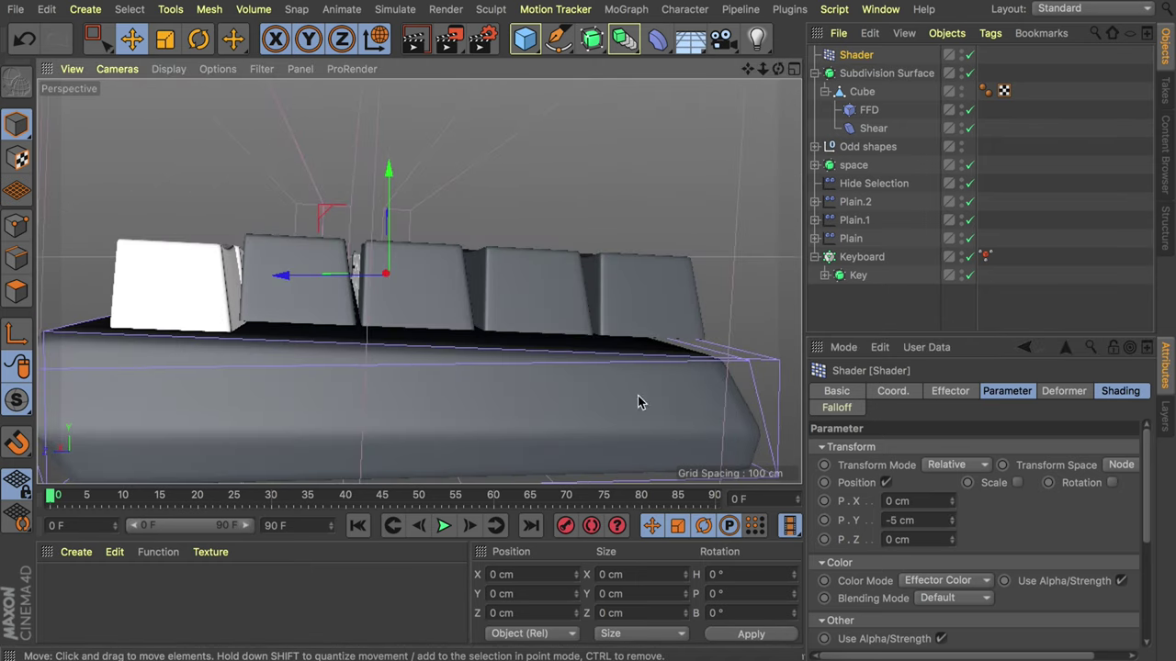
click(952, 526)
alt+drag(449, 236, 323, 305)
alt+drag(547, 196, 510, 232)
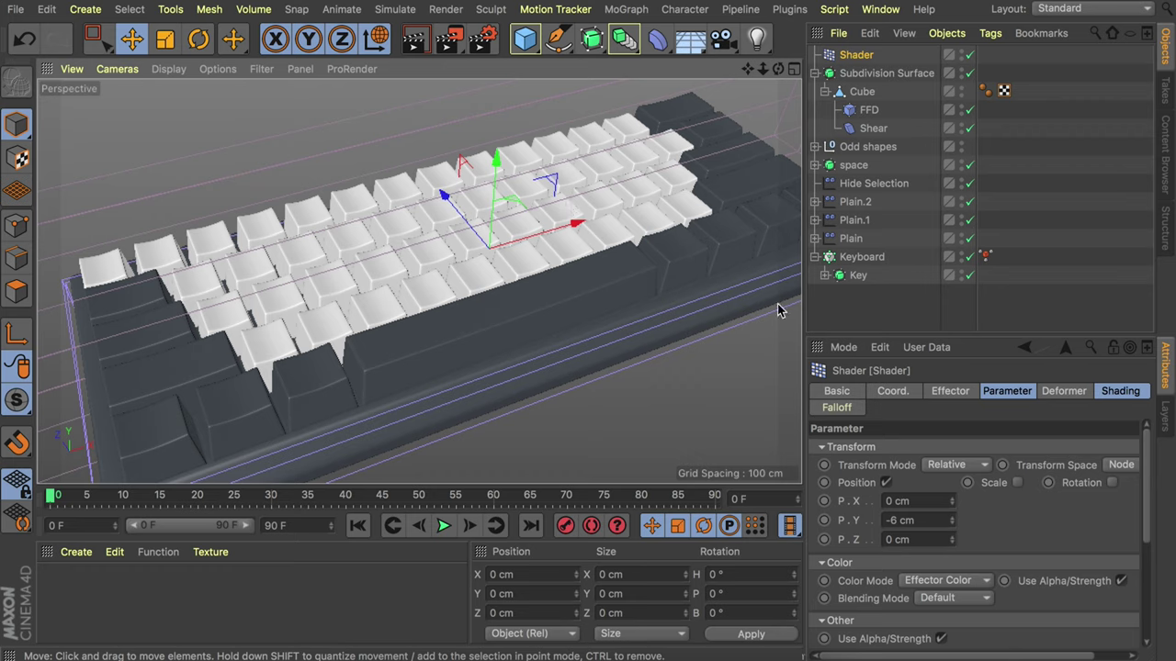
Load a Noise shader as the Shader effector's custom shading source.
click(1123, 391)
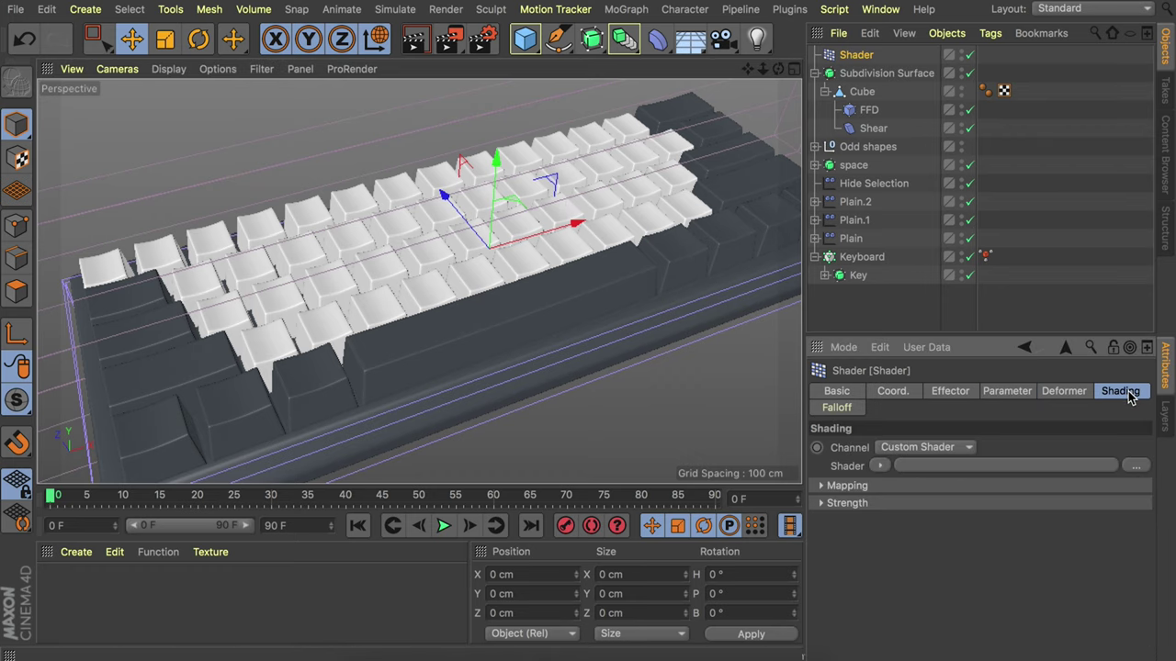
click(875, 467)
click(898, 227)
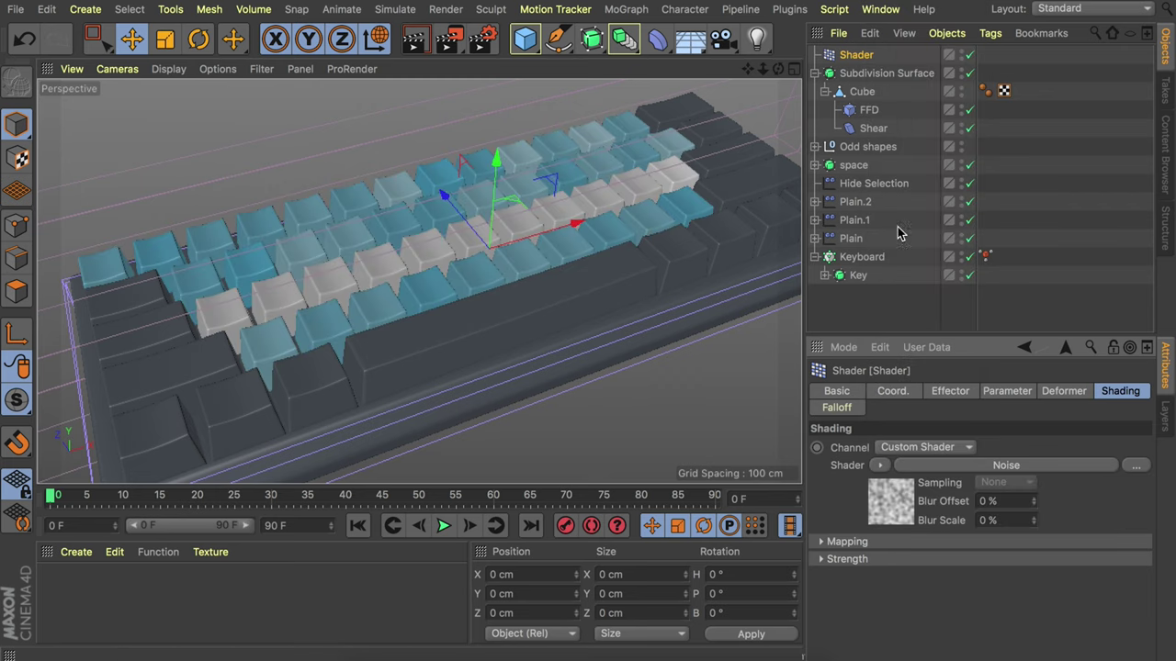
alt+drag(512, 327, 462, 206)
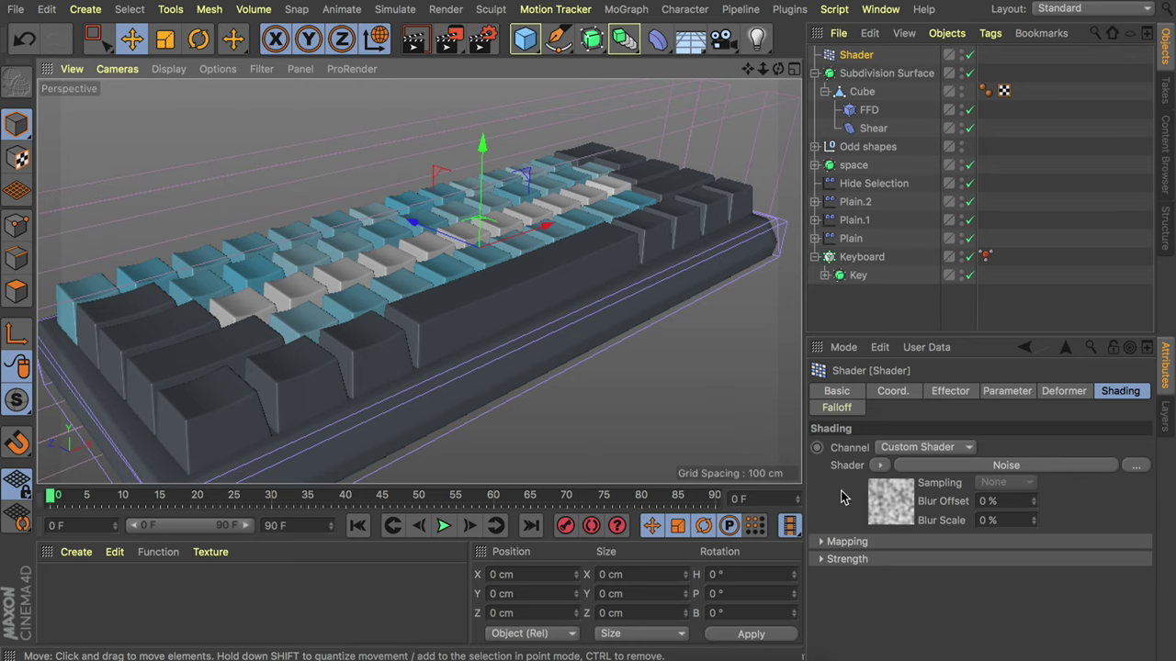
Change the Shader effector's noise type to Dents in the Noise shader's properties.
click(905, 515)
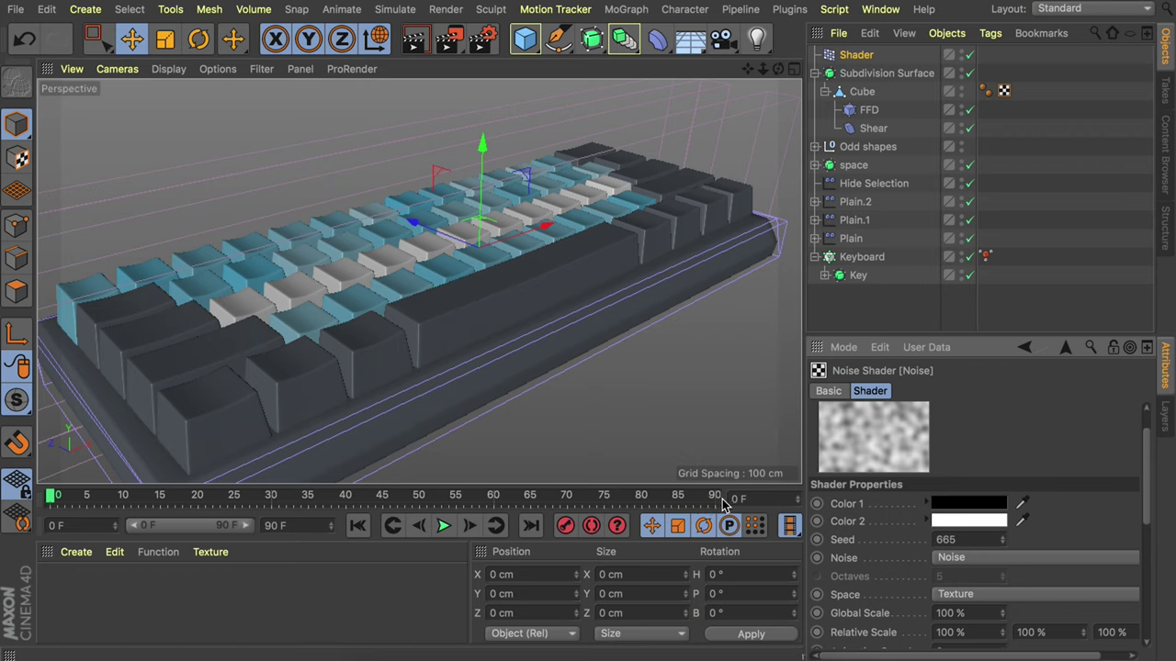
scroll(887, 503, down, 5)
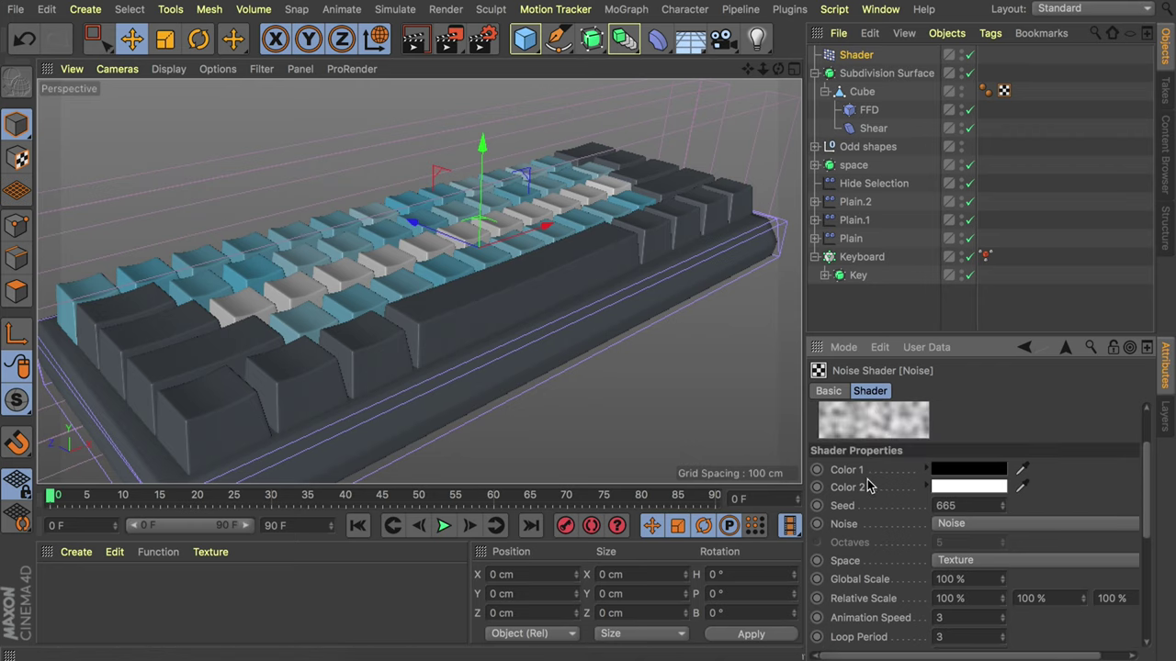
drag(1069, 658, 1102, 657)
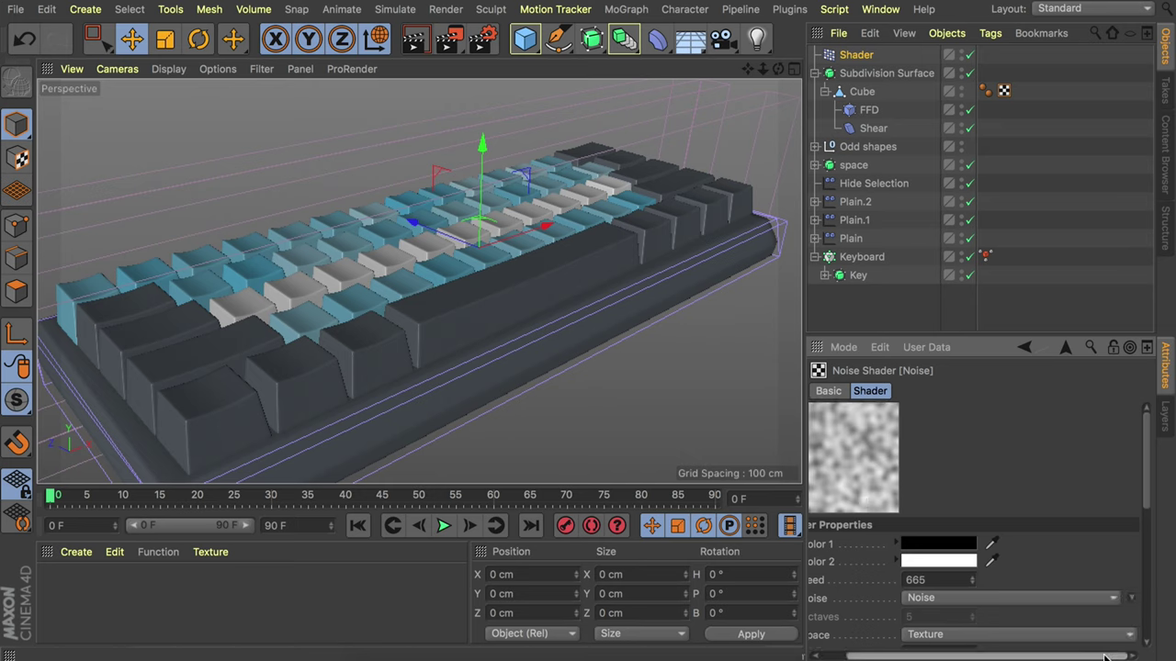
click(1121, 599)
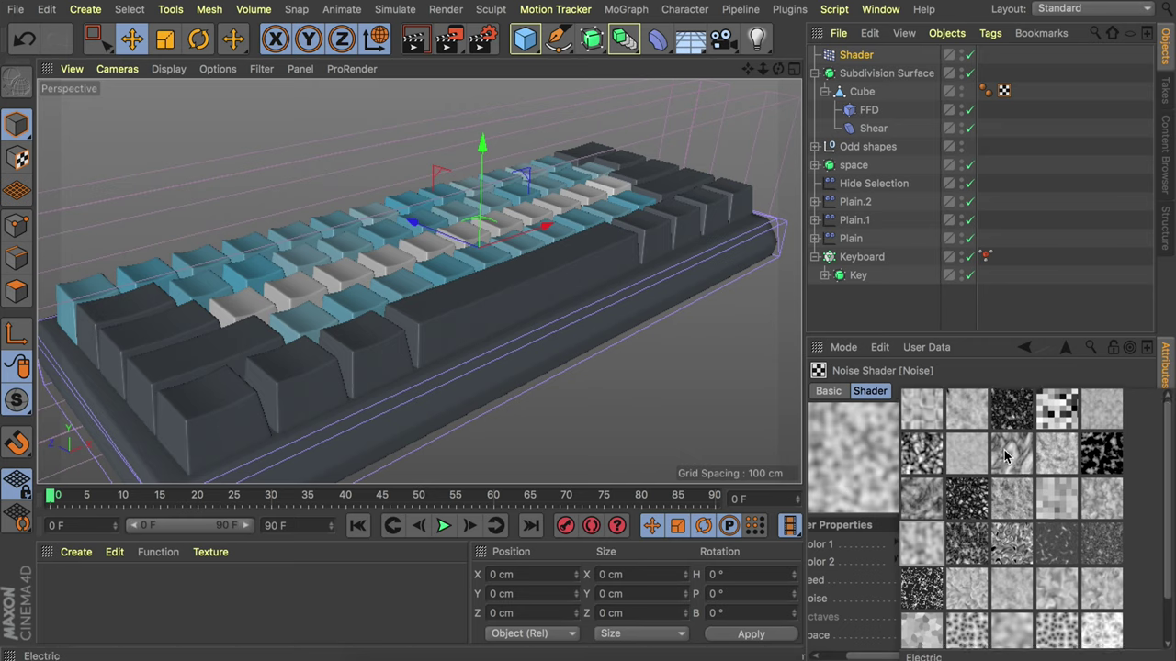
click(924, 454)
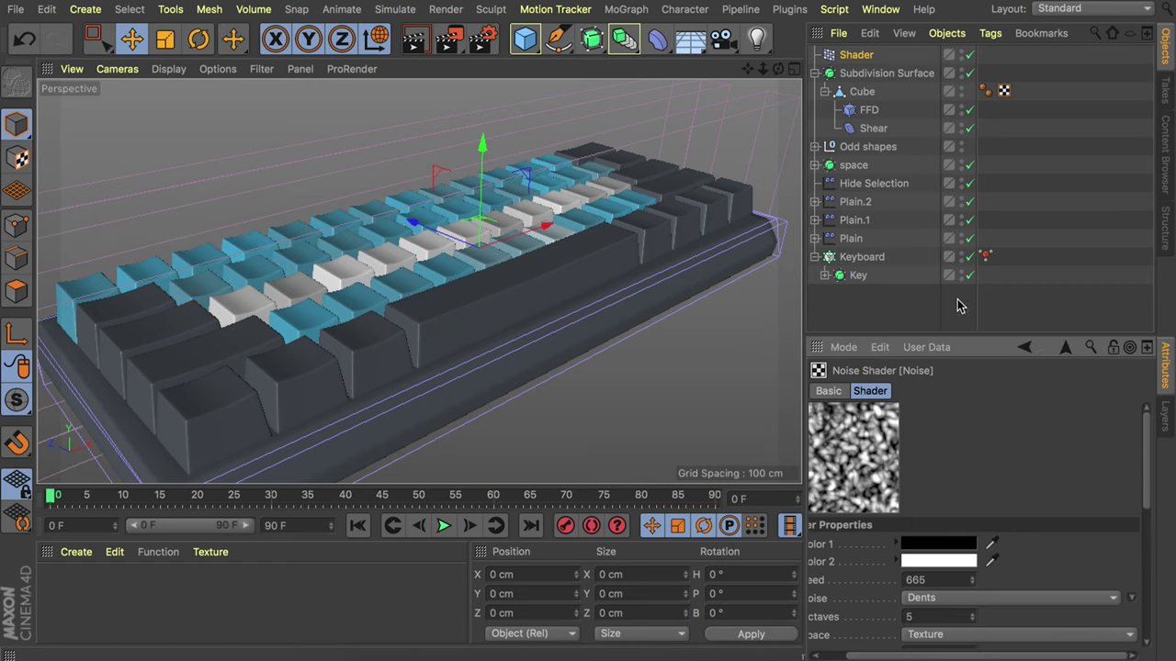
Raise the Dents noise's Low Clip to 76 % and inspect the shader preview.
drag(953, 334, 953, 209)
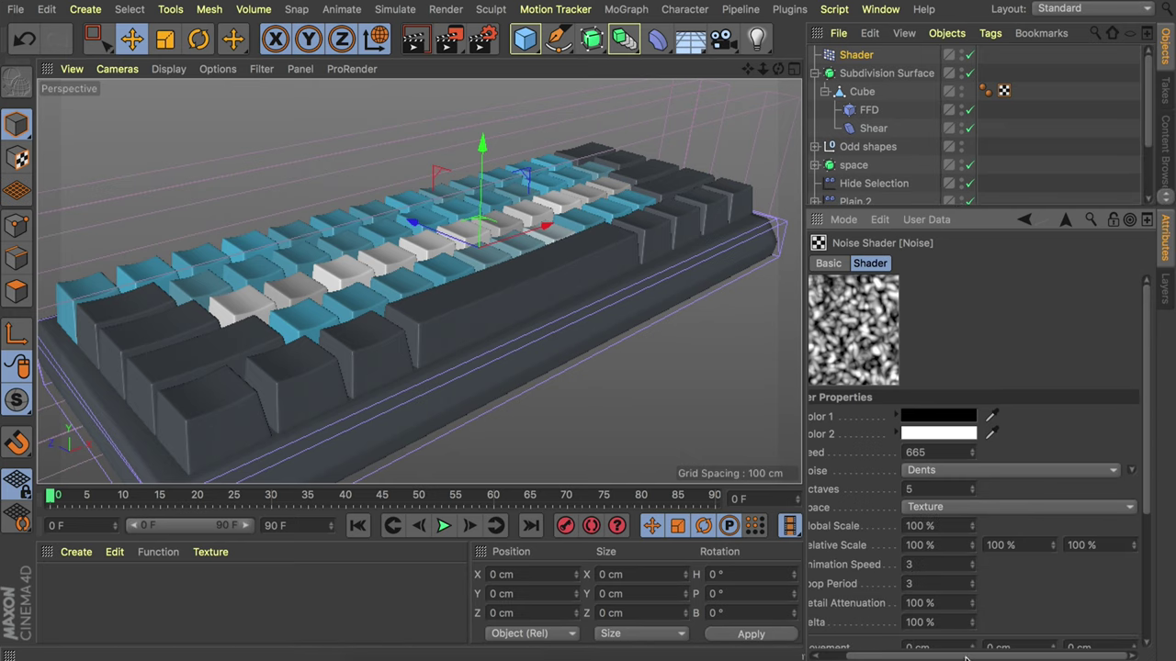
drag(965, 658, 913, 488)
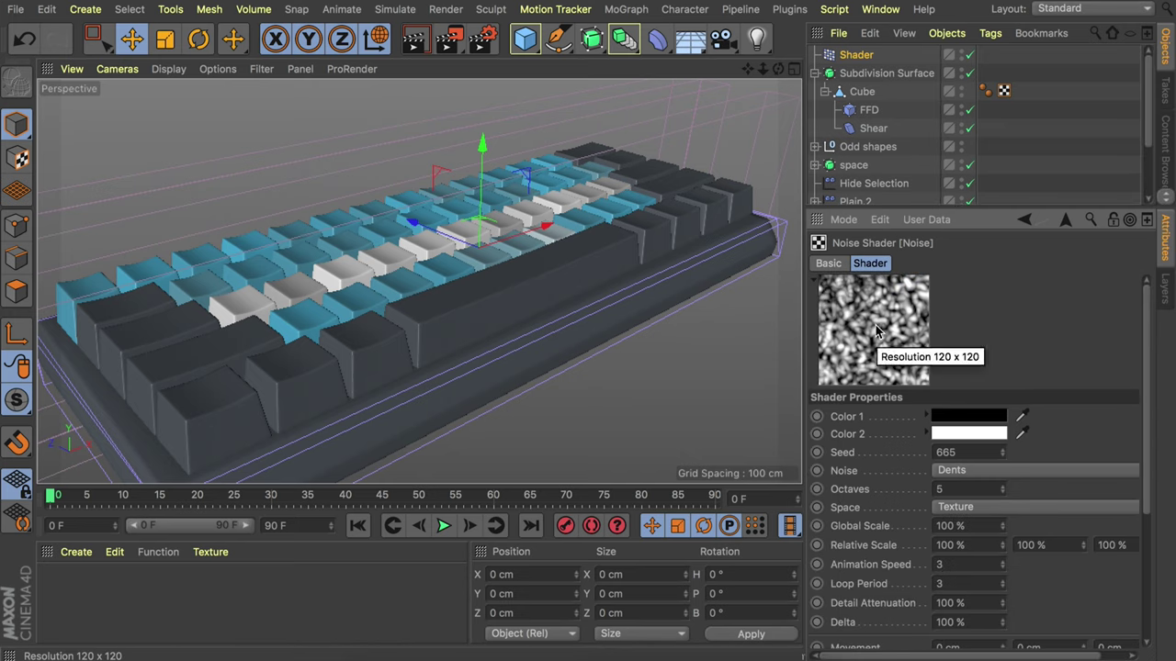
scroll(890, 514, down, 4)
scroll(891, 517, down, 1)
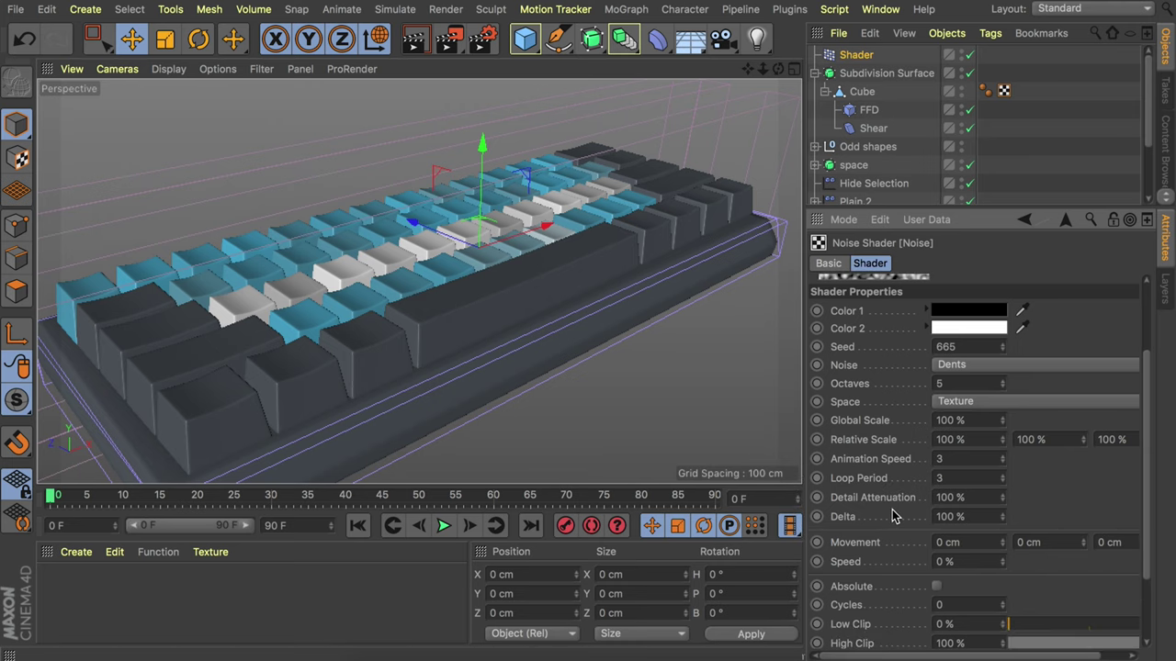
drag(1027, 630, 1129, 628)
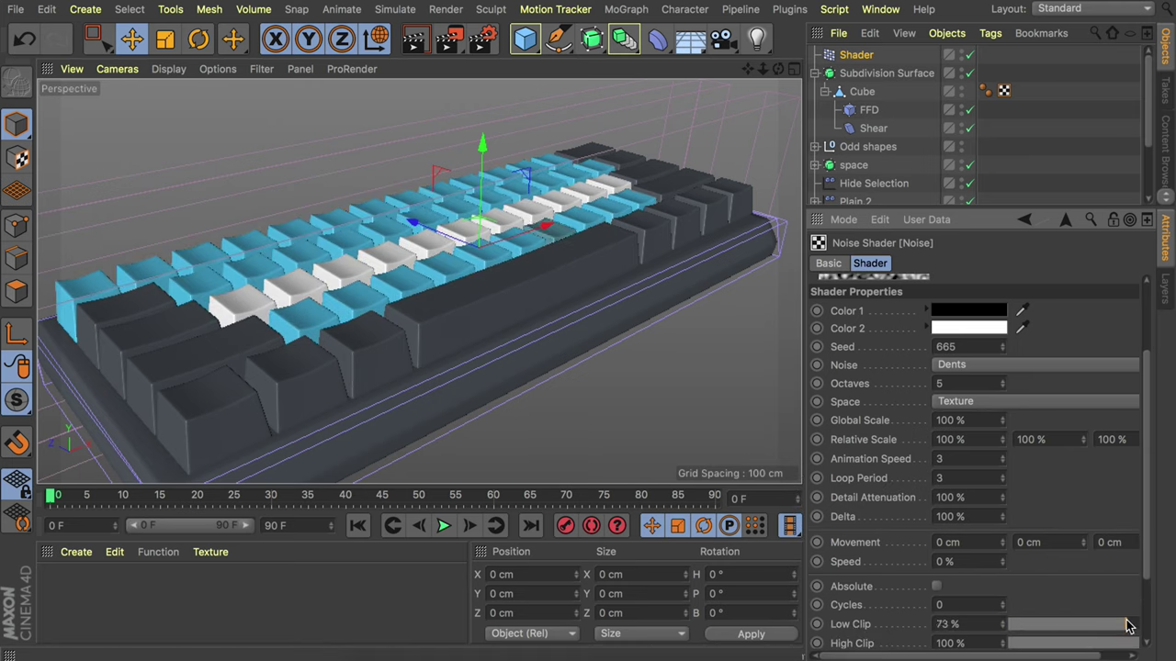
scroll(895, 542, up, 5)
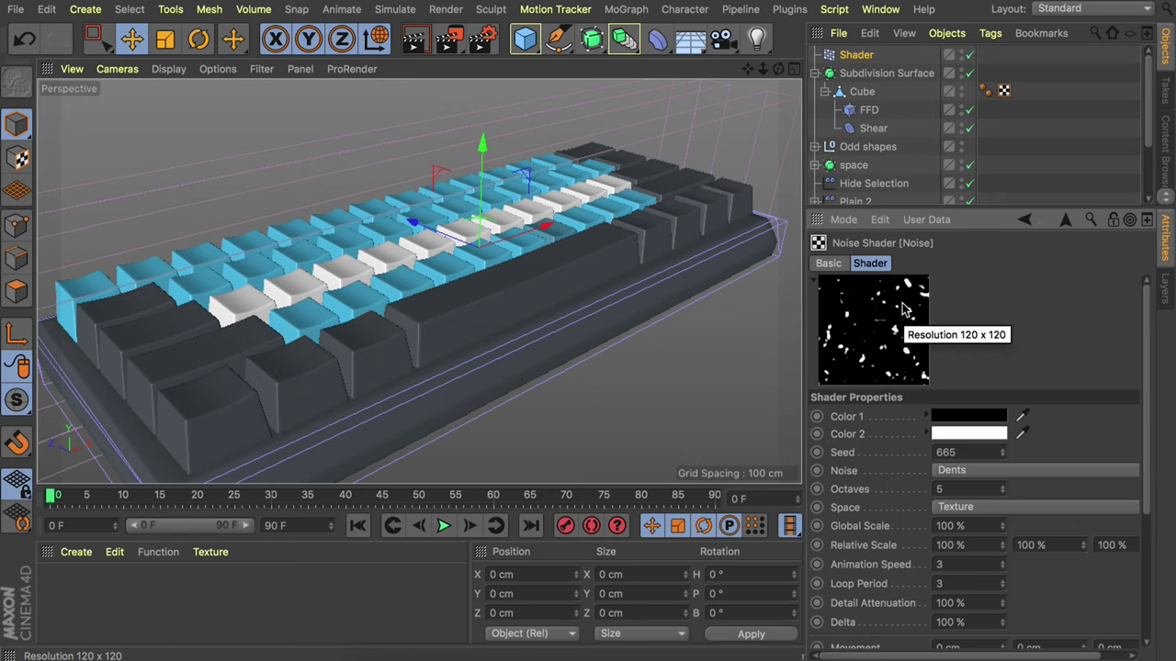
Increase the Dents noise's Contrast to about 51 % and check the shader preview.
scroll(889, 453, down, 5)
drag(1101, 591, 1132, 593)
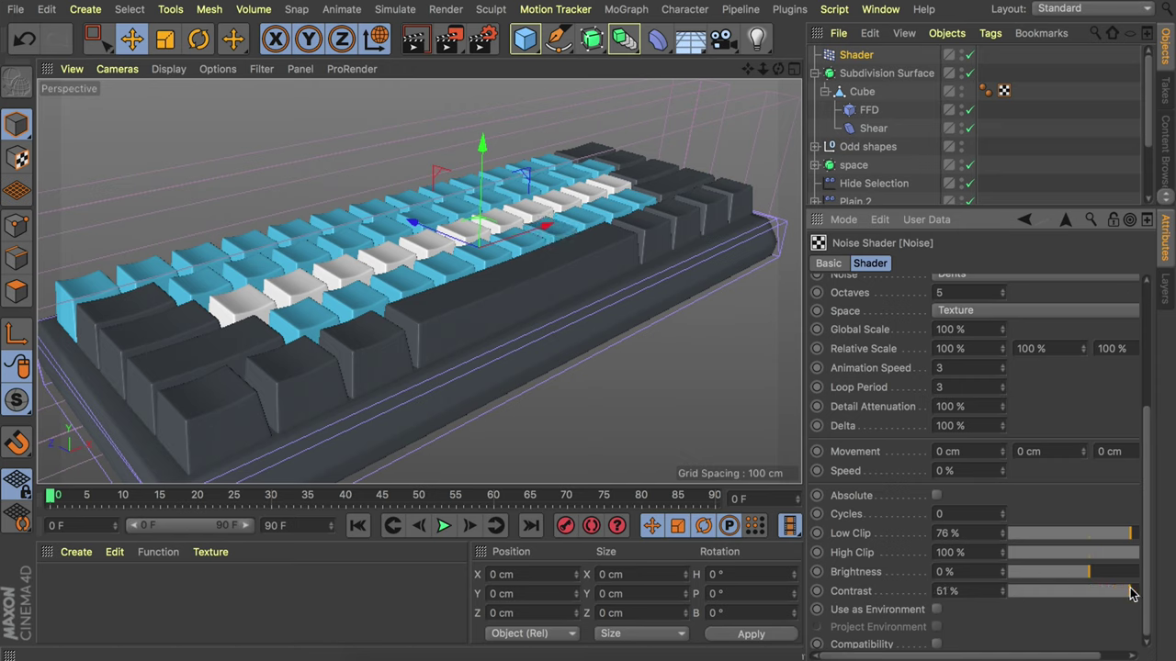
scroll(919, 413, up, 5)
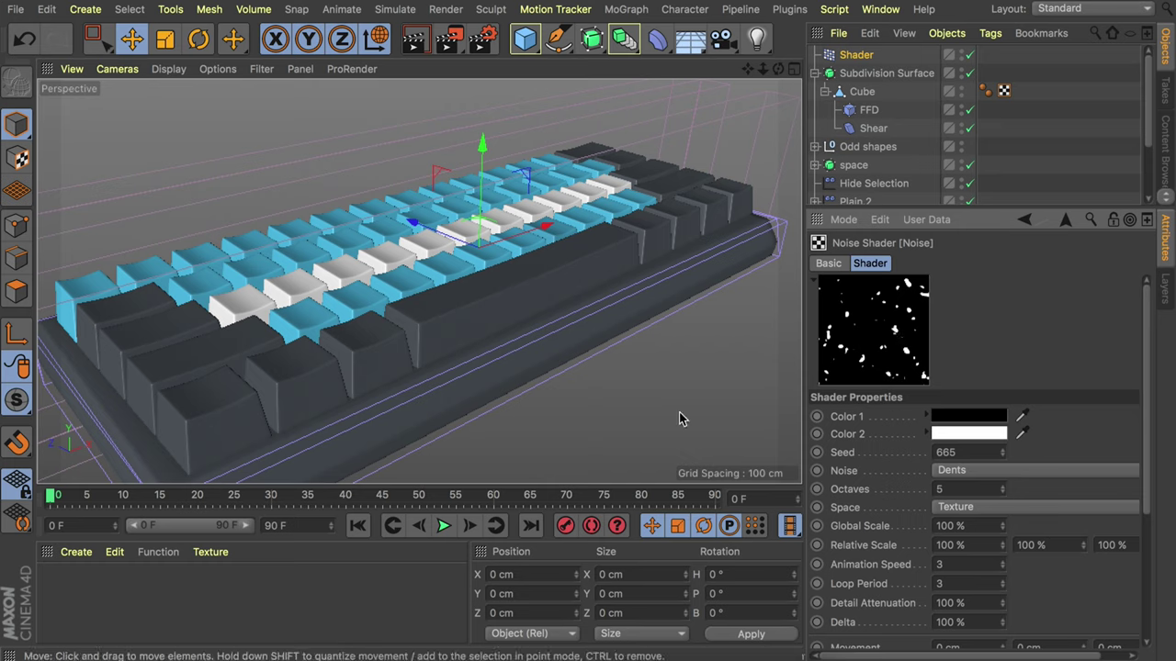
Play the animation to examine how the noise moves the keys, and stop the playback.
click(443, 525)
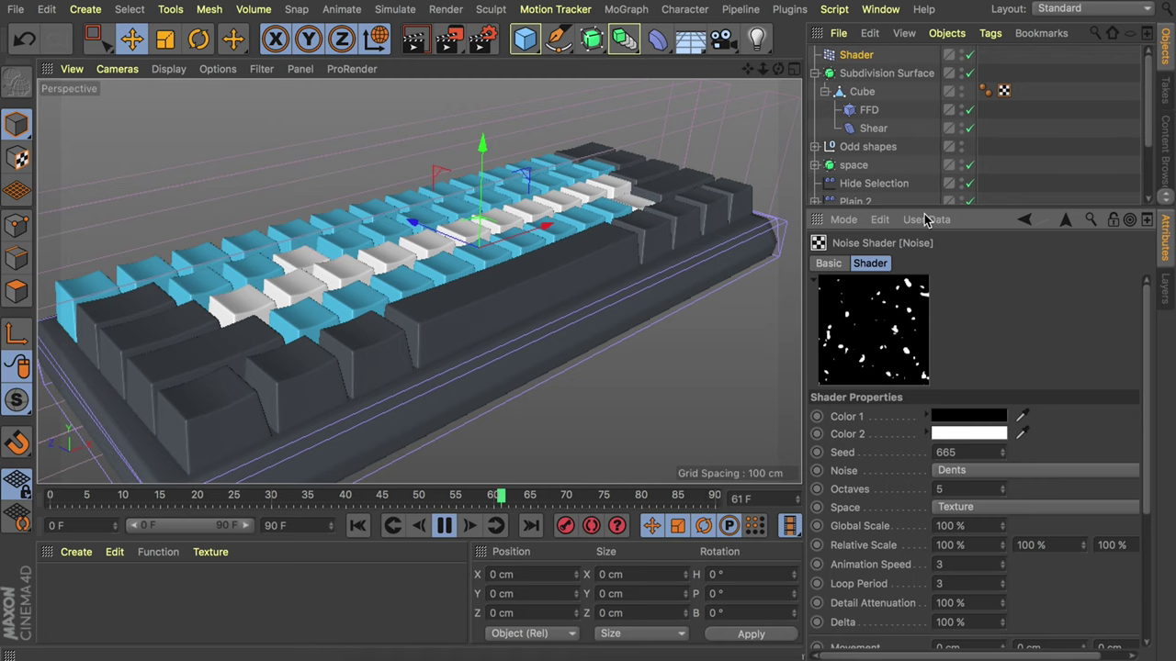
drag(941, 306, 943, 327)
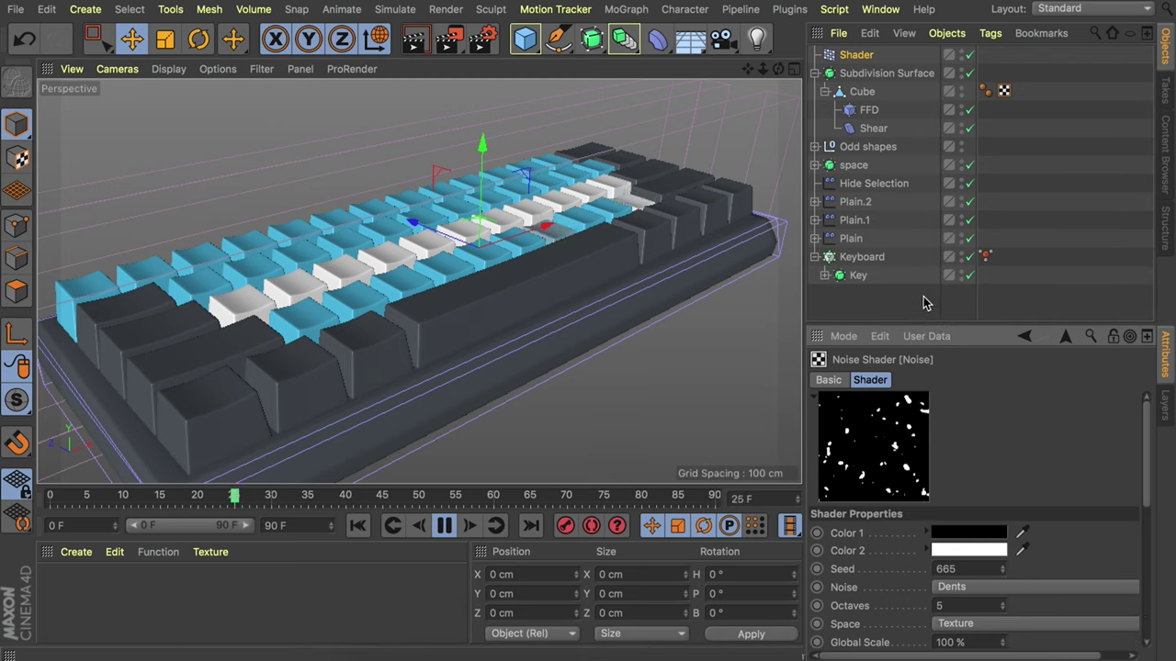
click(443, 525)
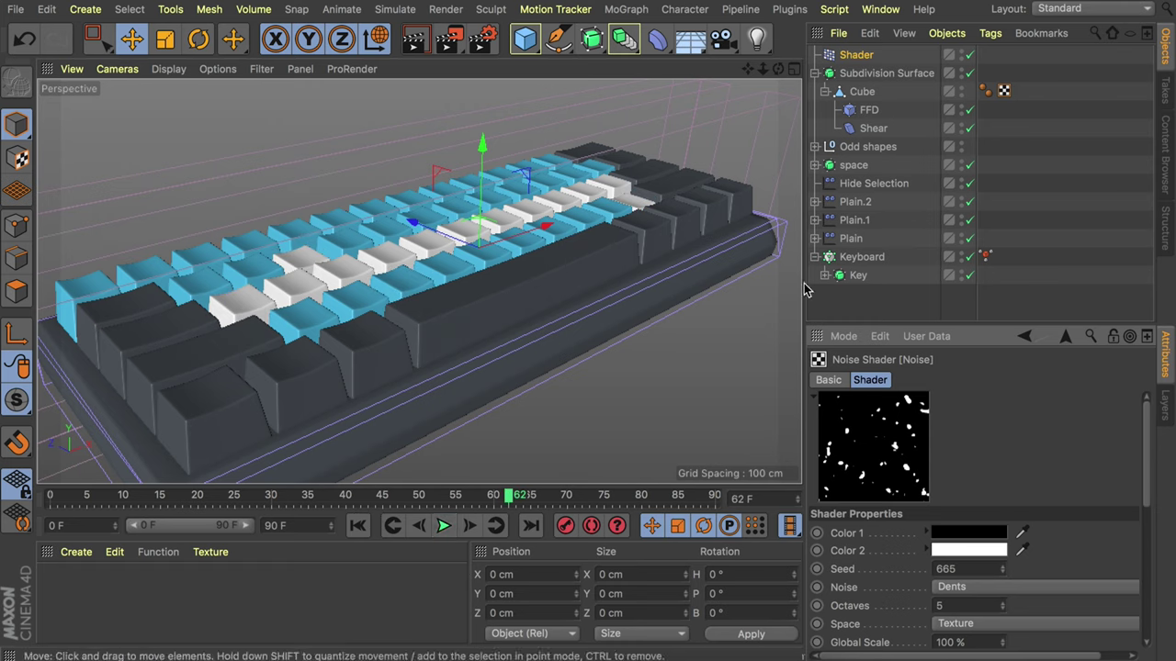
Add a MoGraph Delay effector to the Keyboard cloner.
click(859, 258)
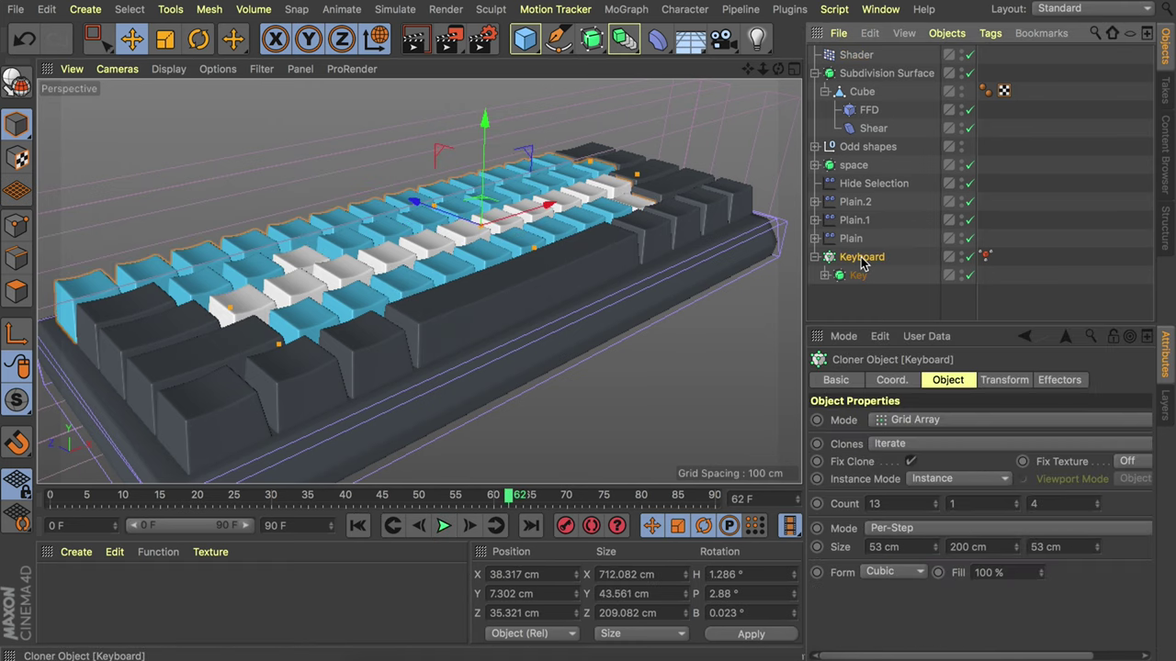
click(624, 10)
mouse_move(634, 38)
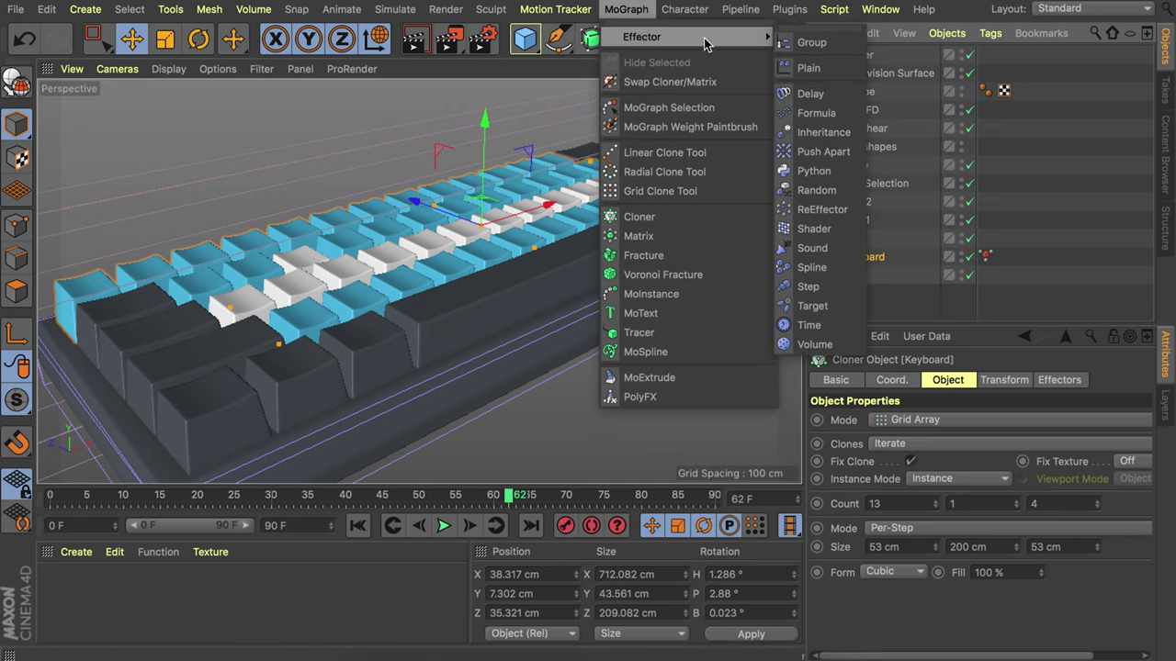
click(819, 98)
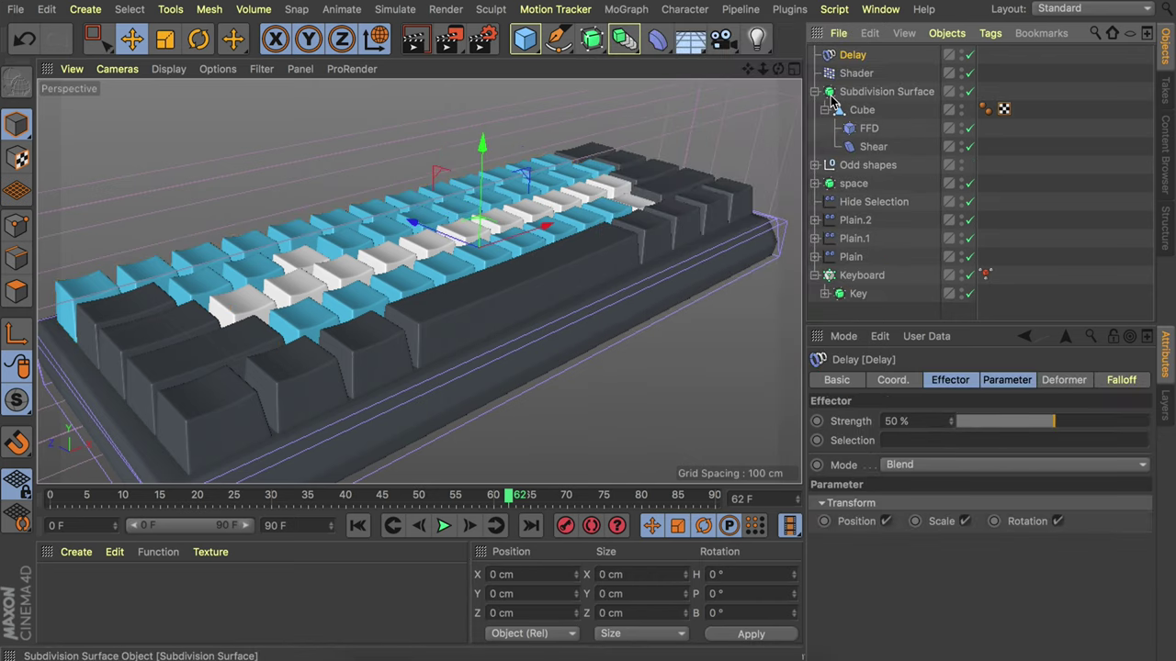
Try different Delay strengths while the animation plays, settle on 49 %, and stop the playback.
click(441, 528)
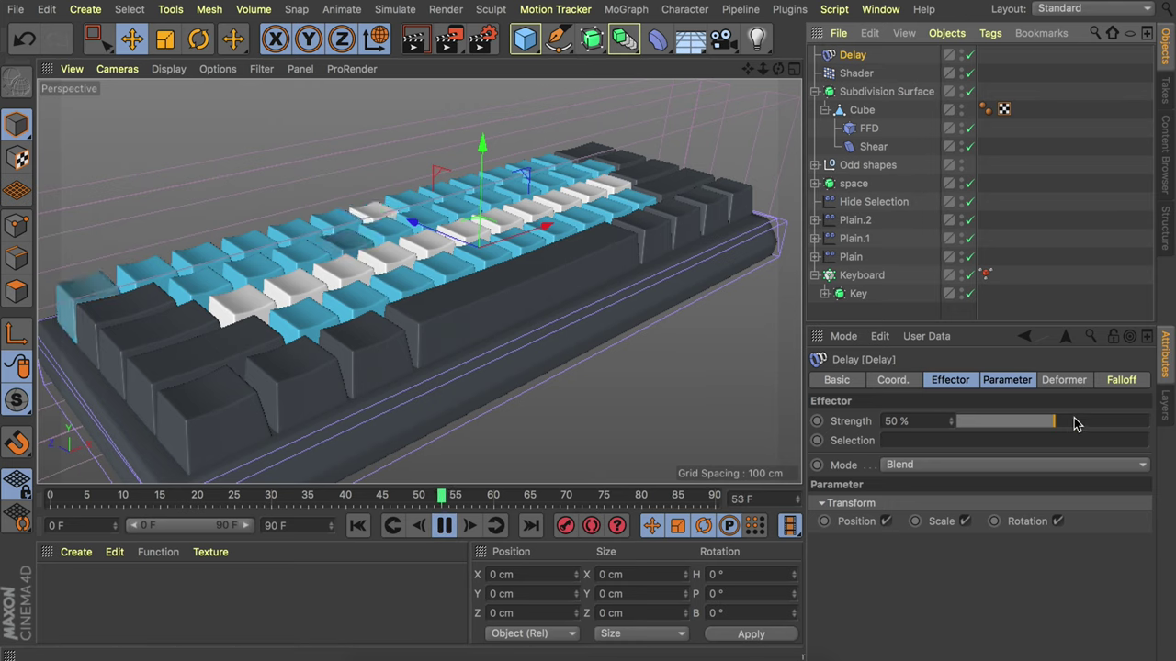
drag(1117, 420, 1145, 422)
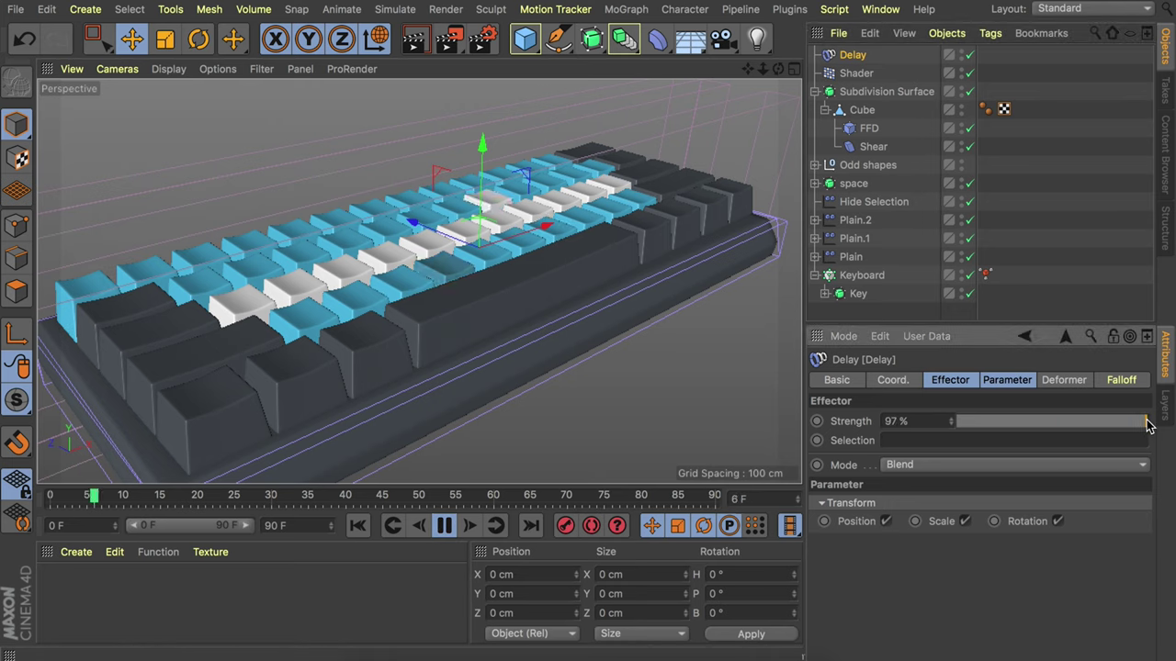
mouse_move(1074, 425)
mouse_down()
mouse_move(970, 426)
mouse_move(1053, 423)
mouse_up()
click(444, 525)
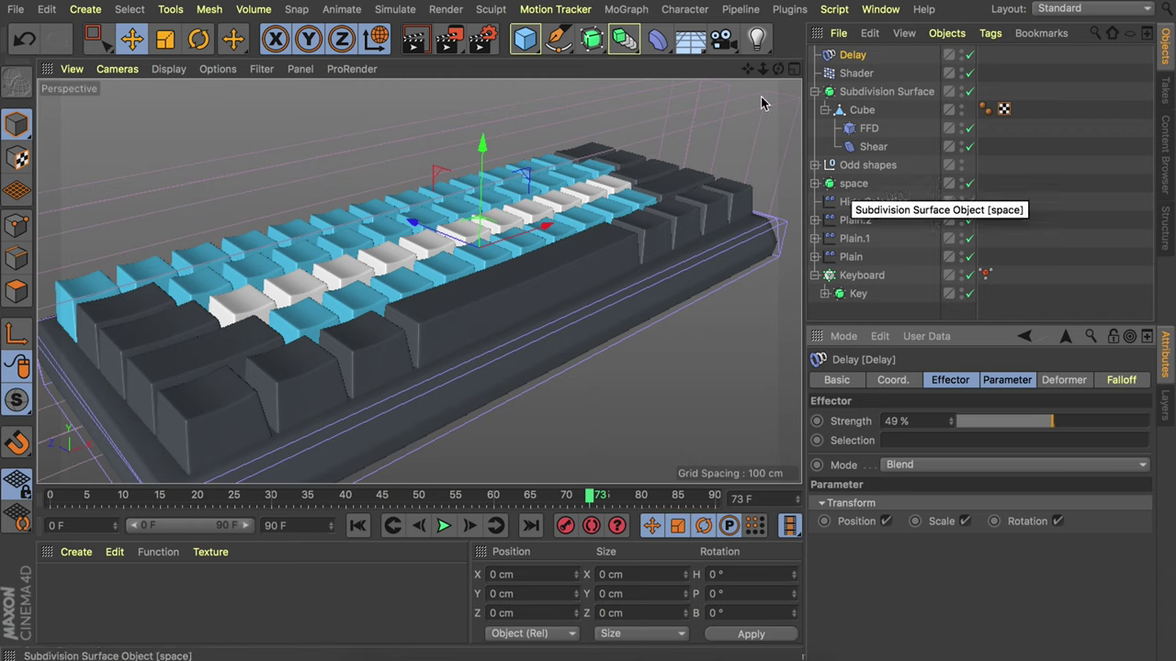
Place the space key inside a new MoGraph Cloner.
click(625, 9)
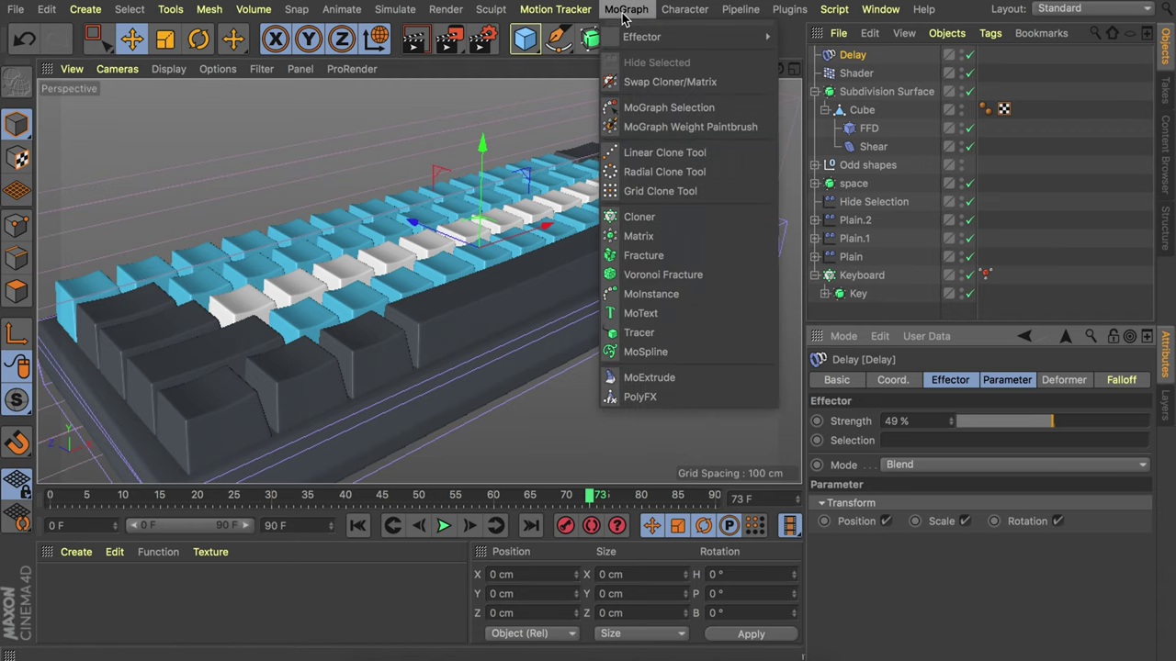
click(852, 187)
click(852, 184)
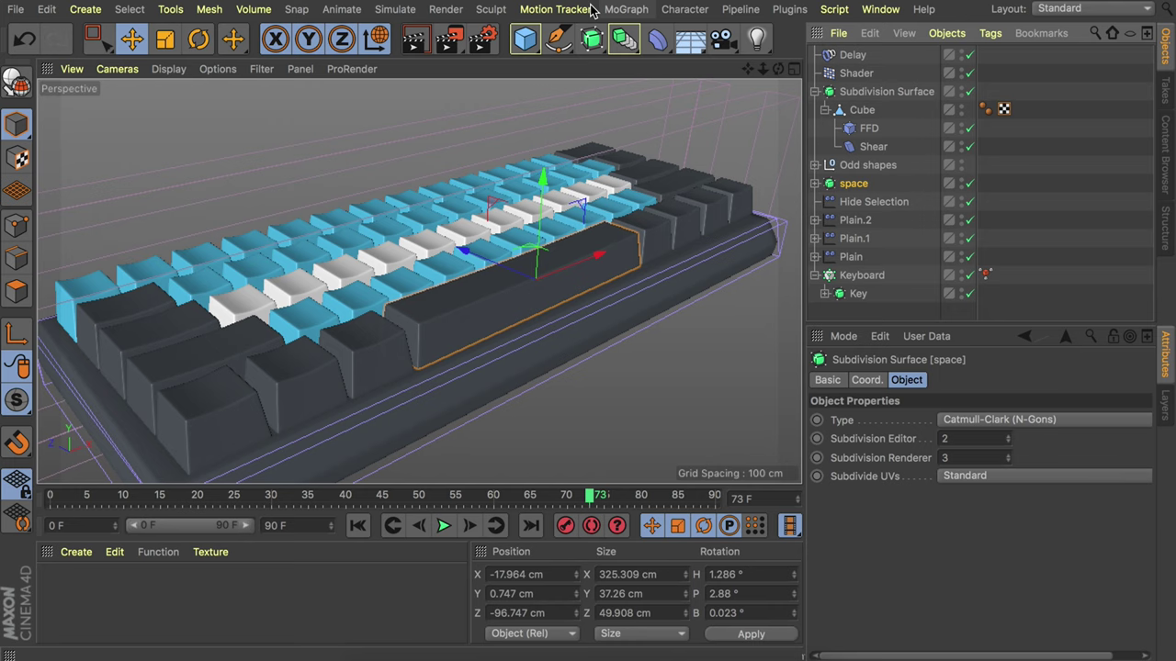
click(626, 9)
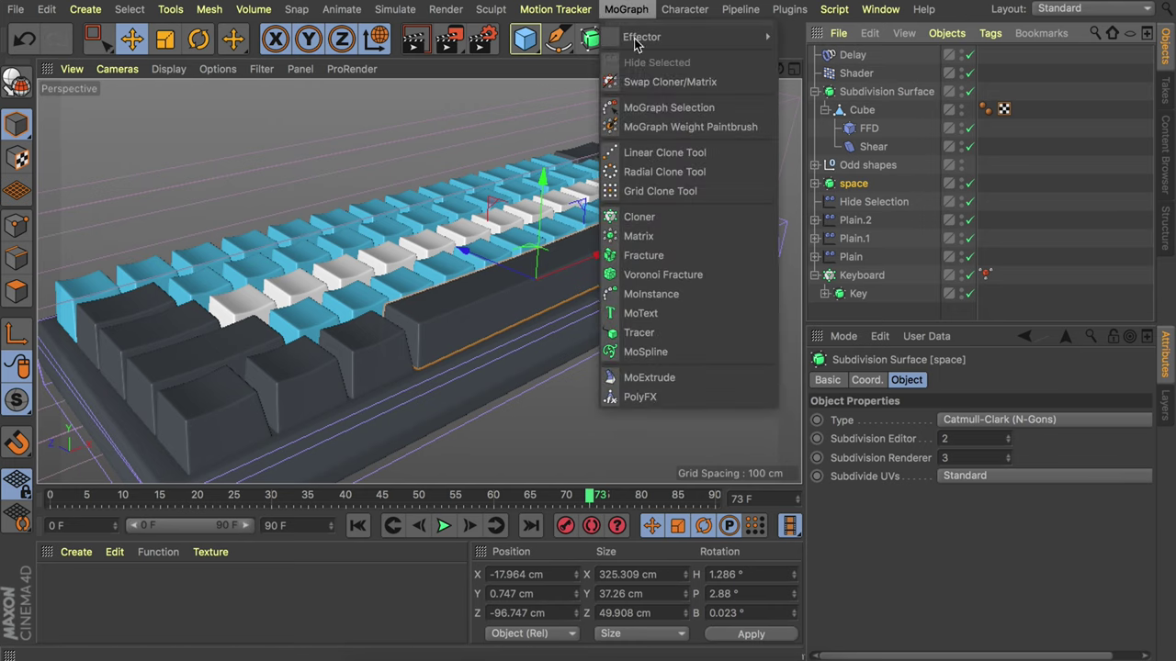
click(657, 218)
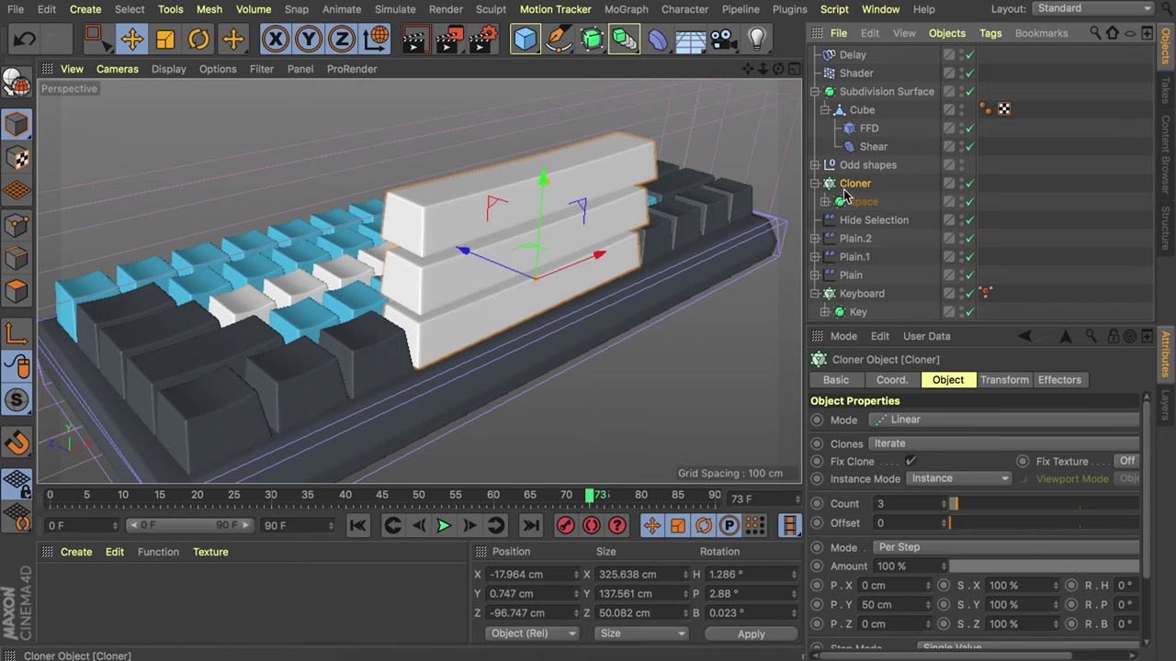
Reduce the space key cloner's clone count to 1.
click(944, 507)
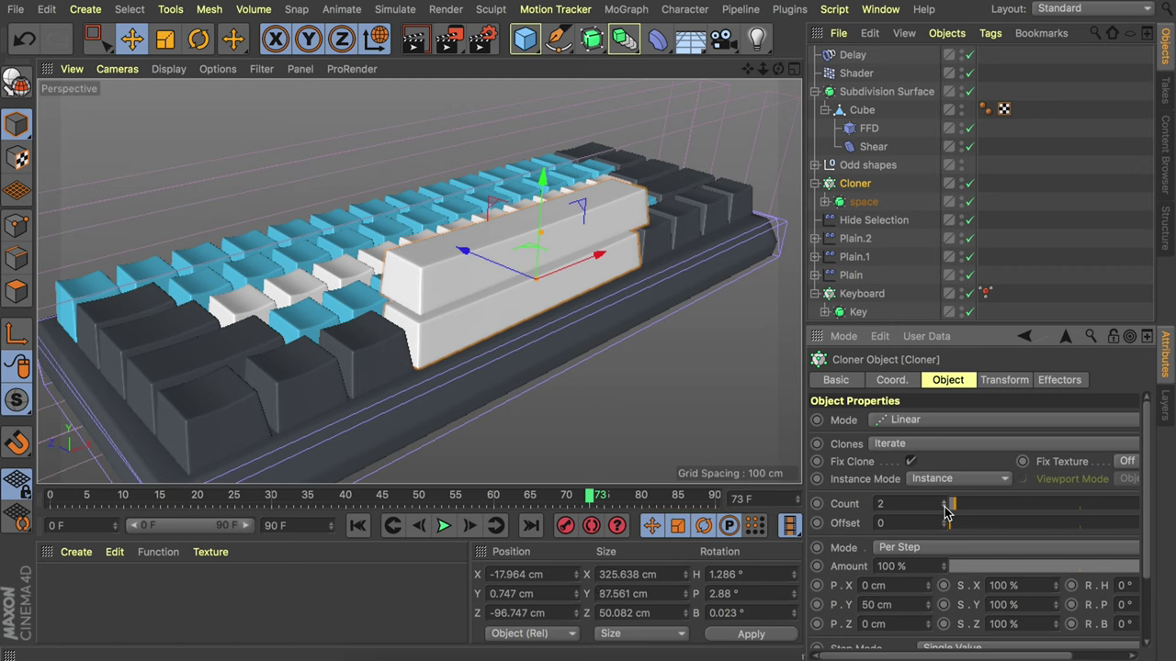
click(943, 507)
alt+drag(524, 252, 804, 198)
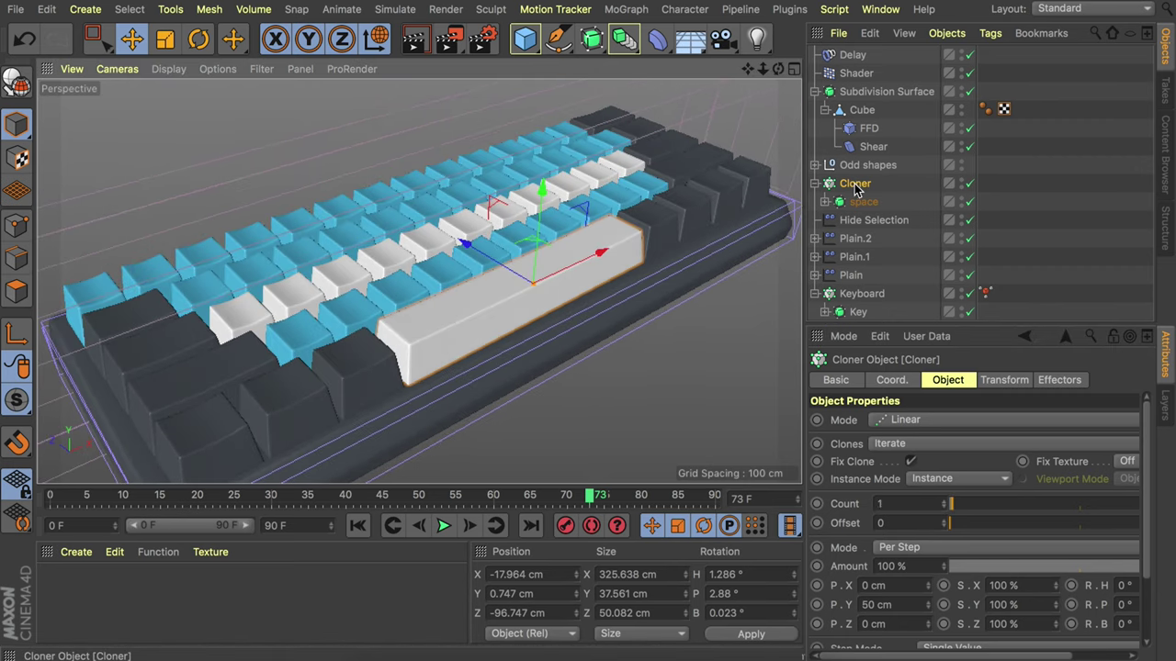
Add a second MoGraph Shader effector, applied to the space key's cloner.
click(634, 10)
mouse_move(695, 37)
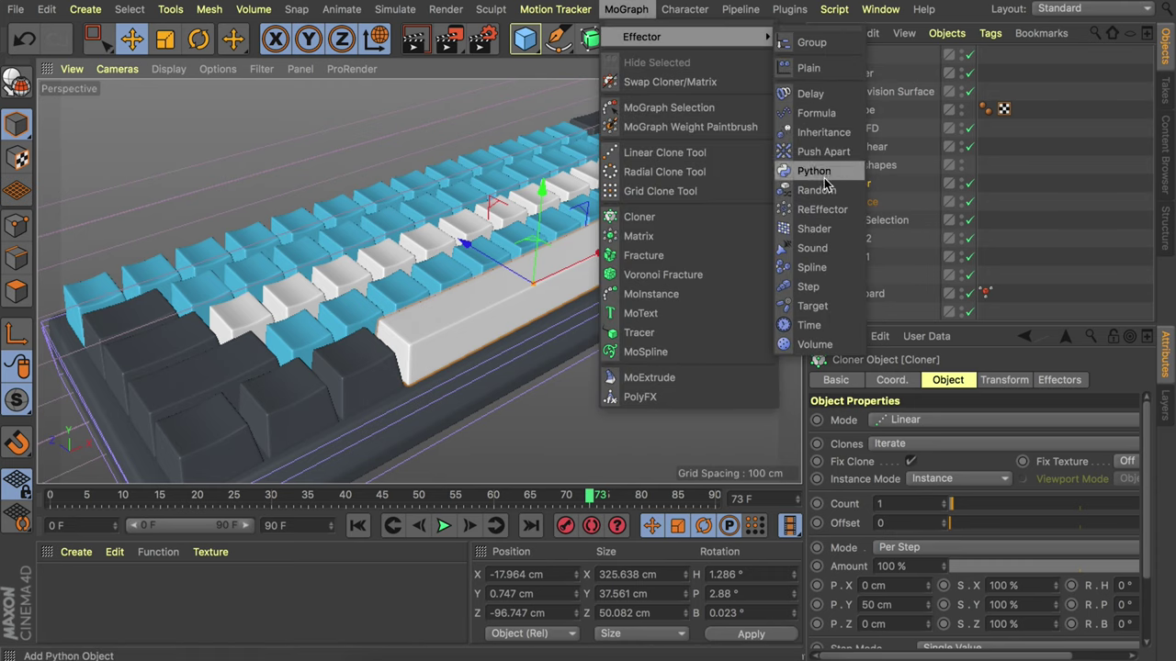
click(820, 229)
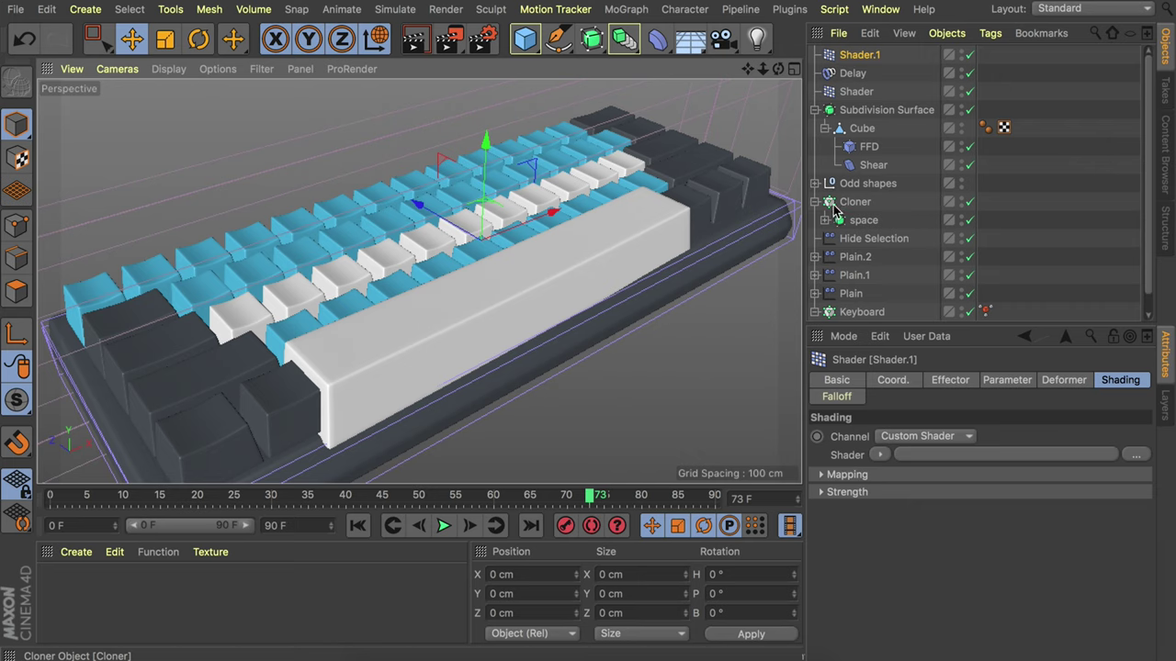
Turn off Scale and turn on Position in the space key's Shader effector, with a Y offset of -6 cm.
click(1004, 381)
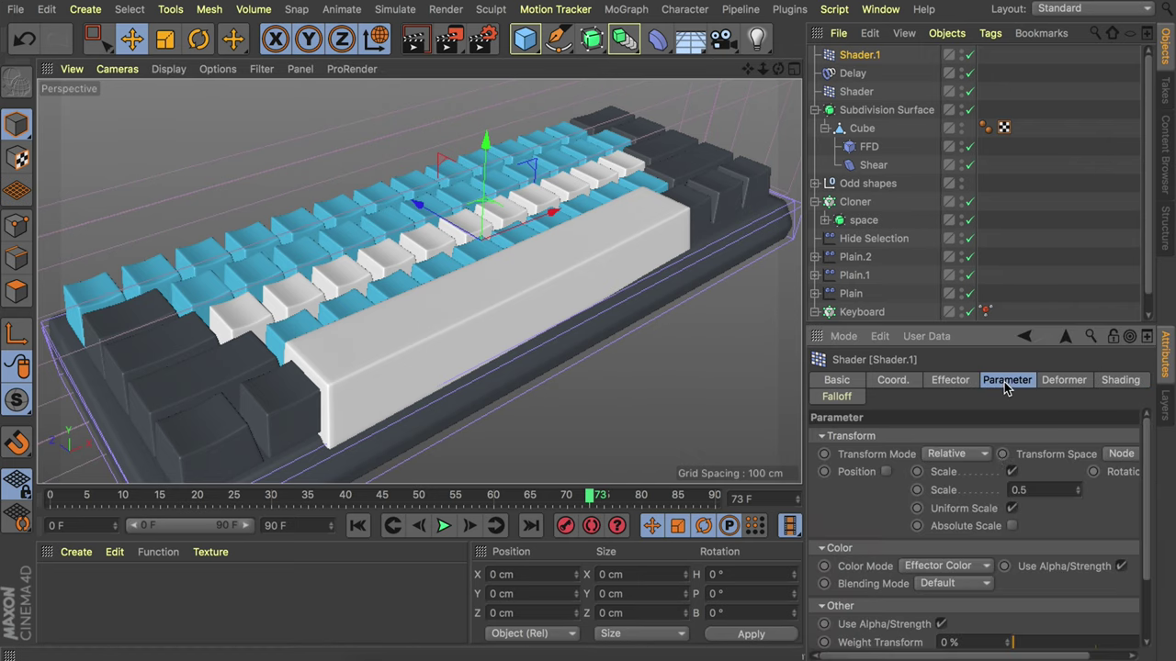
click(1012, 473)
click(886, 472)
drag(951, 511, 951, 515)
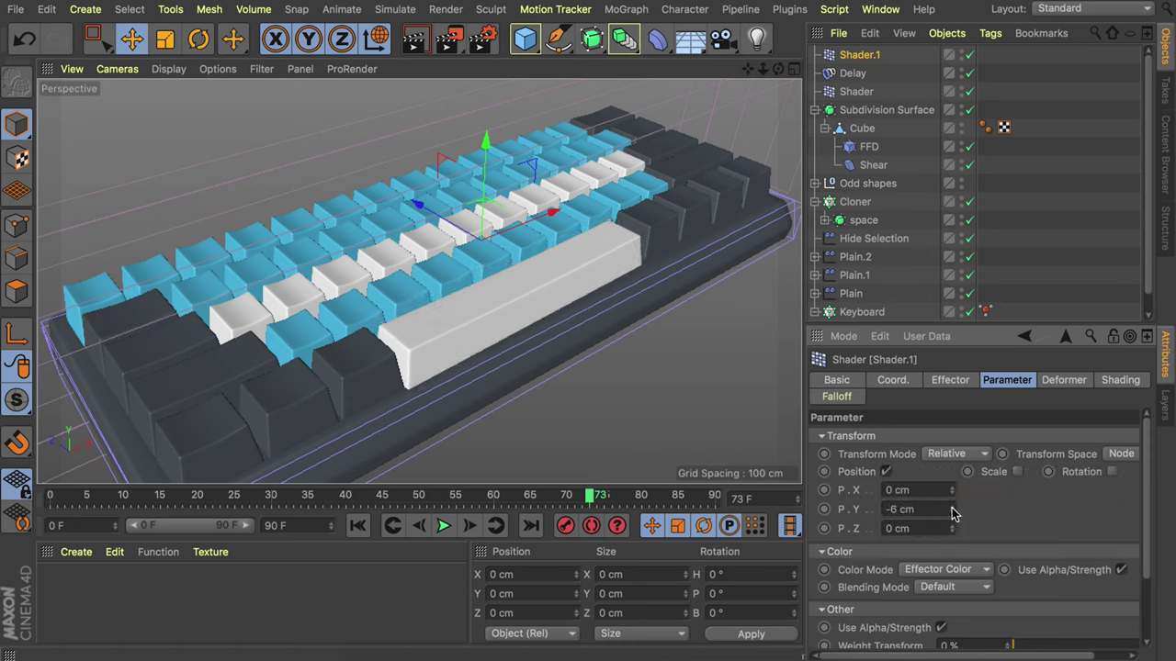
Load a Noise shader into the shading channel of the space key's Shader effector and set its noise type to Turbulence.
click(1103, 383)
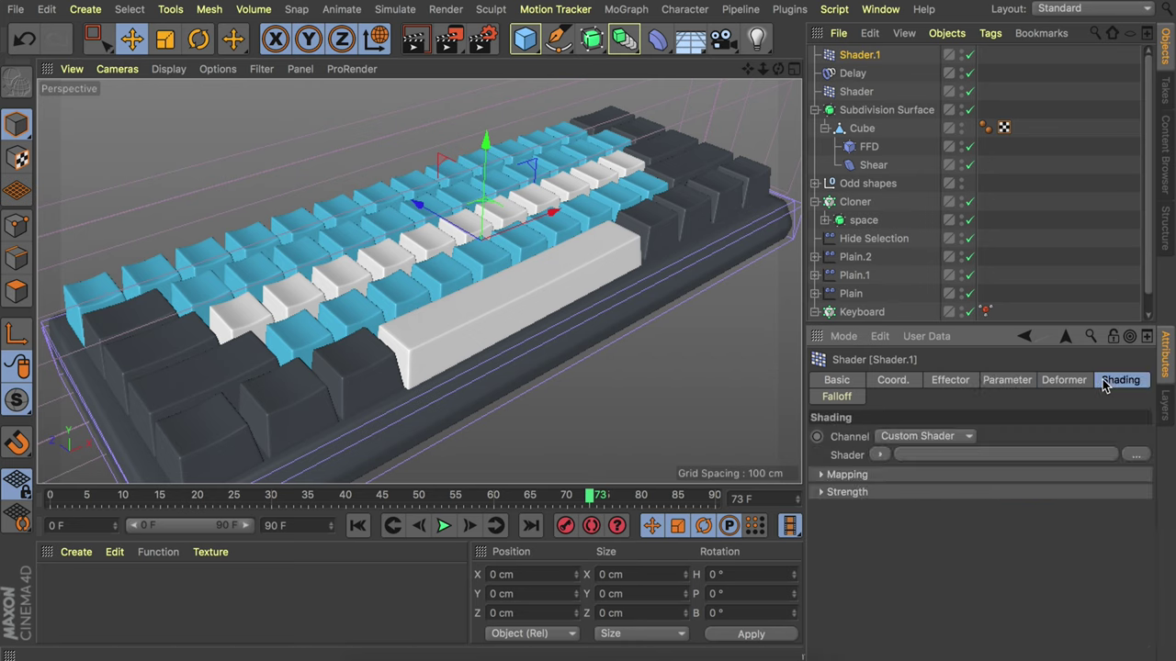
click(883, 455)
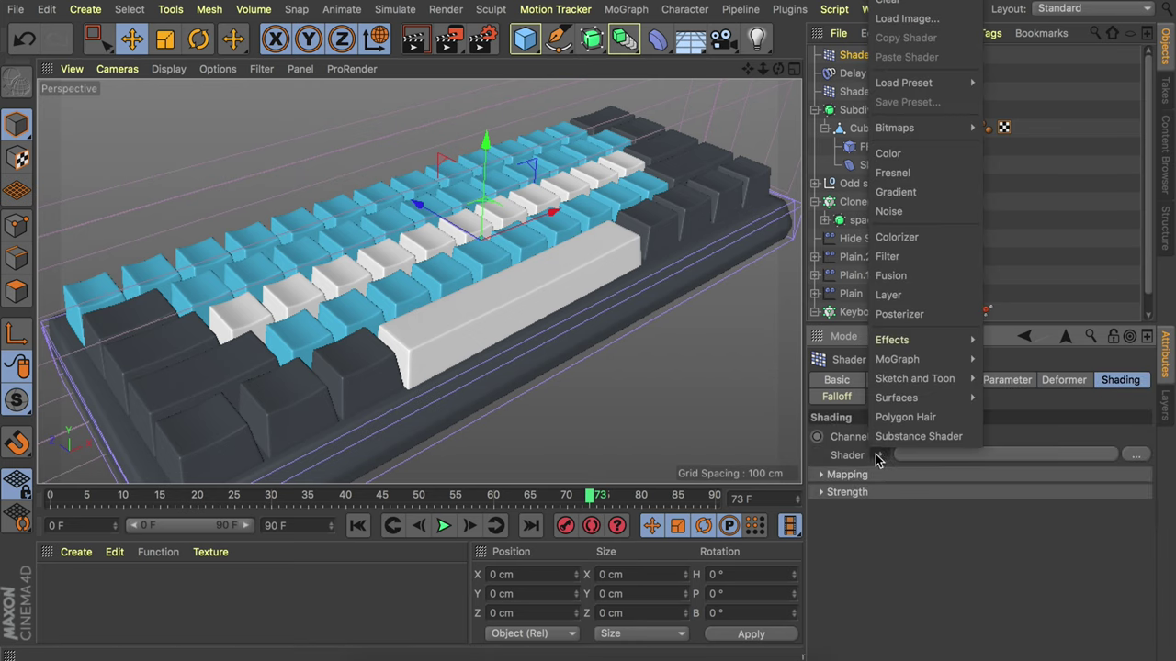
click(891, 212)
click(887, 493)
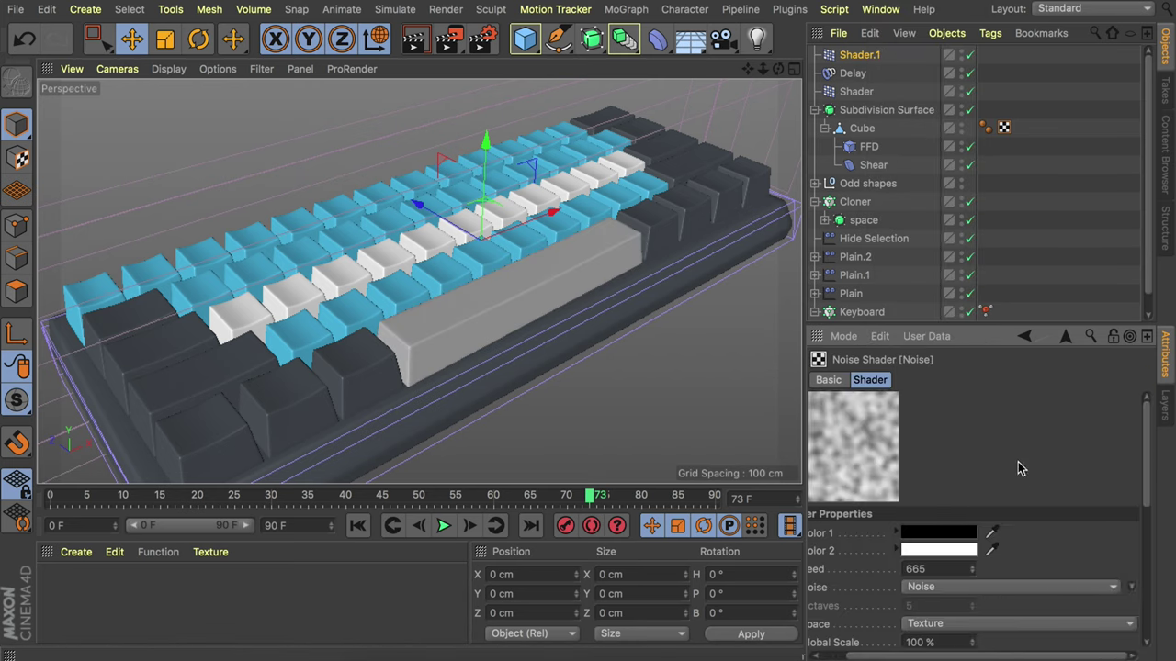
click(1132, 586)
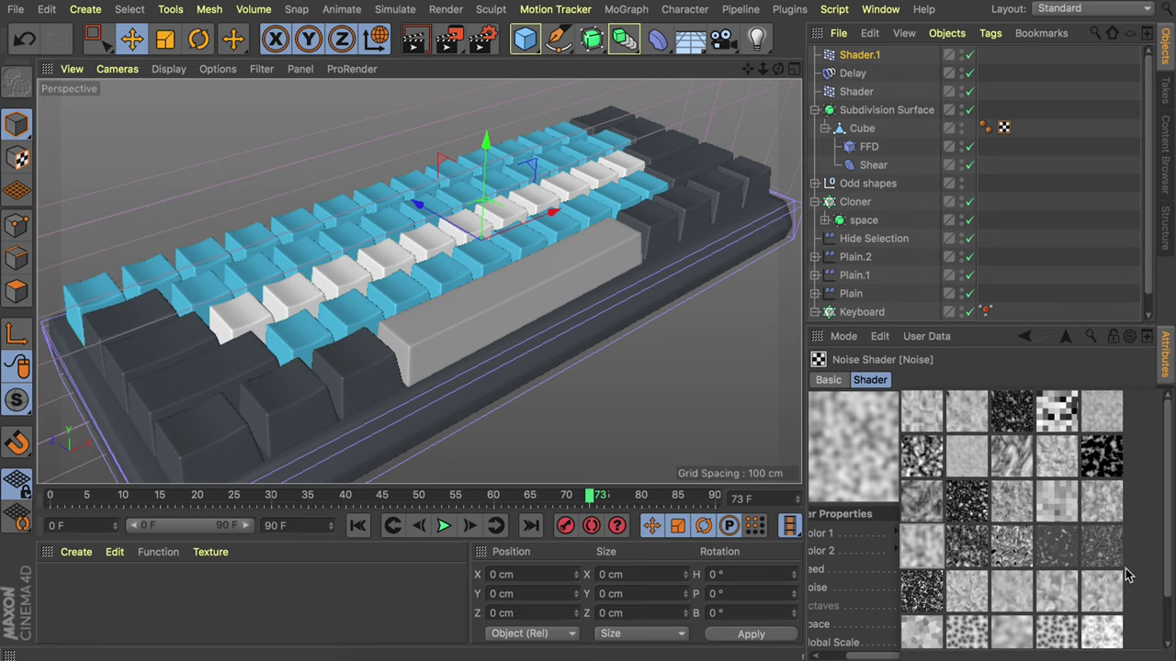
scroll(1128, 575, down, 1)
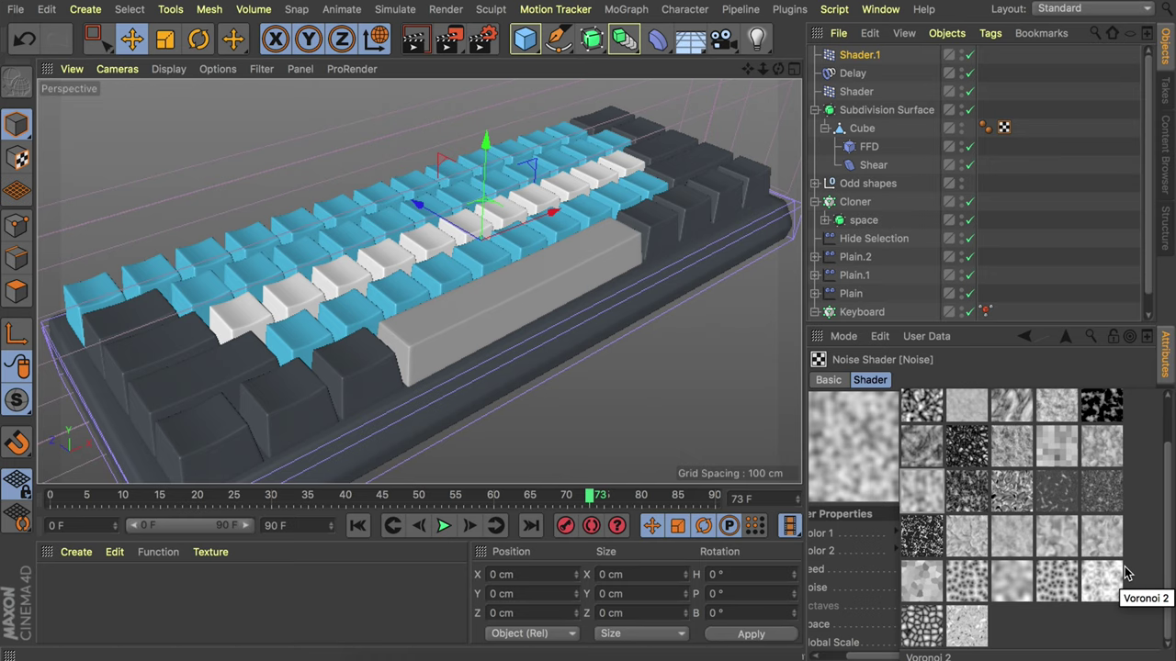
click(1008, 537)
drag(987, 659, 965, 659)
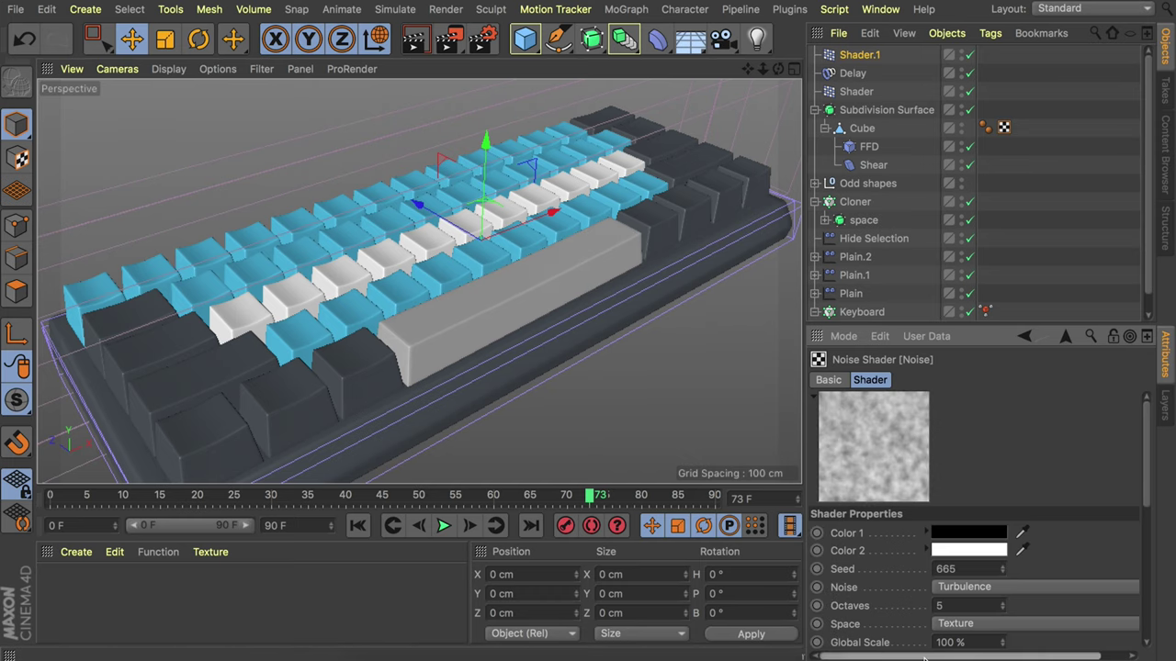
Set the noise's animation speed to 3 and its loop period to 3.
scroll(904, 599, down, 3)
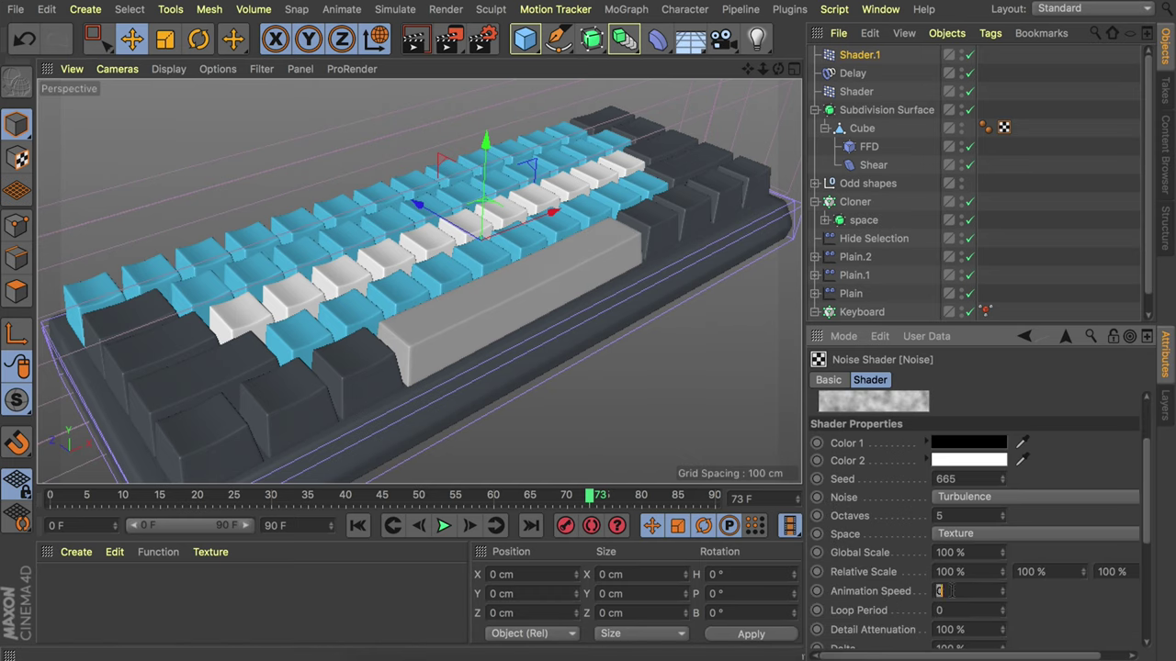
key(Tab)
text(3)
key(Return)
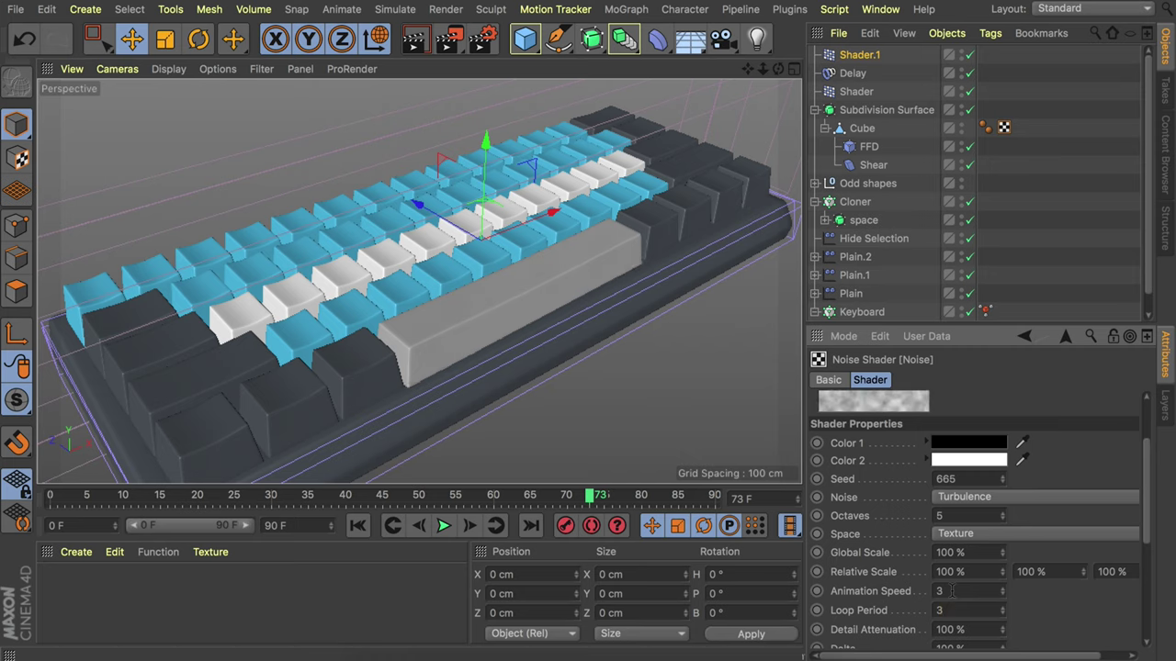
Raise the noise's low clip slightly and its contrast strongly for a hard black-and-white pattern, and set its octaves to 4.
scroll(900, 590, down, 5)
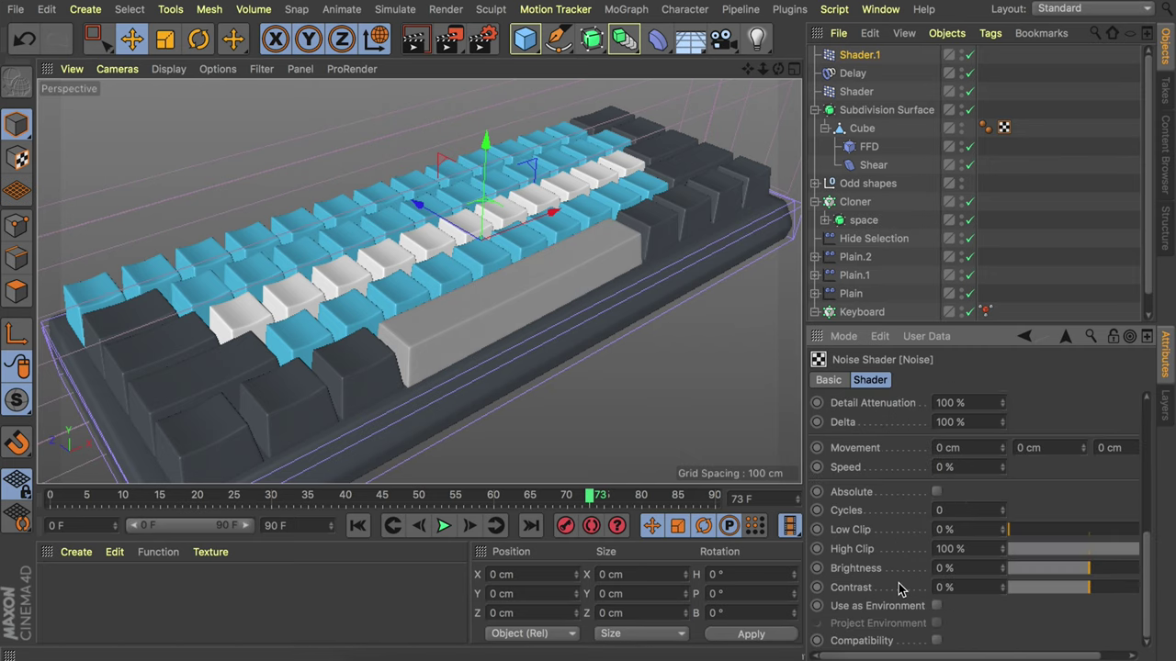
mouse_move(965, 654)
mouse_down()
mouse_move(984, 654)
mouse_move(971, 654)
mouse_up()
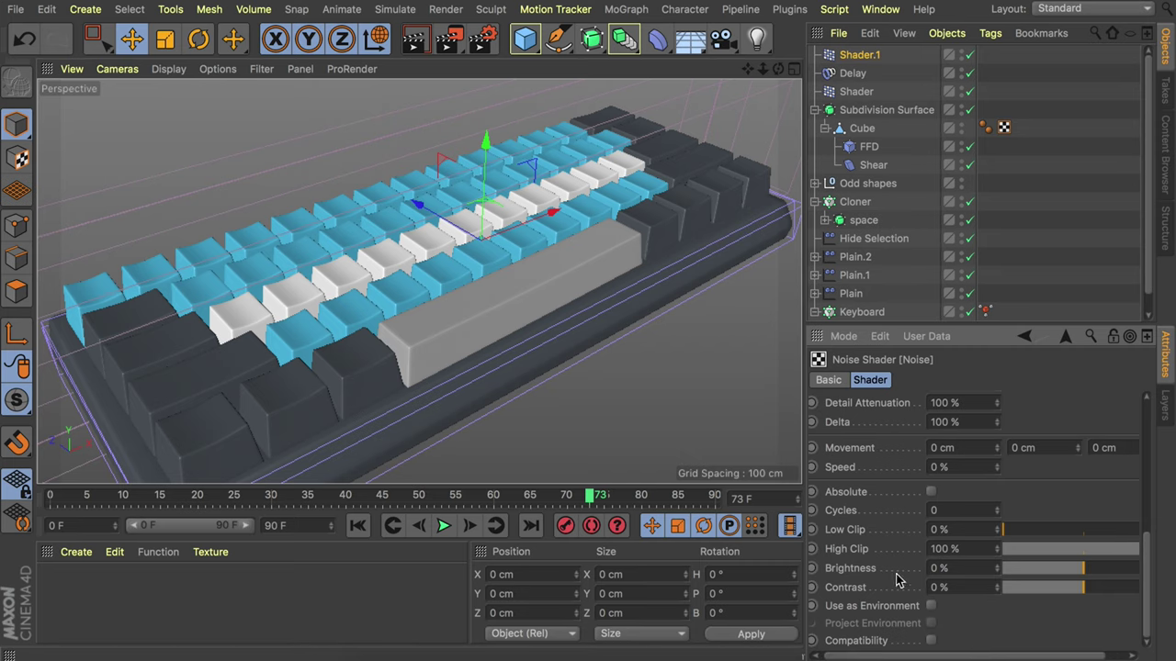
drag(1019, 533, 1018, 533)
drag(1093, 589, 1174, 598)
scroll(877, 522, up, 10)
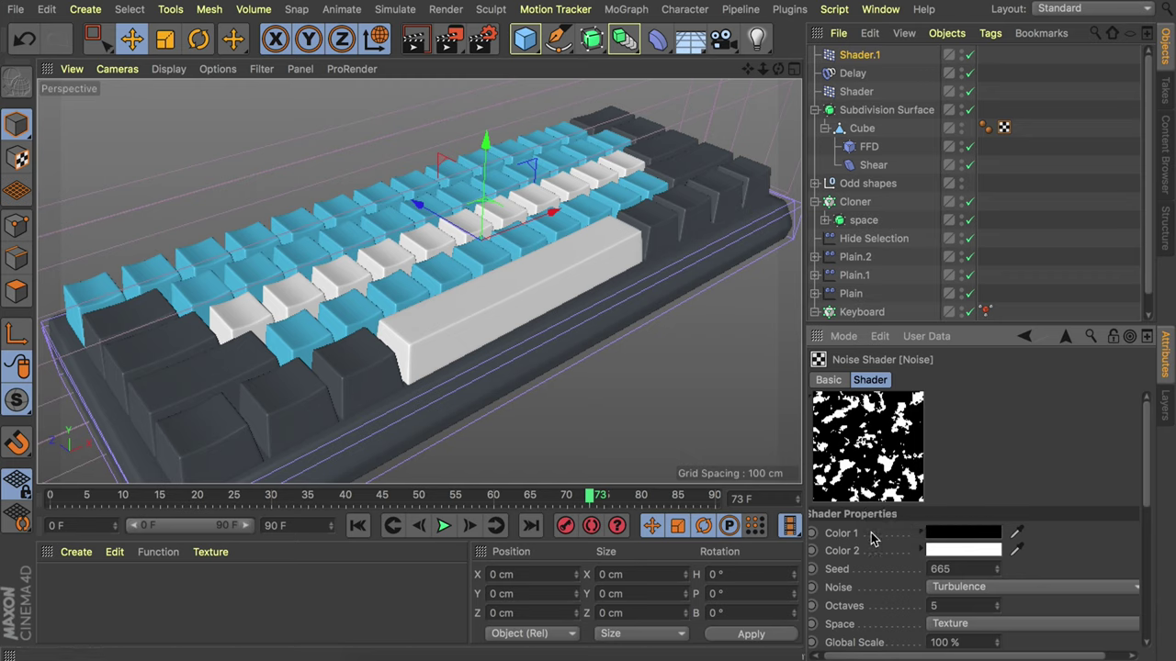
scroll(873, 539, down, 1)
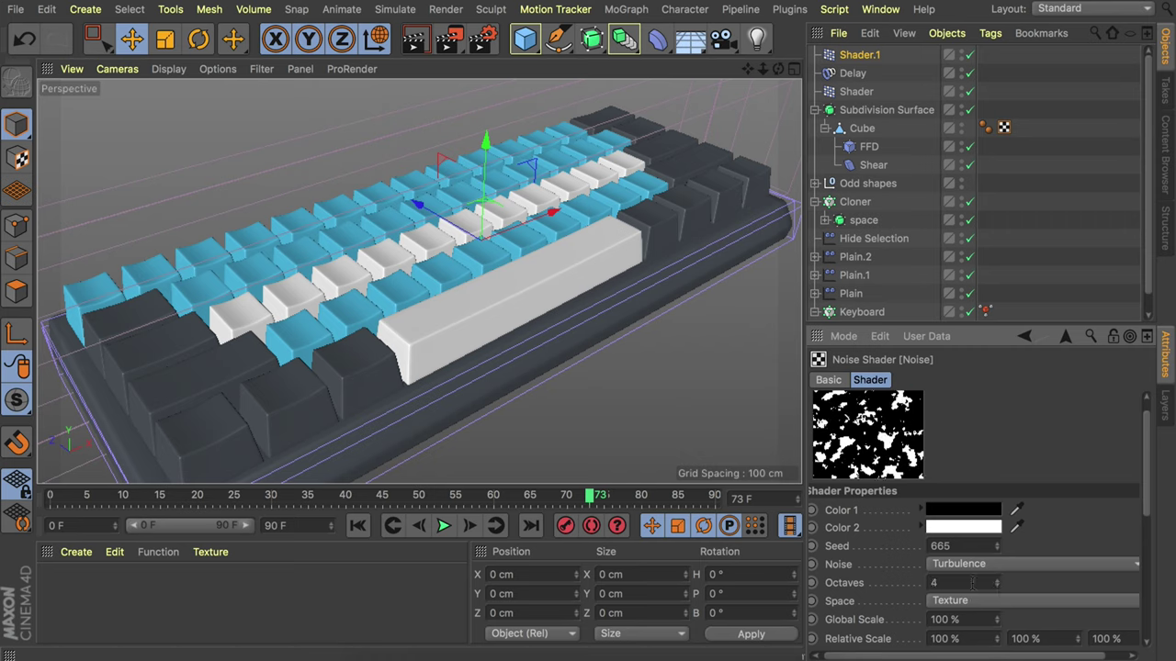
Play the animation and change the space key noise's seed to 668.
click(440, 529)
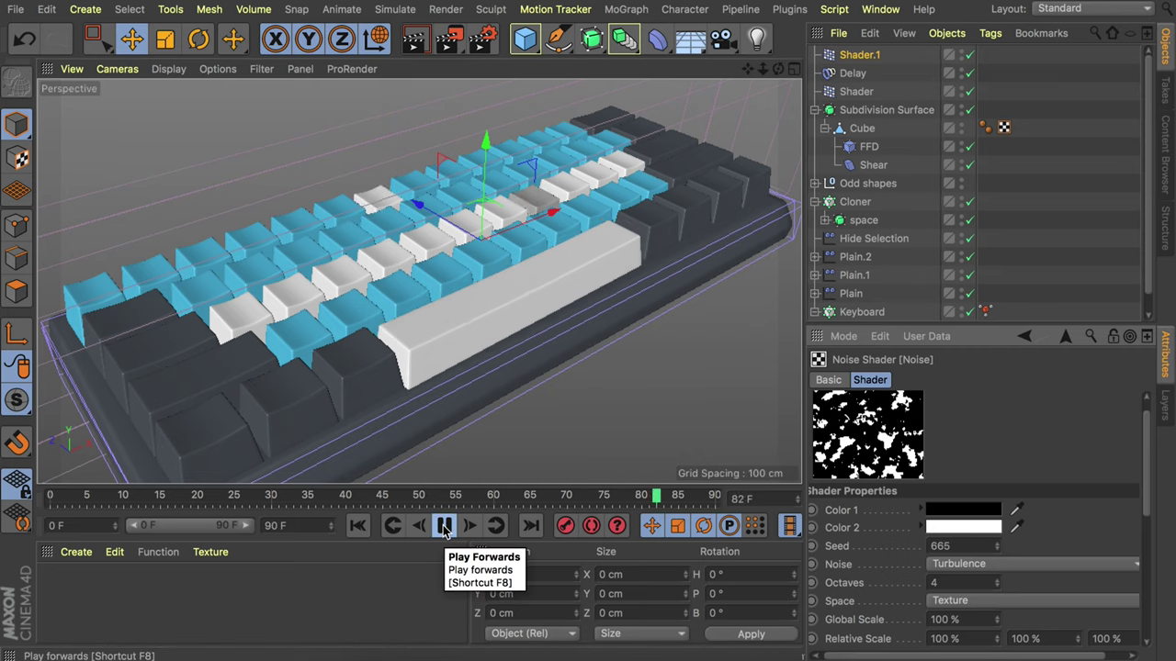
click(997, 545)
click(997, 545)
click(997, 545)
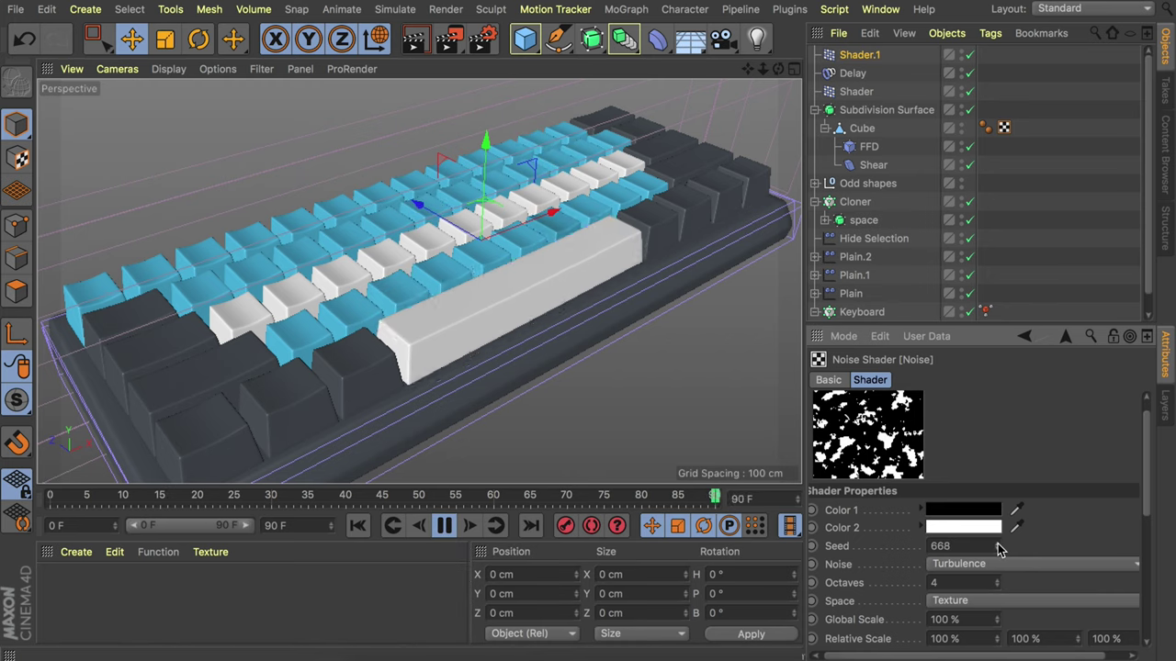
Add the Delay effector above the Shader effector in the space key cloner's effector list, and preview the animation.
click(855, 201)
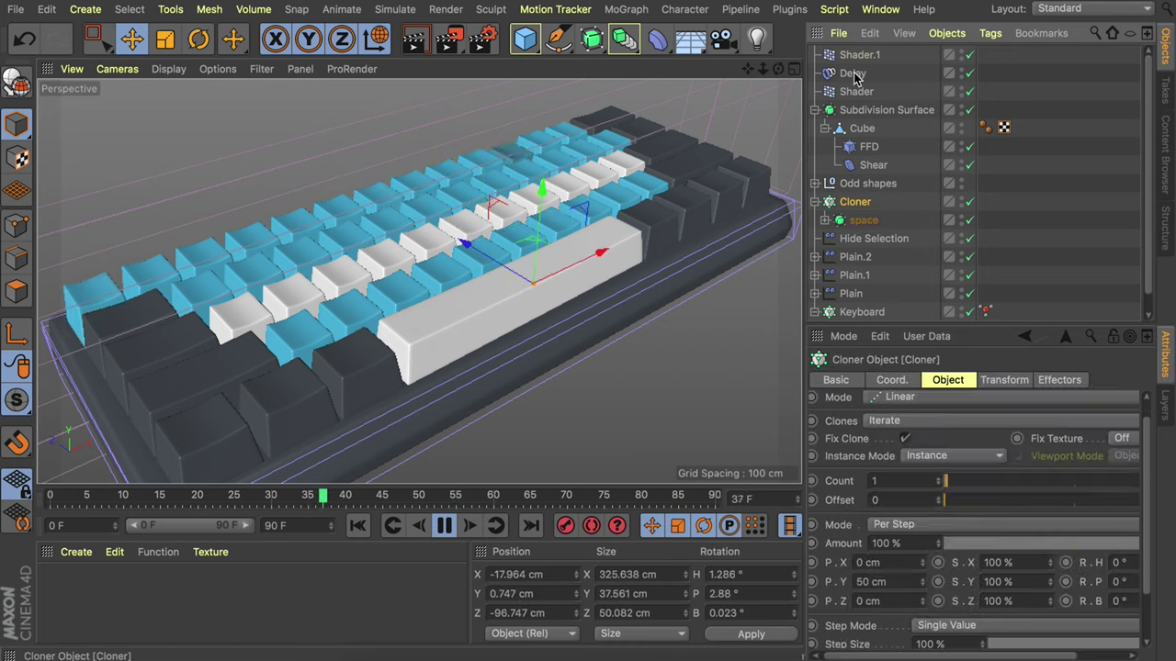
click(443, 525)
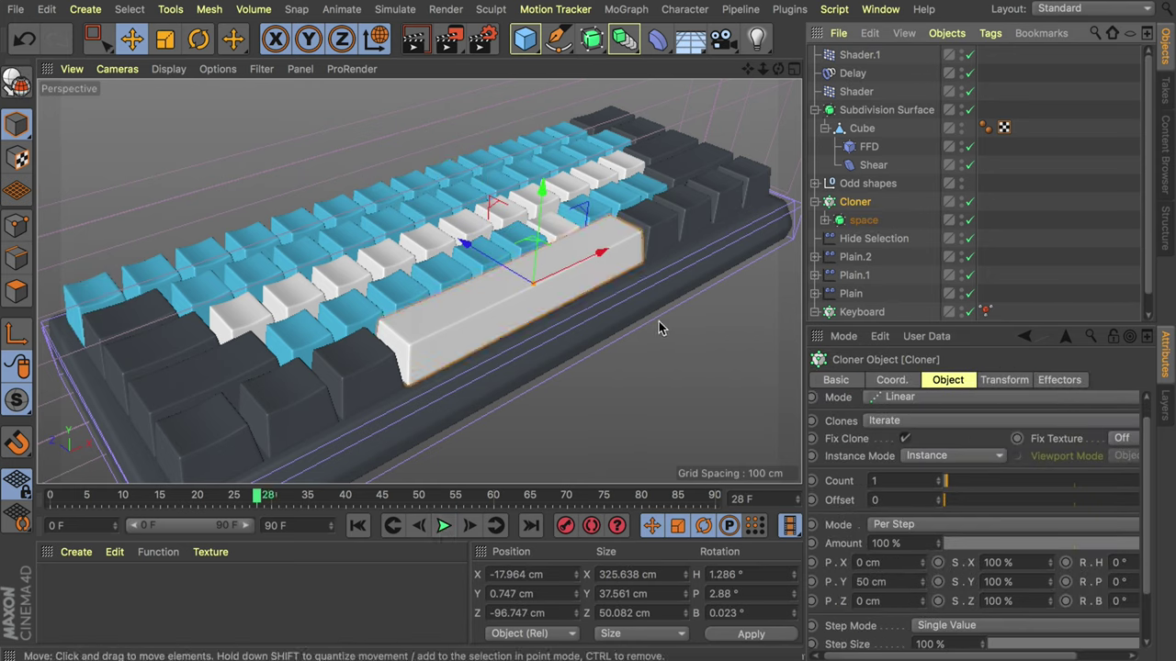
click(1058, 379)
drag(852, 72, 933, 422)
click(444, 526)
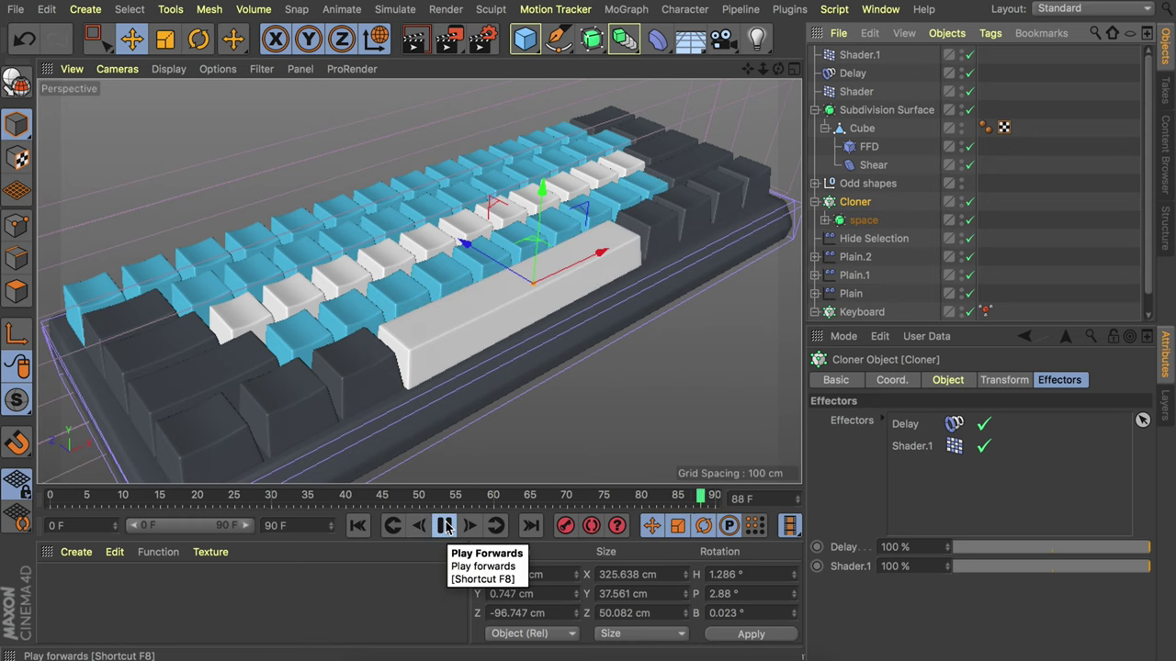
click(444, 525)
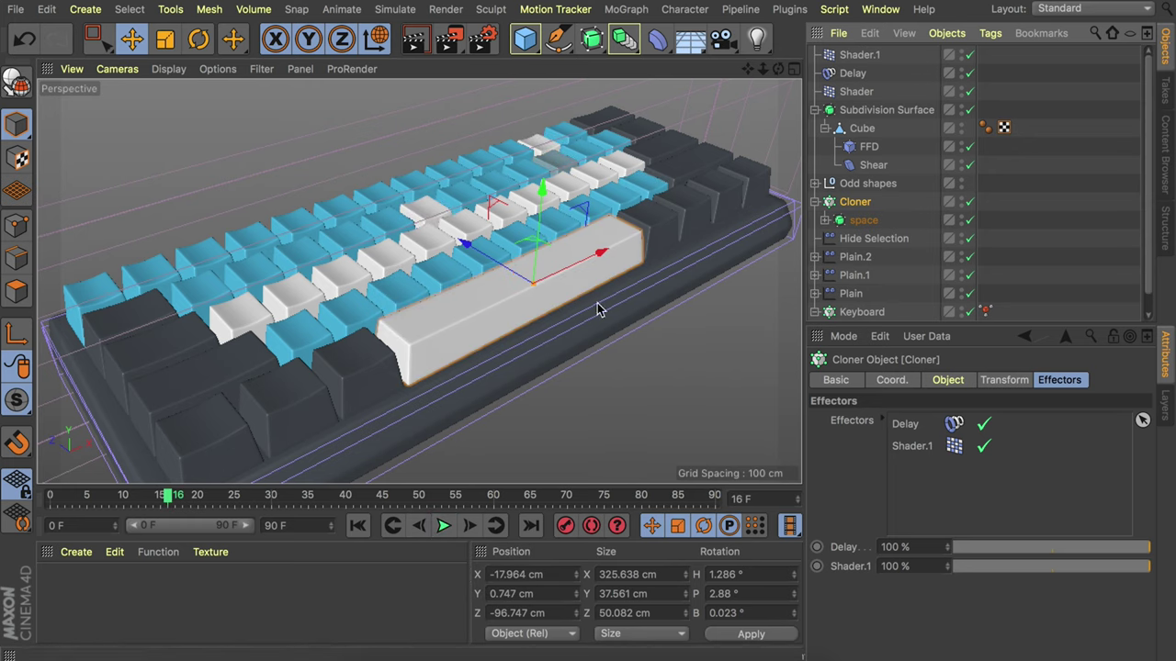
Set the seed of the noise in the space key's Shader effector to 667.
click(855, 57)
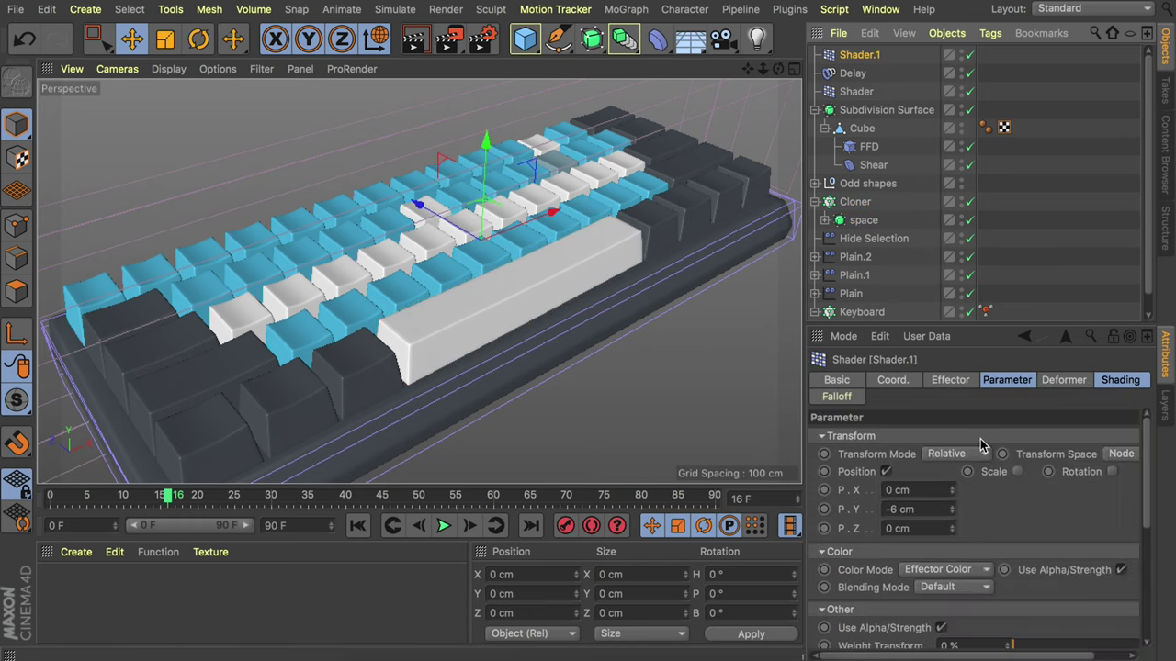
click(1114, 380)
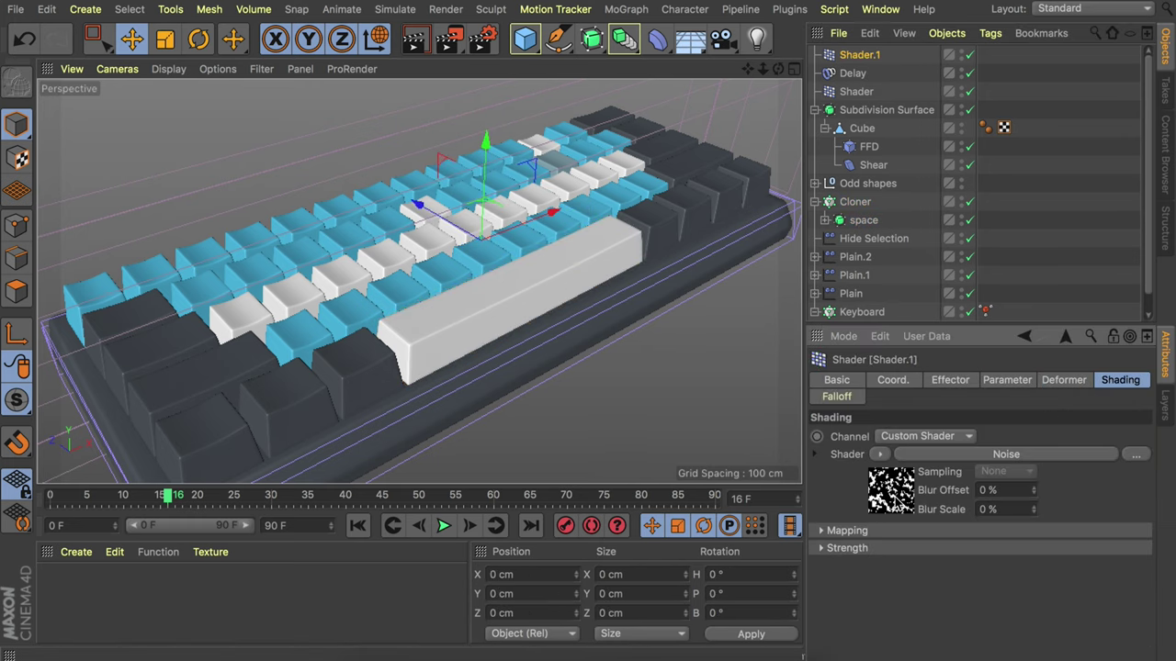
click(901, 502)
click(1003, 573)
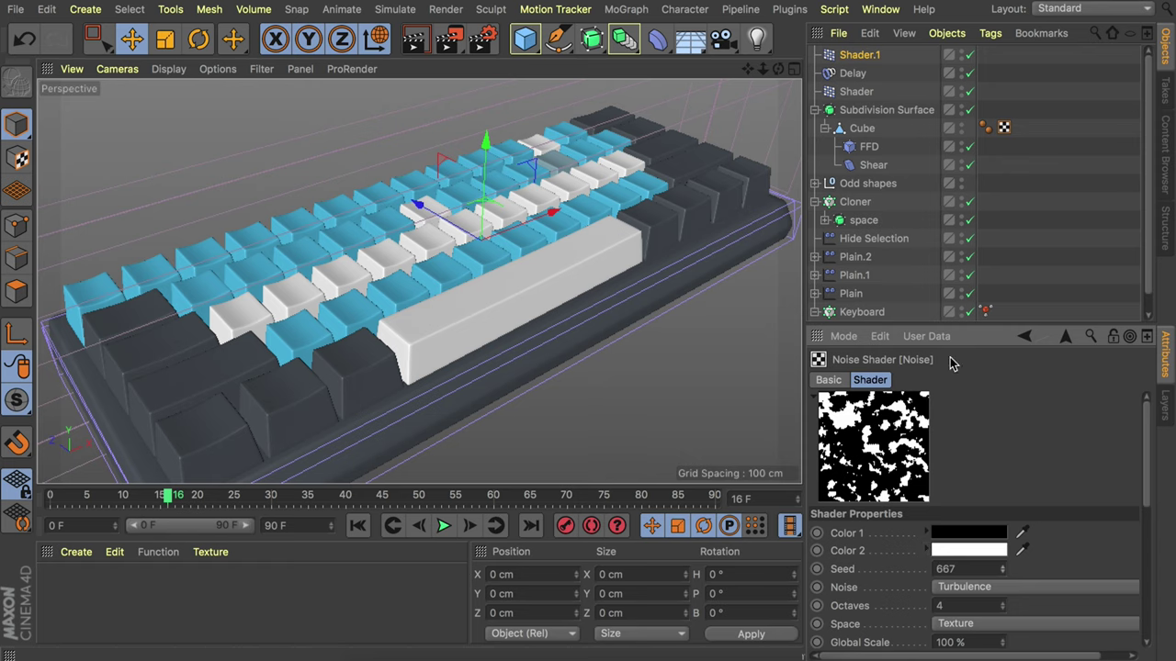
Add a Floor object and lower it beneath the keyboard to a Y position of about -76 cm.
scroll(615, 318, down, 5)
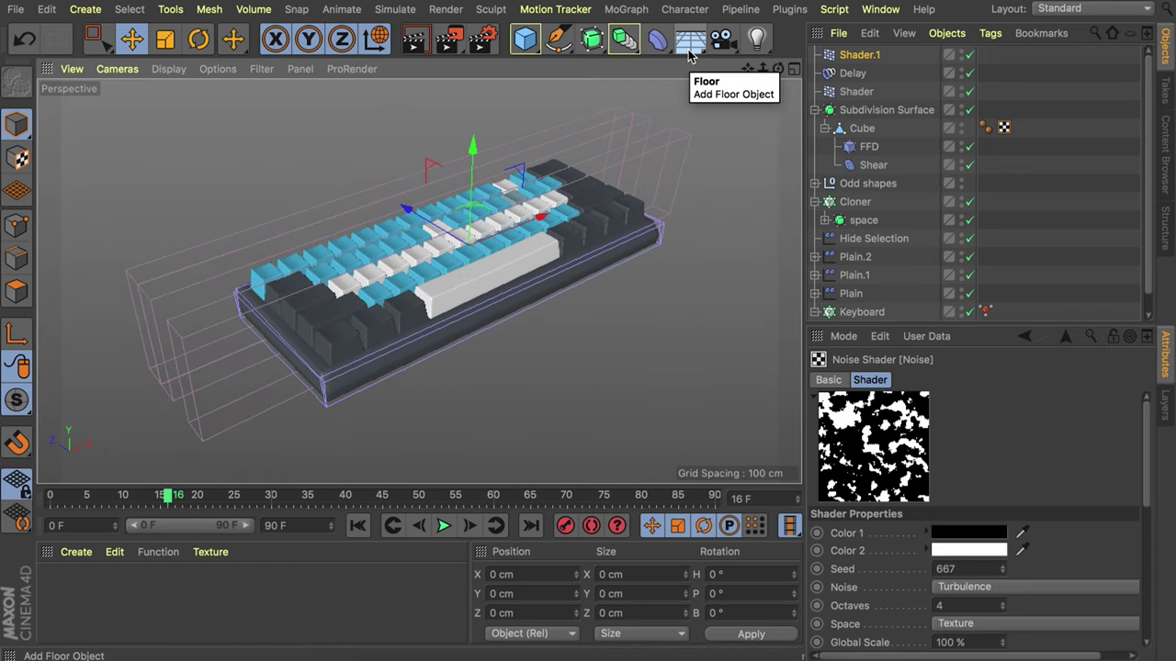
click(689, 50)
drag(473, 152, 471, 224)
alt+drag(444, 291, 398, 367)
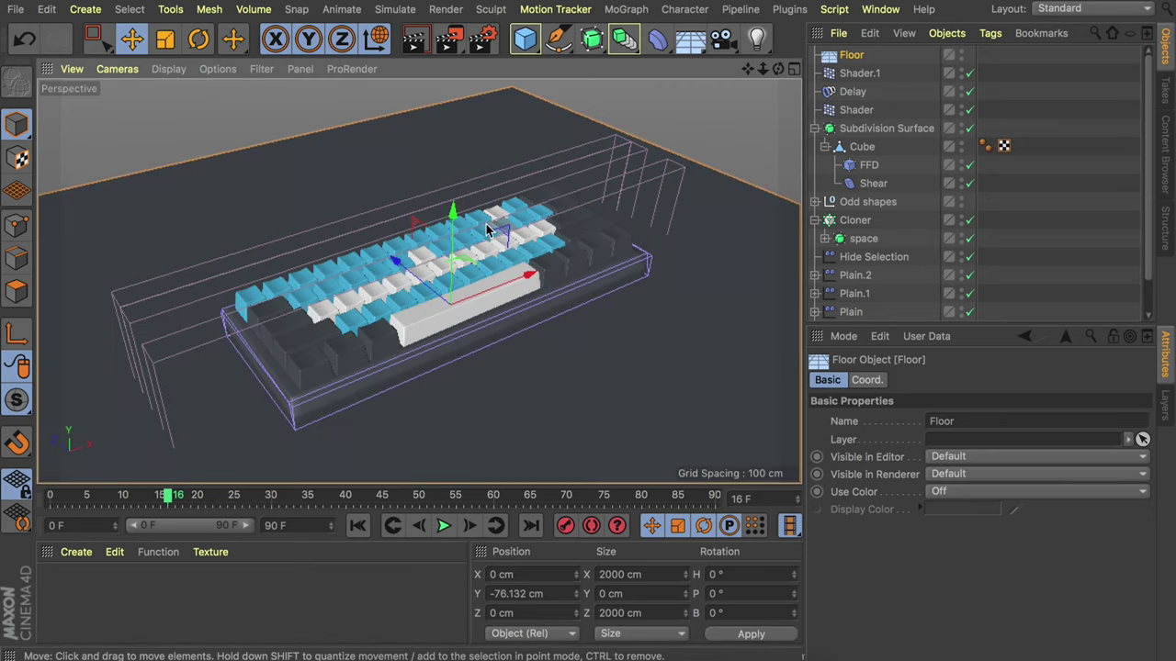
Add an area light in front of and above the keyboard, at about Y 432 cm and Z -491 cm, pitched about -17°.
click(760, 46)
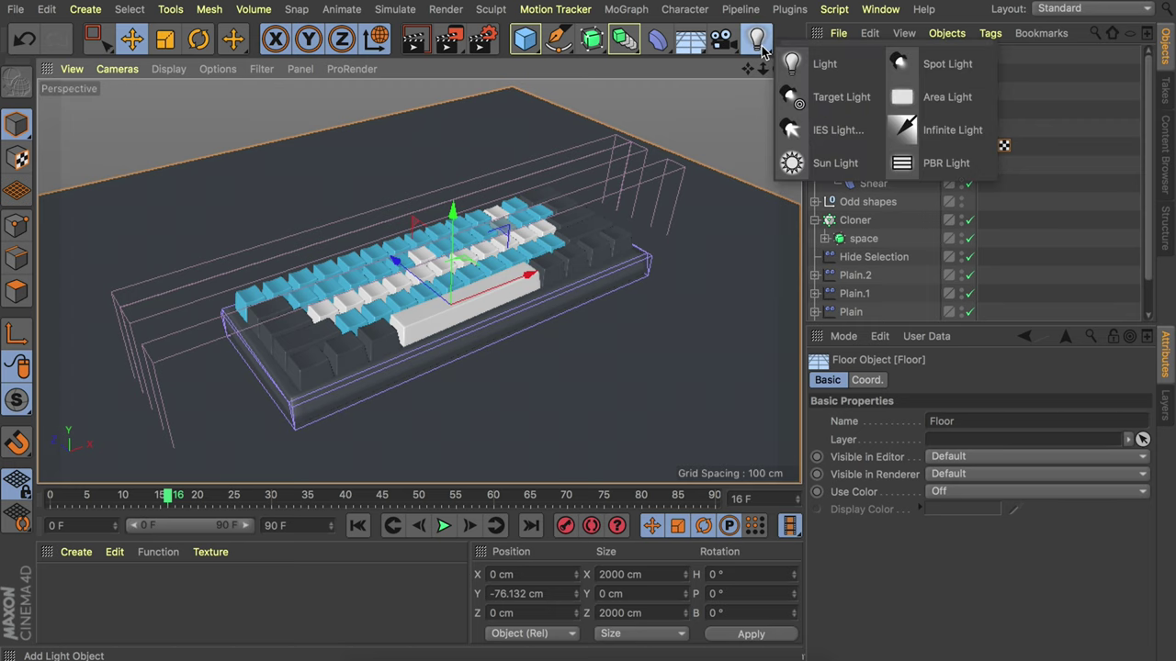
click(919, 98)
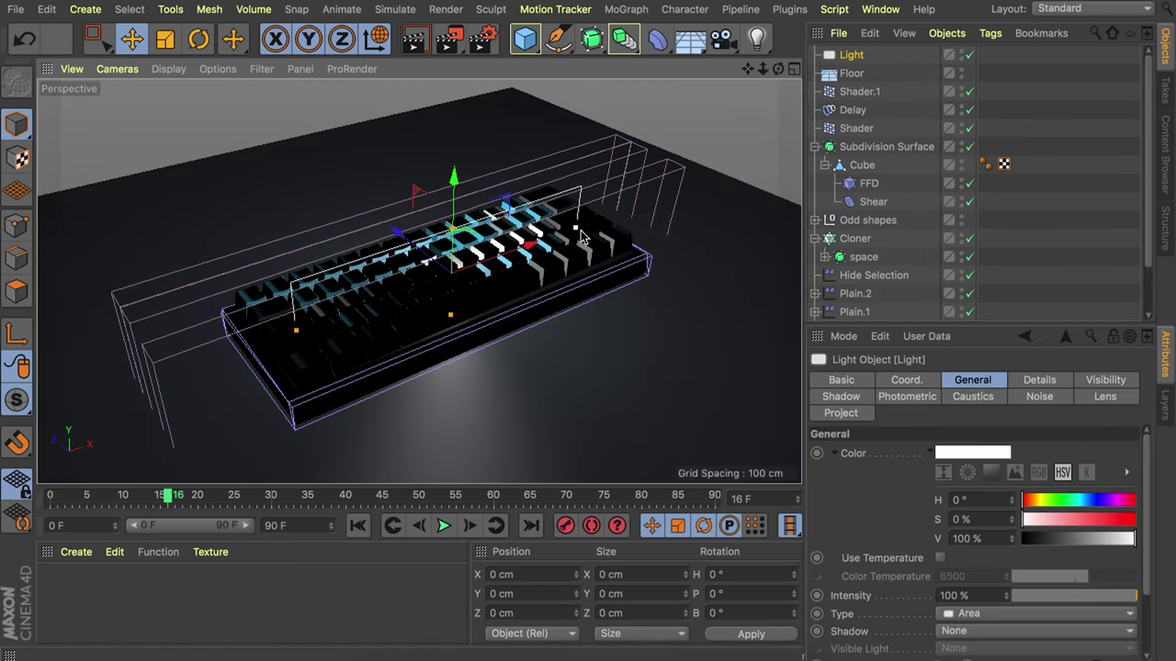
drag(453, 184, 455, 91)
drag(410, 150, 624, 292)
key(r)
drag(705, 273, 687, 92)
key(e)
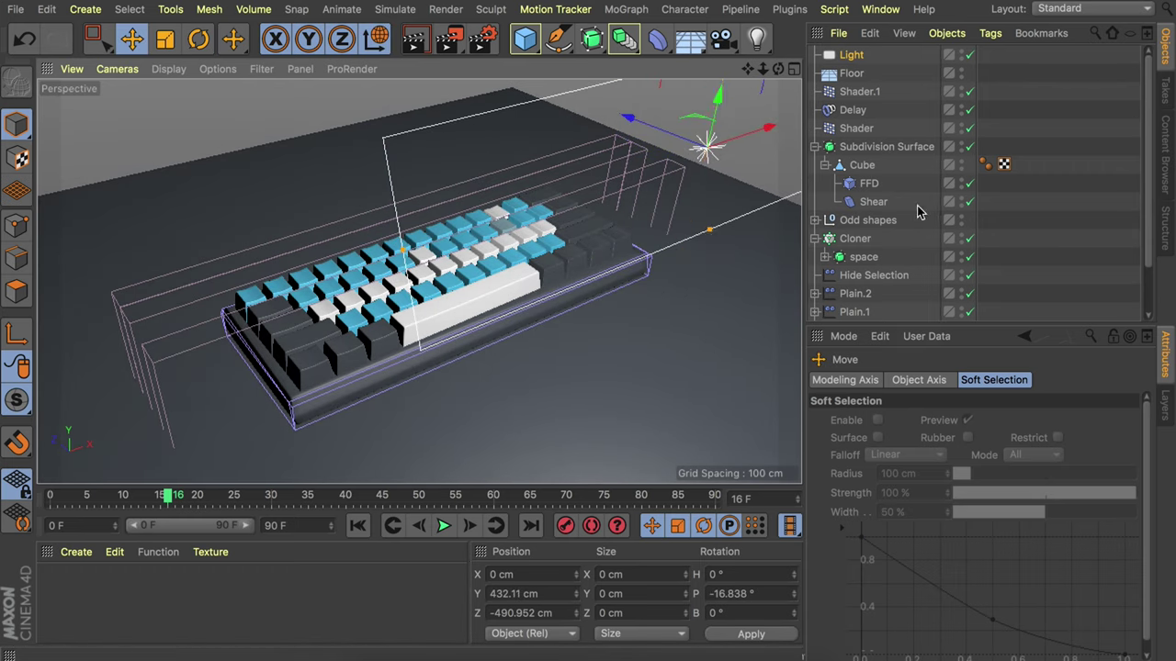
Set the first area light's intensity to 120% and its shadow type to Area.
click(858, 55)
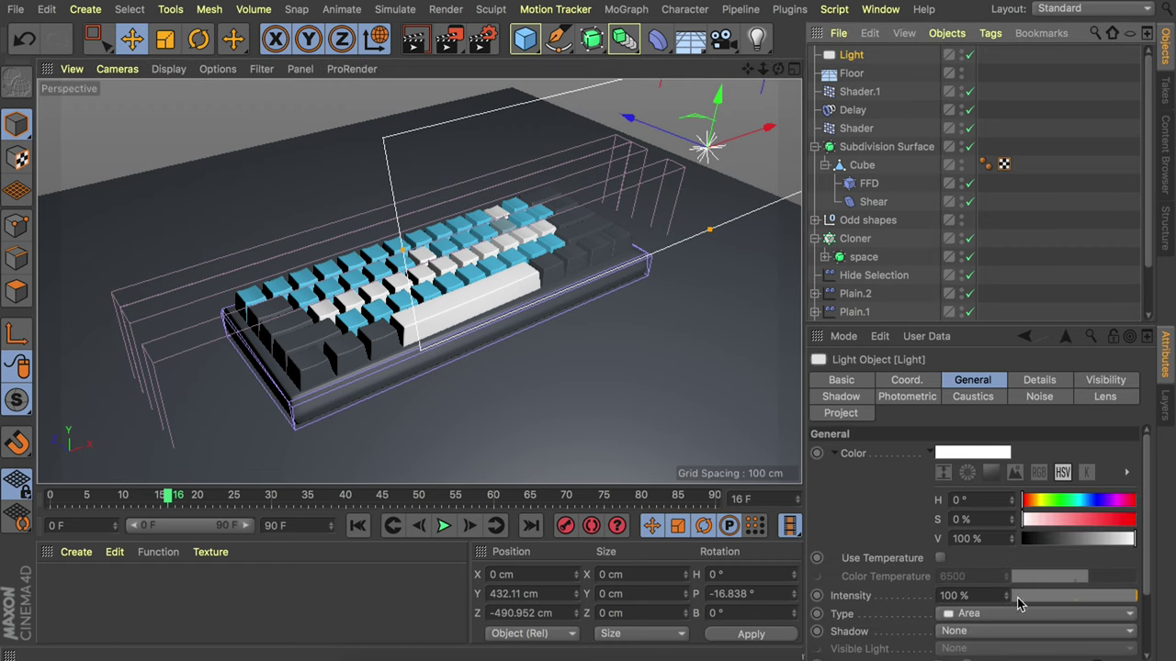
drag(1009, 596, 1009, 595)
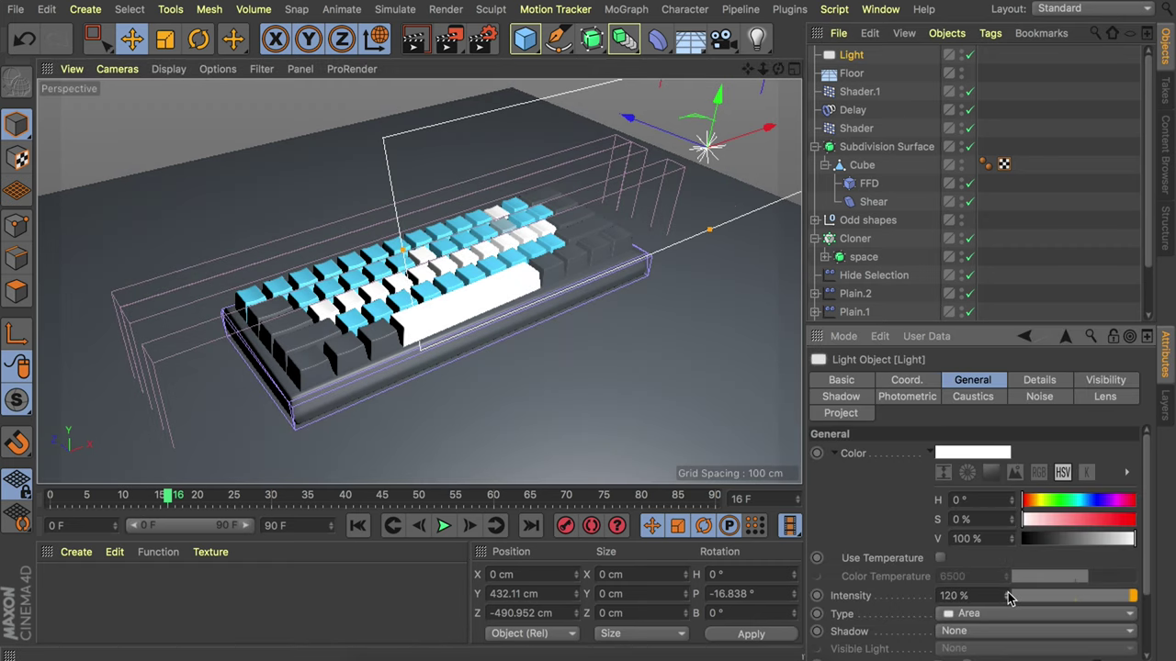
click(963, 638)
click(960, 610)
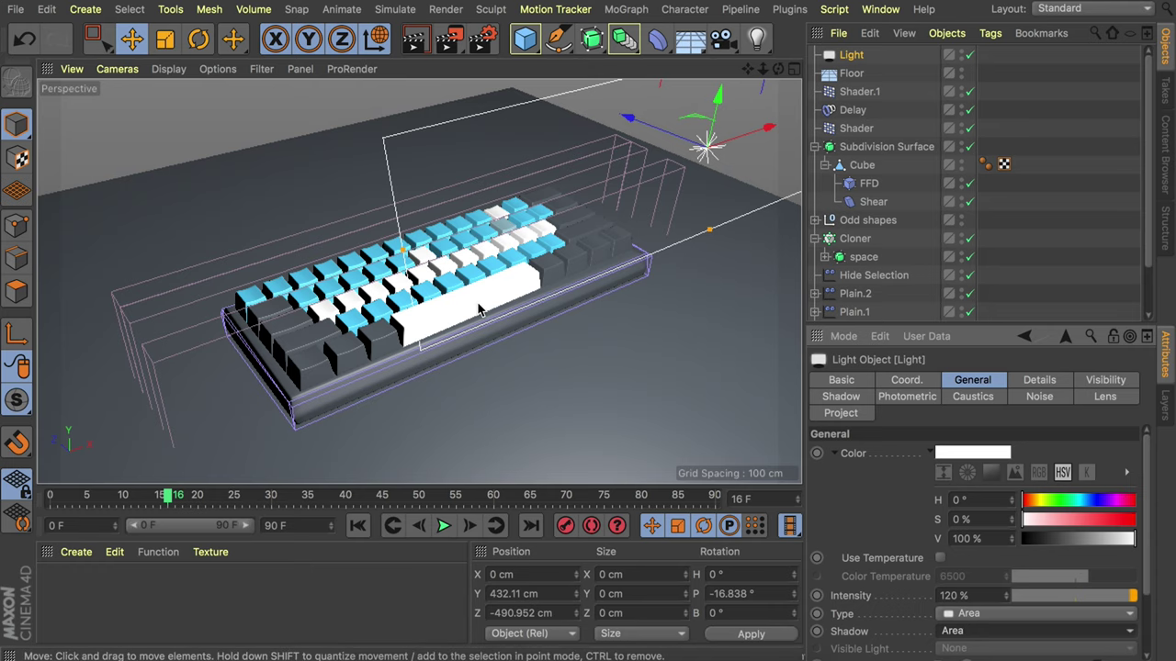
Add a second area light at about X -493, Y 212, Z 540 cm, rotate it about H 28°, P 21°, B 14°, and enlarge it.
scroll(510, 308, down, 5)
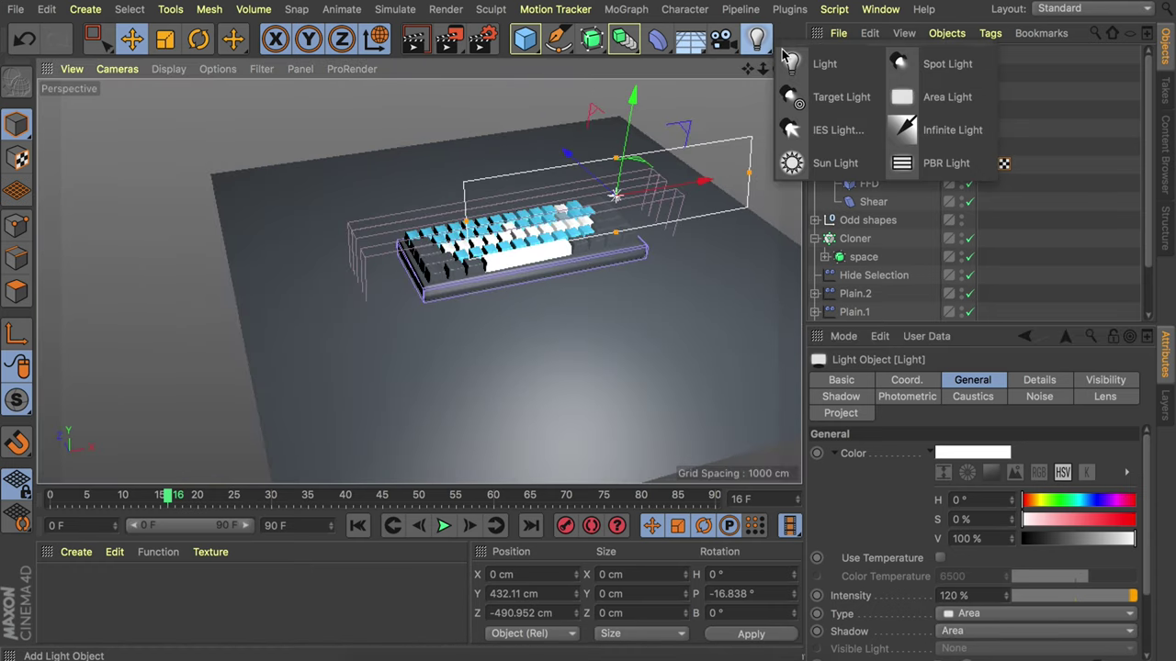
click(757, 39)
drag(612, 223, 466, 245)
drag(352, 217, 307, 166)
drag(350, 147, 395, 160)
key(r)
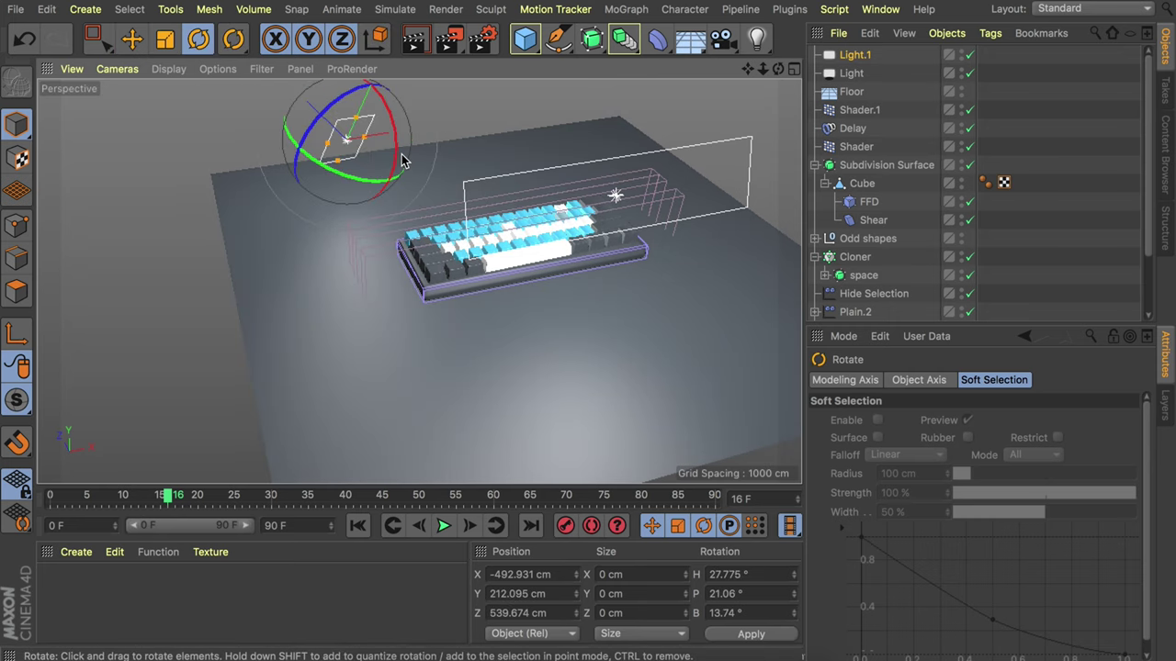
key(t)
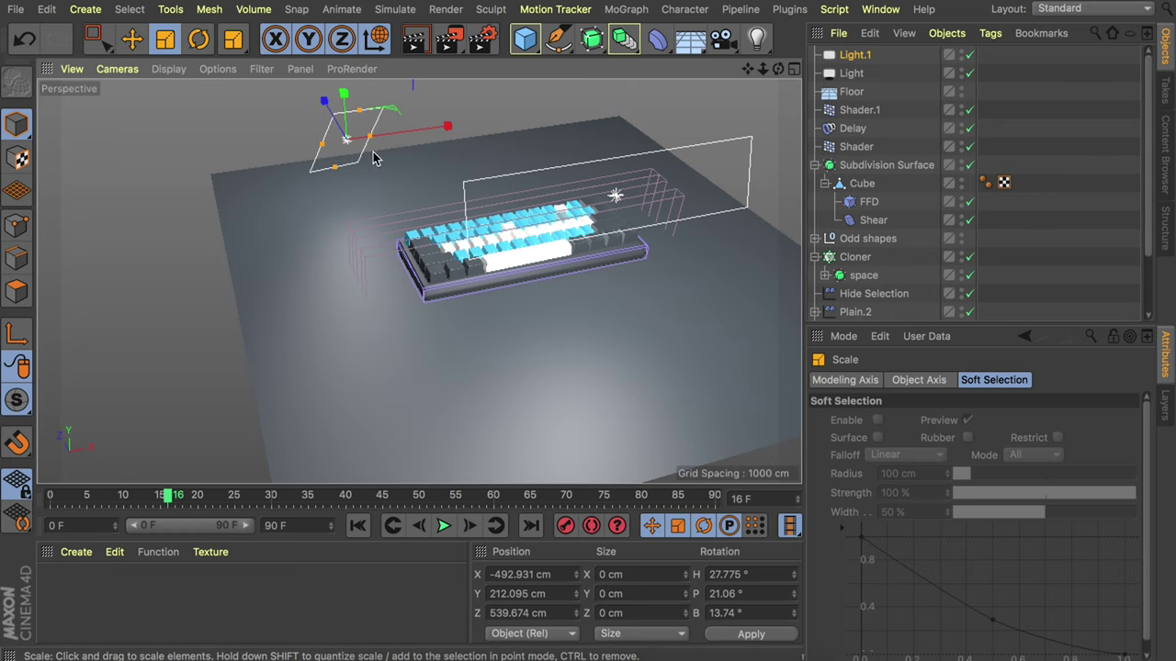
scroll(368, 129, up, 2)
scroll(367, 129, down, 2)
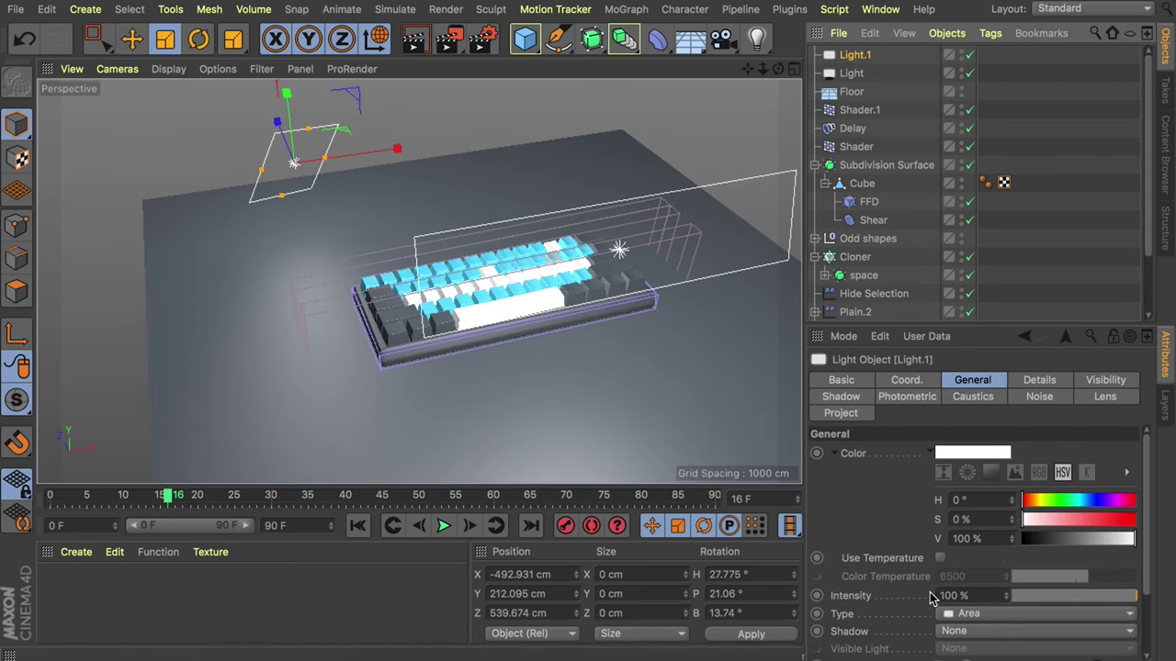
Give the second light Area shadows and a pale cyan color with hue 179° and saturation 7%.
click(954, 632)
click(956, 615)
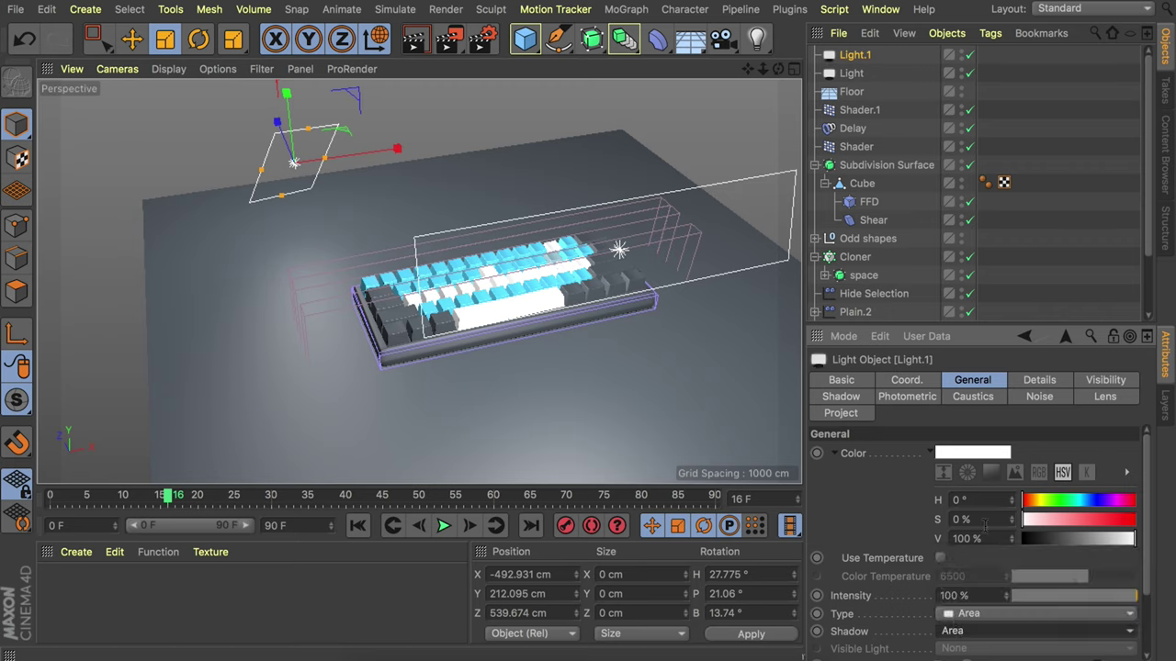
click(1078, 502)
click(1028, 522)
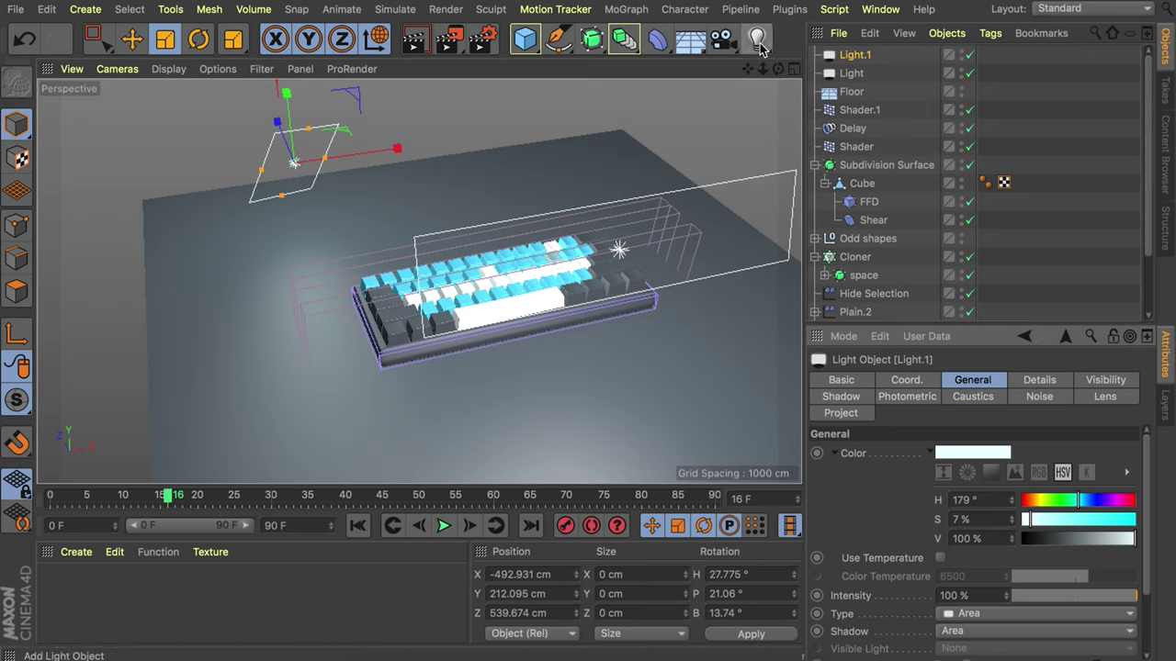
Add an Omni light at the origin with Ambient Illumination enabled and its intensity set to 40%.
key(ctrl+r)
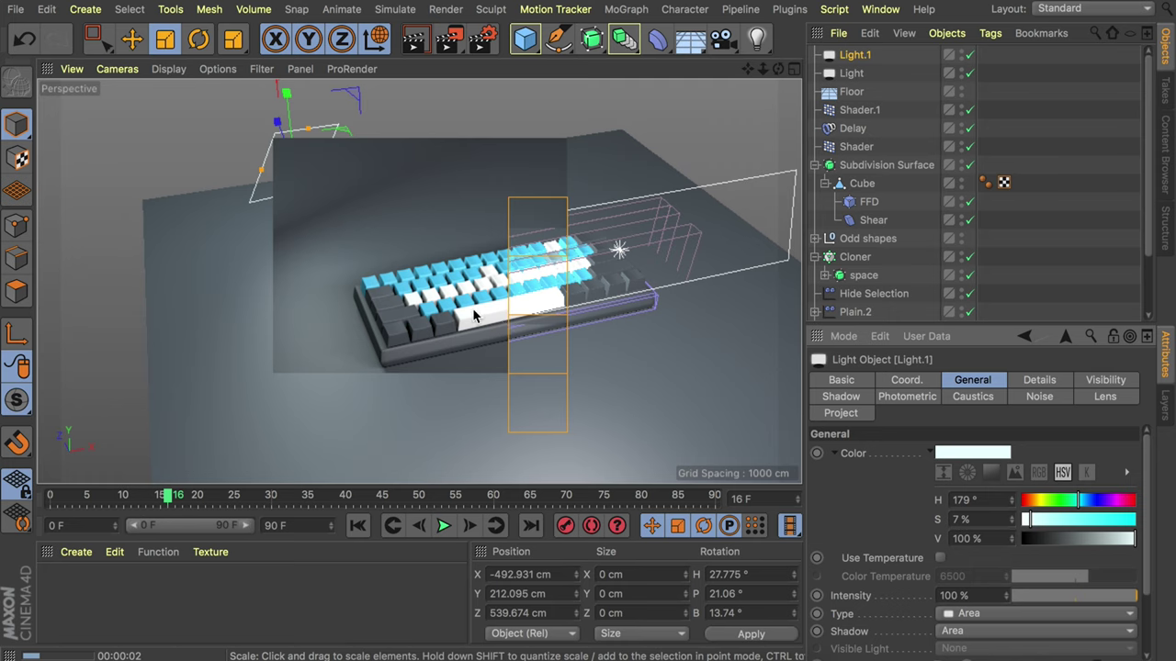
click(759, 39)
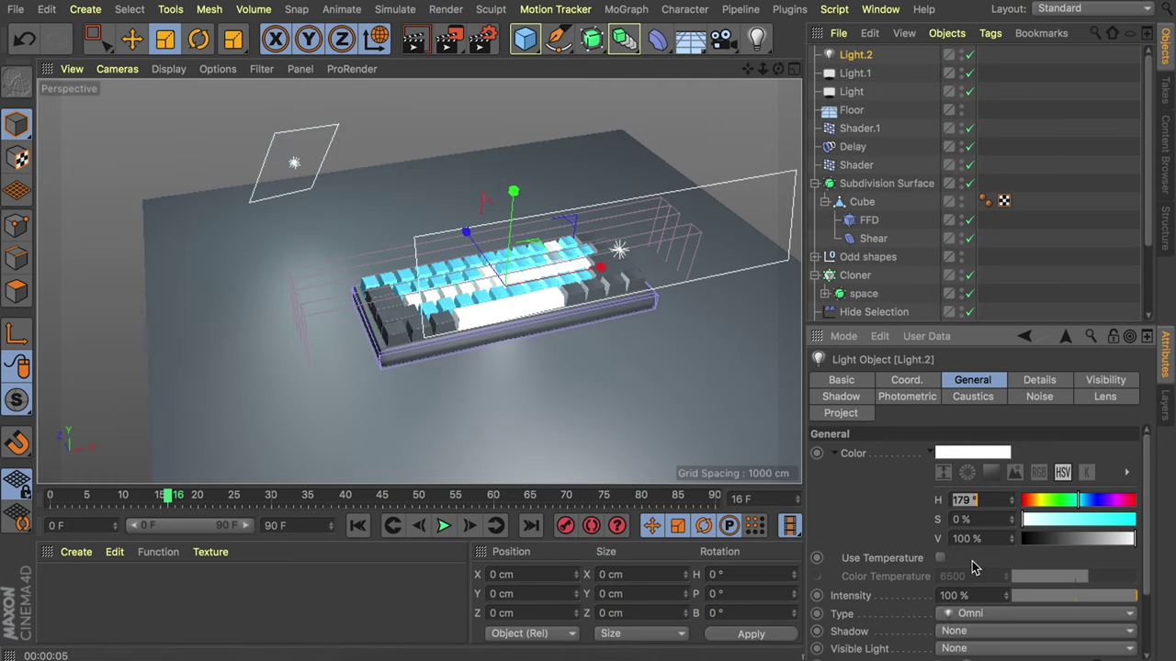
scroll(886, 533, down, 3)
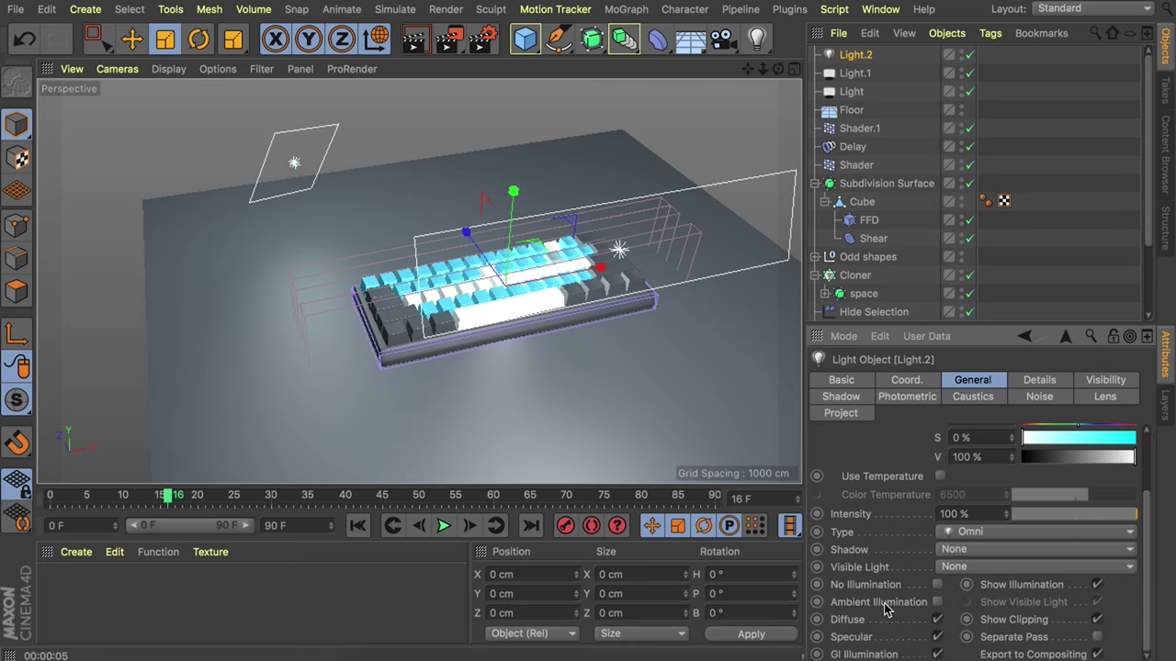
click(937, 604)
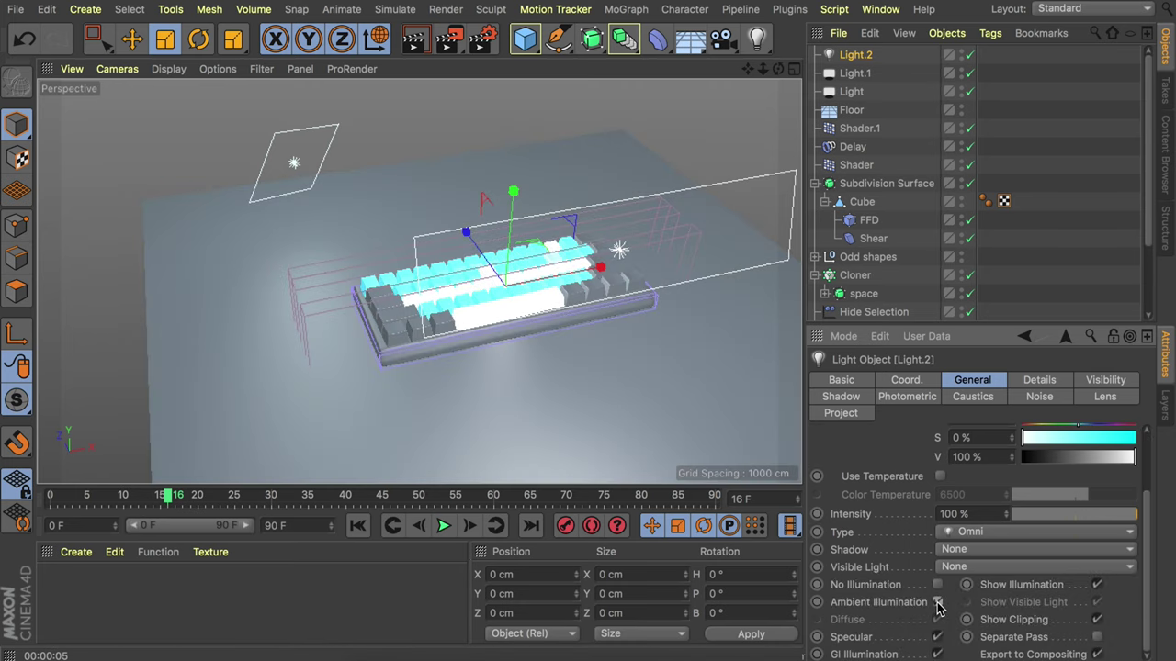
drag(1080, 514, 1066, 517)
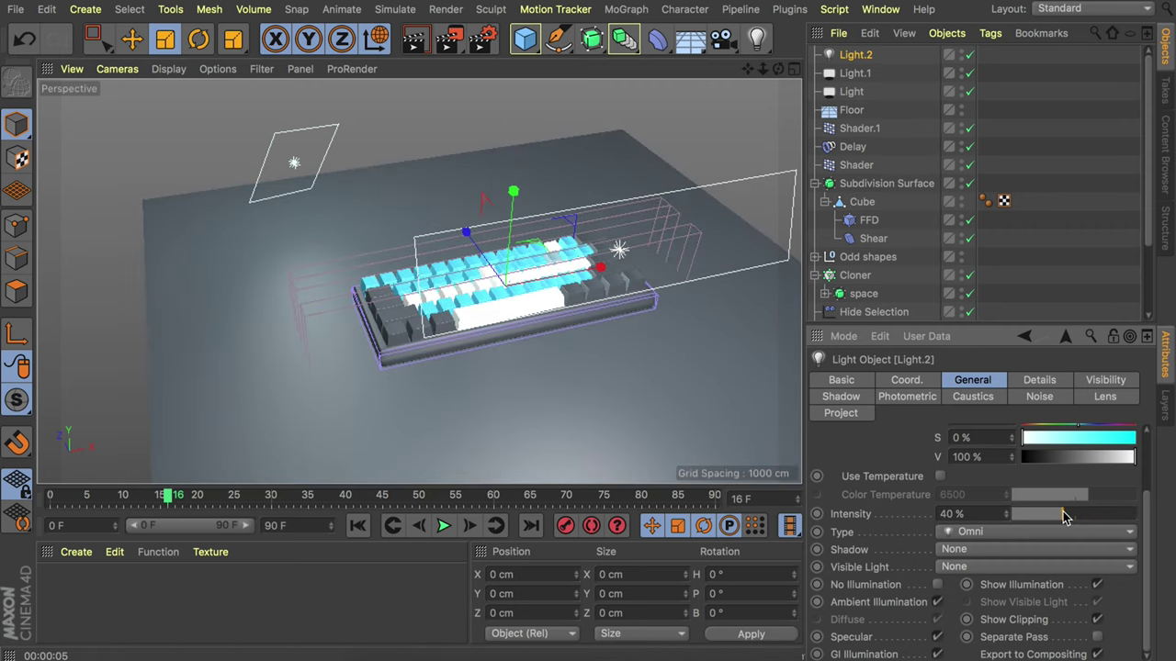
scroll(500, 287, up, 5)
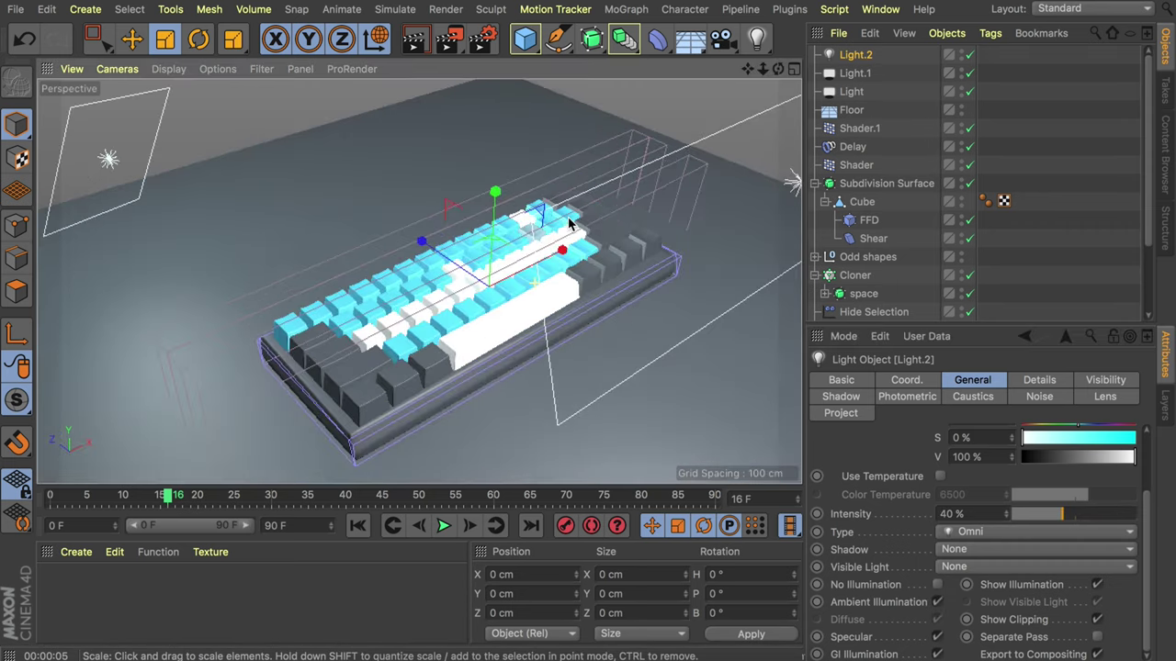
scroll(520, 255, down, 5)
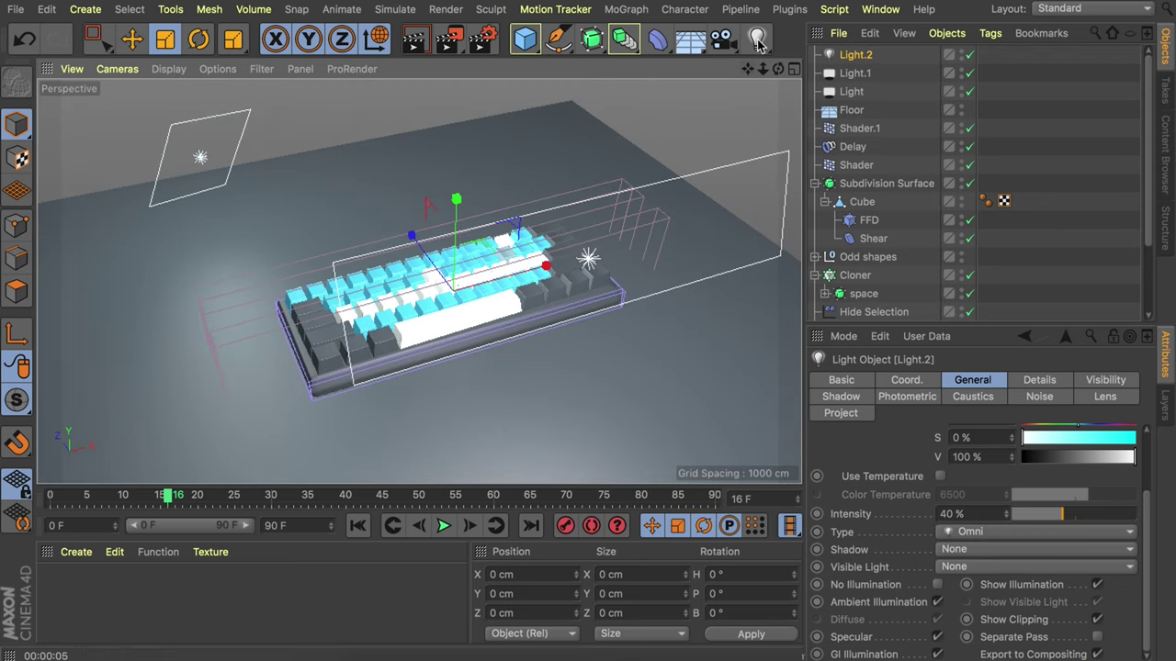
Add a spot light aimed down at the keyboard from about X 876, Y 602, Z 490 cm, rotated about H 119°, P -41°.
click(756, 38)
click(937, 64)
key(r)
drag(449, 336, 574, 78)
key(e)
key(w)
alt+drag(475, 304, 443, 322)
drag(497, 114, 514, 156)
scroll(491, 217, down, 3)
drag(461, 313, 406, 438)
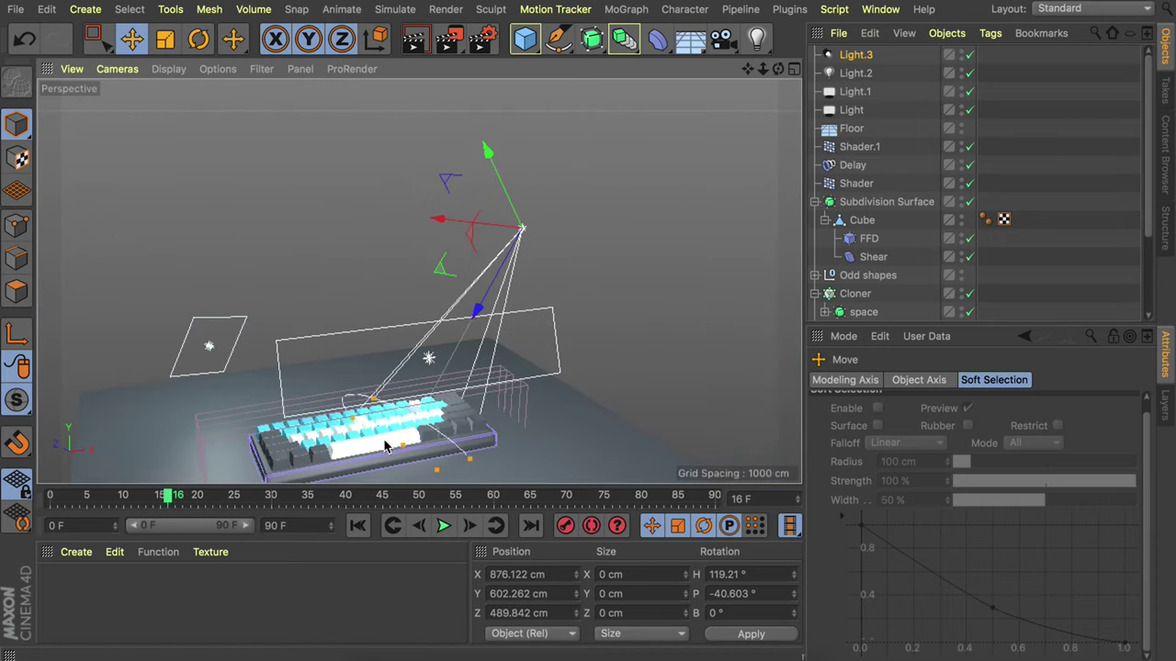
Give the spot light a warm color with hue 43° and saturation 16%, and set its shadow type to Area.
click(855, 54)
click(1036, 490)
click(1041, 509)
alt+drag(432, 294, 514, 330)
click(960, 621)
click(960, 584)
alt+drag(643, 367, 511, 309)
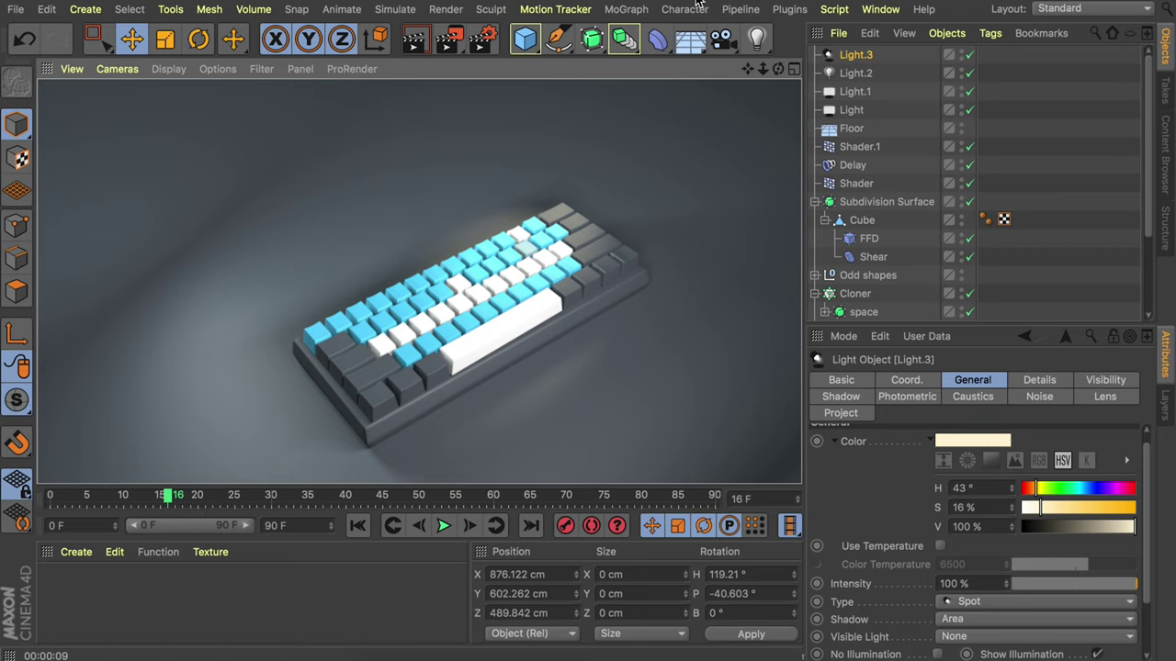
Add the Ambient Occlusion and Global Illumination effects to the render settings.
click(484, 37)
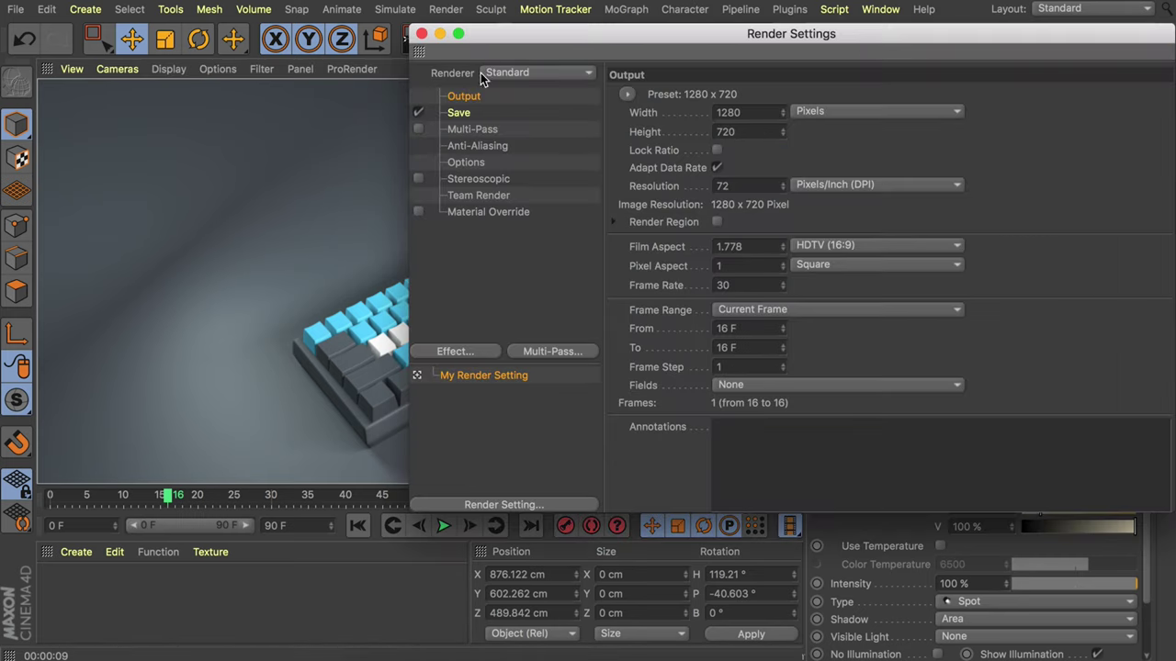
click(457, 352)
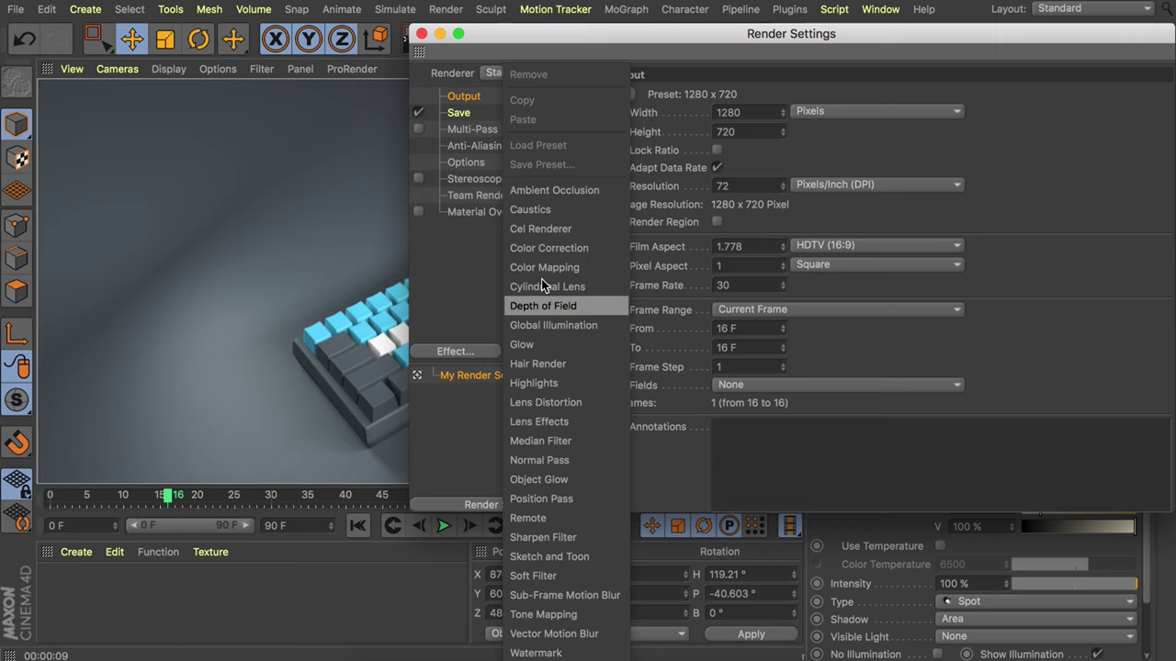
click(559, 190)
click(491, 353)
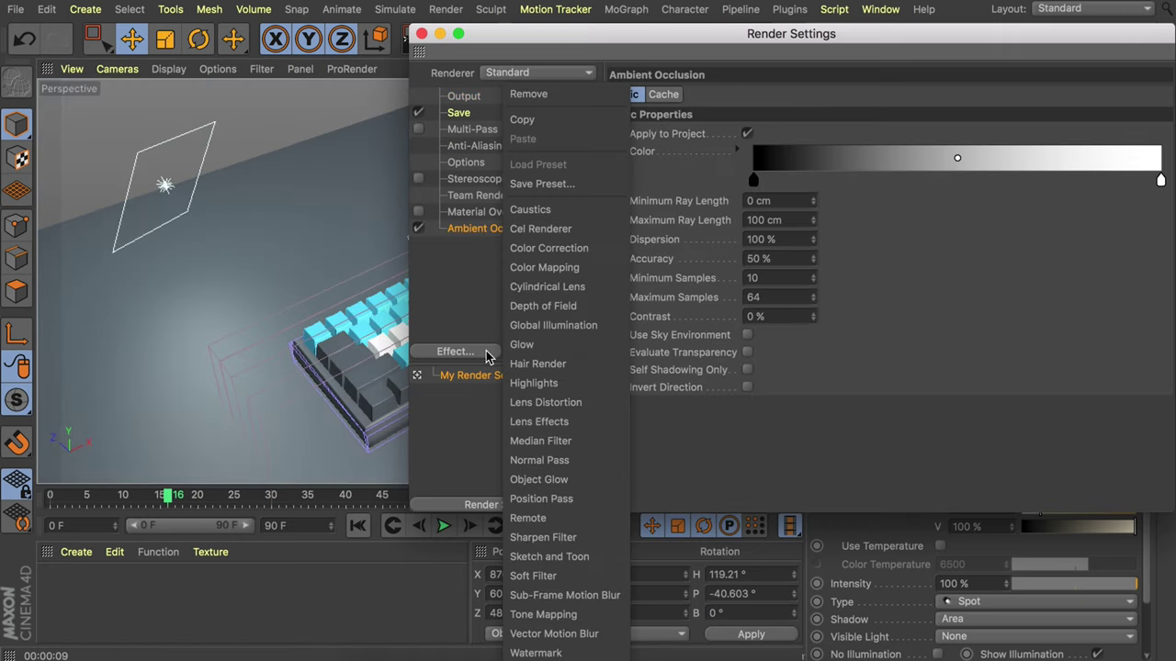
click(547, 327)
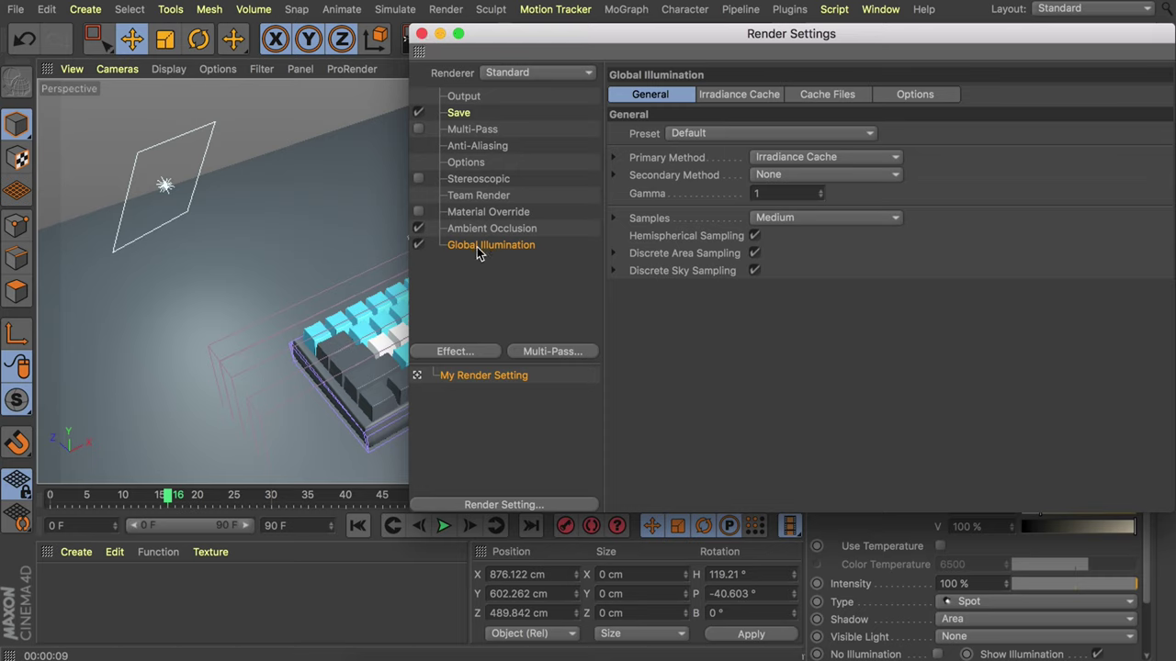
click(421, 33)
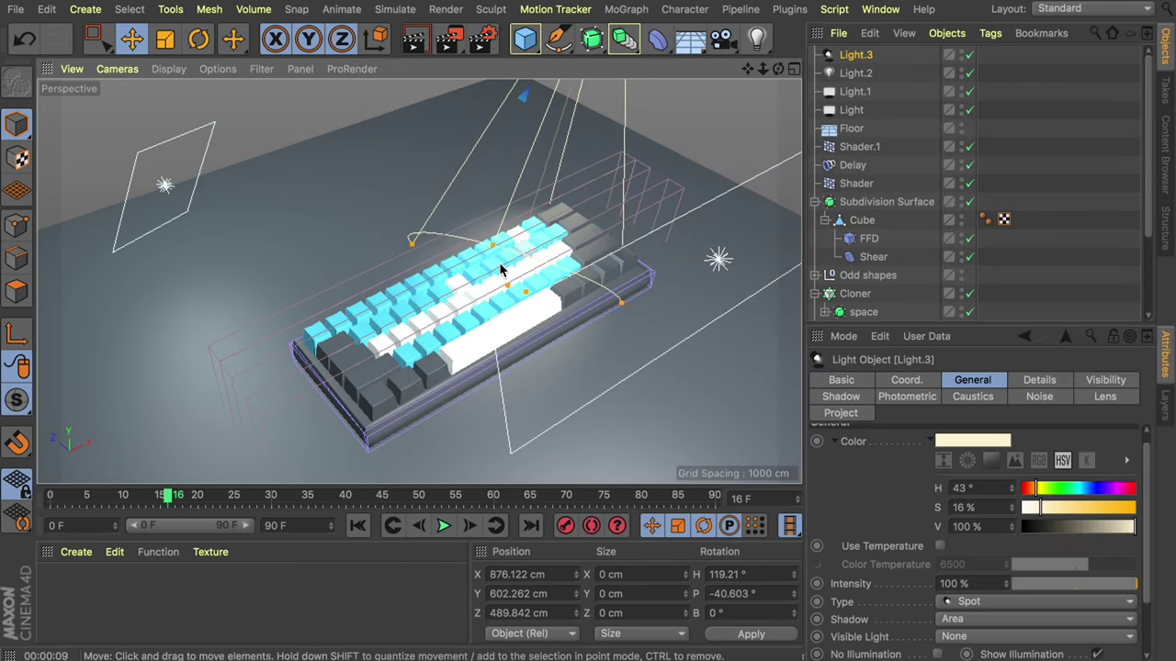
Create a light grey material with its specular strength raised to 52%, and duplicate it.
double_click(193, 596)
double_click(58, 588)
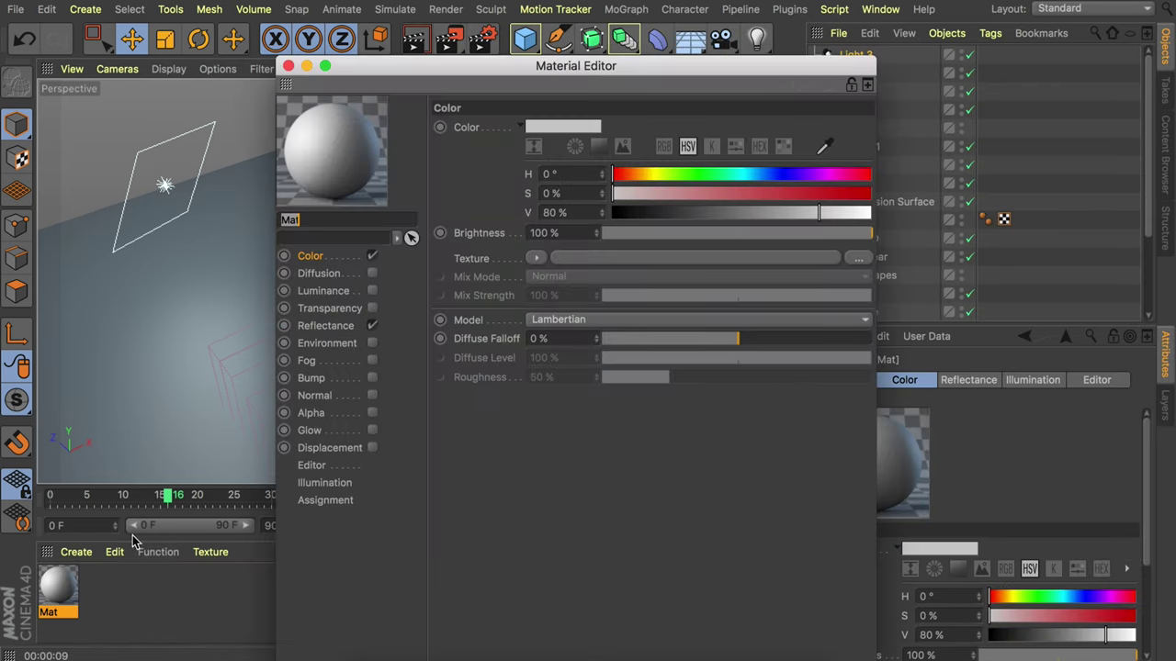
click(317, 329)
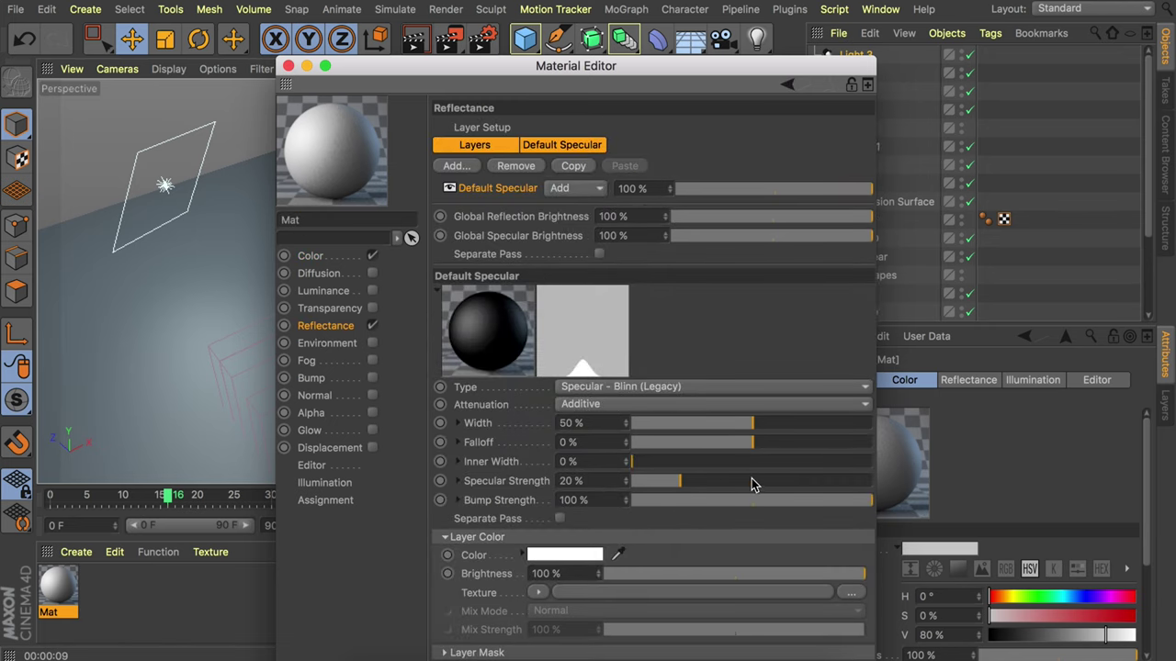
drag(751, 484, 755, 488)
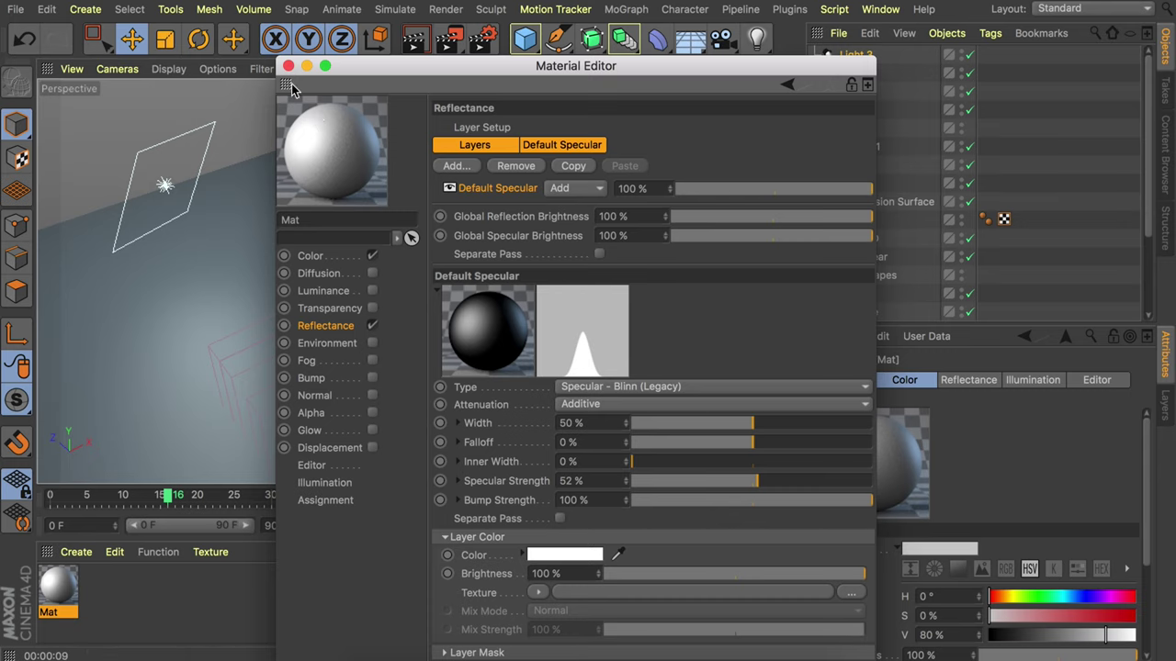
ctrl+drag(61, 593, 53, 592)
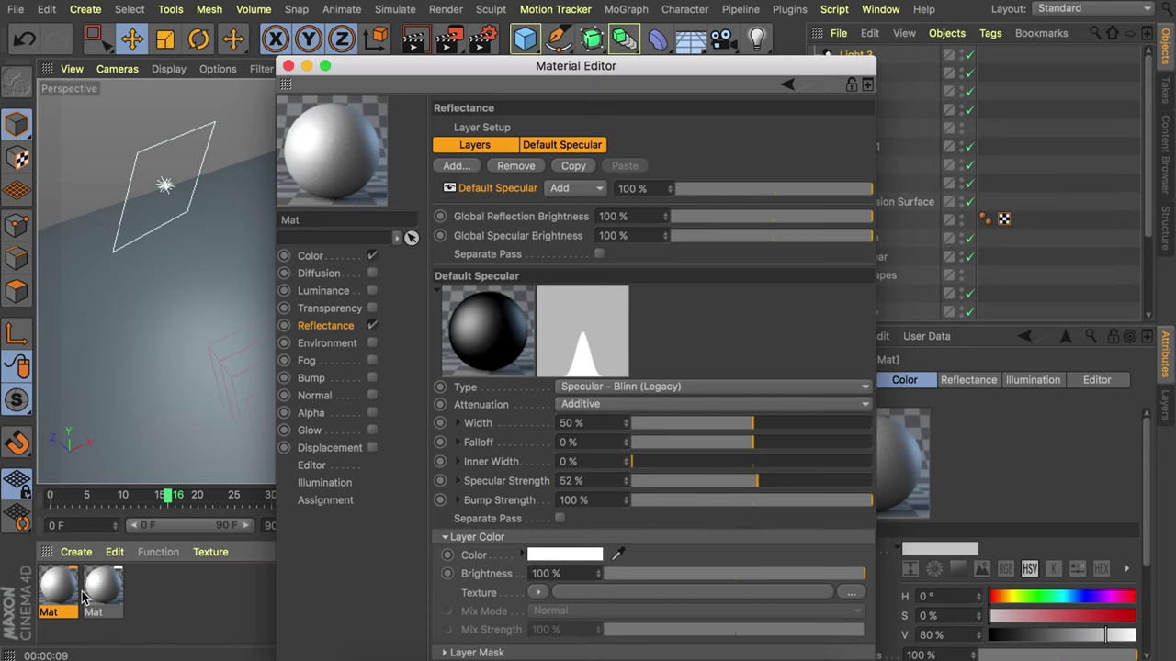
Color one copy of the material green with hue 156°, saturation 67% and value 67%, and duplicate it.
click(312, 260)
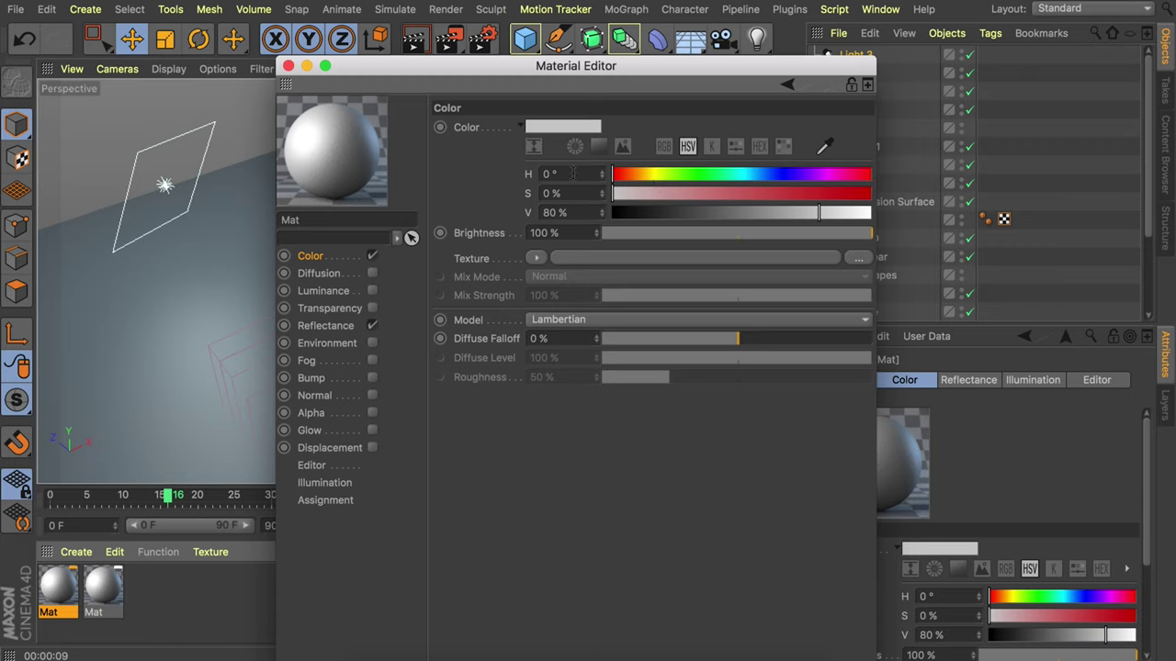
click(724, 174)
drag(714, 188, 785, 218)
ctrl+drag(52, 585, 57, 586)
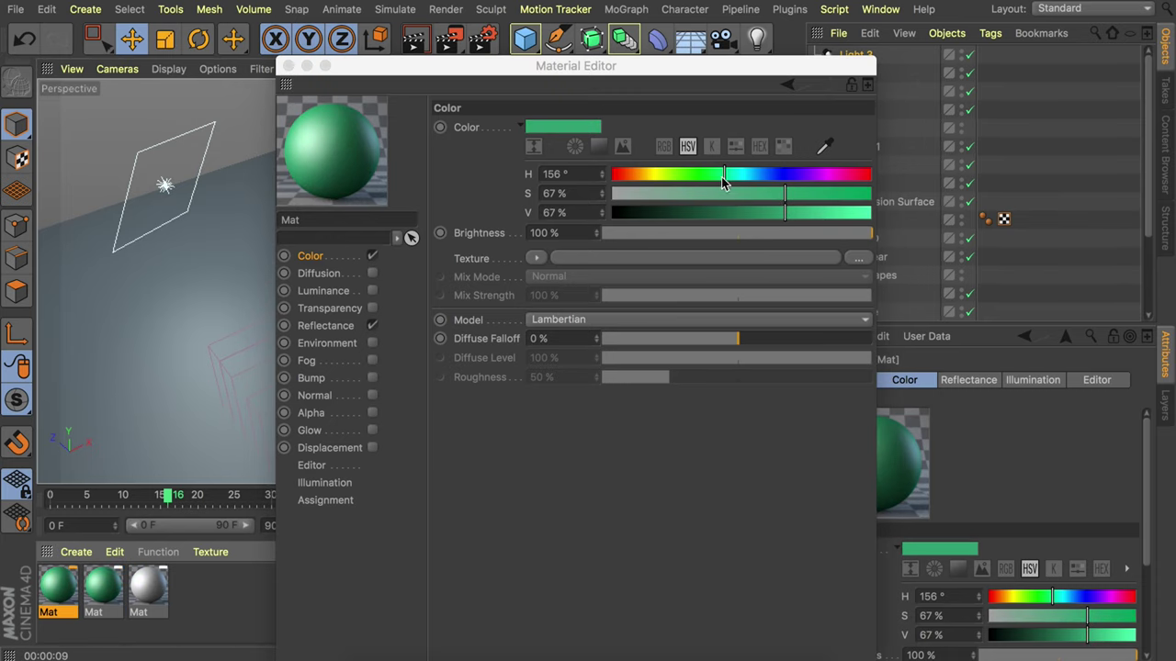
Recolor the selected green material to a light green with hue 121°, saturation 41% and value 78%.
drag(722, 180, 709, 180)
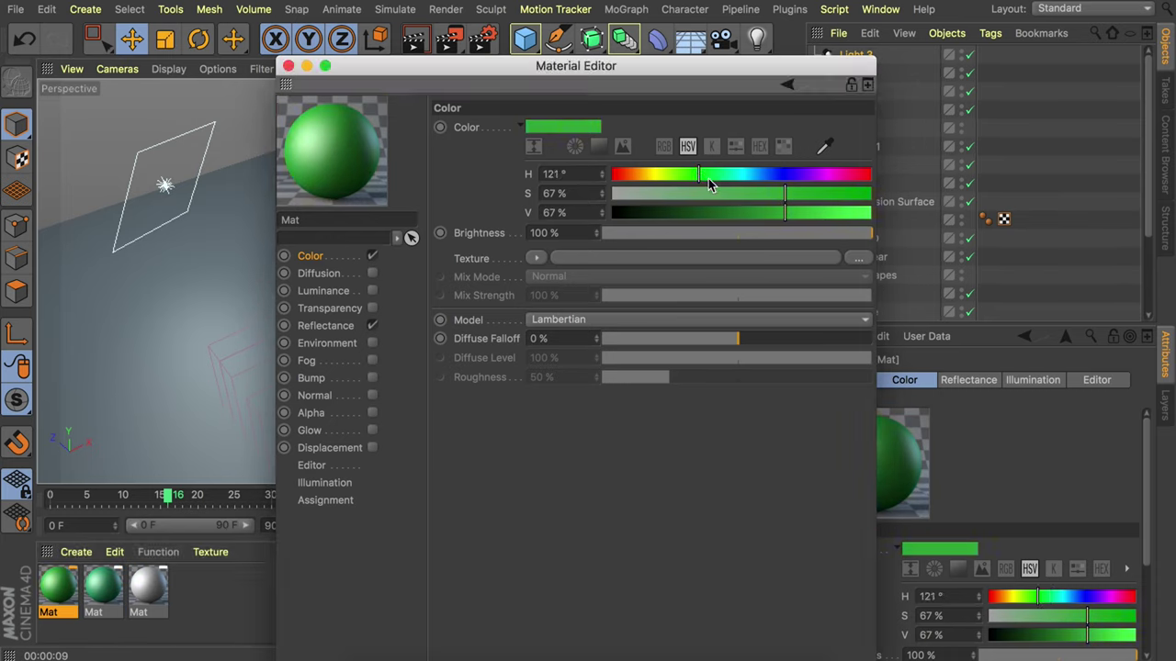
click(718, 194)
drag(764, 215, 815, 214)
click(288, 65)
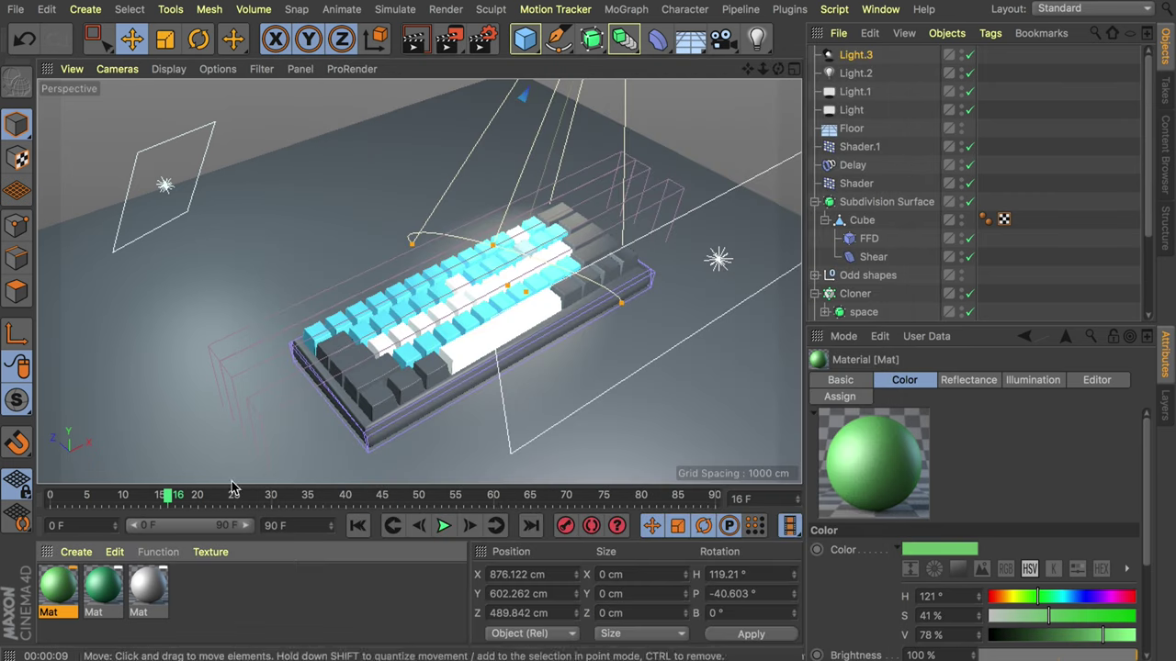
Apply the light grey material to the main keys and space bar, dark green to Odd shapes, and light green to the Enter key.
drag(147, 586, 441, 329)
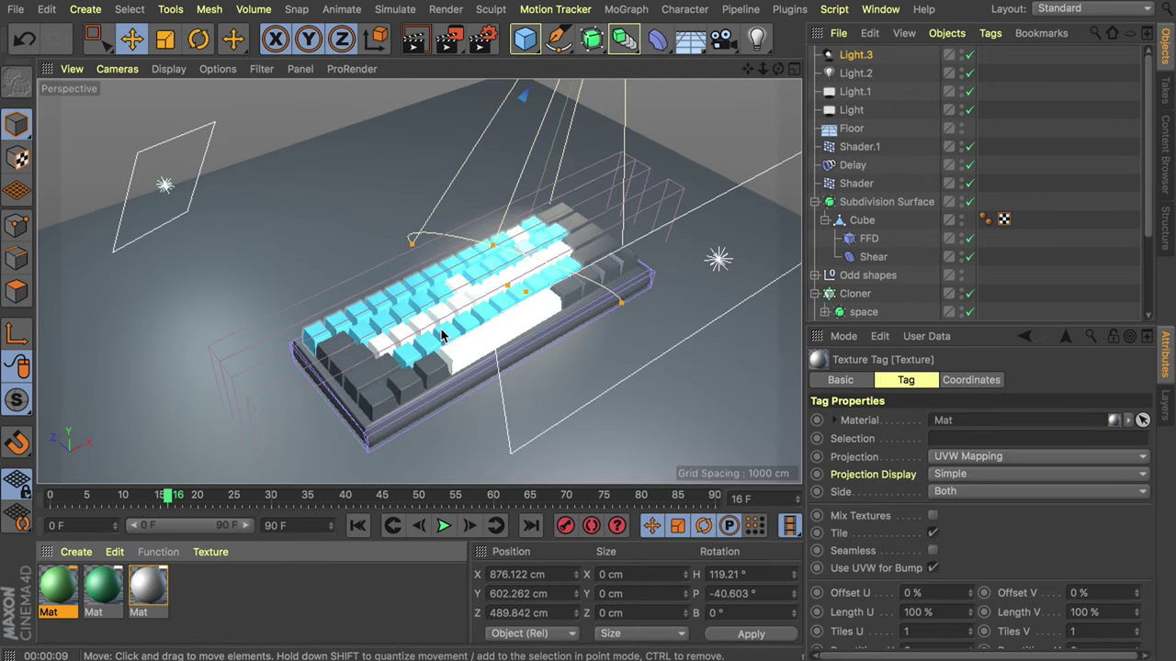
drag(101, 596, 880, 167)
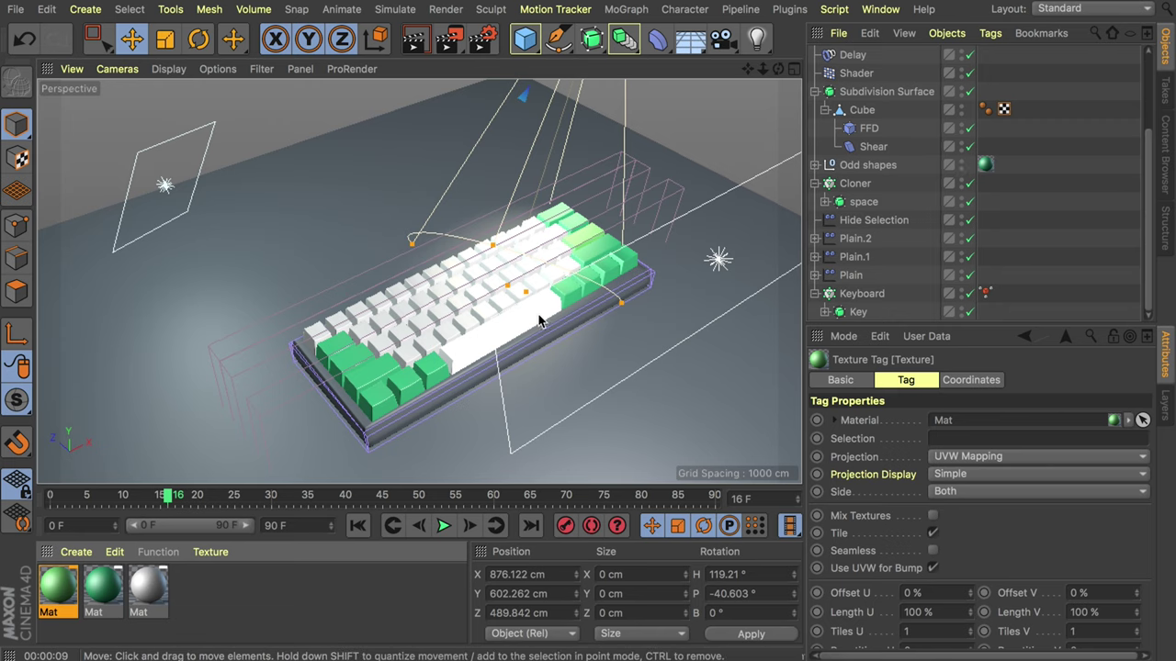
scroll(534, 294, up, 4)
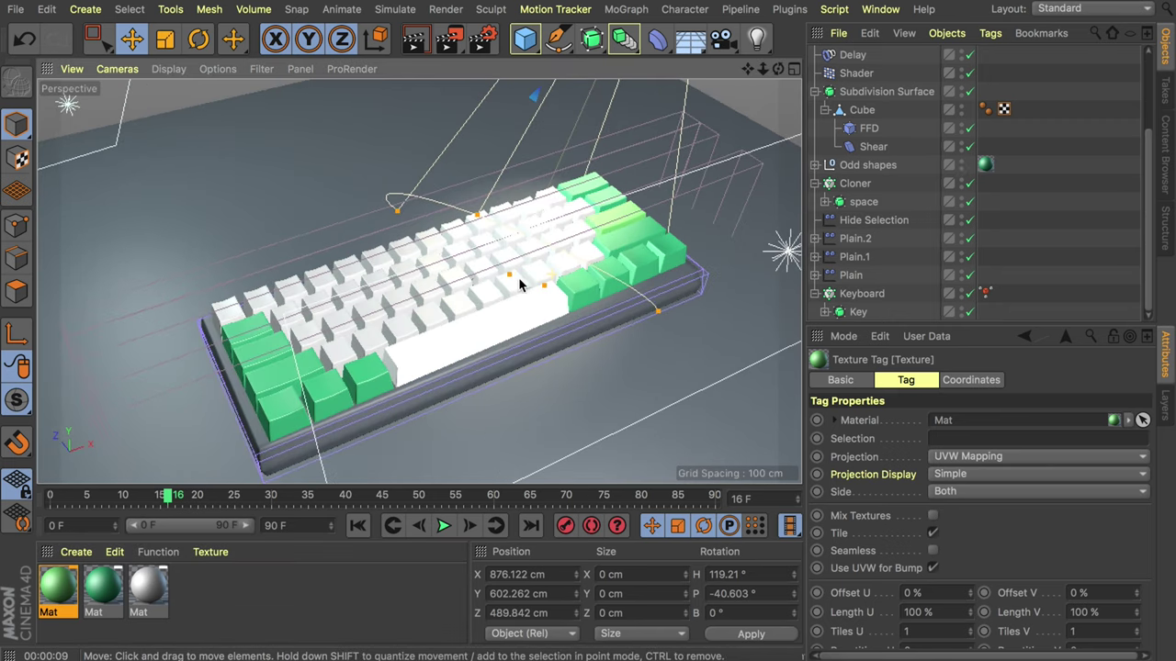
alt+drag(520, 285, 451, 273)
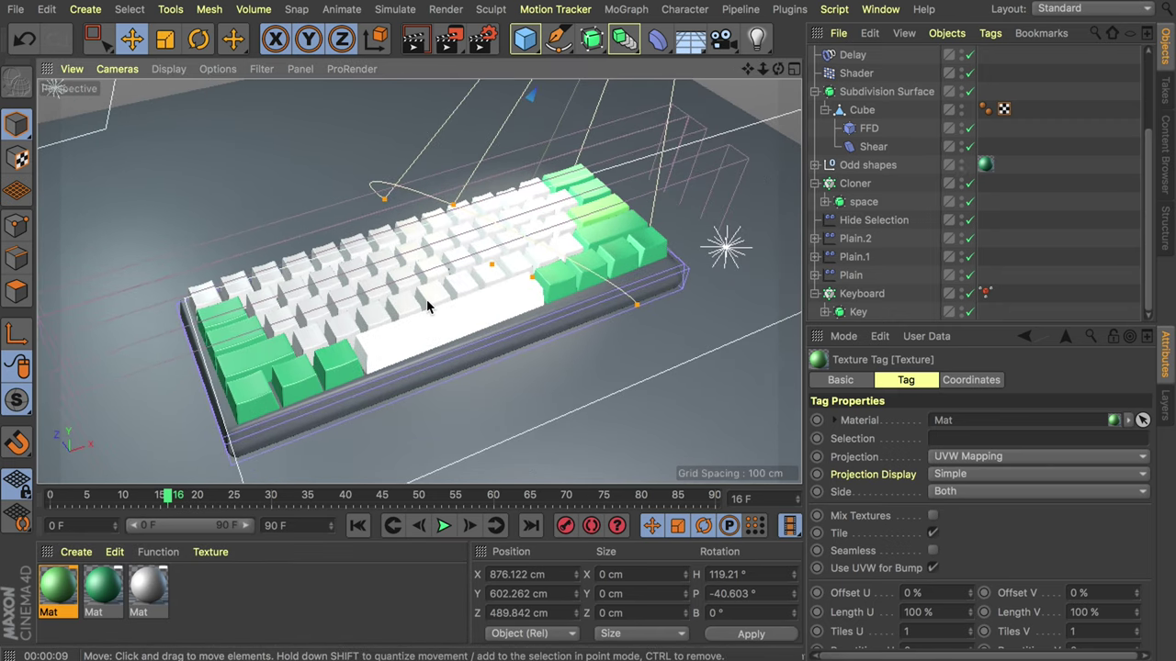
drag(138, 599, 467, 332)
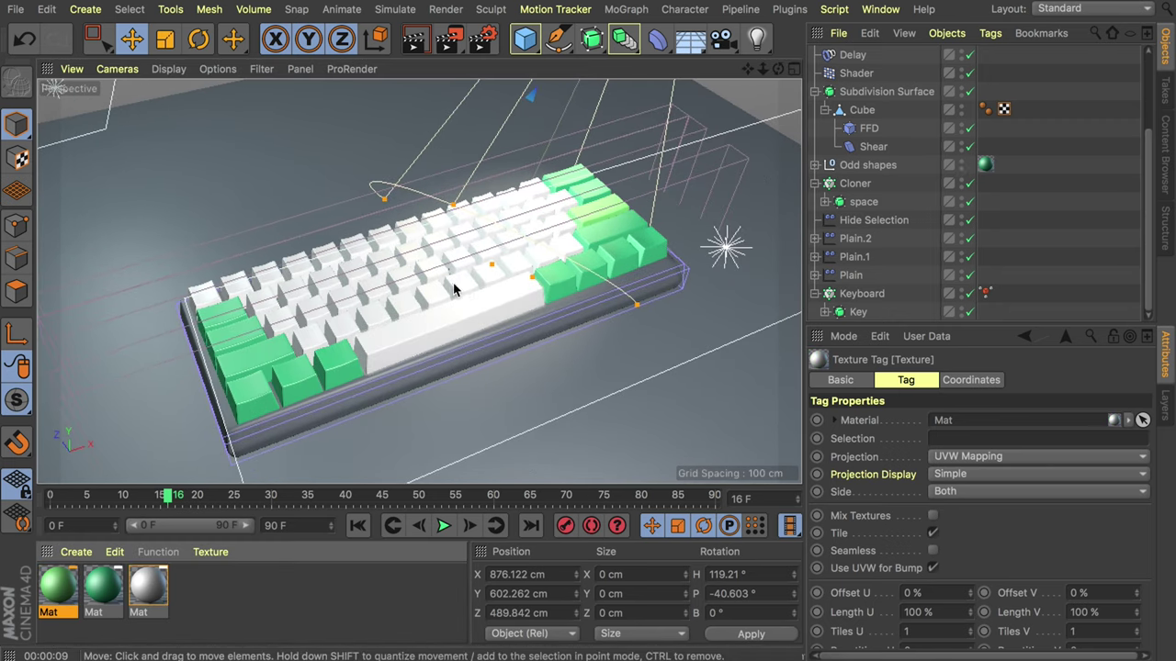
alt+drag(461, 289, 496, 296)
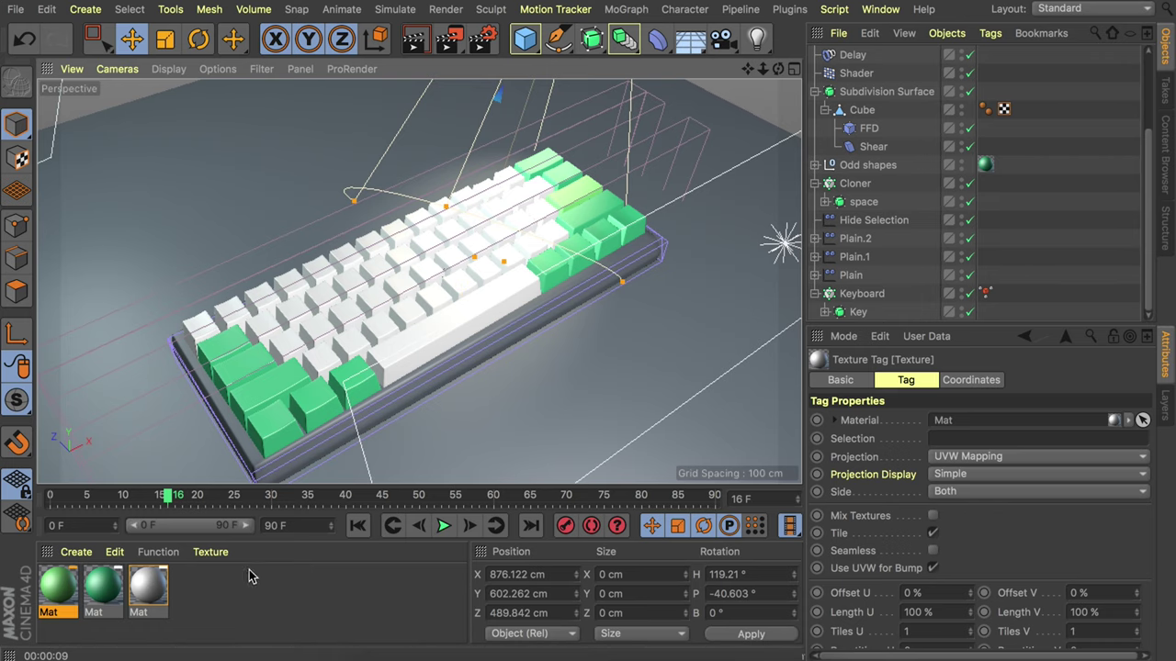
Create another material with a dark blue-grey color of hue 213°, saturation 20% and value 24%.
double_click(248, 615)
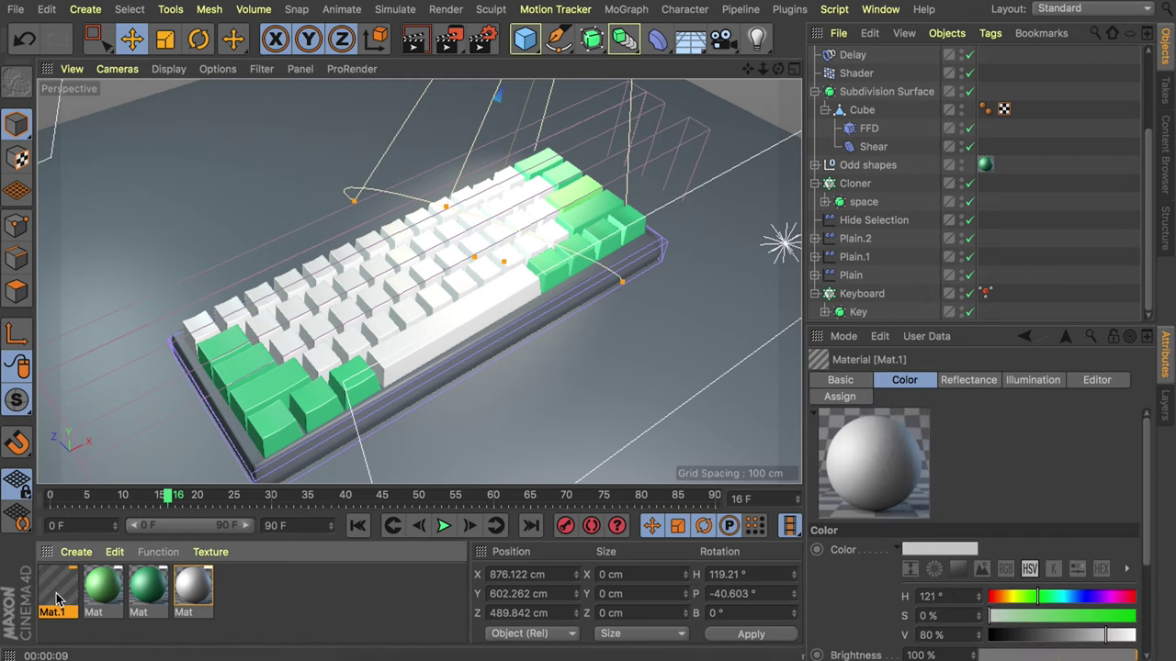
double_click(57, 588)
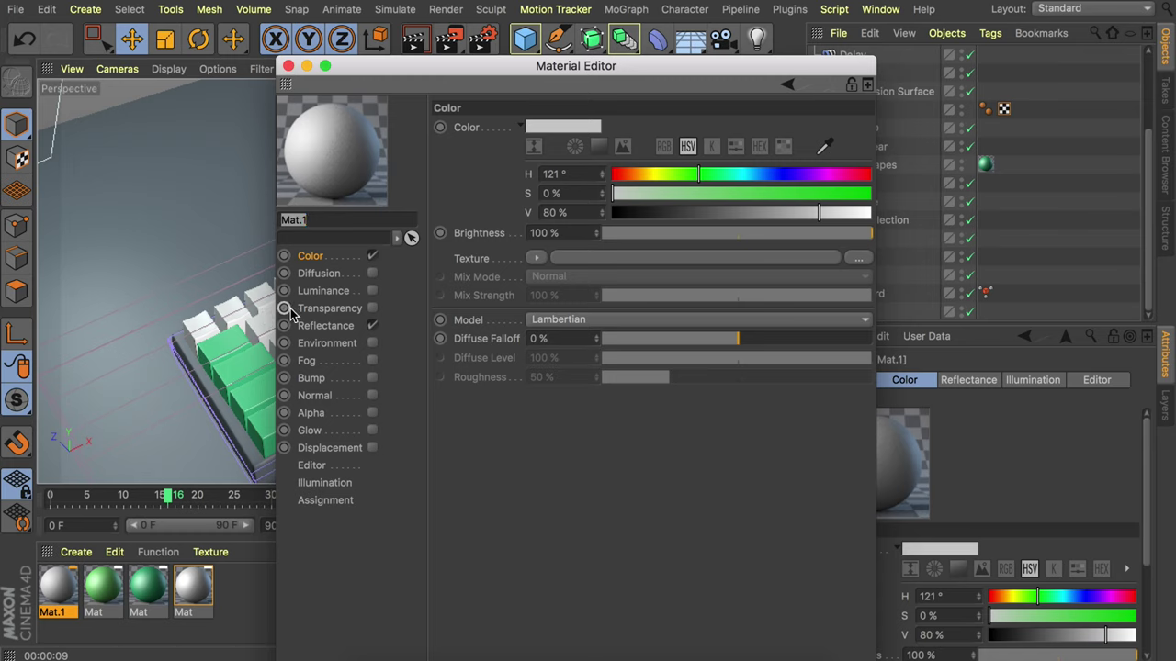
drag(753, 171, 664, 191)
click(674, 212)
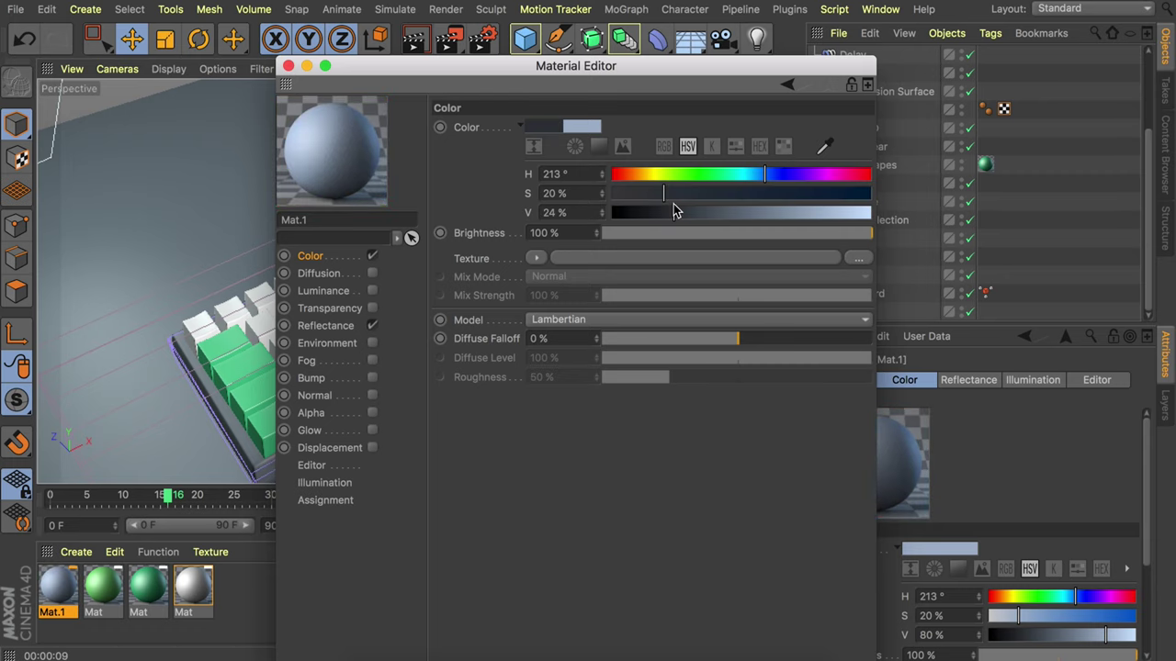
Add a Beckmann reflectance layer to the dark blue-grey material and set its layer Fresnel to Dielectric.
click(327, 327)
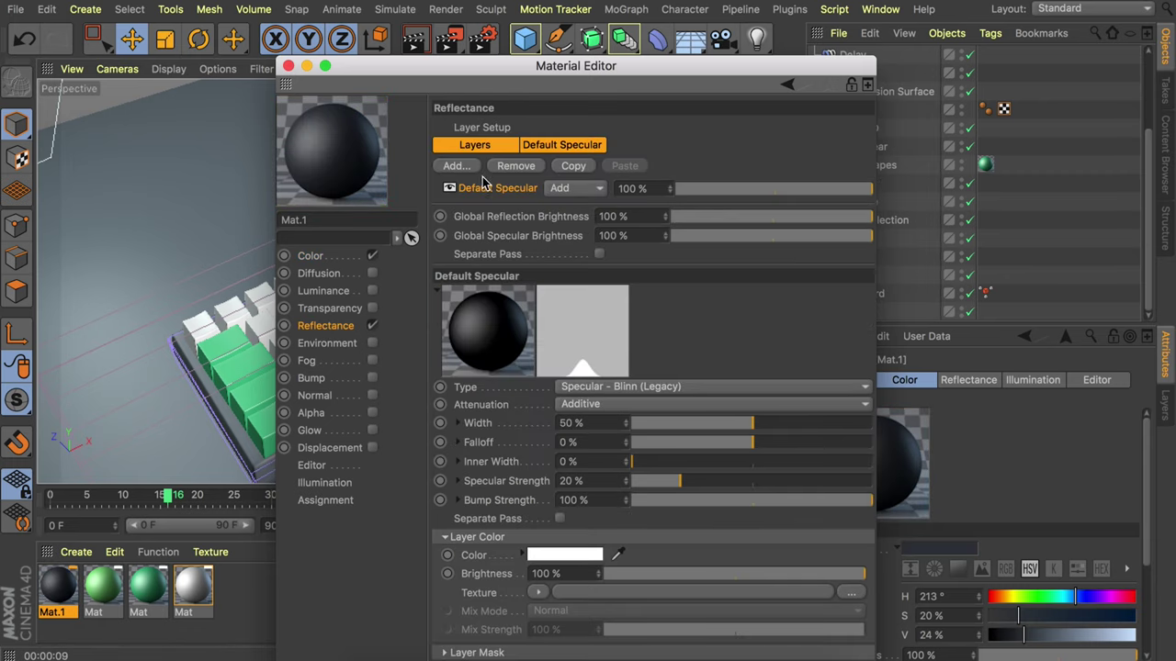
click(464, 168)
click(517, 172)
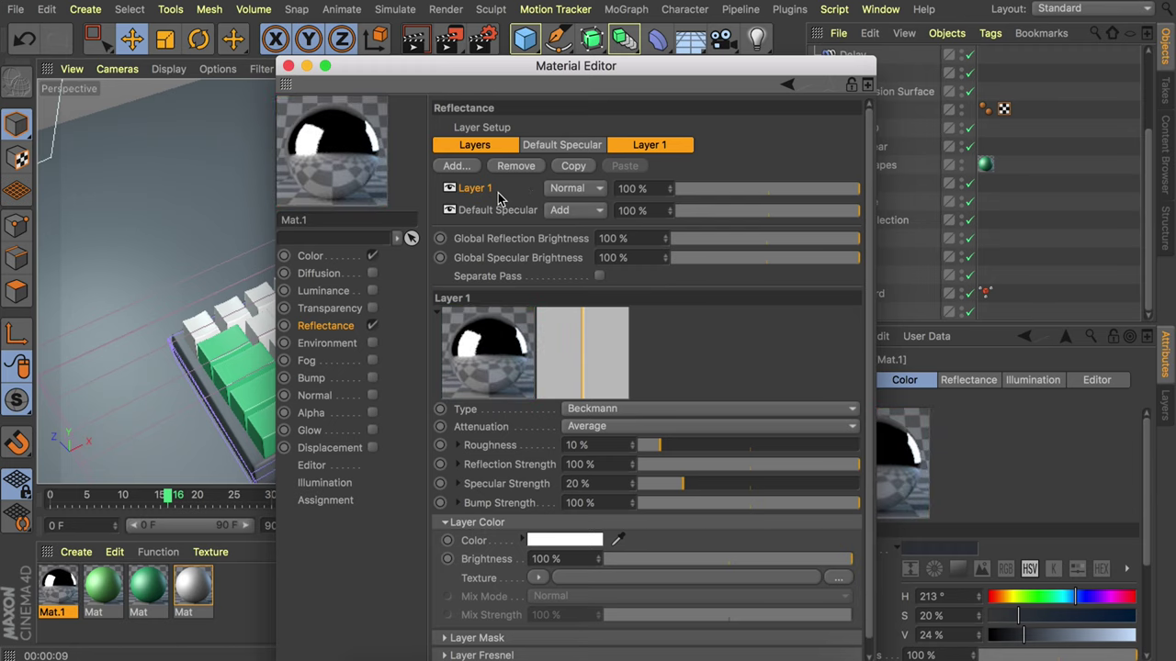
scroll(489, 533, down, 1)
click(489, 641)
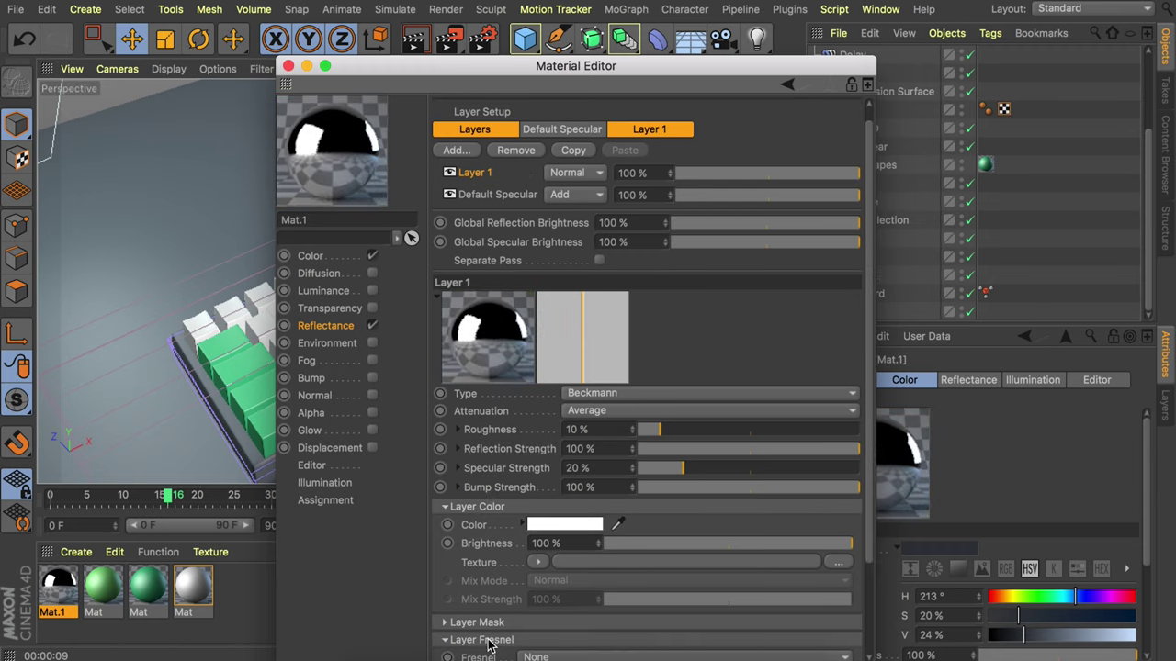
scroll(491, 620, down, 5)
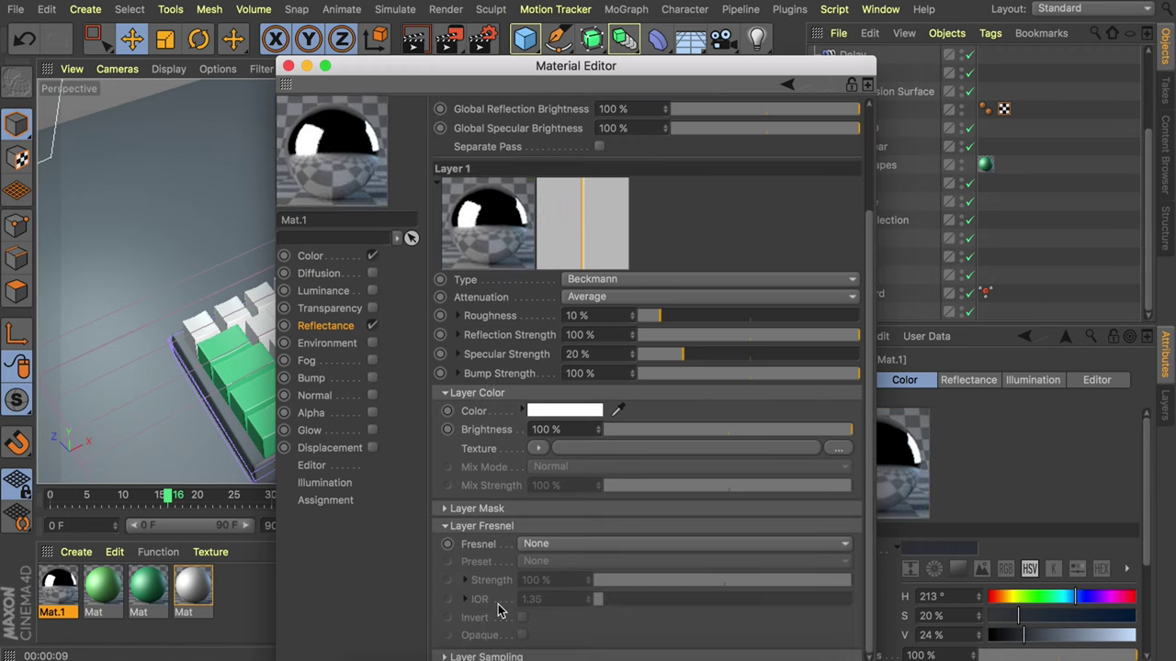
click(540, 546)
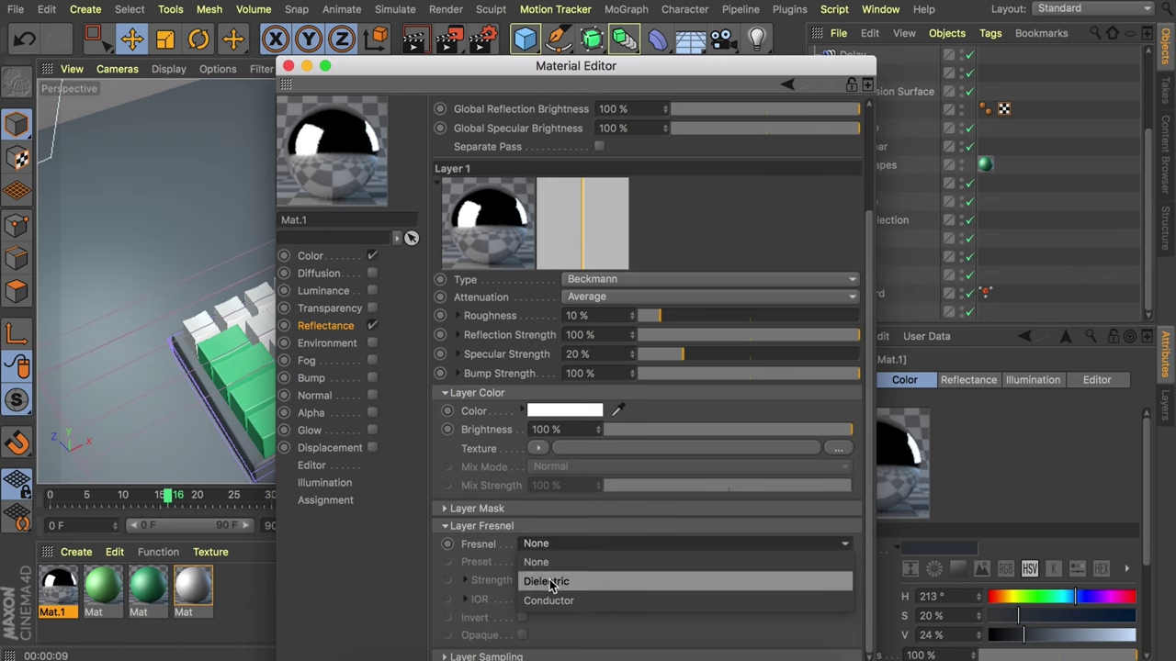
click(549, 583)
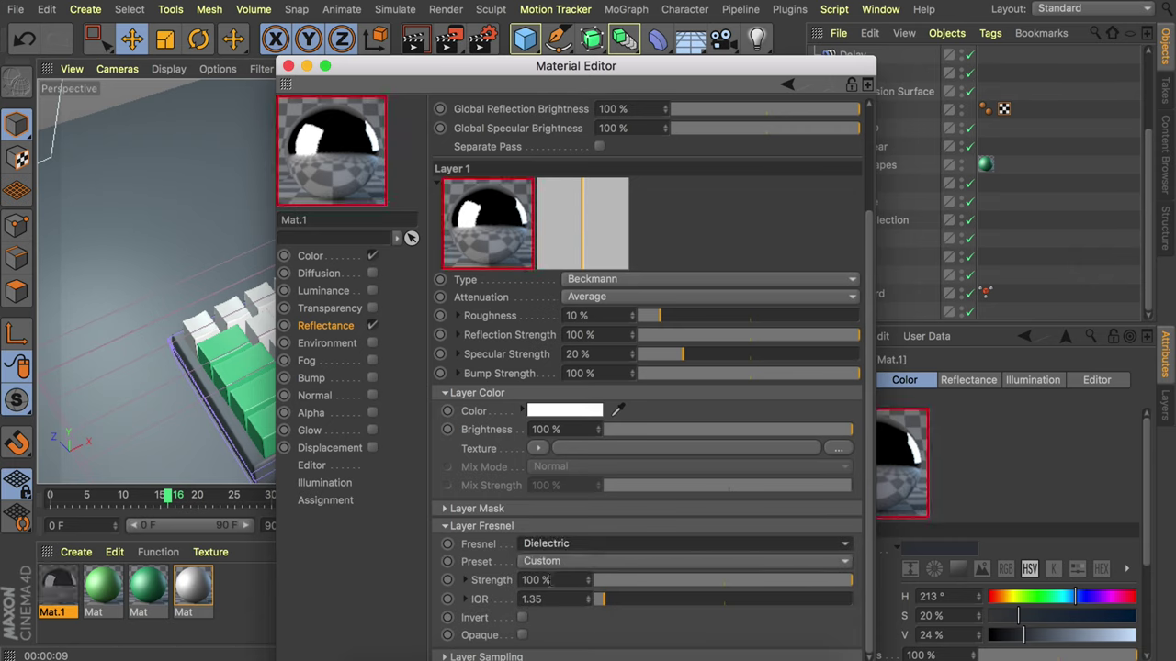
Mask the Beckmann reflection layer with a Noise texture and set its roughness to 15%.
click(474, 510)
click(537, 570)
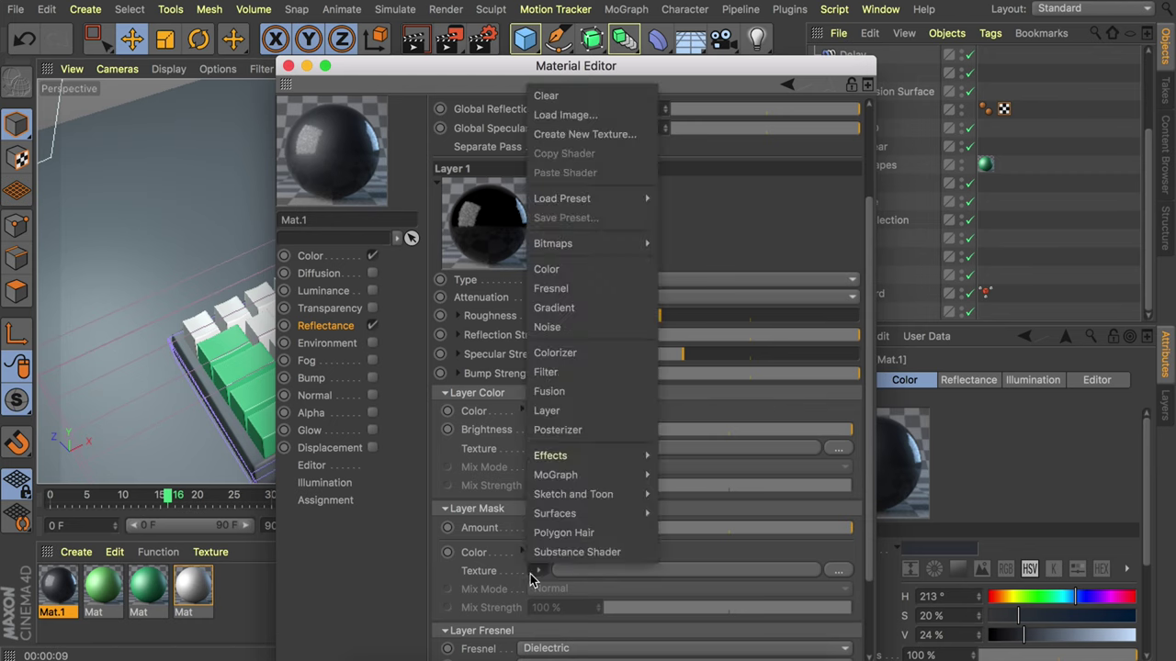
click(556, 289)
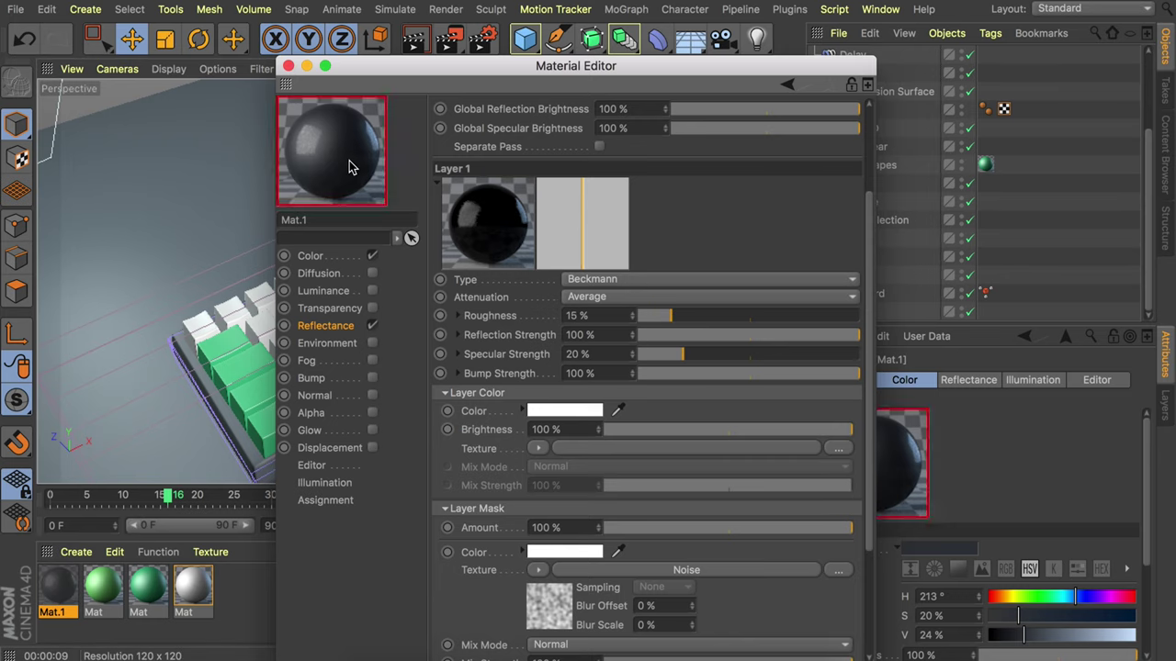
click(289, 67)
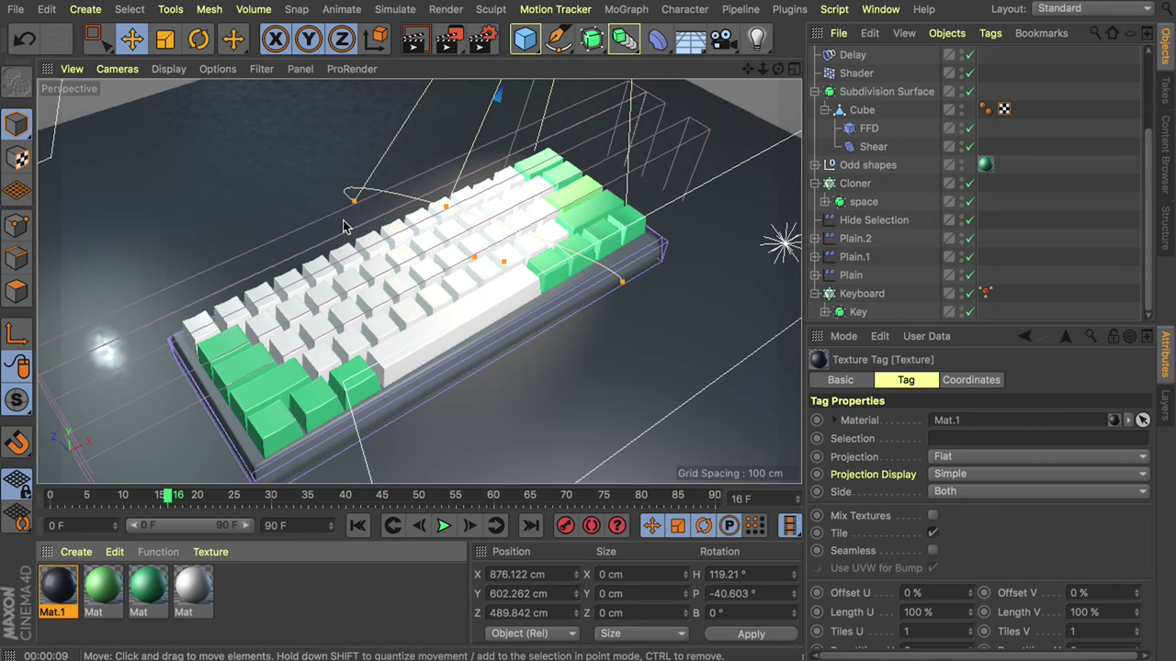
Apply the light grey material to the keyboard case.
alt+right_drag(375, 217, 372, 227)
alt+middle_drag(373, 227, 369, 212)
alt+right_drag(349, 332, 352, 313)
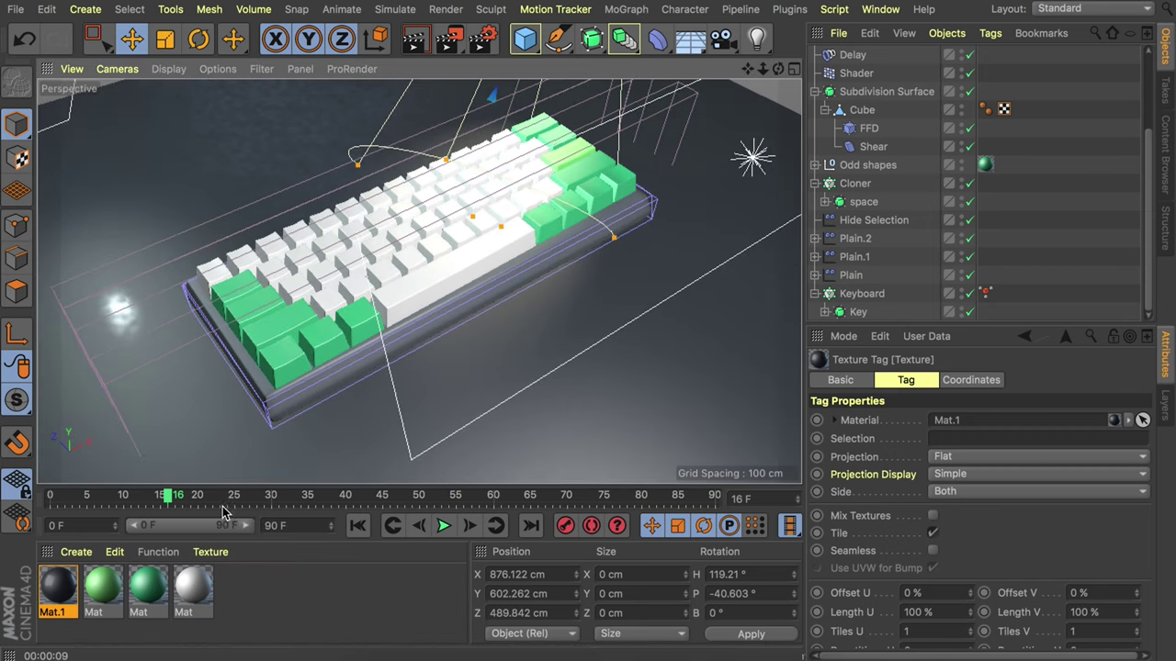
drag(193, 588, 334, 345)
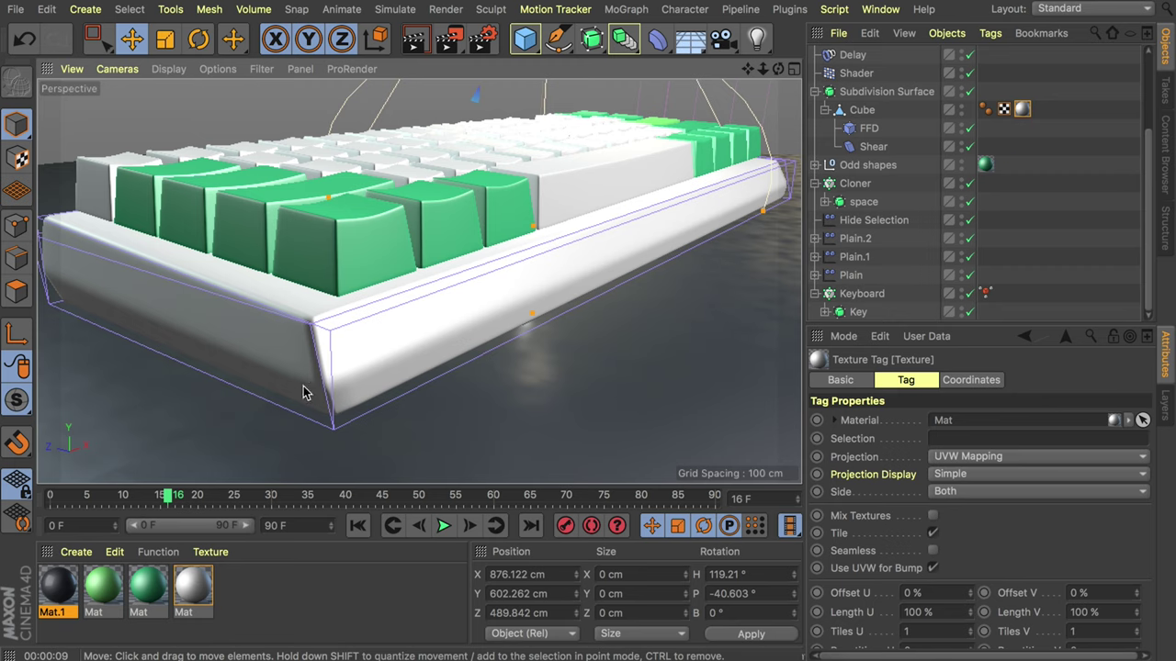
Create a new material with Color and Reflectance disabled and Luminance enabled.
double_click(262, 596)
double_click(48, 586)
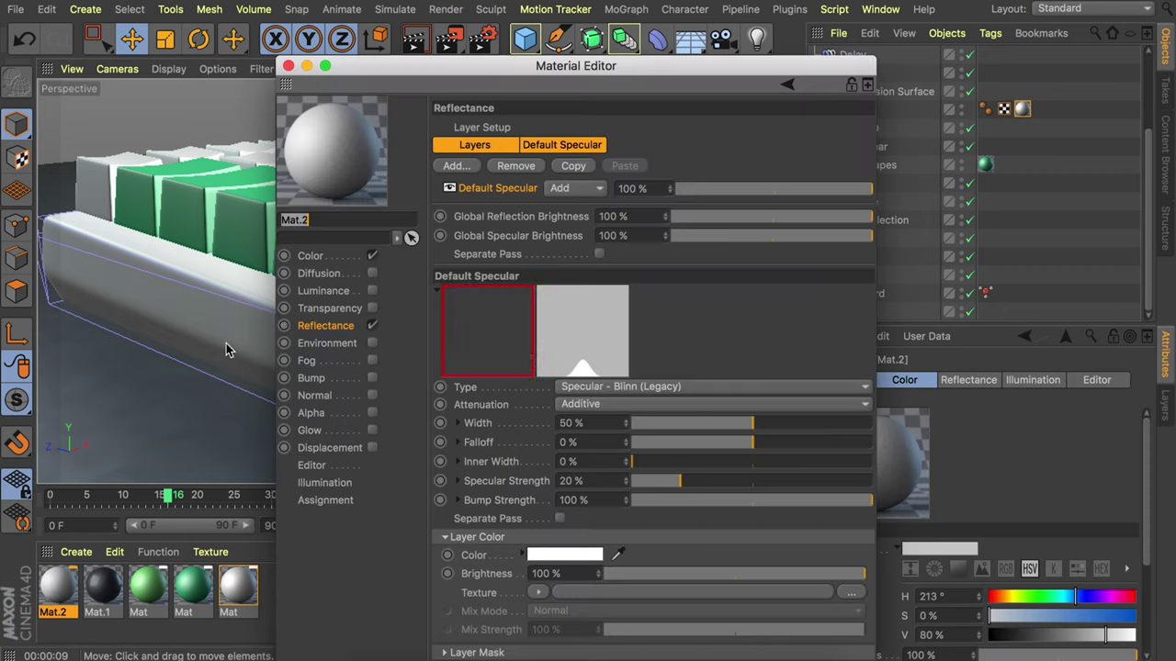
click(371, 325)
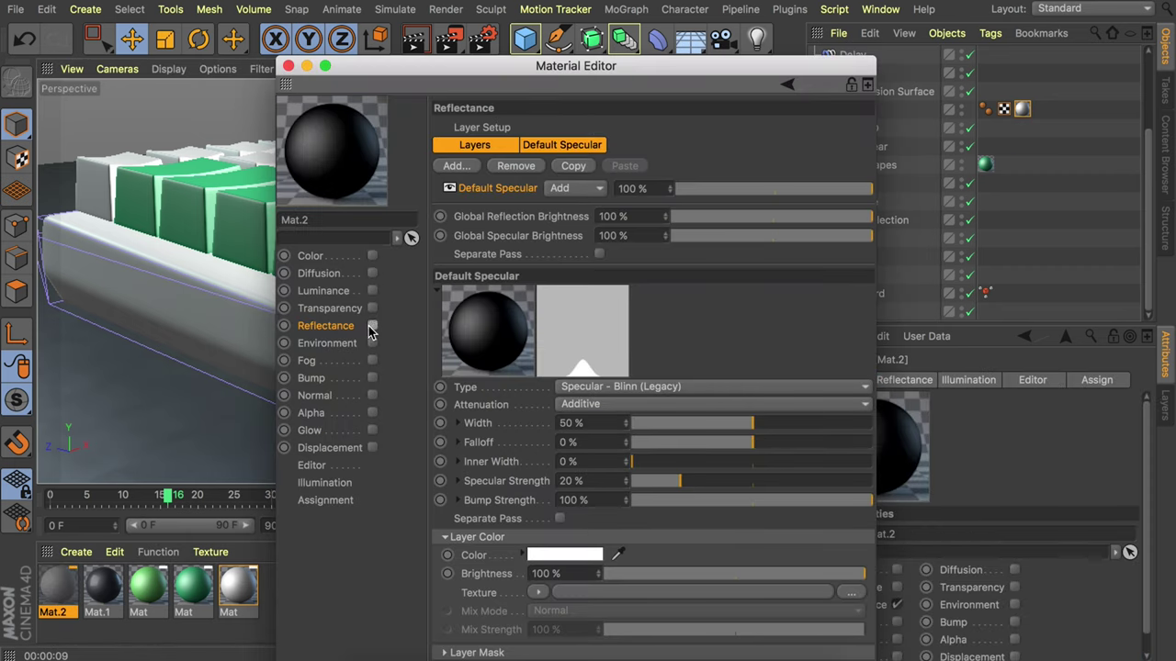
click(372, 290)
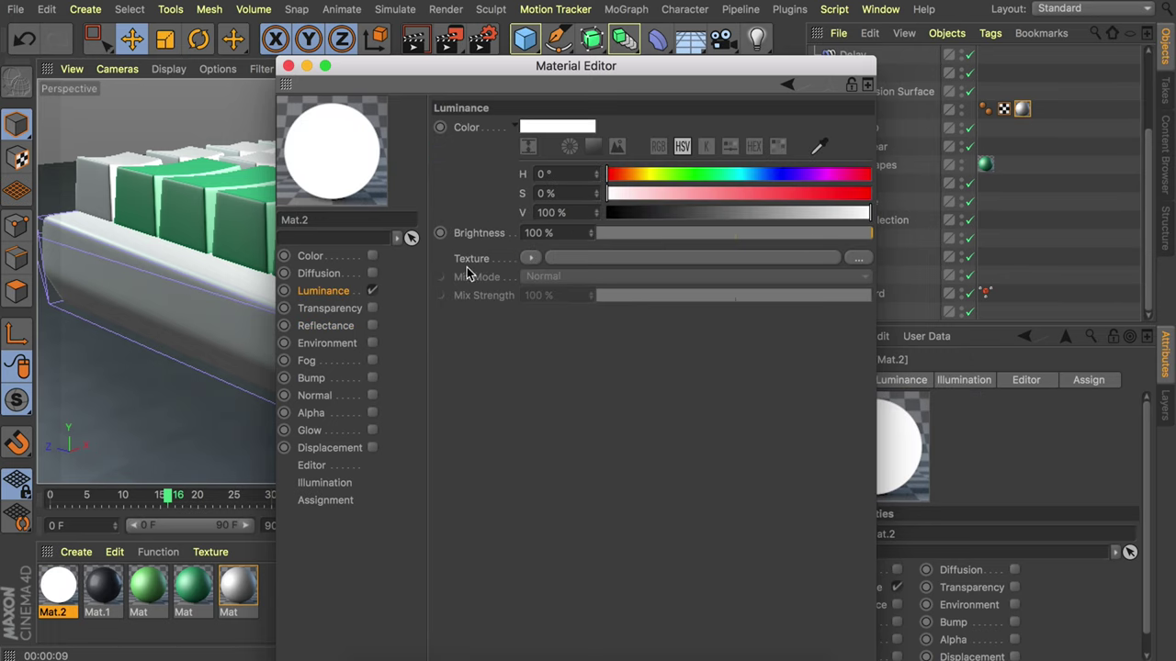
Add a Gradient texture to the material's luminance and load the Rainbow 2 gradient preset.
click(535, 259)
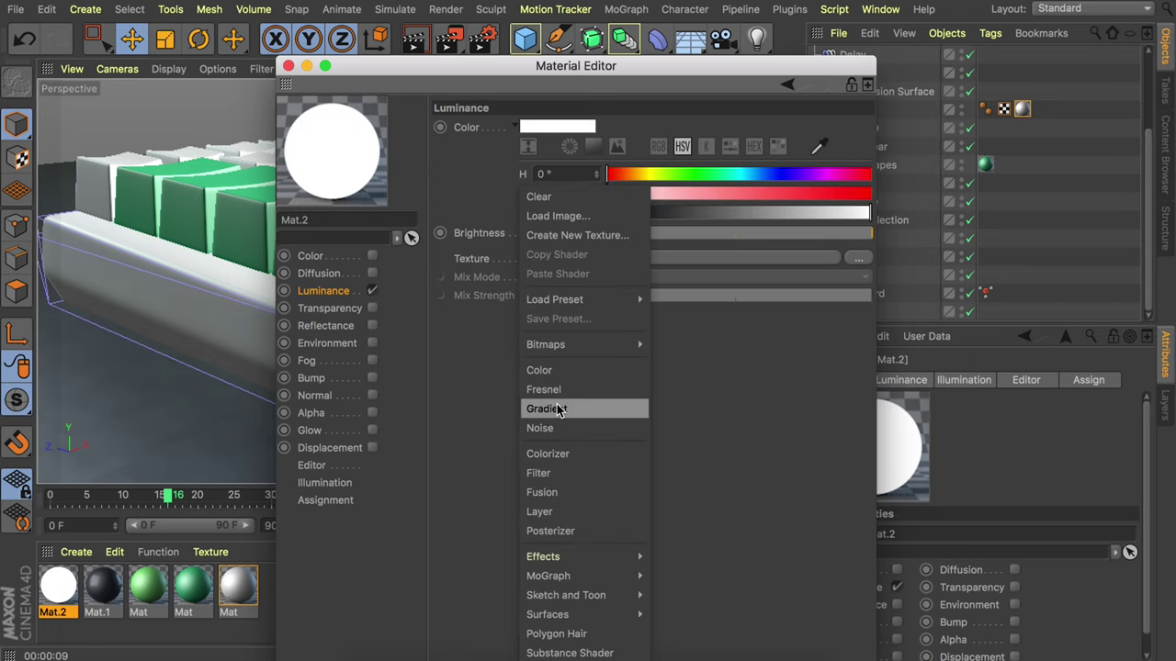
click(560, 411)
click(548, 292)
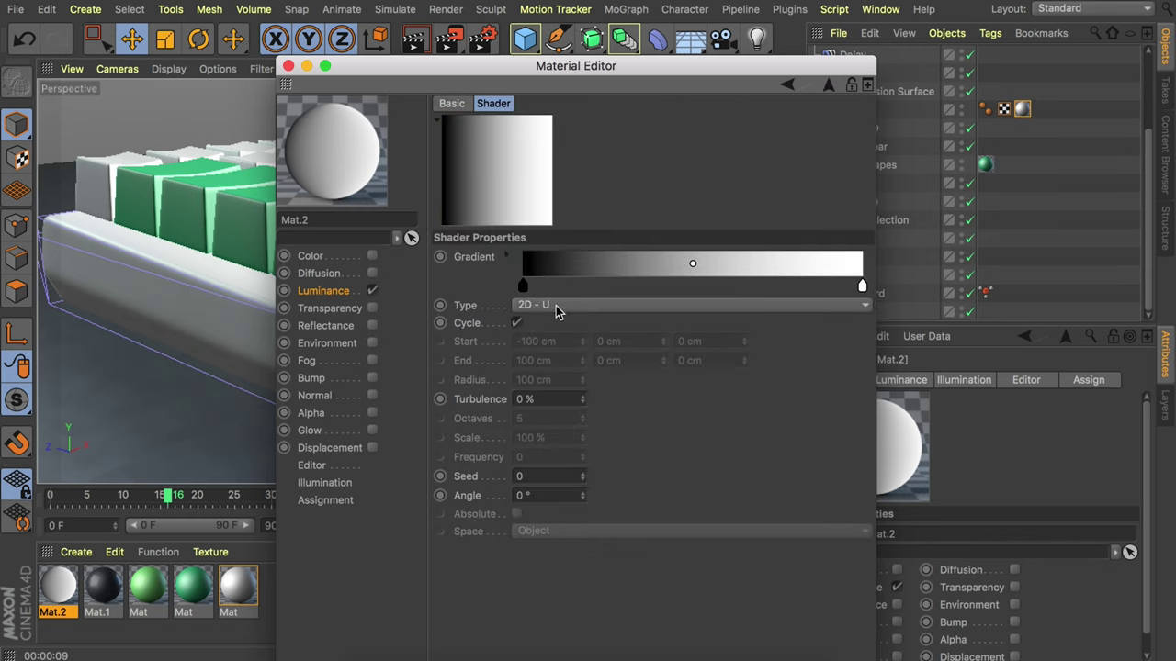
click(508, 257)
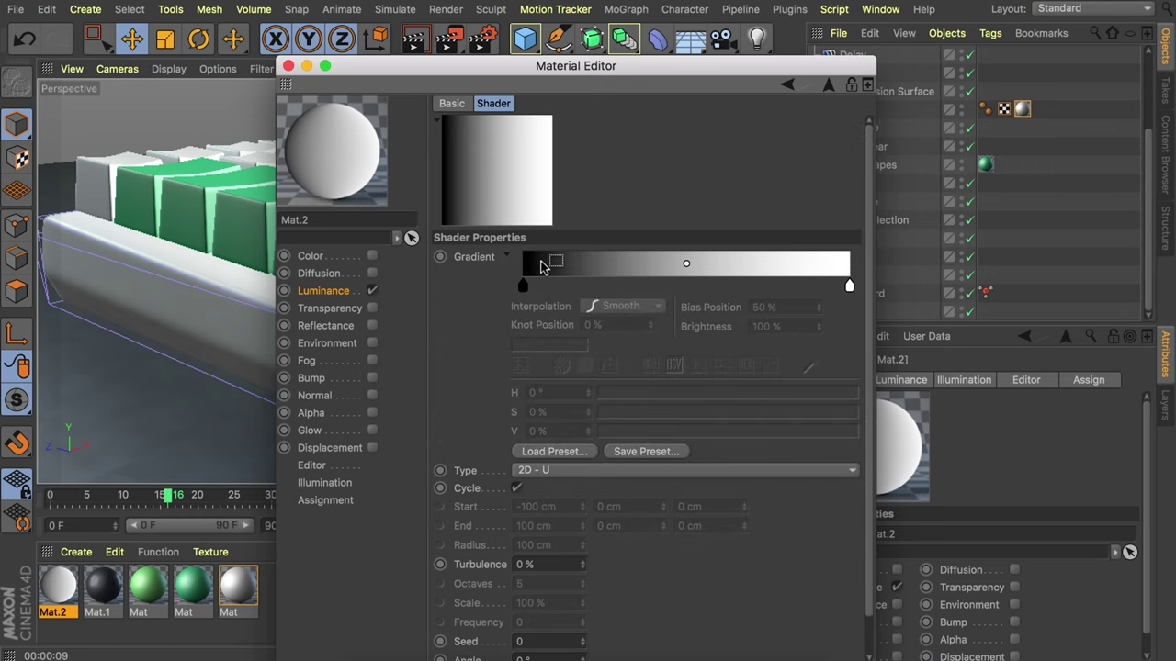
click(567, 453)
scroll(613, 390, down, 5)
scroll(609, 391, down, 3)
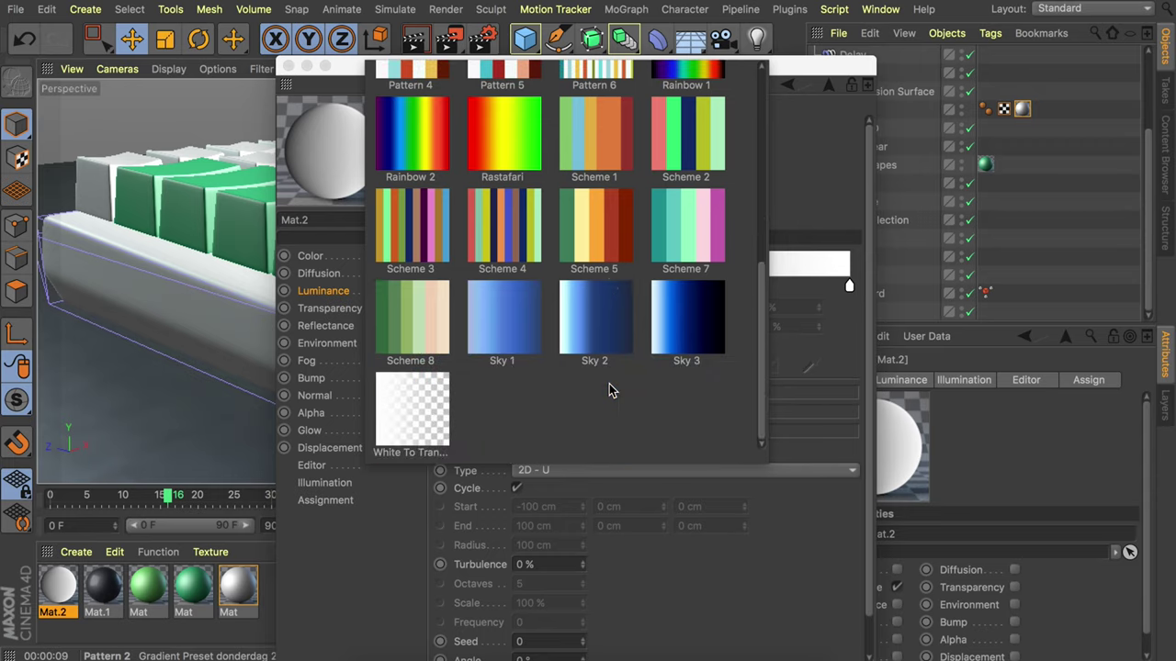
scroll(609, 390, up, 2)
scroll(609, 391, up, 1)
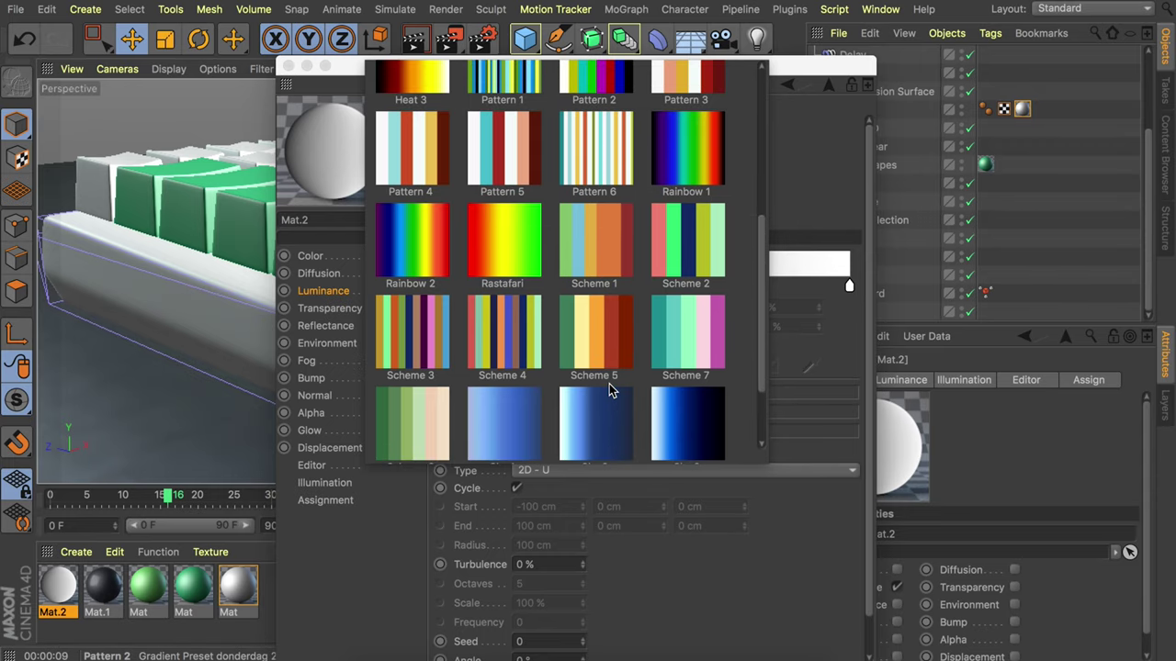
click(439, 253)
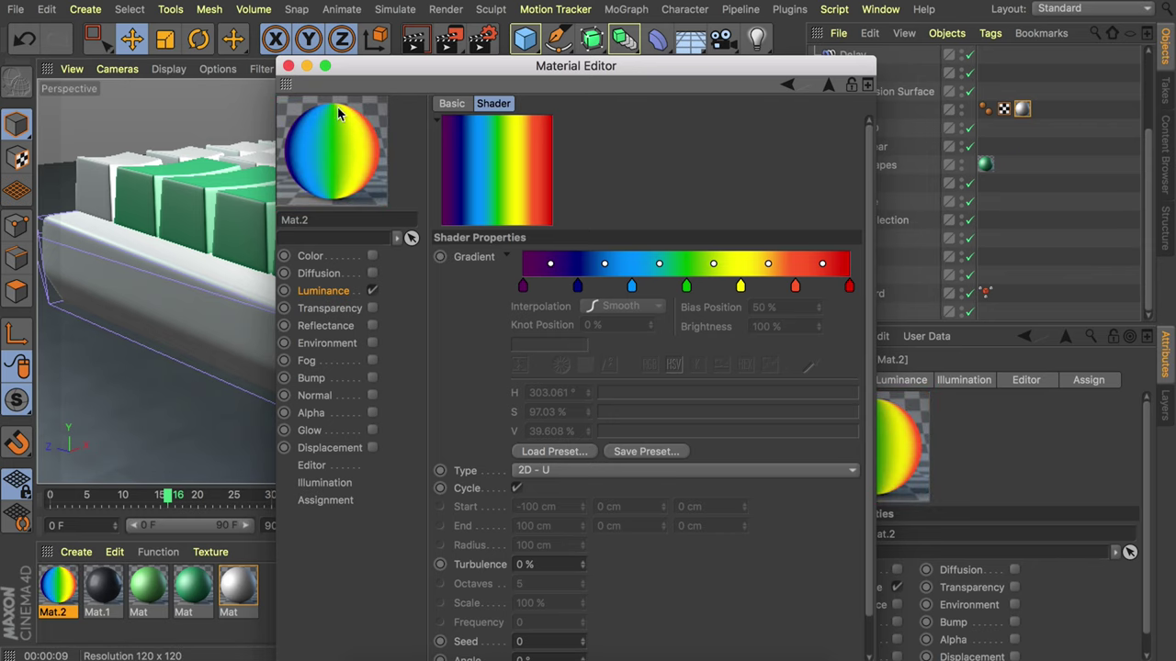
click(288, 66)
Set the rainbow material's Generate GI strength to 200% in its illumination settings.
double_click(62, 595)
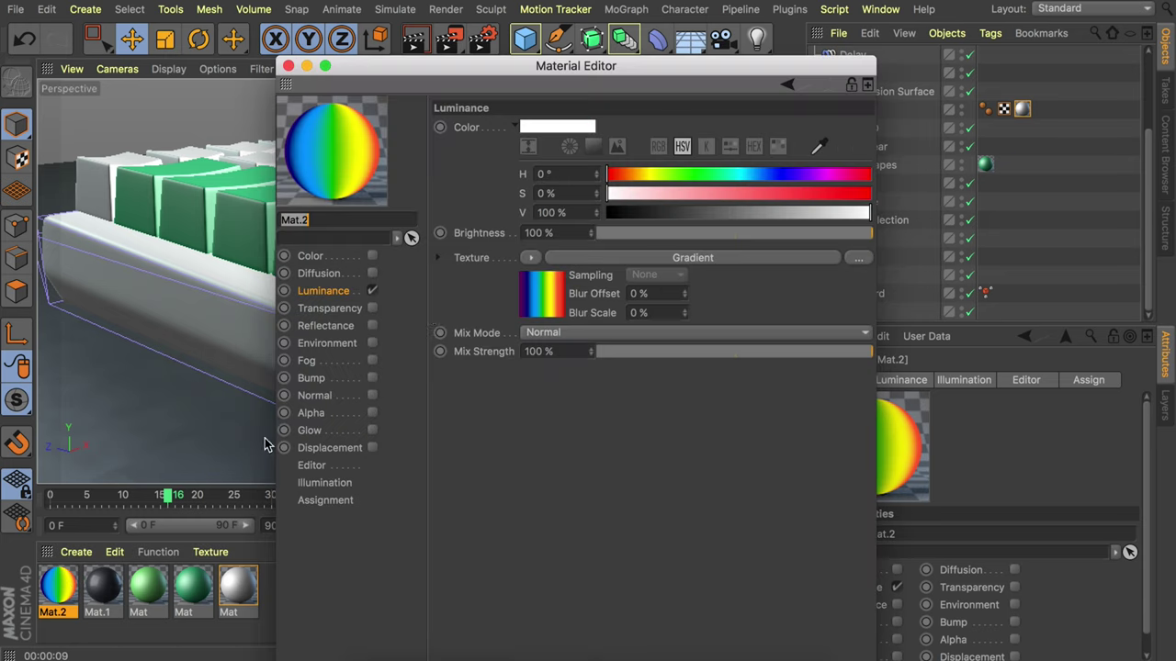
click(312, 466)
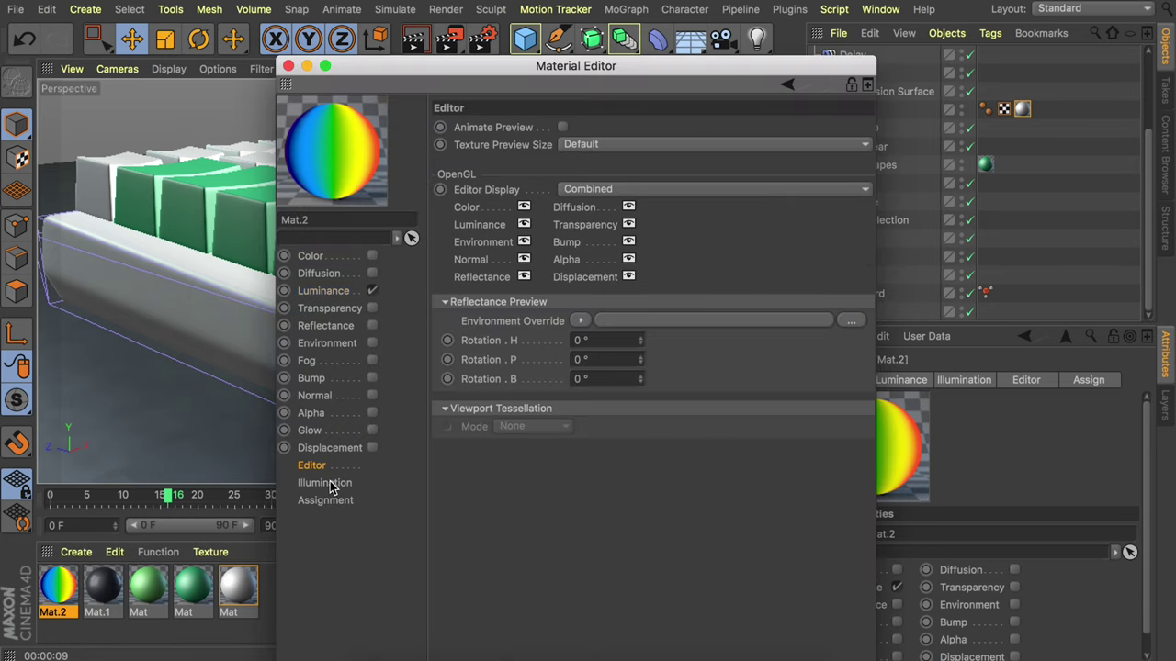
click(326, 484)
click(690, 165)
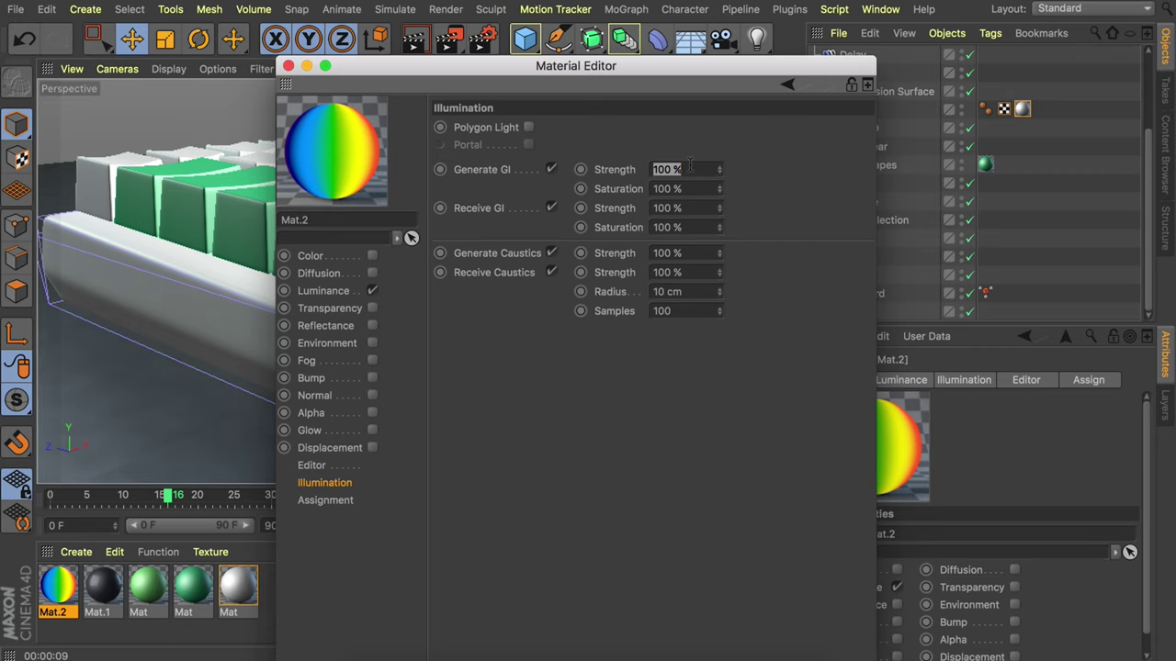
text(200)
key(Return)
click(287, 66)
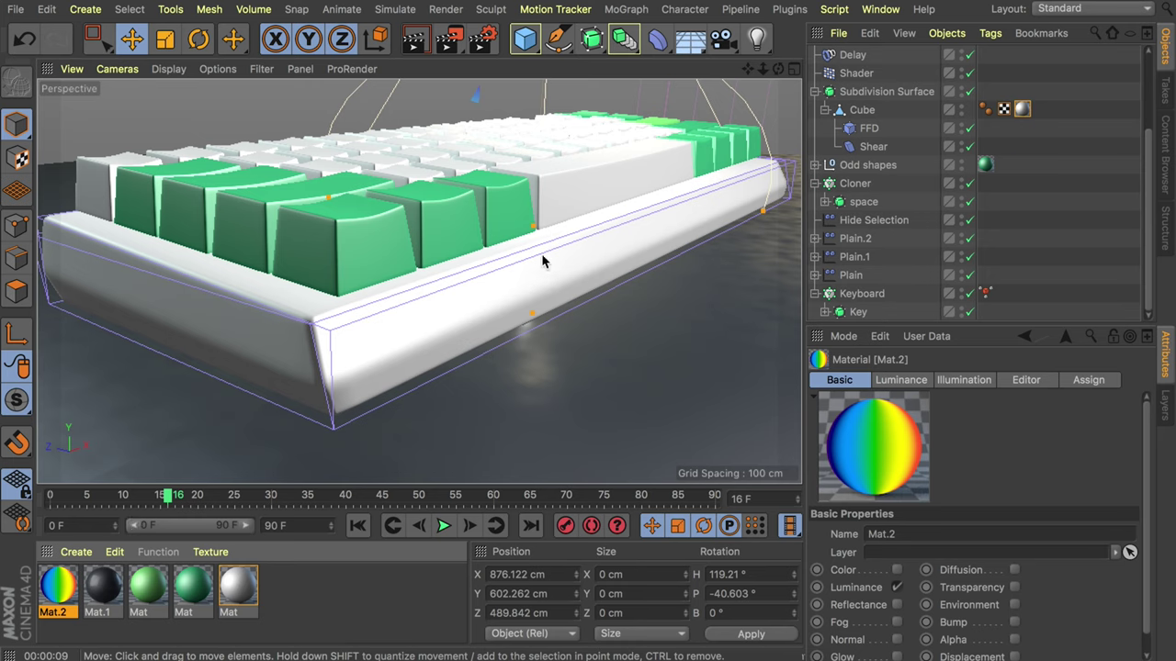
Loop-select the strip of polygons around the side of the keyboard case and apply the rainbow material to it.
click(496, 287)
click(16, 291)
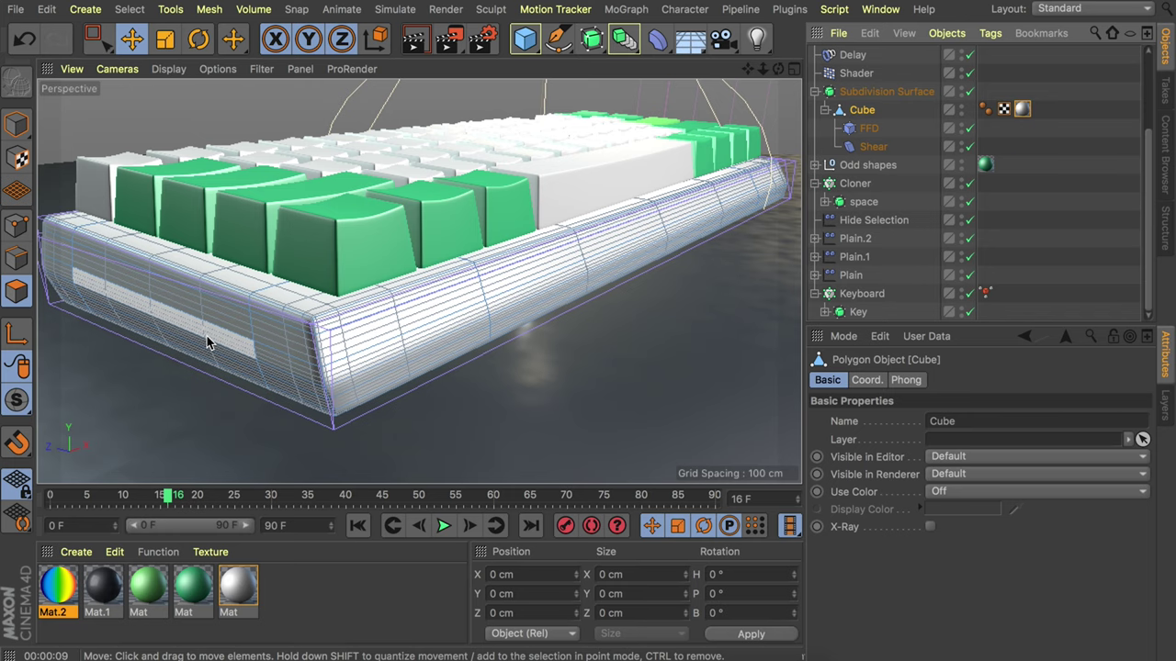
key(u)
key(l)
click(252, 355)
drag(53, 586, 276, 353)
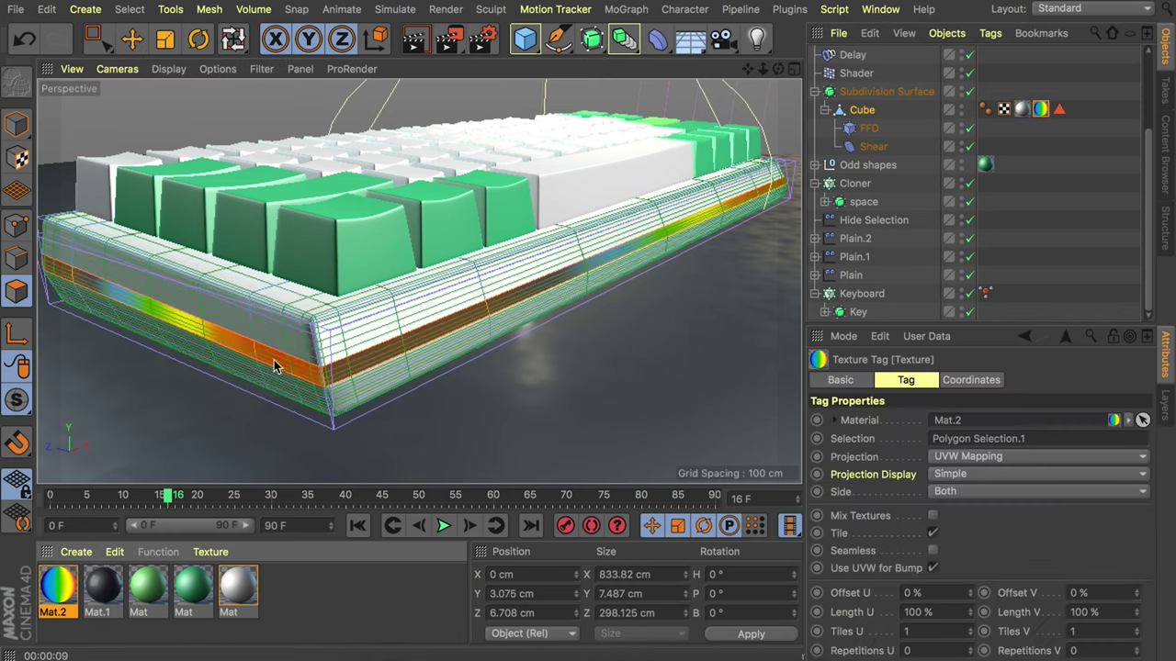
key(e)
click(1021, 220)
mouse_move(510, 308)
alt+mouse_down()
mouse_move(489, 308)
mouse_move(507, 307)
alt+mouse_up()
Shift the rainbow texture's U offset to -7% and change its projection to Frontal.
click(1040, 109)
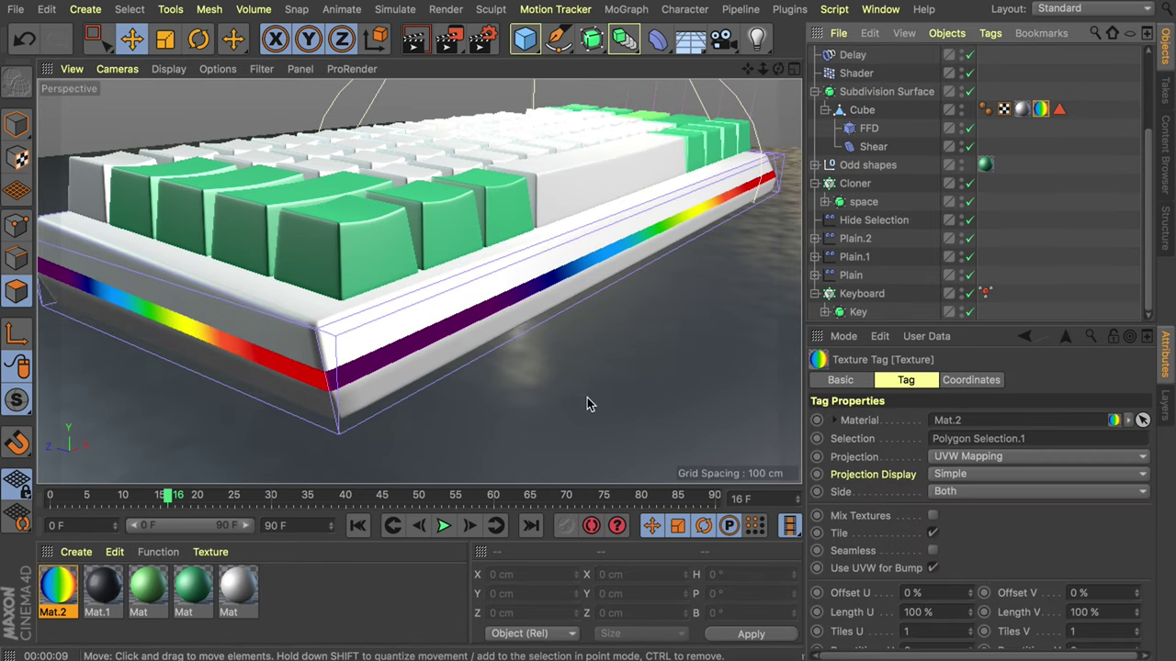
alt+drag(420, 295, 558, 280)
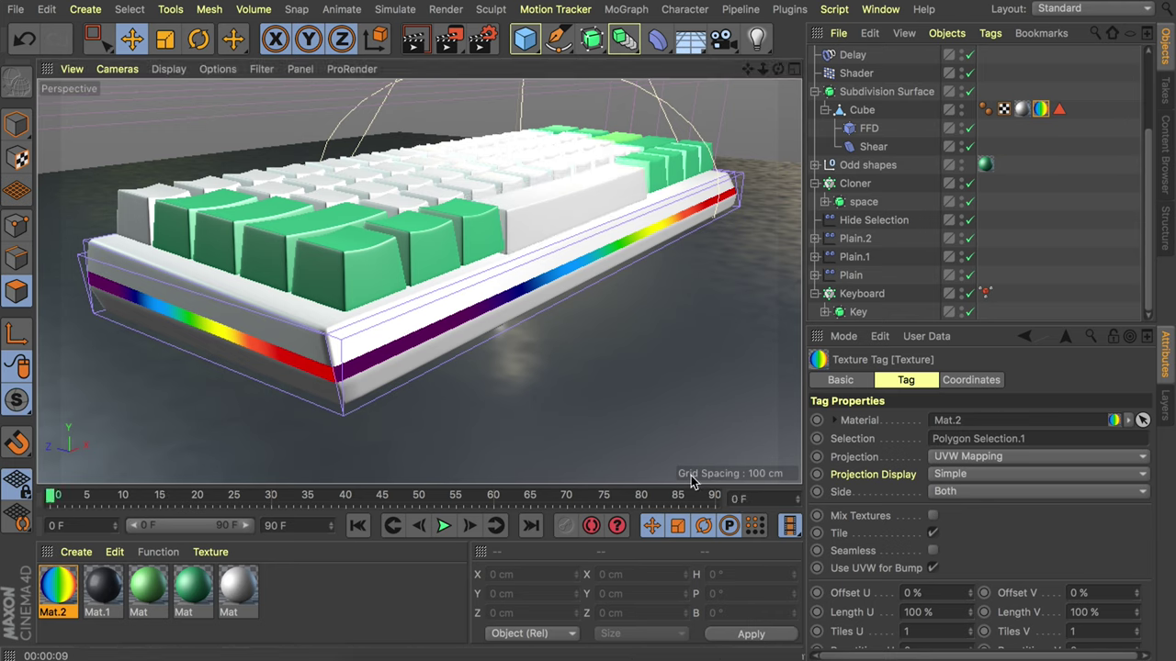
scroll(971, 589, down, 1)
mouse_move(970, 582)
mouse_down()
mouse_move(1074, 583)
mouse_move(971, 578)
mouse_up()
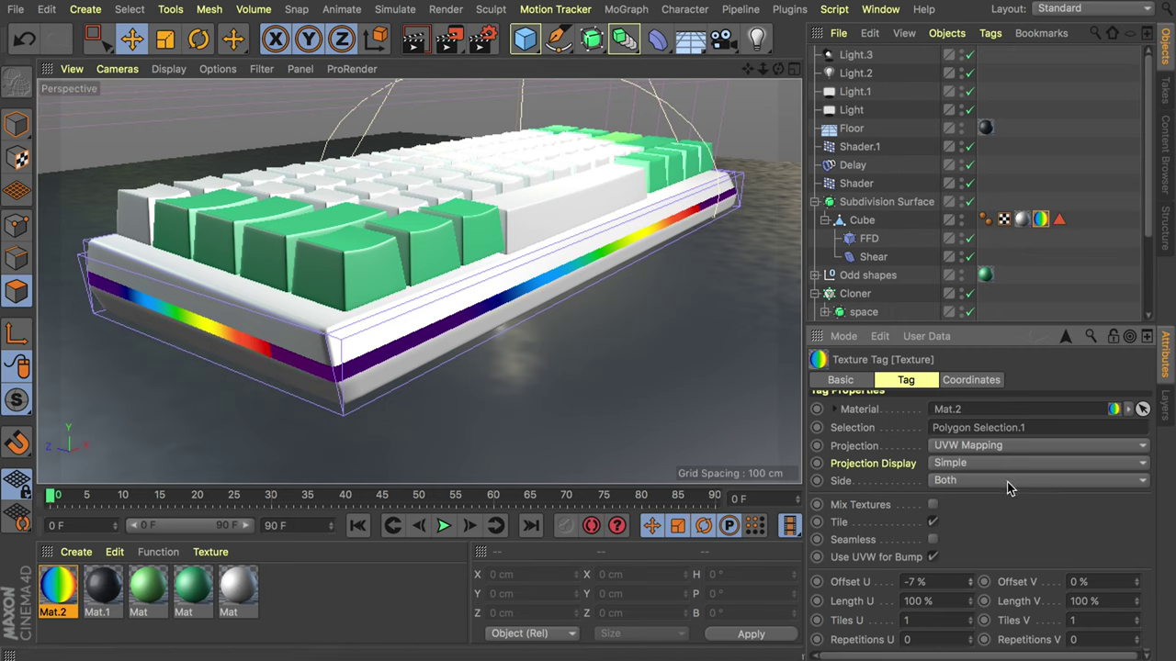
click(991, 445)
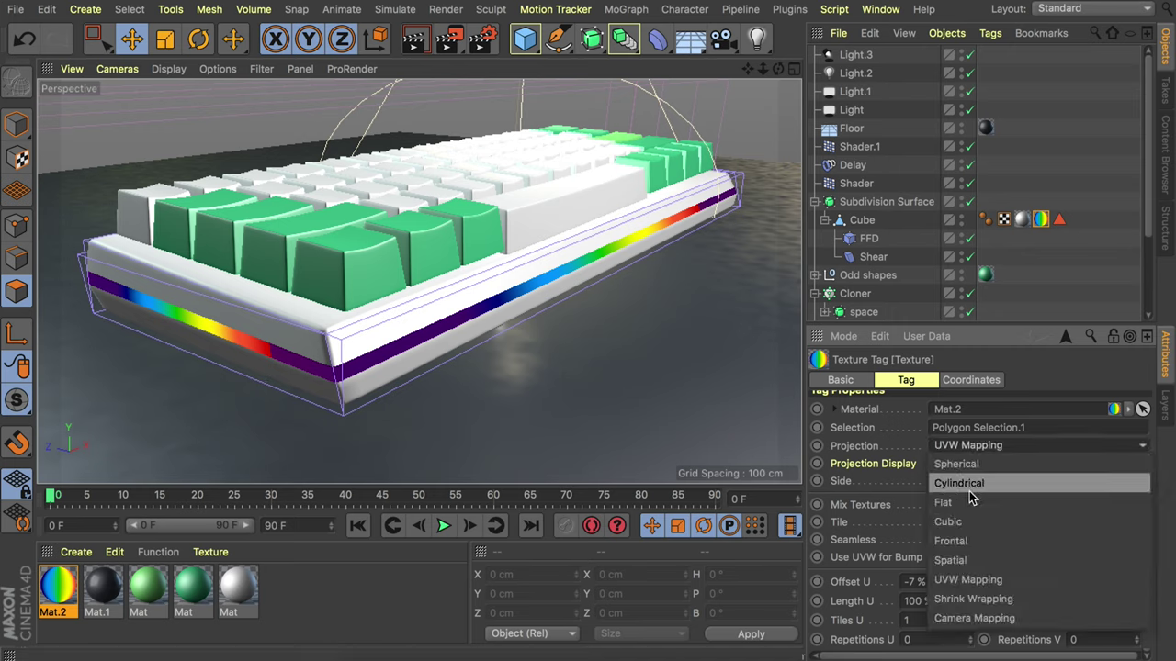
click(962, 541)
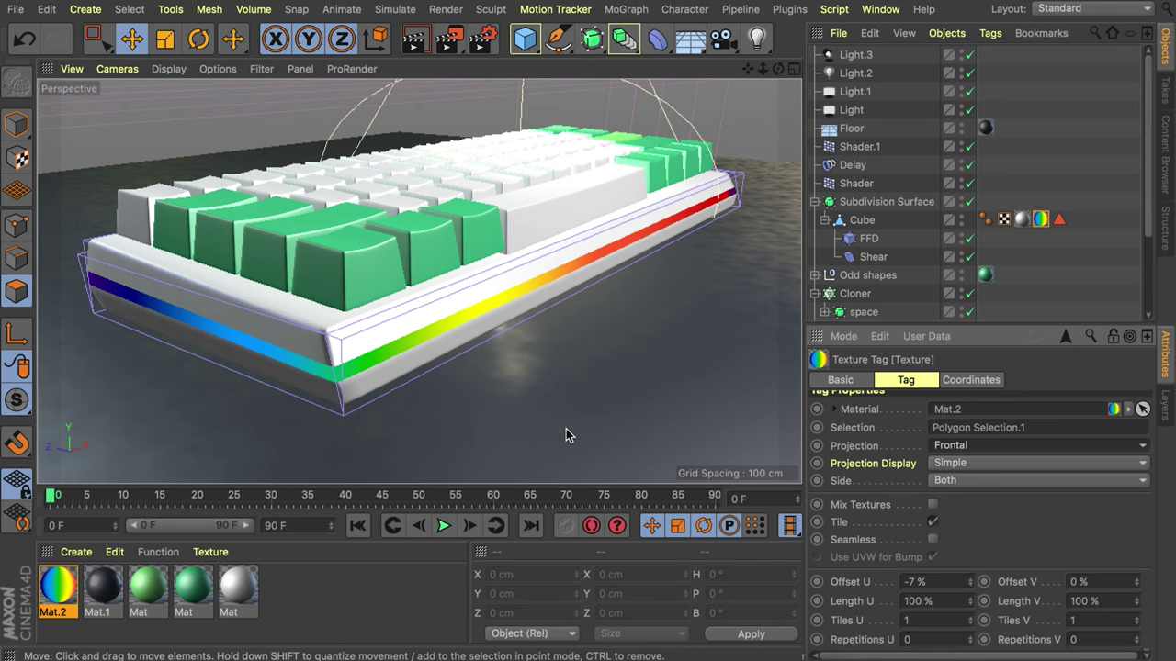
Enable the Color and Reflectance channels on the rainbow material.
double_click(57, 588)
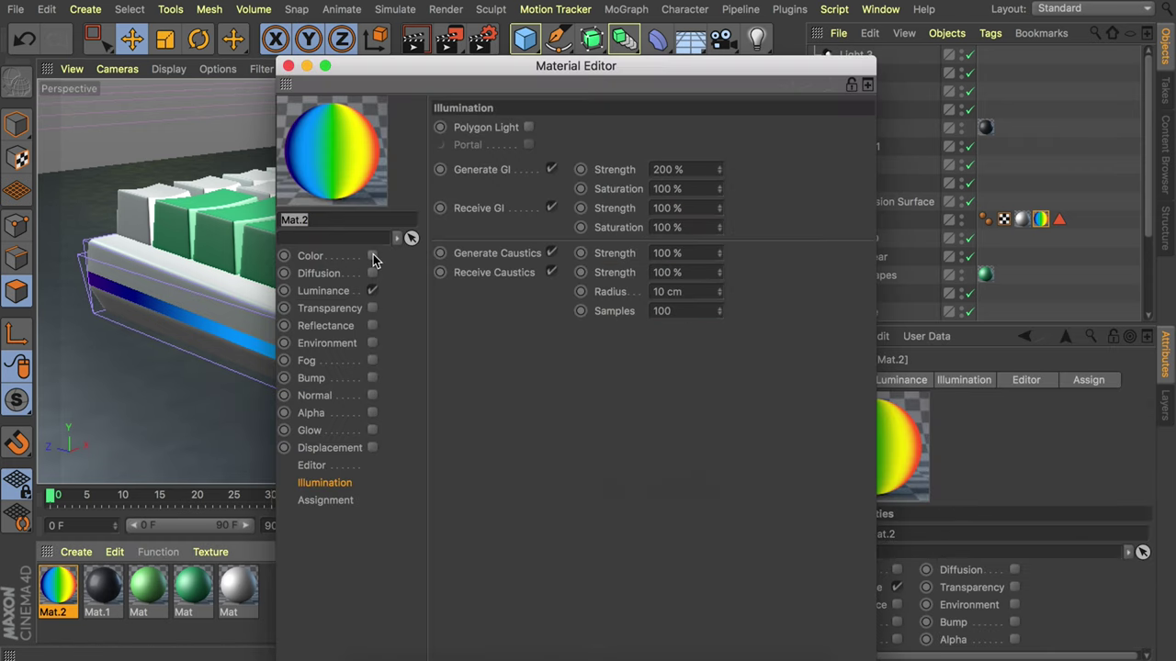
click(372, 256)
click(372, 325)
click(287, 66)
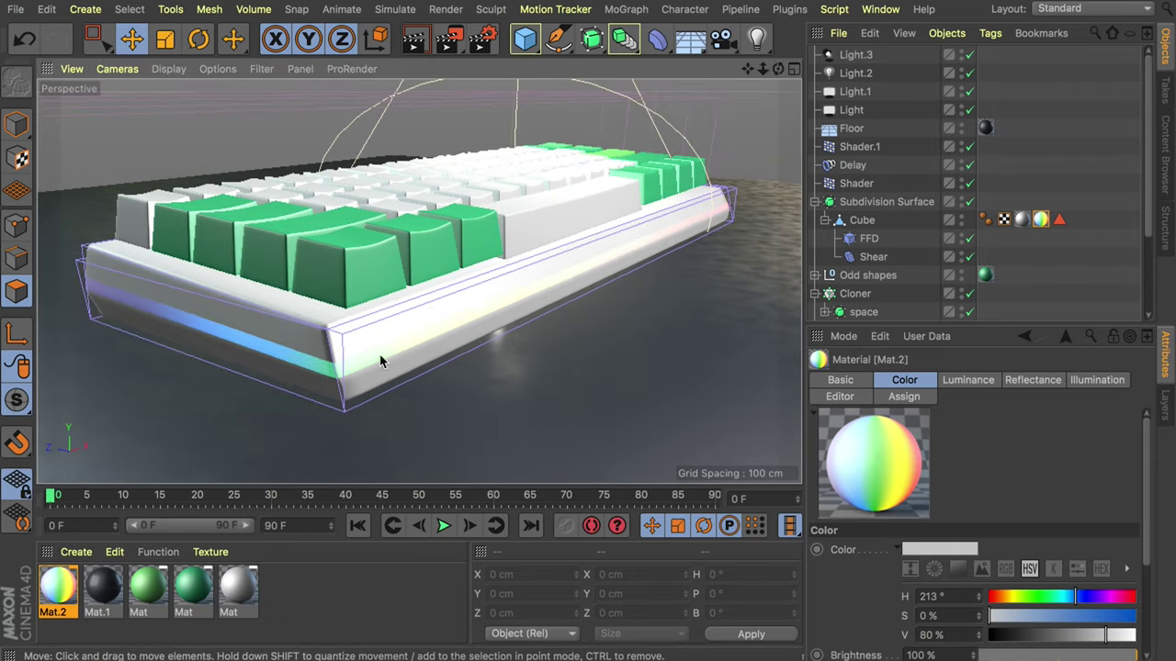
Set the rainbow texture tag's U offset to 0%.
click(985, 274)
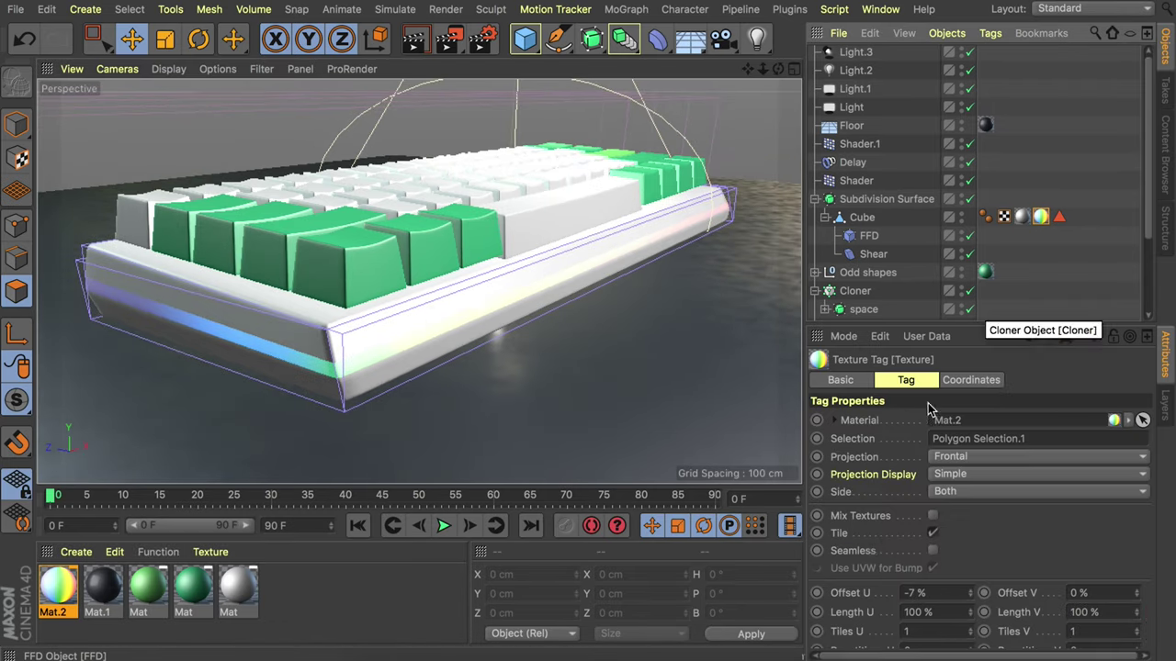
click(954, 591)
text(0)
key(Return)
alt+drag(456, 324, 503, 319)
alt+drag(241, 333, 441, 329)
alt+drag(553, 354, 441, 338)
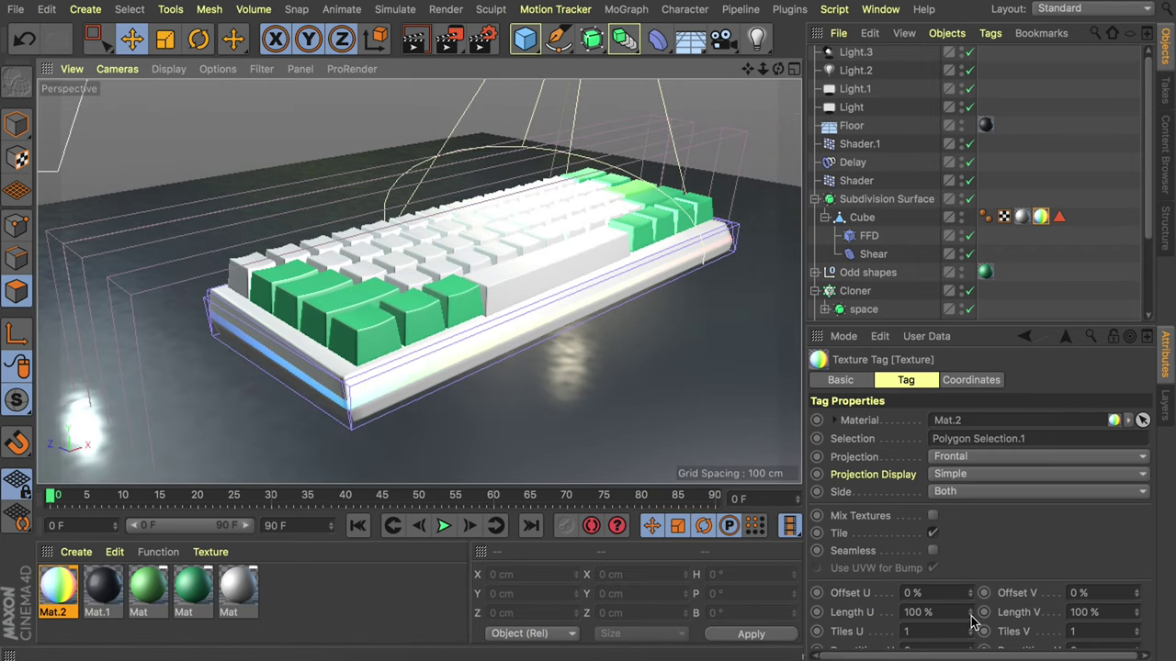
Animate the rainbow texture tag's U offset from 0% at frame 0 to 104% at frame 90 and play it back.
click(816, 598)
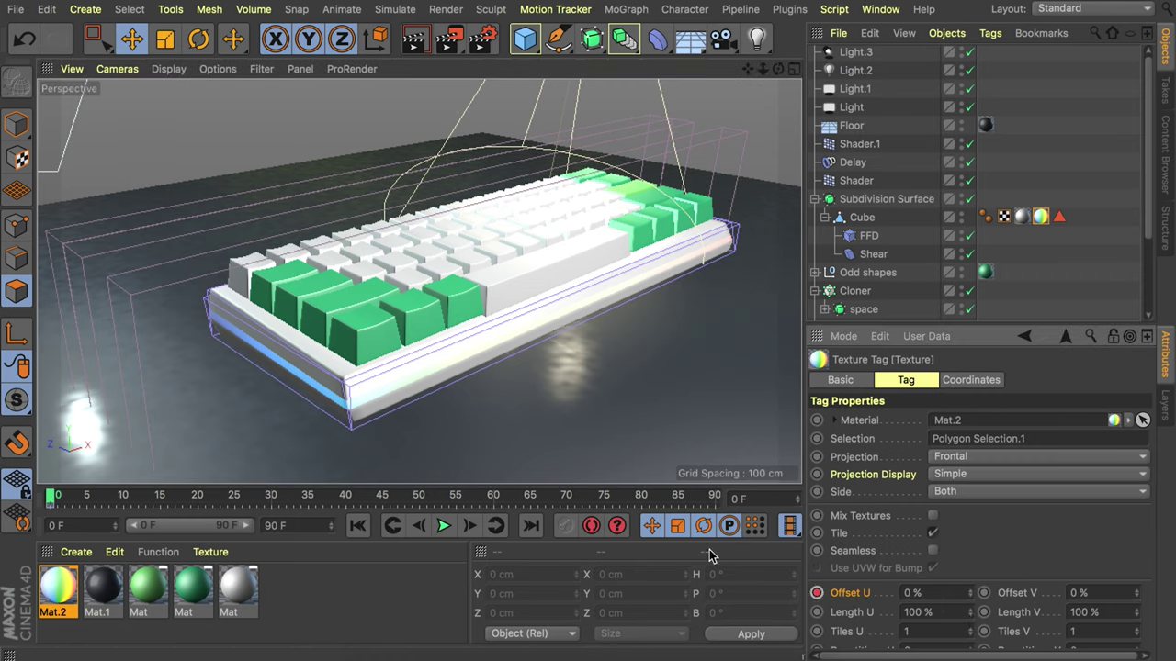
drag(50, 500, 111, 501)
drag(738, 498, 745, 498)
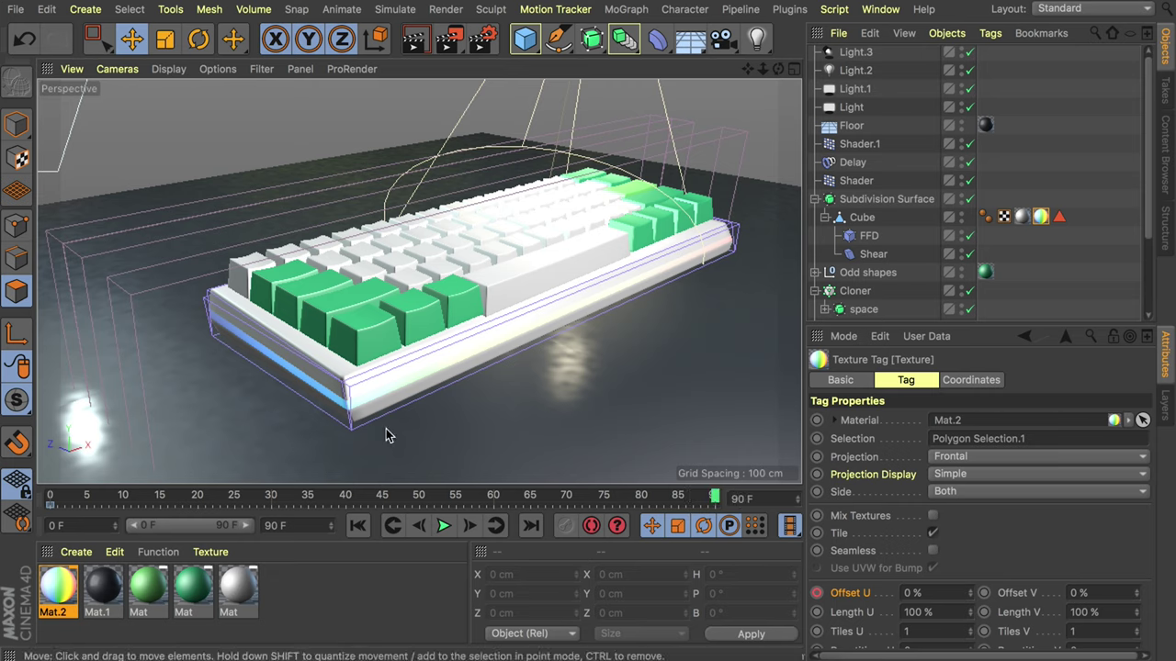
drag(970, 595, 1062, 595)
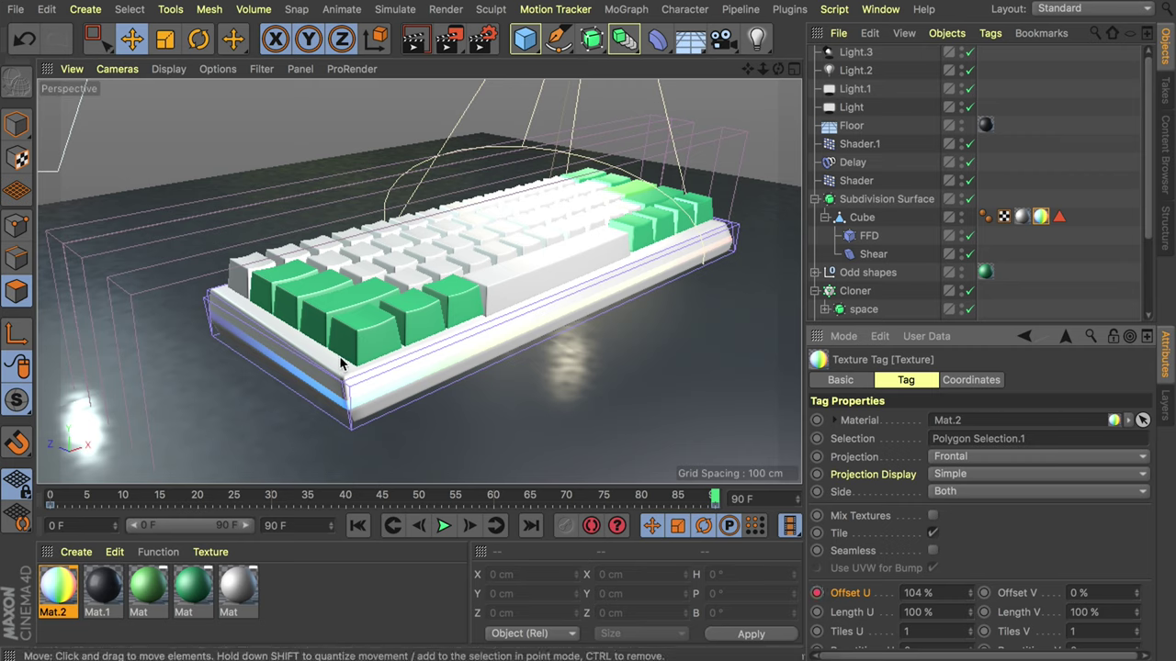
click(444, 525)
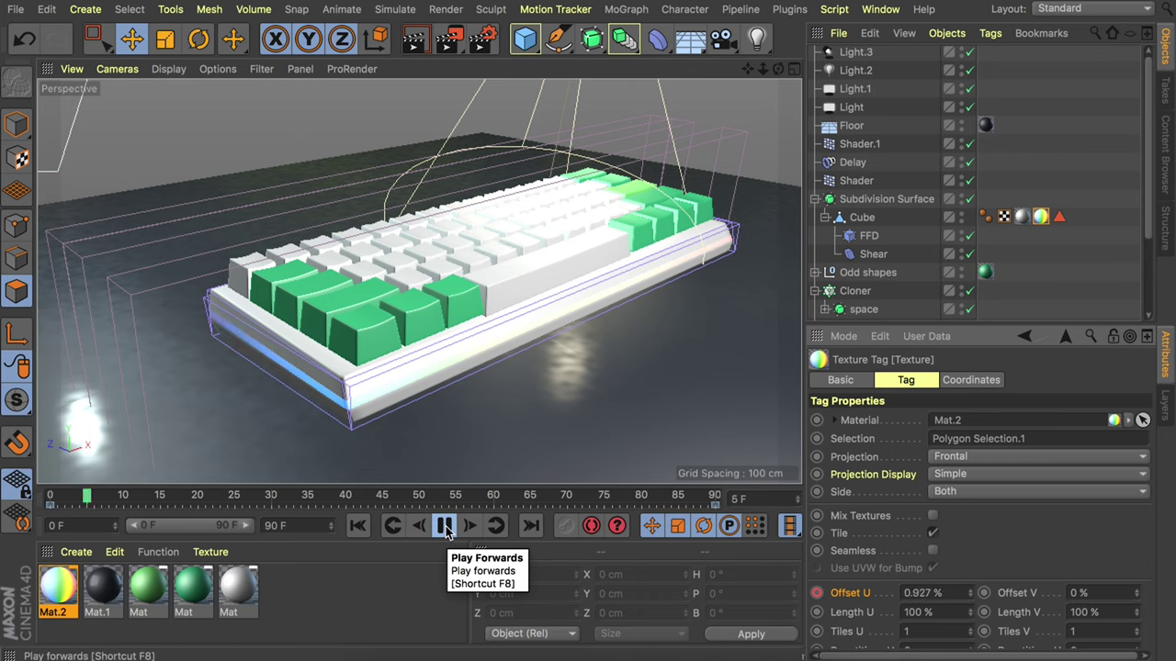
click(443, 526)
click(358, 526)
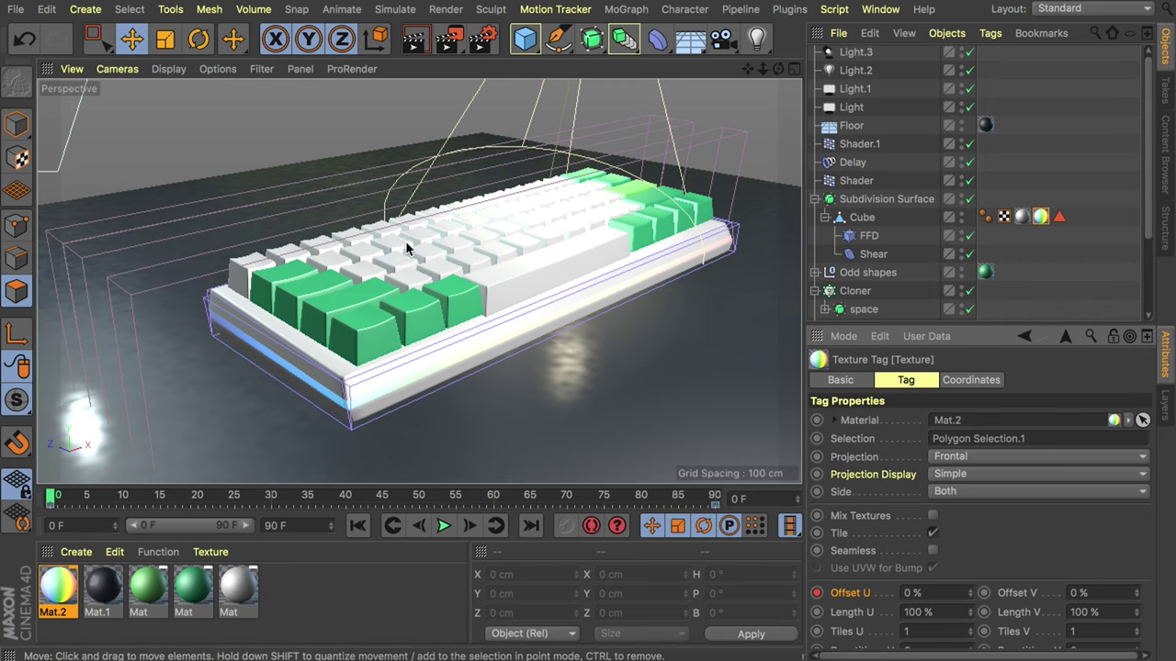
Create a new material and sample its color from the dark green material of the Odd shapes group.
scroll(407, 248, up, 6)
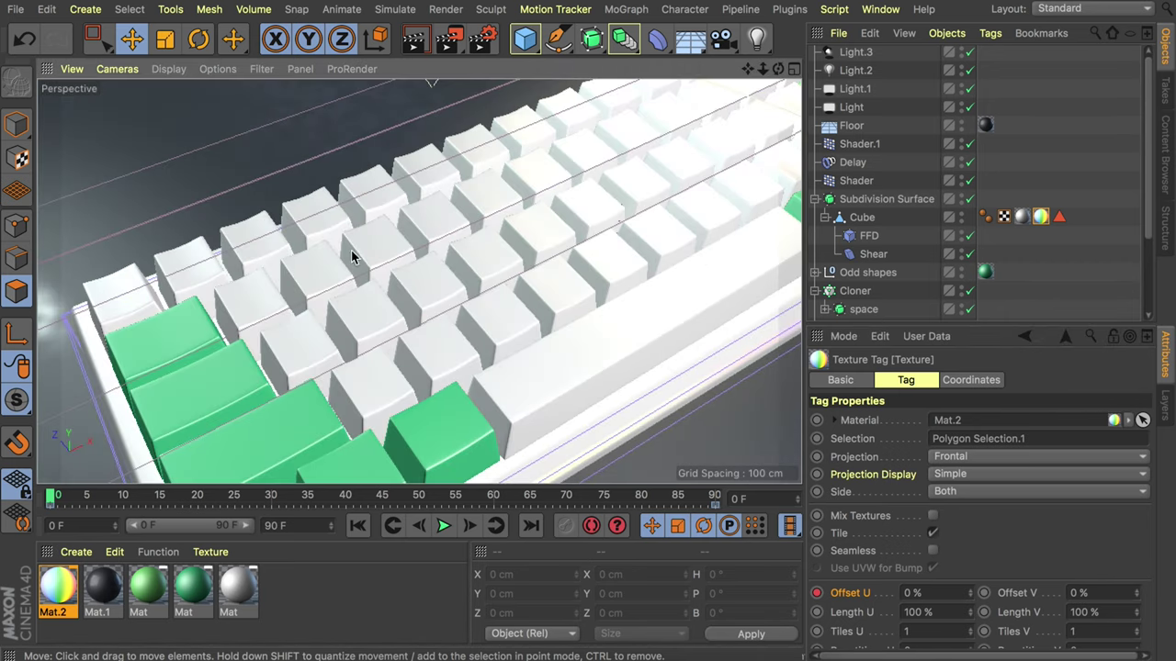
alt+middle_drag(549, 221, 517, 239)
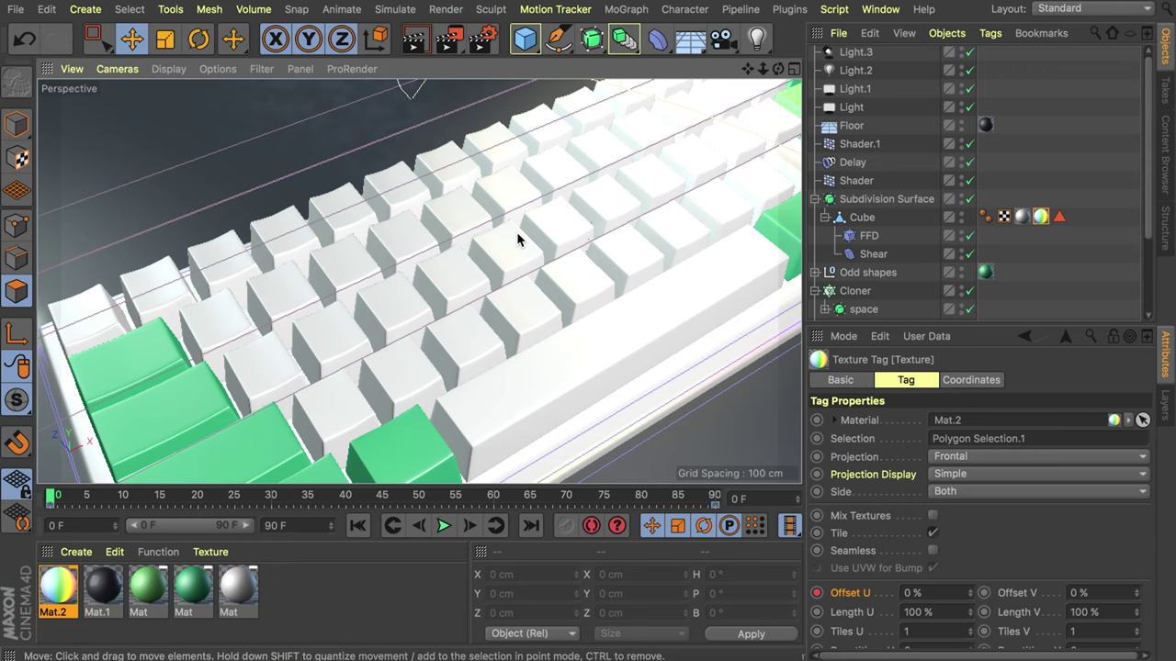
double_click(304, 593)
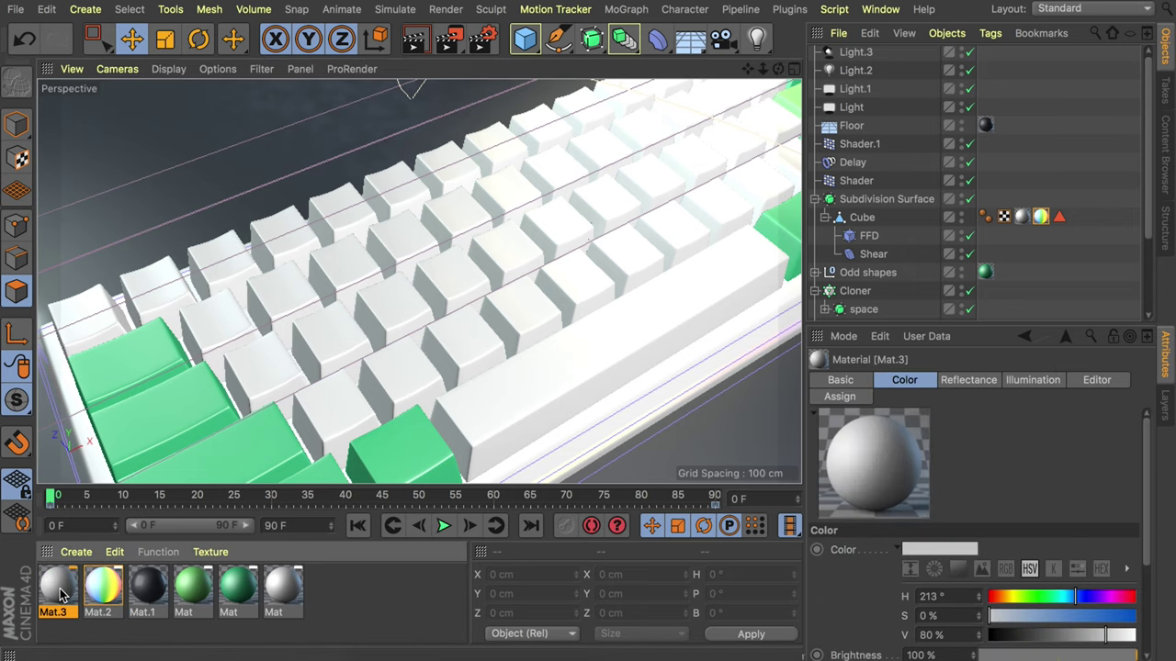
double_click(59, 592)
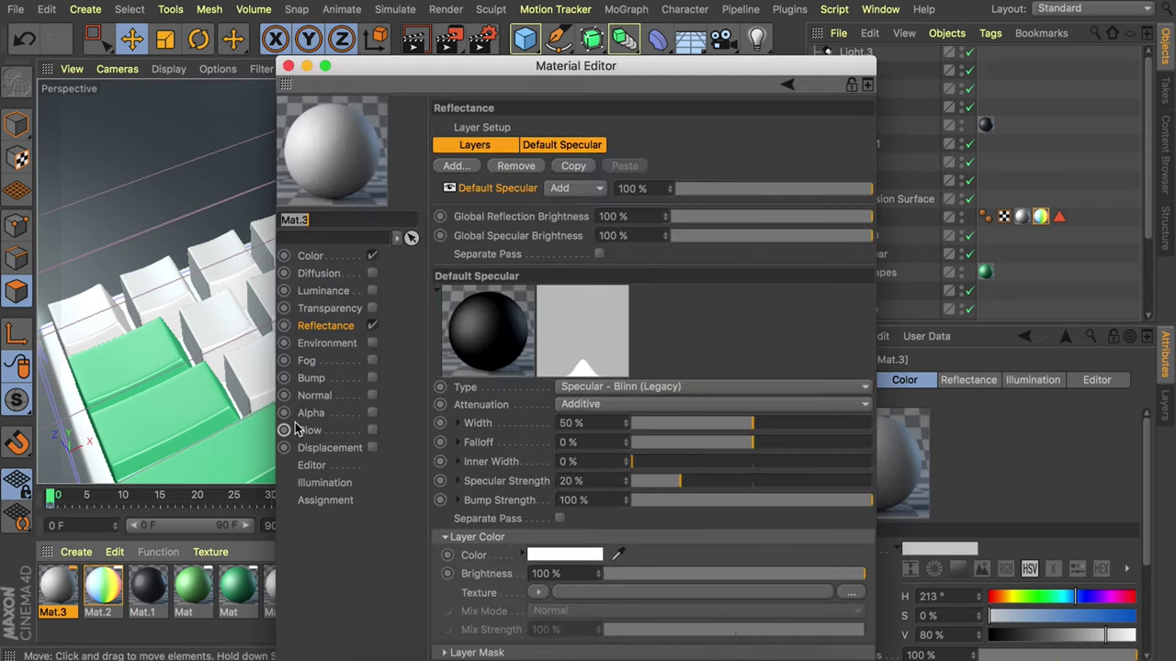
click(347, 257)
click(821, 147)
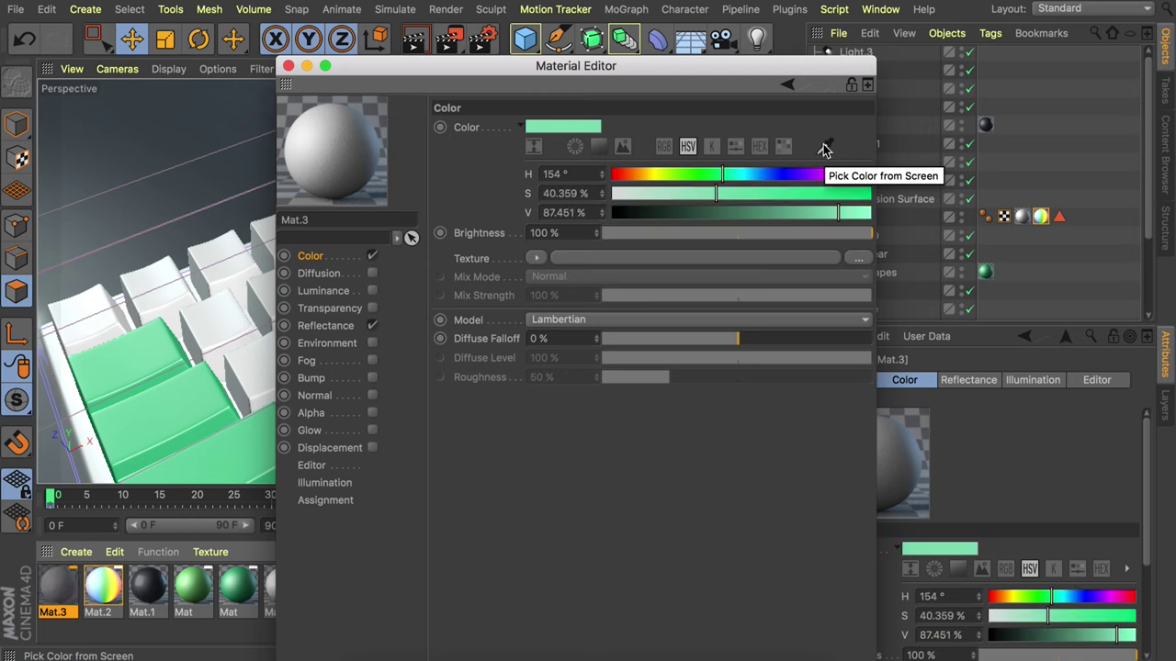
click(824, 147)
click(985, 272)
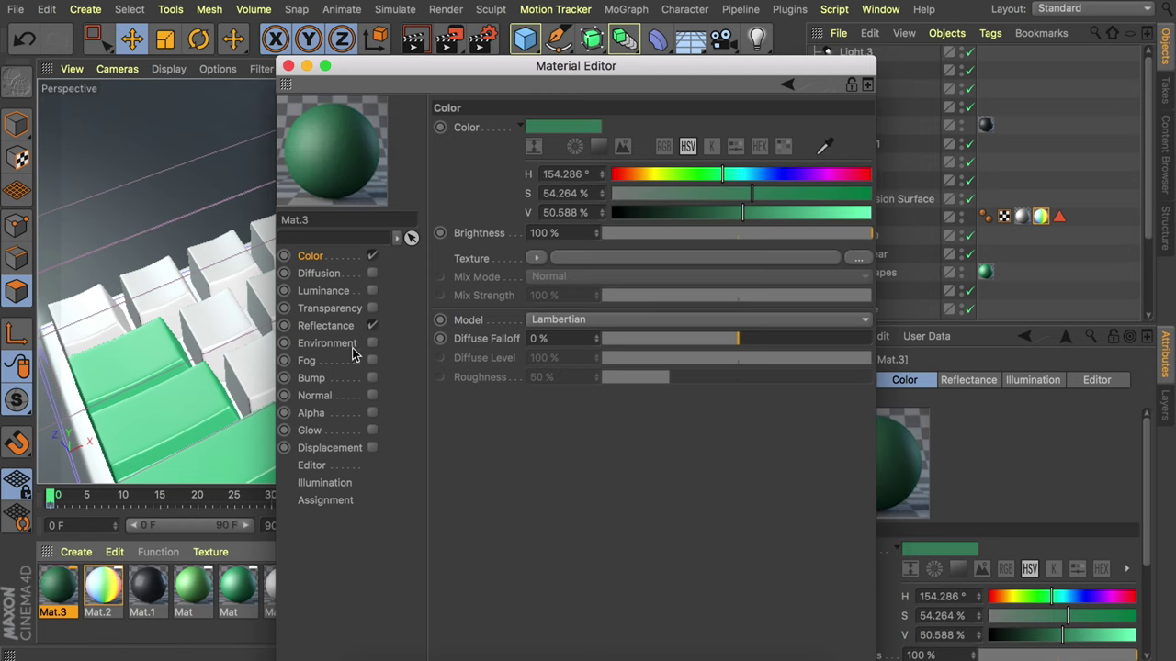
Enable the new material's Alpha channel with a Spline effect shader as texture and turn on the shader's Fill option.
click(372, 414)
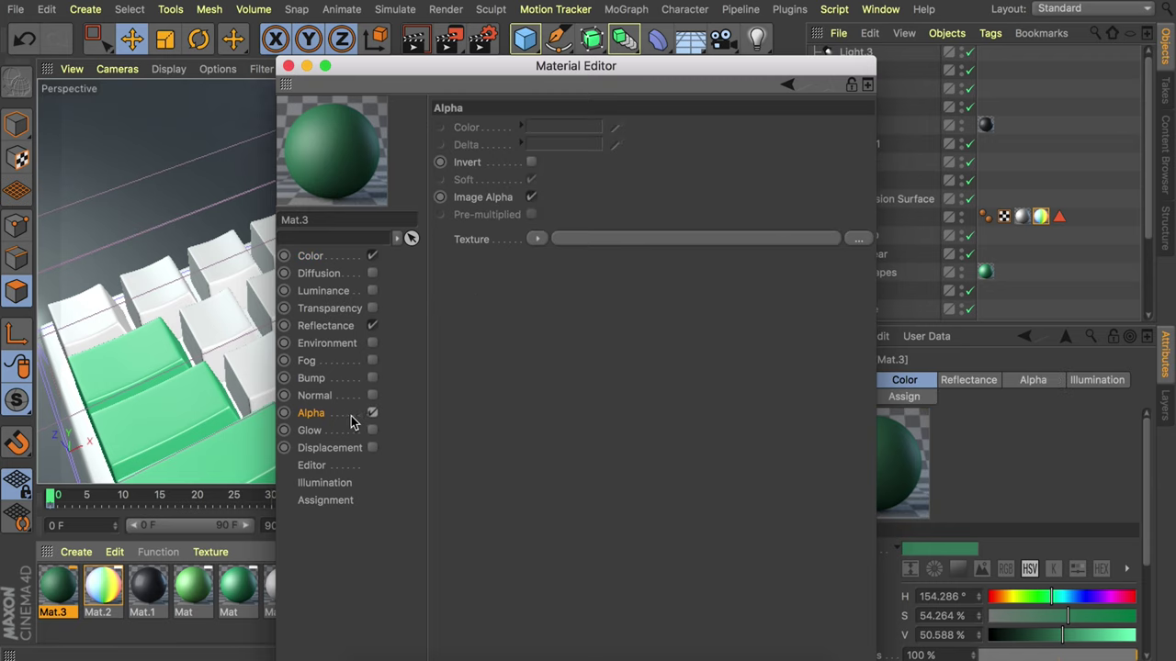
click(538, 240)
mouse_move(555, 568)
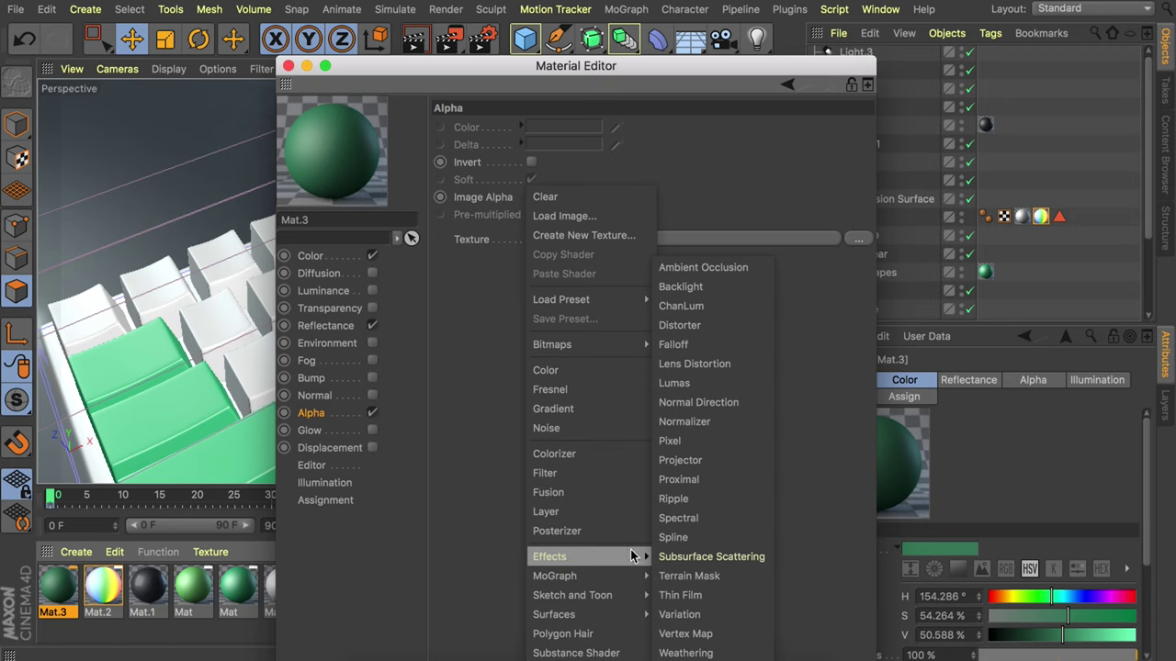
click(700, 539)
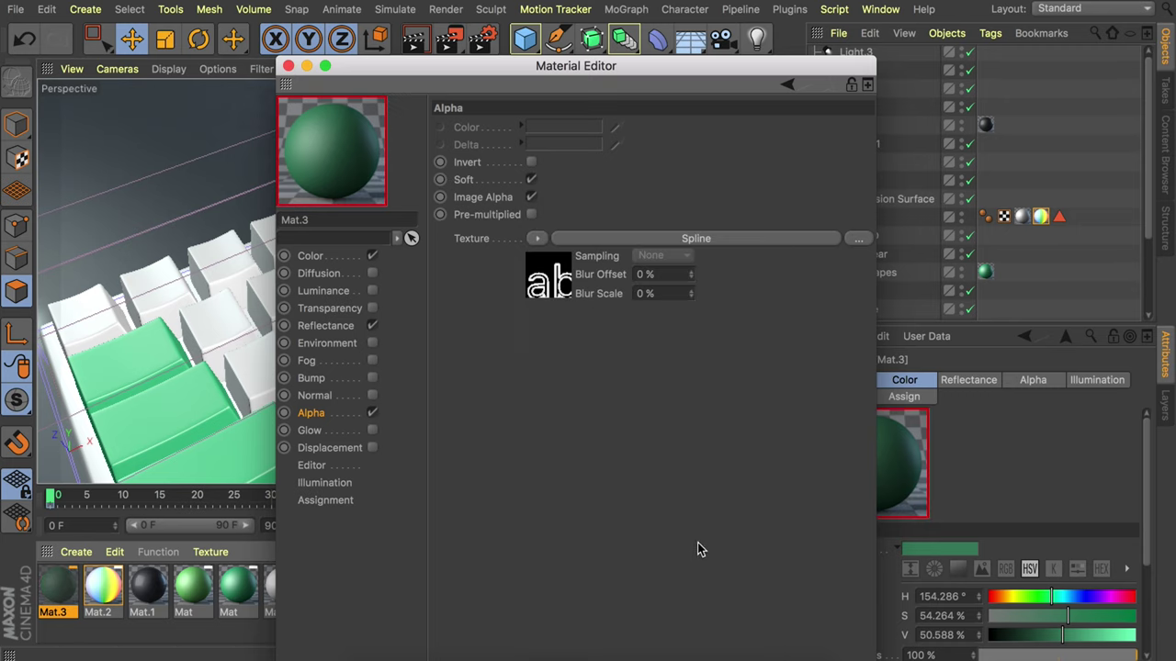
click(551, 287)
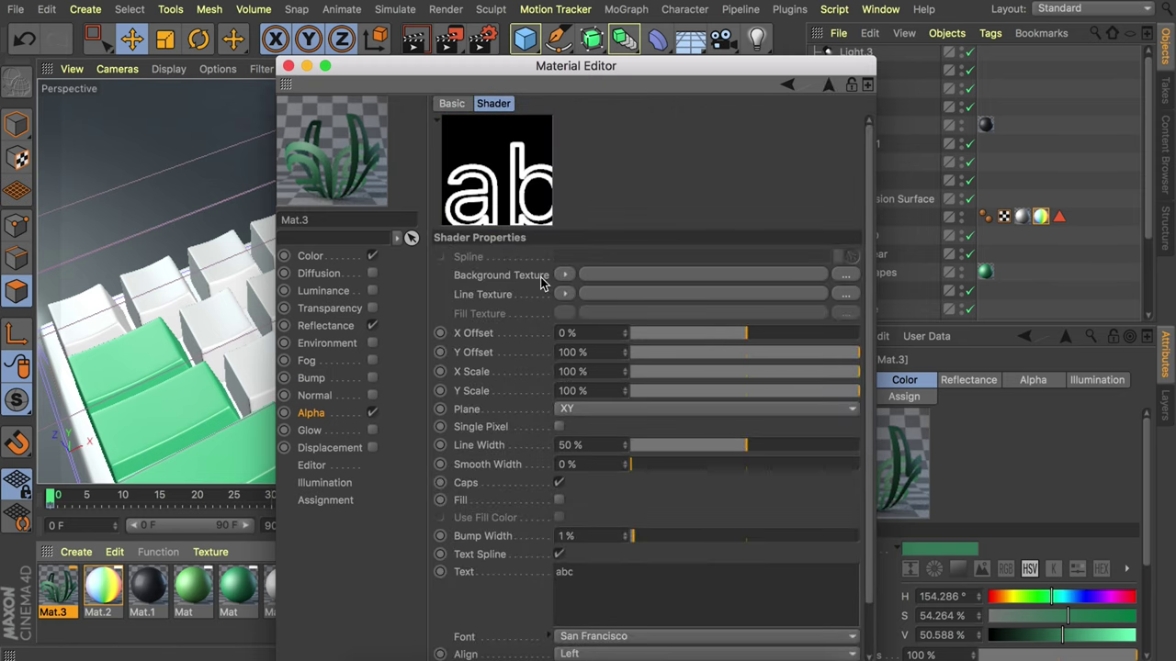
scroll(546, 485, down, 1)
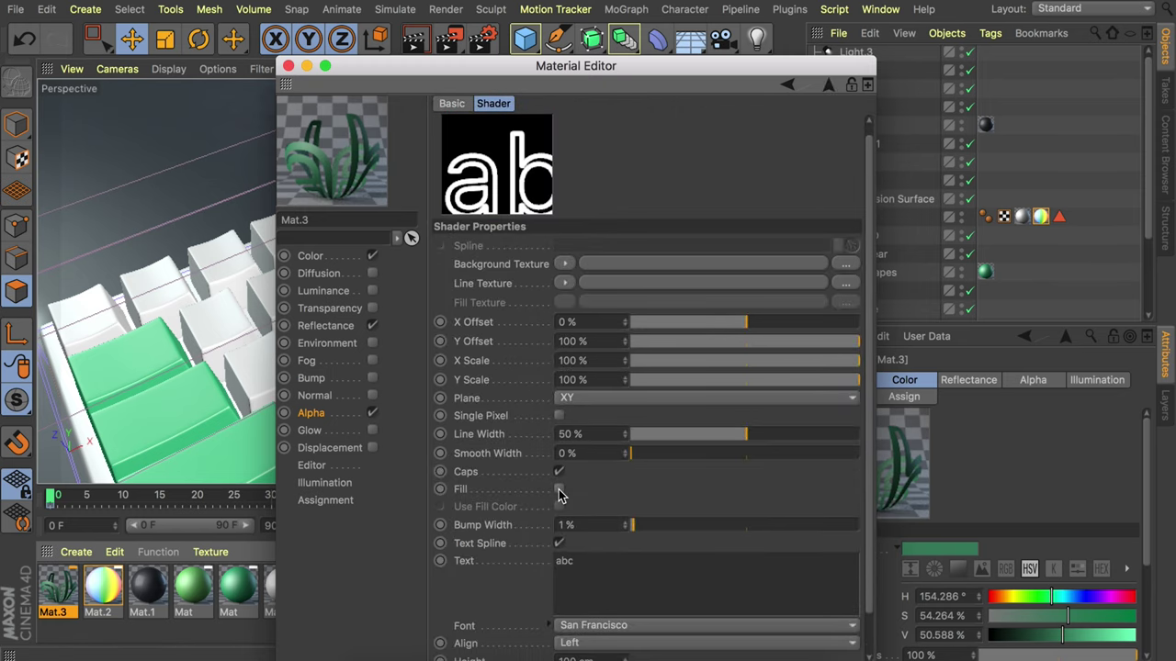
click(559, 490)
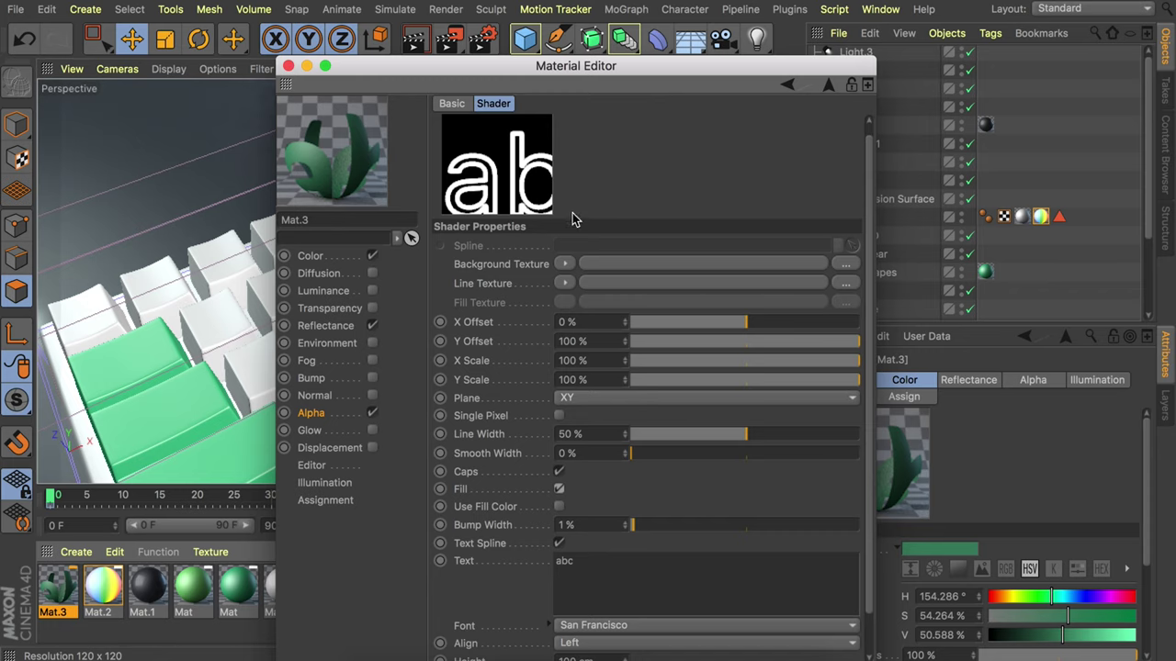
Set the Spline shader's X and Y offsets to 51%, X scale to 53% and Y scale to 51%.
click(745, 342)
drag(746, 343, 805, 340)
click(805, 322)
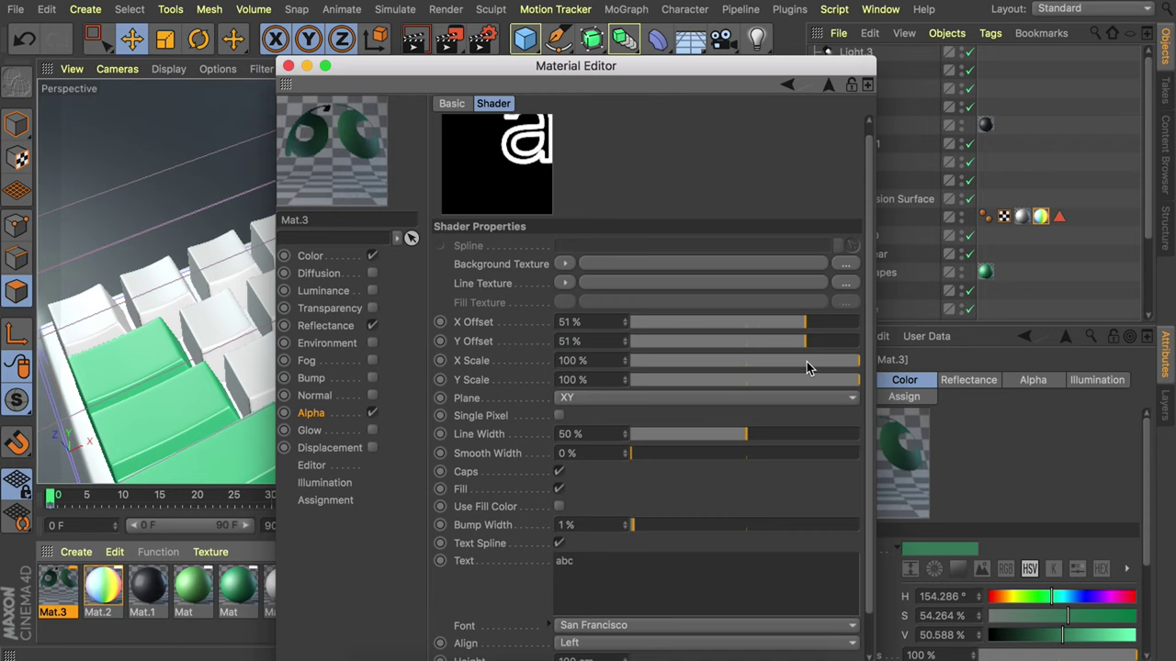
click(805, 361)
click(806, 379)
Change the Spline shader's text to Q and center the letter with X offset 28% and Y offset 67%.
double_click(565, 562)
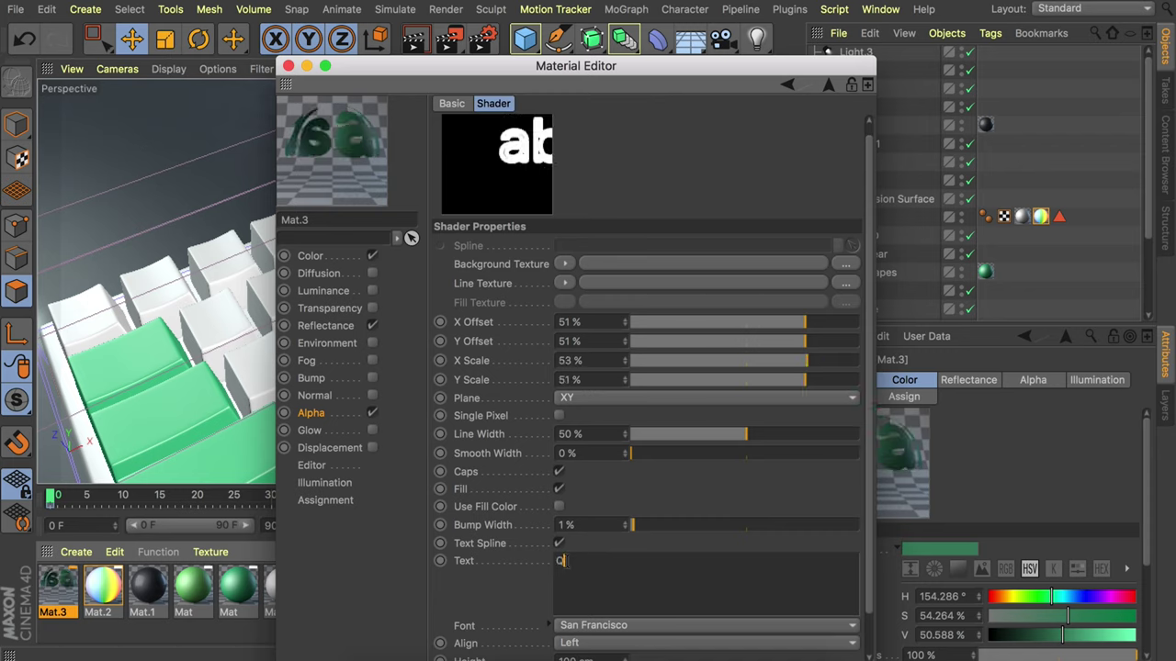
click(517, 564)
click(749, 323)
drag(748, 341, 779, 323)
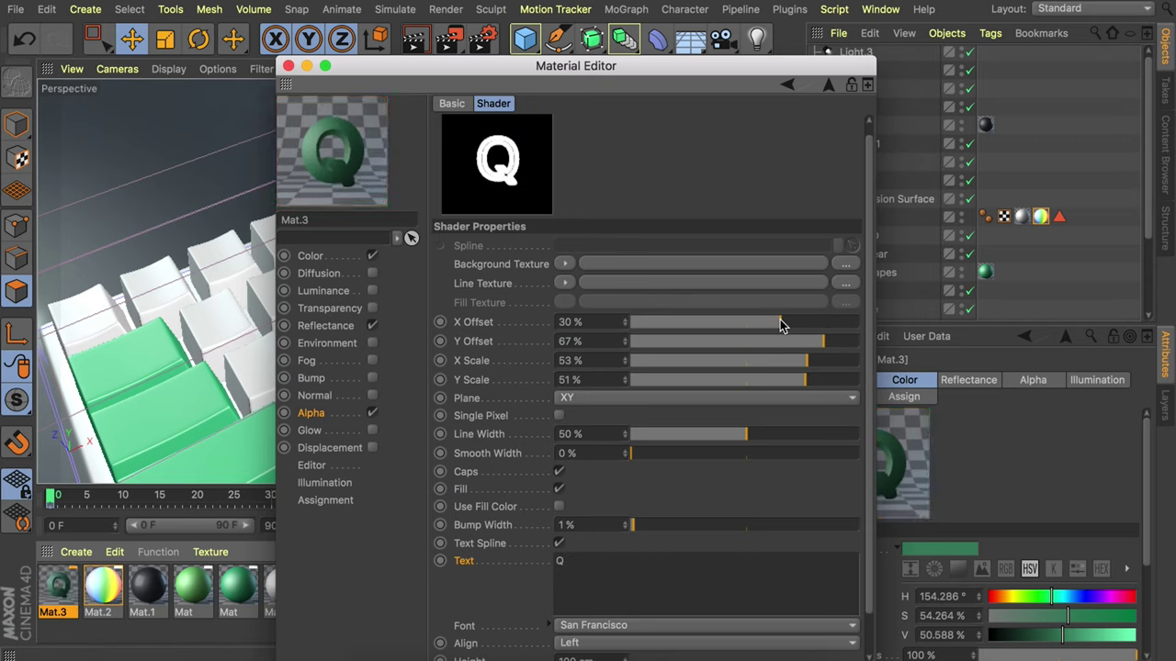
Set the Spline shader's X and Y scale to 50% and close the material editor.
click(810, 372)
double_click(587, 371)
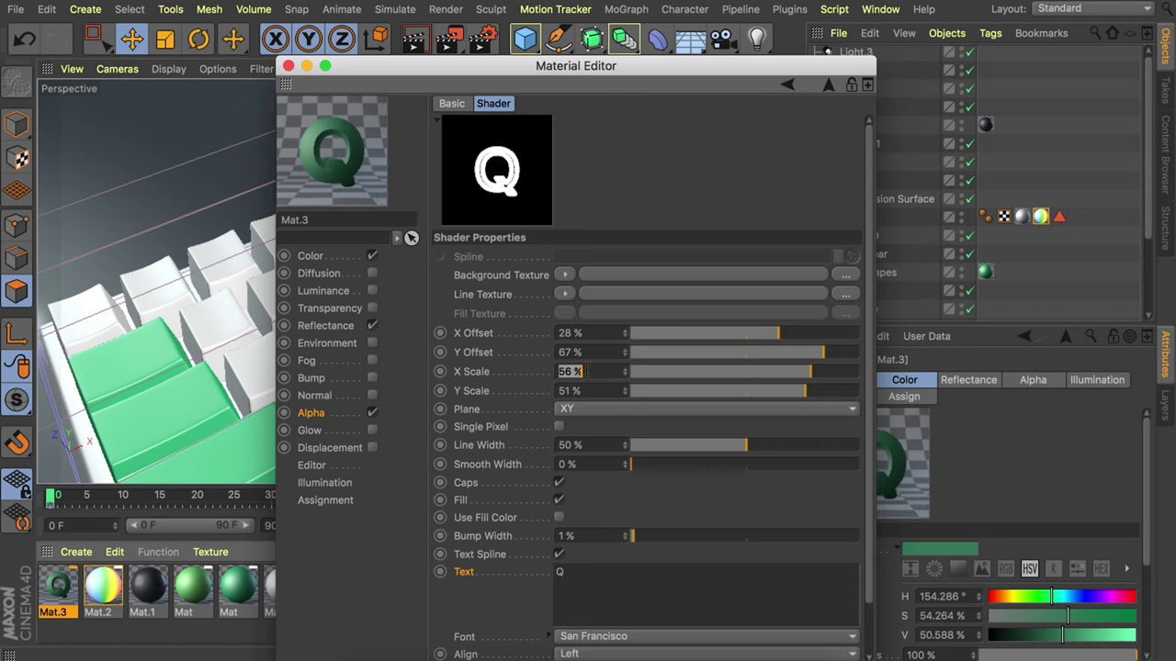
text(50)
key(Return)
double_click(593, 390)
text(50)
key(Return)
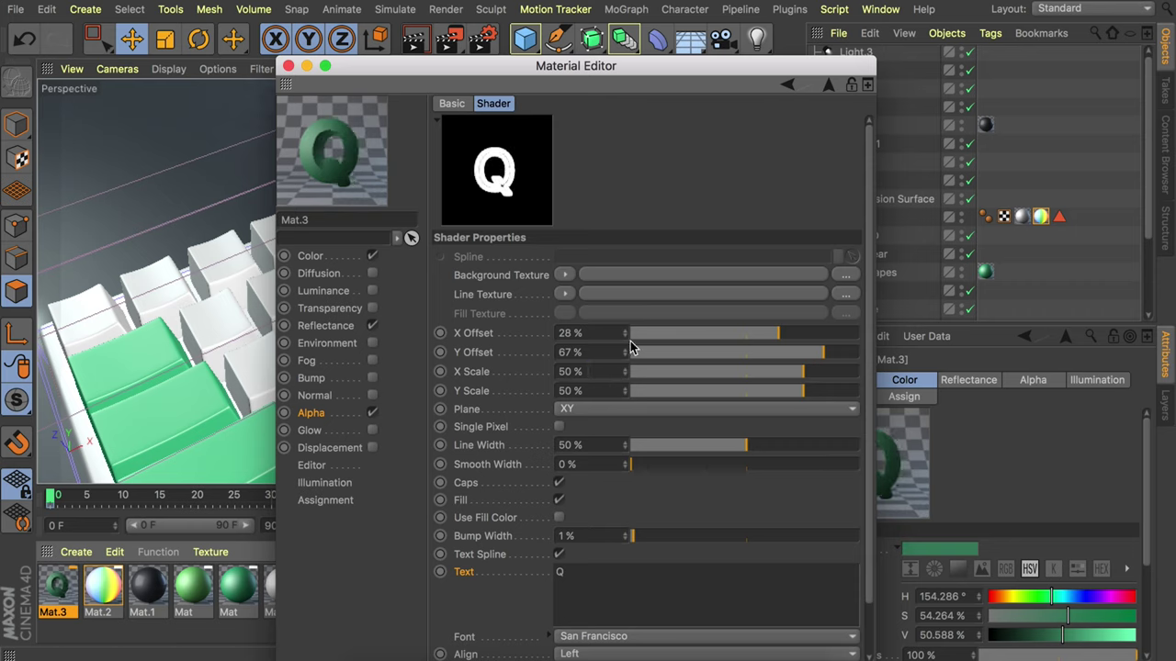
click(287, 67)
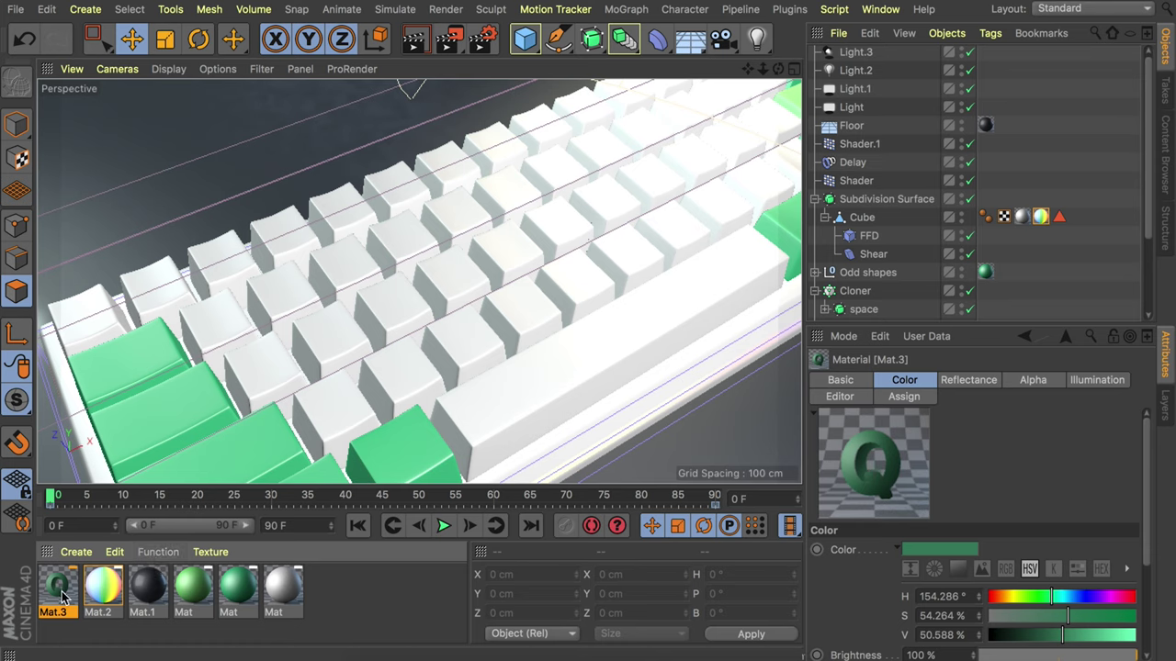
Try the Q material on the key's cube and on the Keyboard cloner, and delete its texture tag.
drag(62, 597, 318, 319)
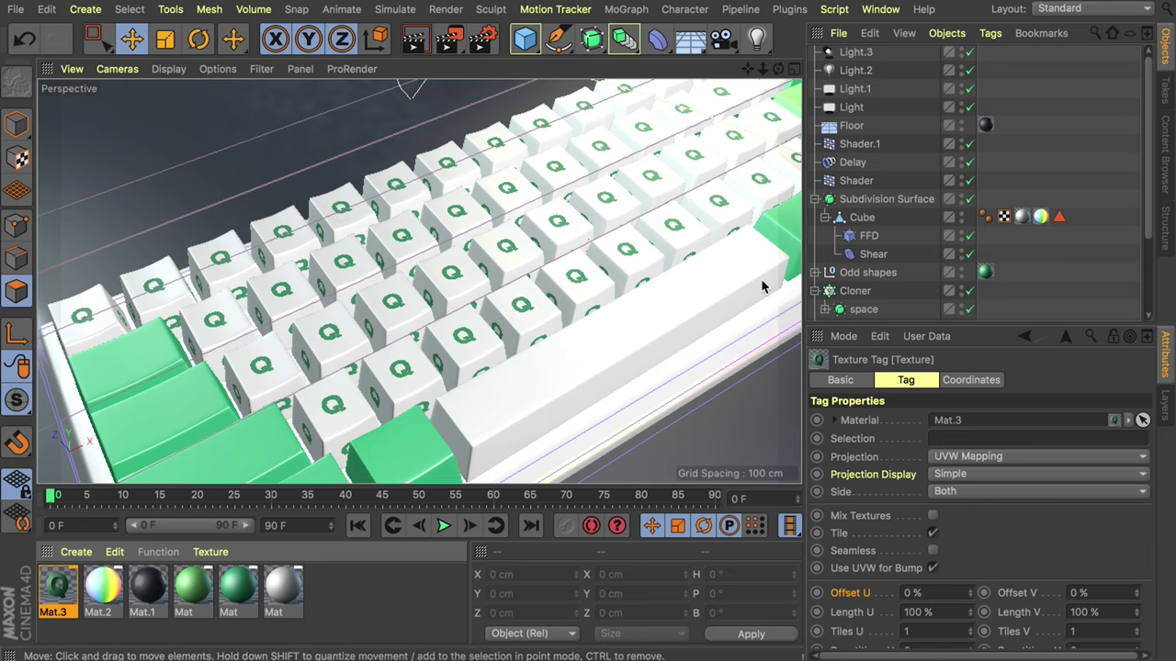
scroll(902, 243, down, 3)
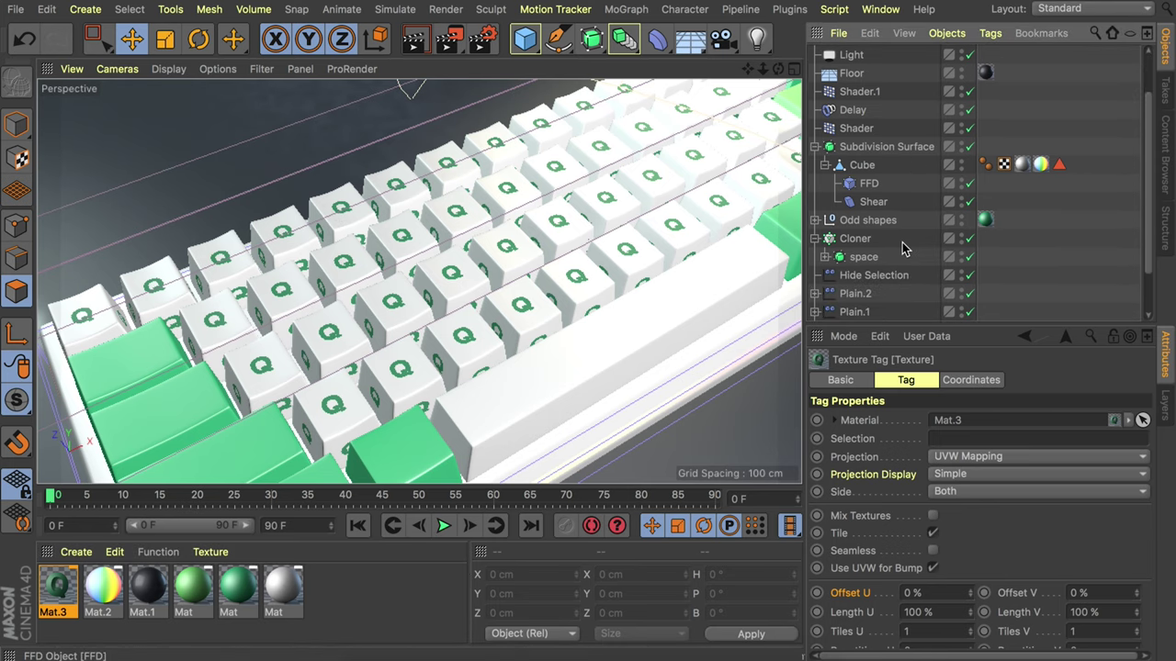
scroll(902, 248, down, 3)
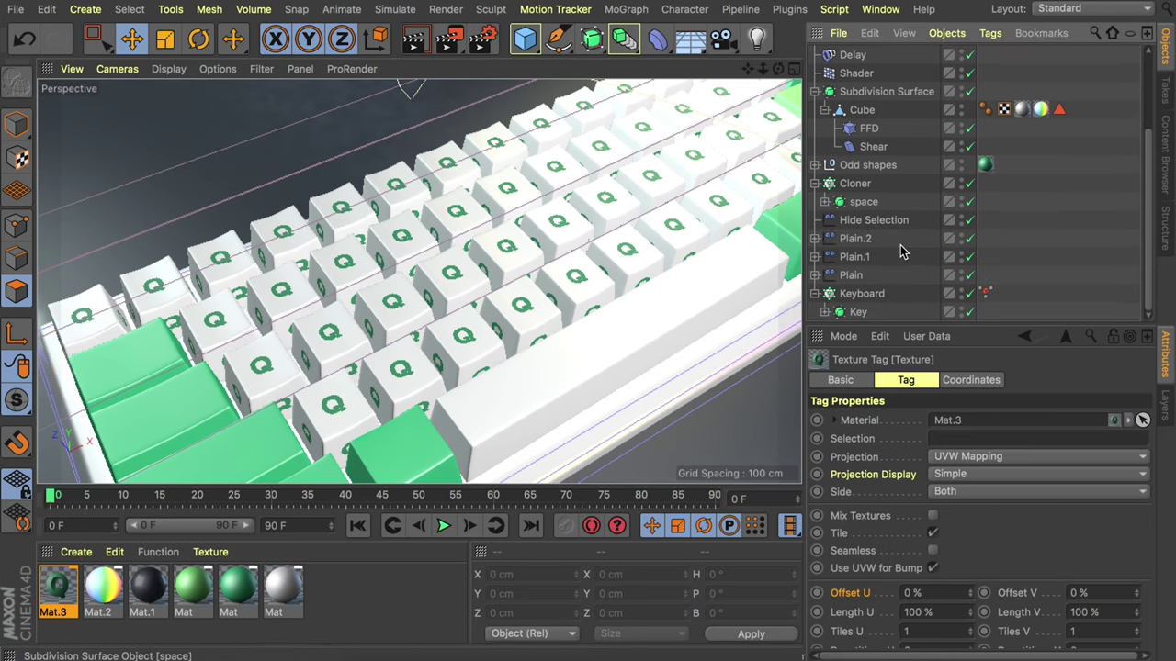
click(825, 312)
scroll(861, 315, down, 1)
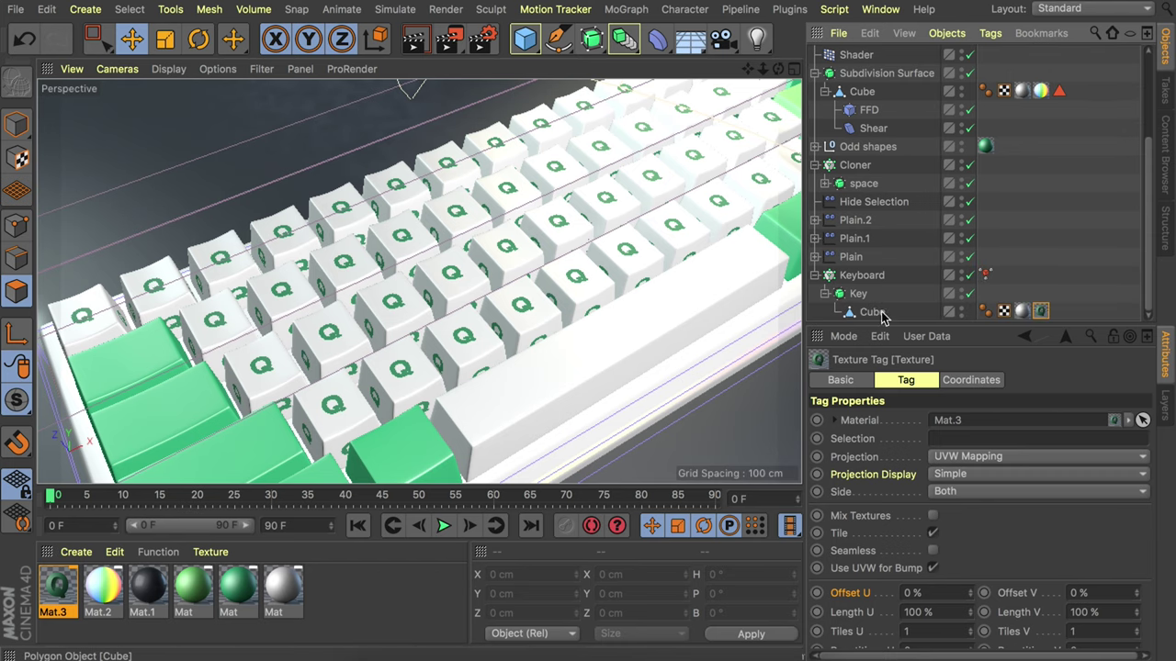
drag(1041, 313, 879, 279)
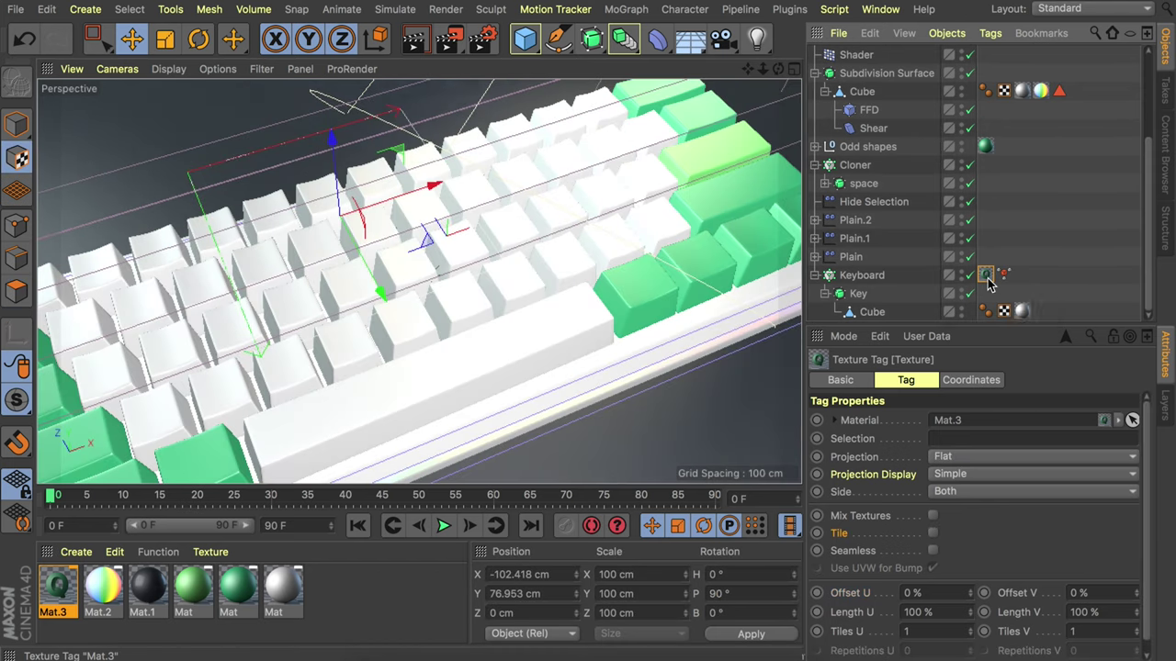
key(Delete)
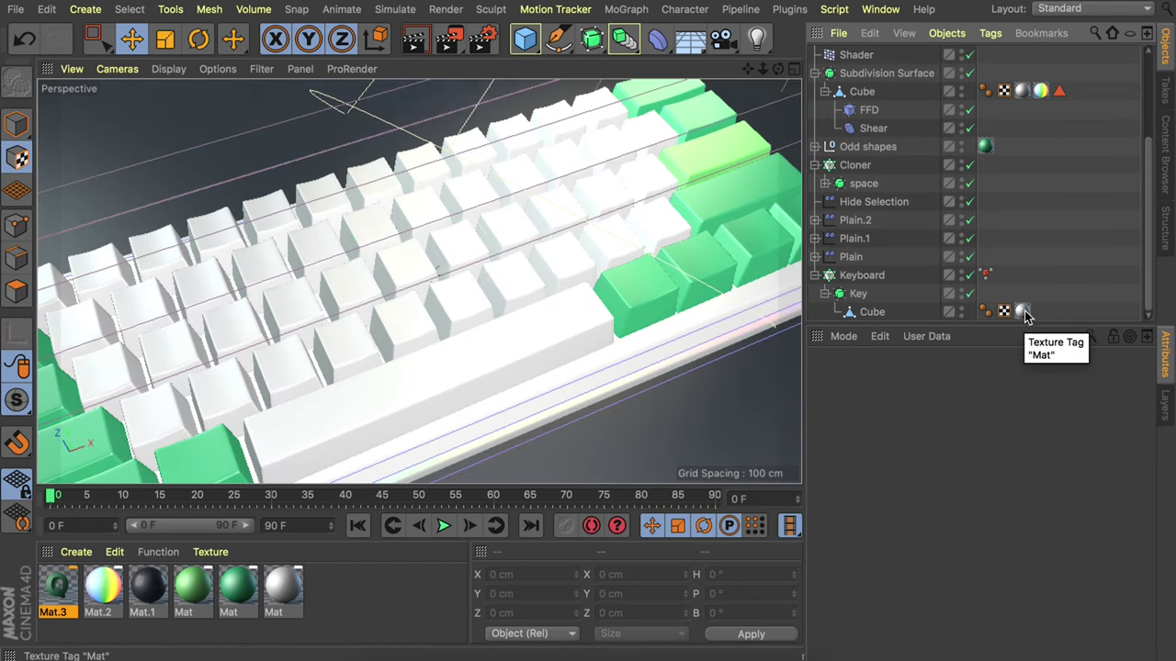
Move the white texture tag from the key's cube to the Keyboard cloner and apply the Q material to that cloner.
drag(1024, 313, 868, 277)
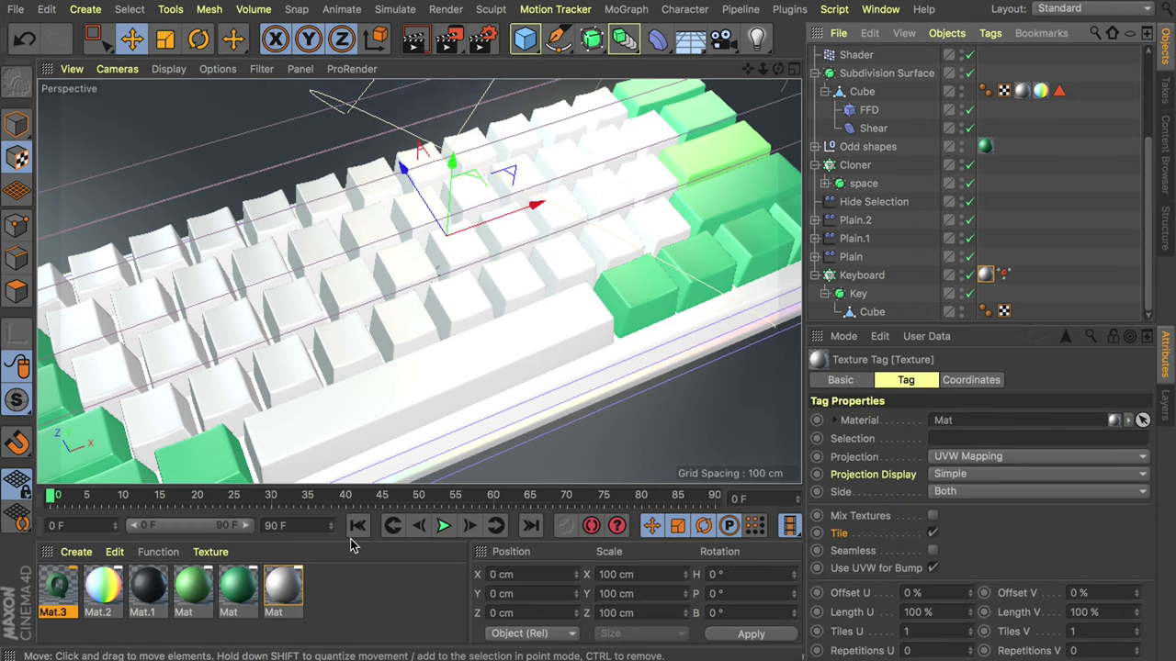
drag(77, 594, 966, 275)
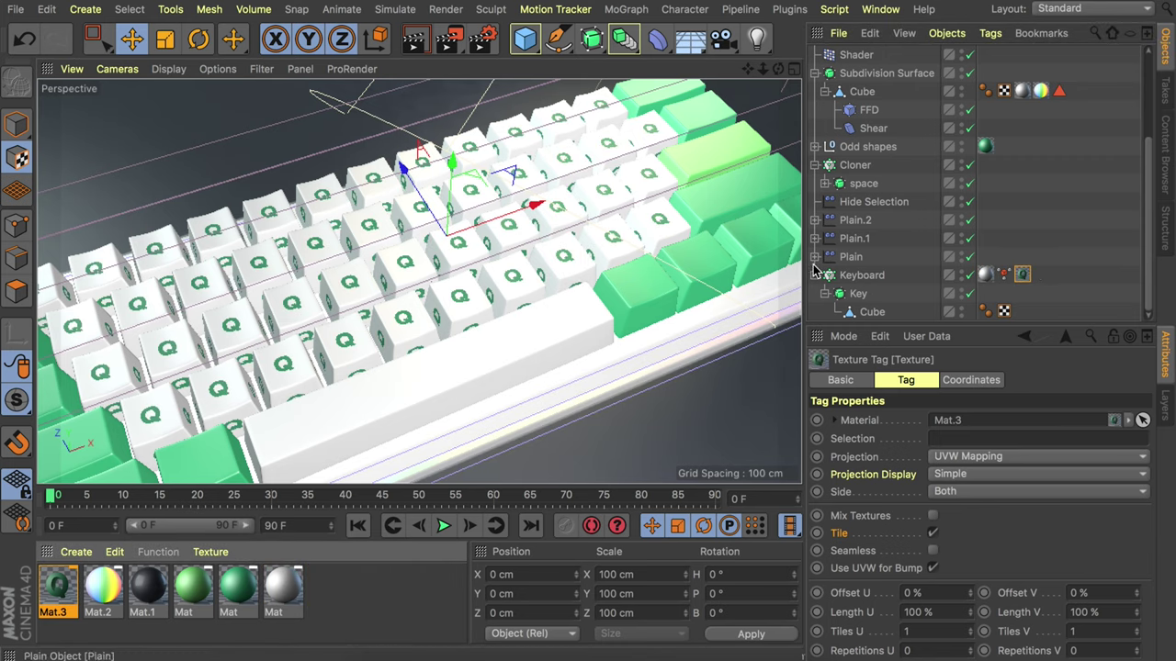
Turn off Tile on the Keyboard cloner's Q texture tag and set its projection to Flat.
click(933, 534)
alt+drag(371, 315, 459, 303)
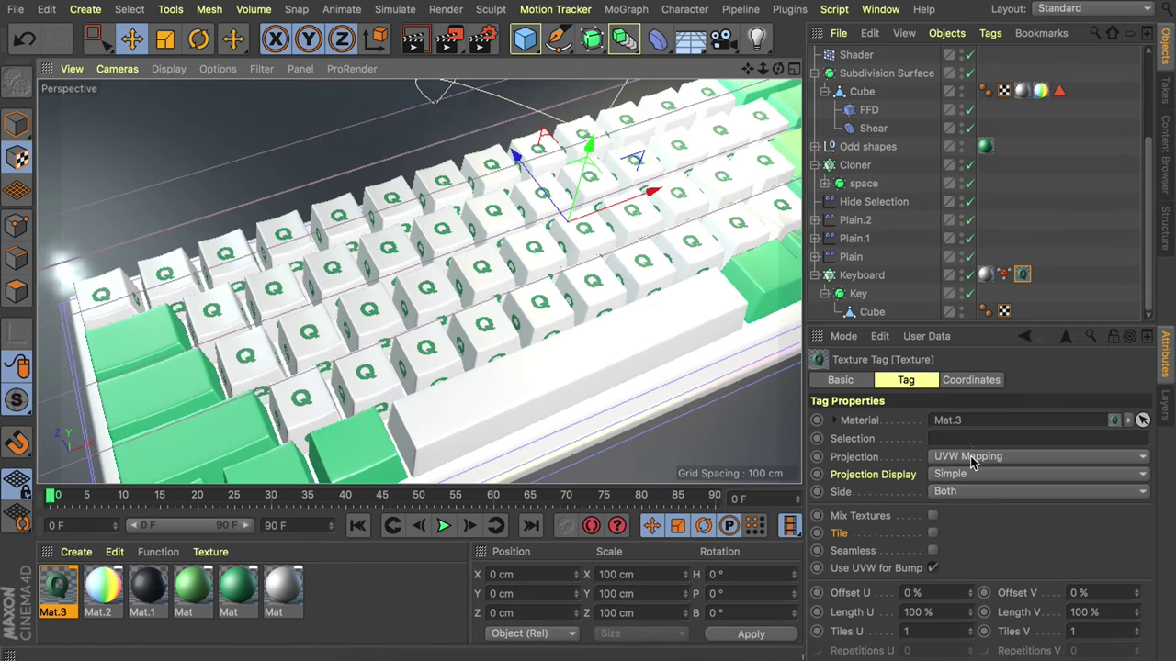
click(967, 457)
click(962, 521)
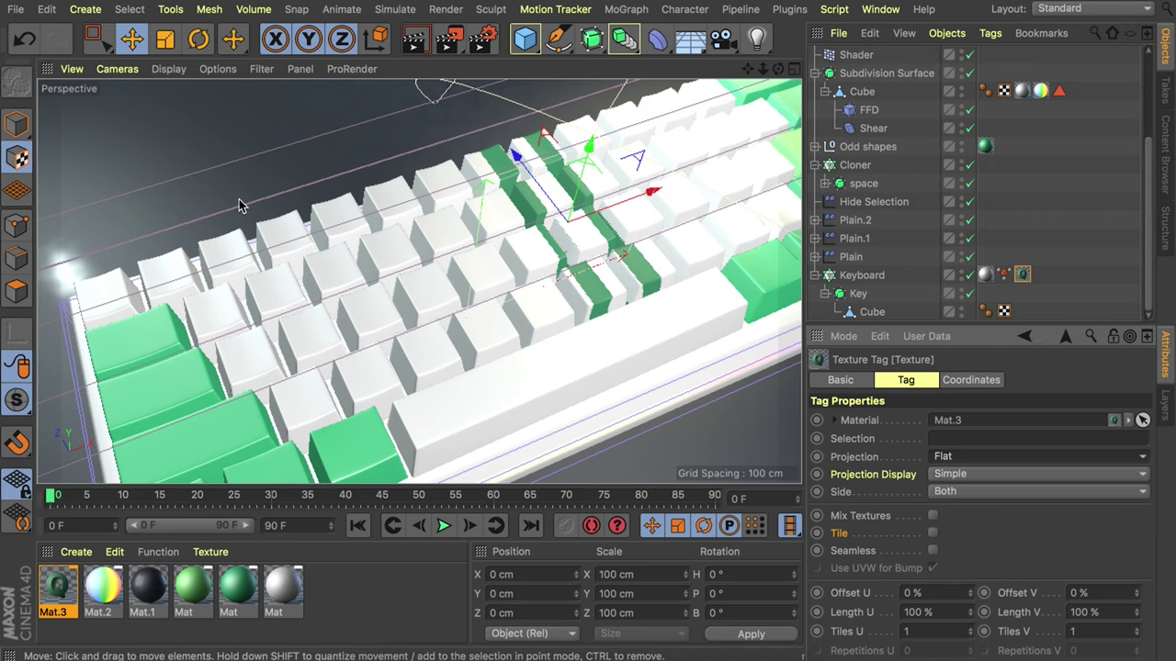
Move the flat Q projection across the keys and rotate it to a pitch of -90° to face the key tops.
drag(634, 192, 500, 241)
key(r)
drag(432, 230, 423, 211)
Scale the Q projection to about 19.7 cm and place it on the second row's first white key, at about X -328.9 cm, Z 30.4 cm.
key(t)
drag(606, 226, 260, 388)
key(e)
drag(221, 303, 202, 276)
drag(289, 297, 281, 300)
alt+drag(281, 299, 303, 357)
key(t)
drag(380, 328, 329, 331)
scroll(202, 331, up, 5)
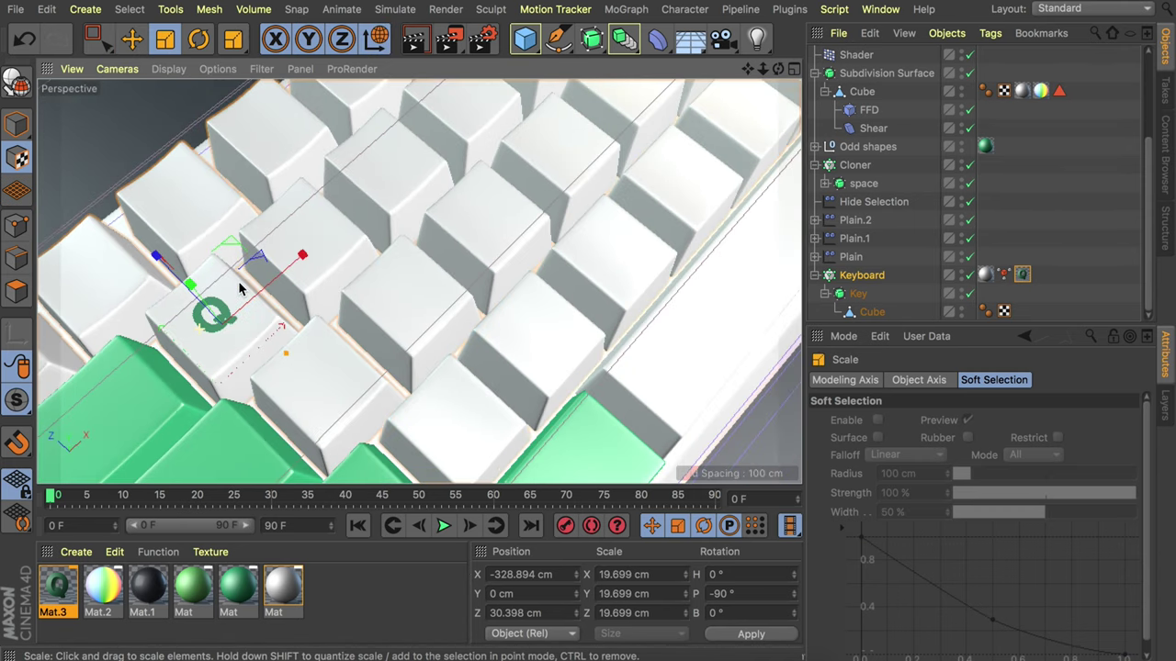
Duplicate the Q texture tag on the Keyboard cloner and move the copy's projection to the next key, at about X -278.8 cm.
key(e)
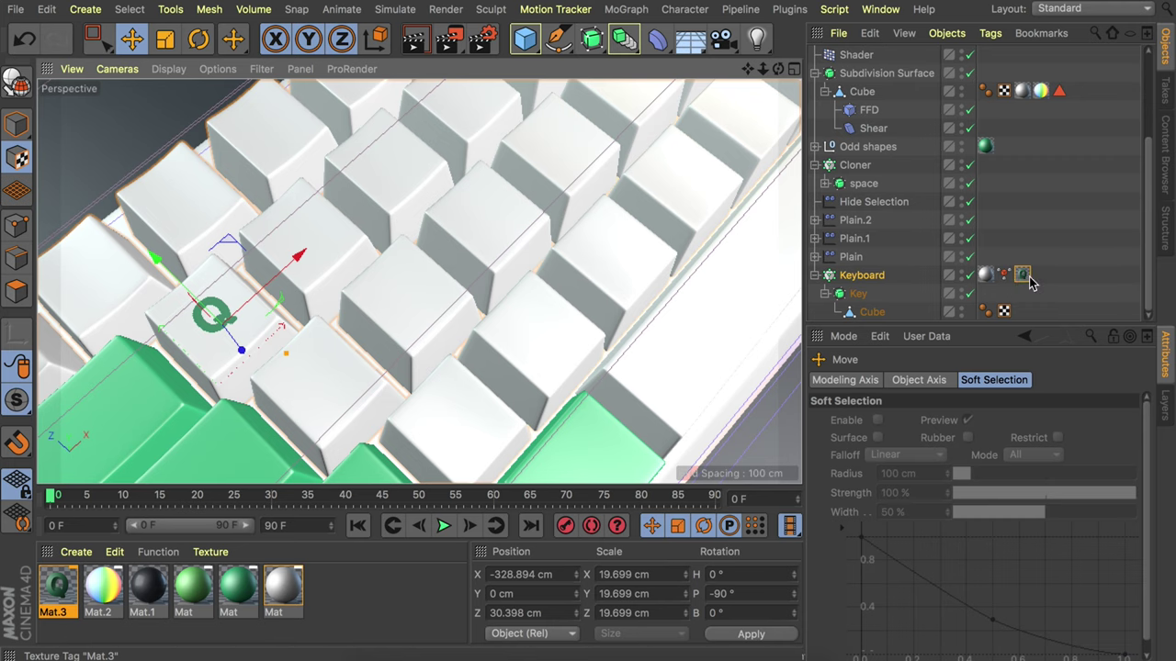
ctrl+drag(1024, 277, 1040, 275)
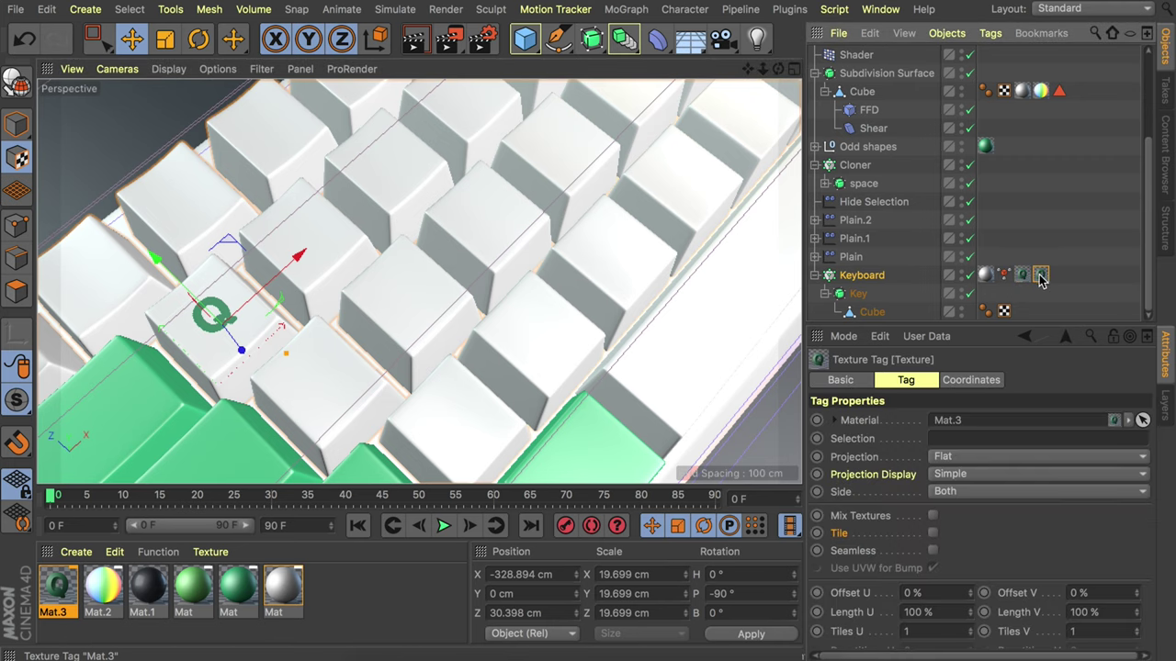
drag(280, 282, 371, 197)
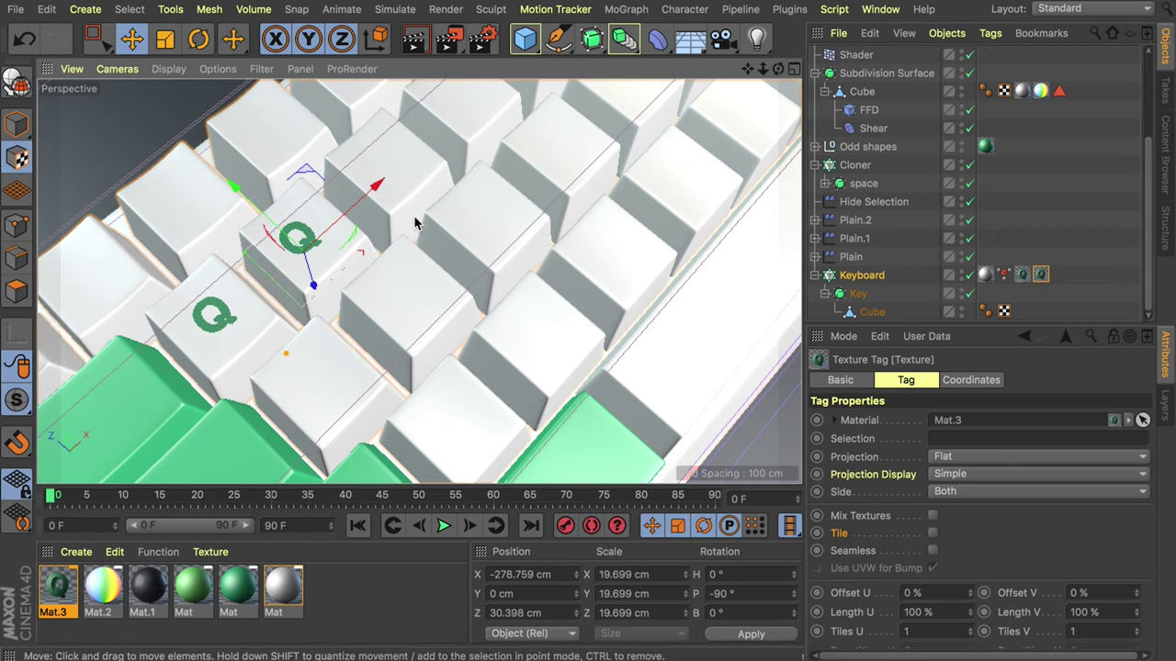
Render the whole keyboard in the viewport to check the materials and the letters on the keys.
scroll(381, 194, down, 7)
alt+drag(469, 215, 365, 261)
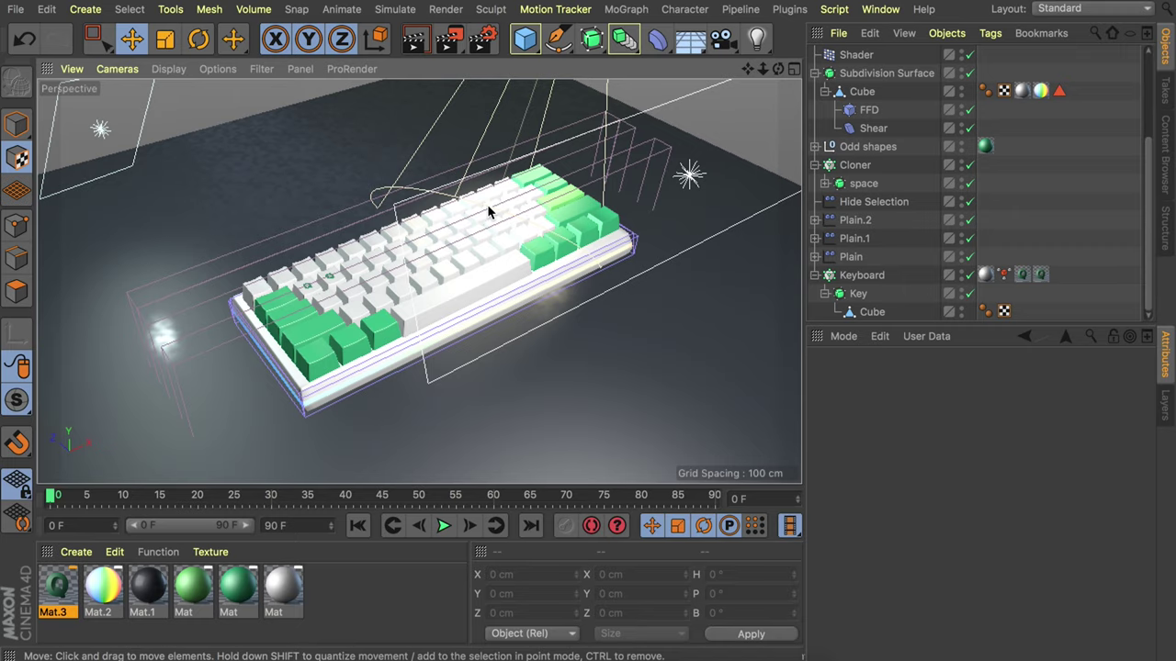
key(ctrl+r)
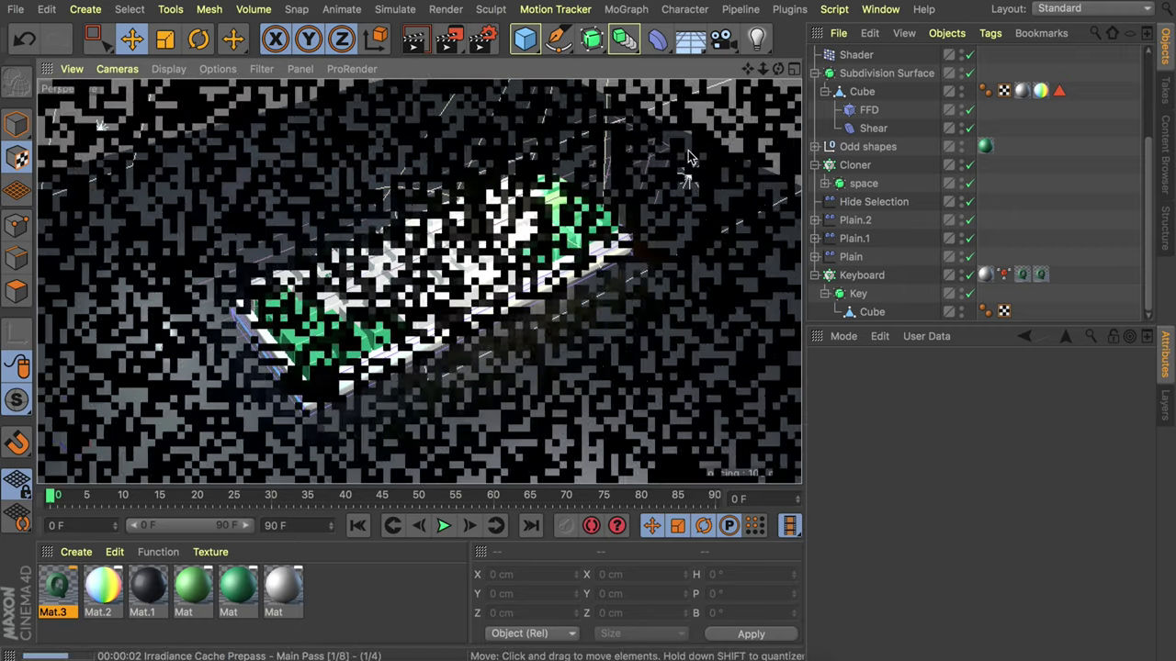